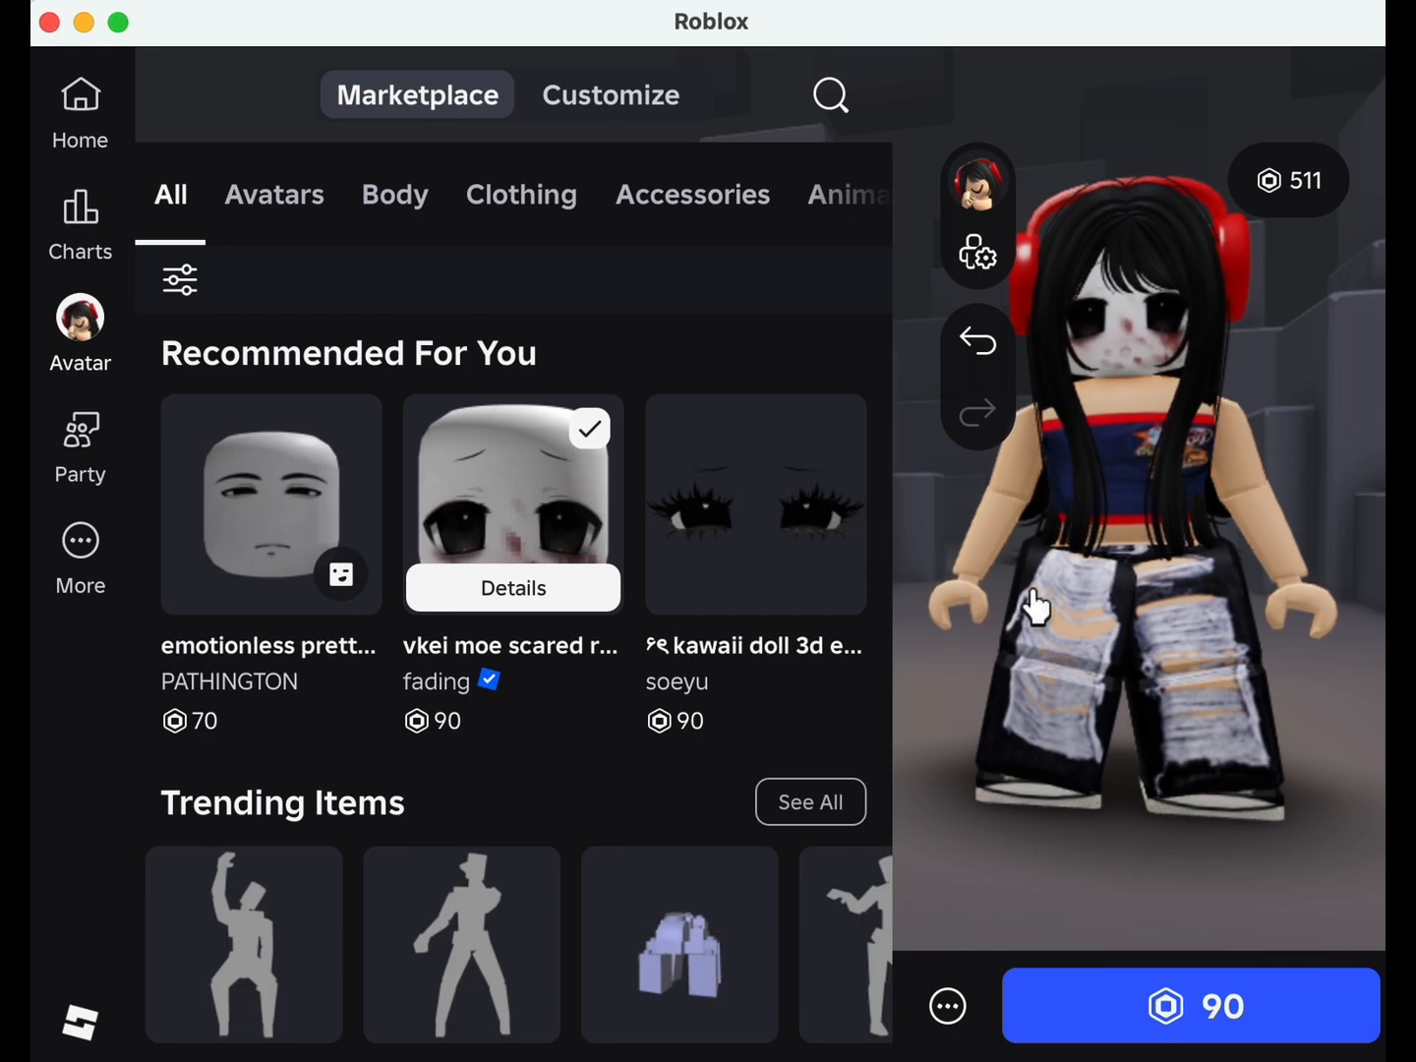
# Try on the emotionless, vkei moe scared and kawaii doll 3D faces from the recommended items, ending with the vkei moe face.
pyautogui.click(328, 481)
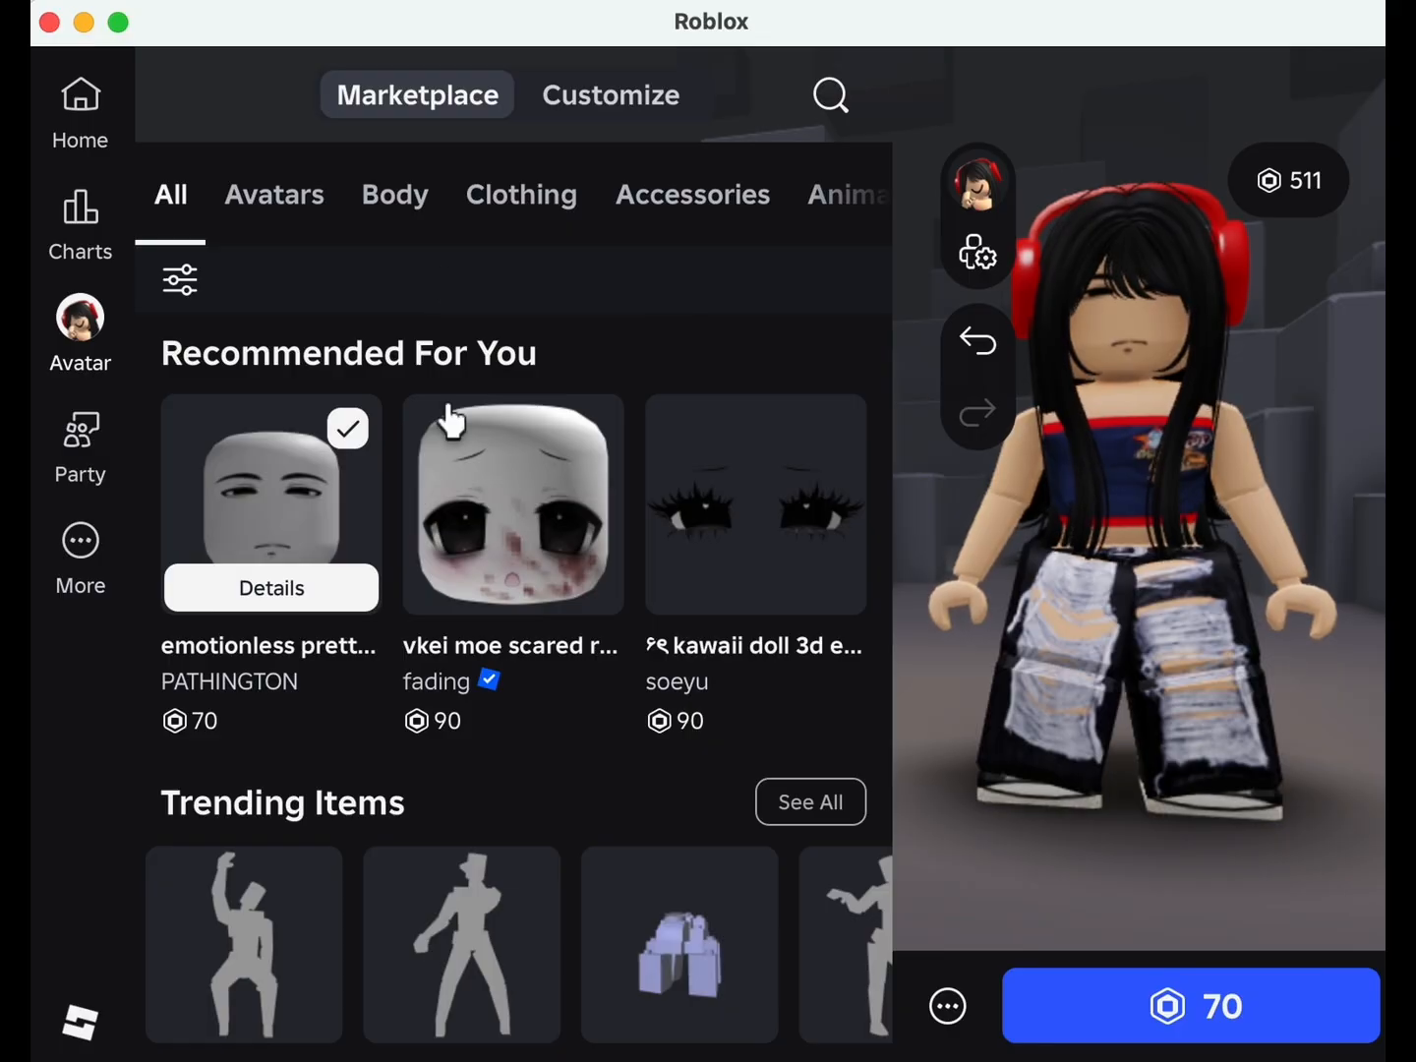
pyautogui.click(497, 474)
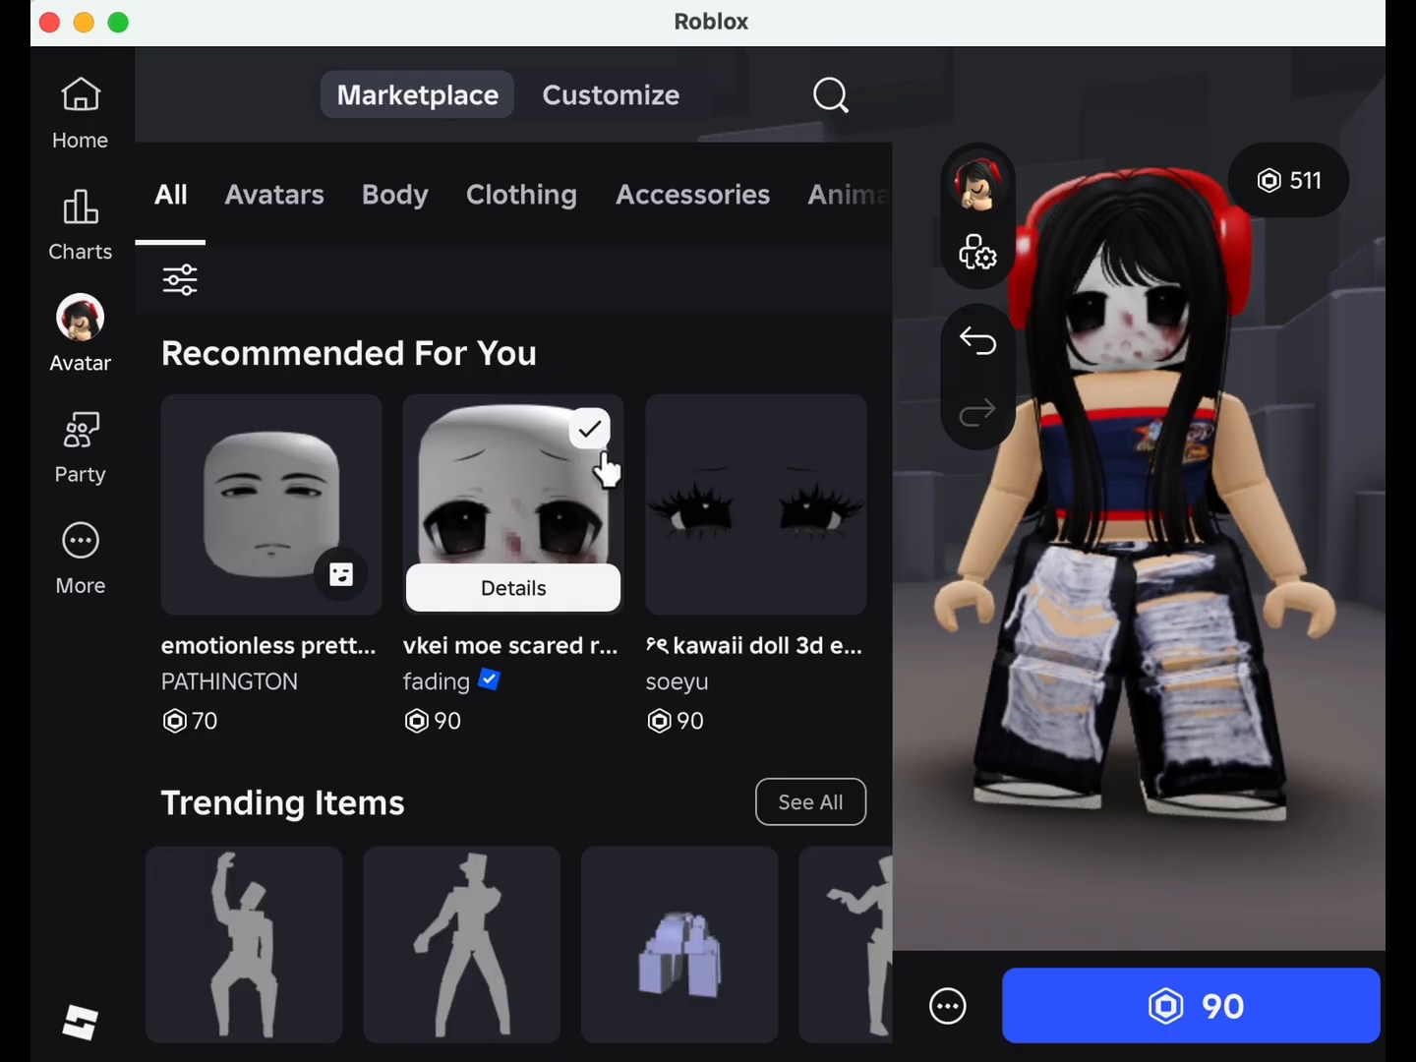
pyautogui.click(715, 494)
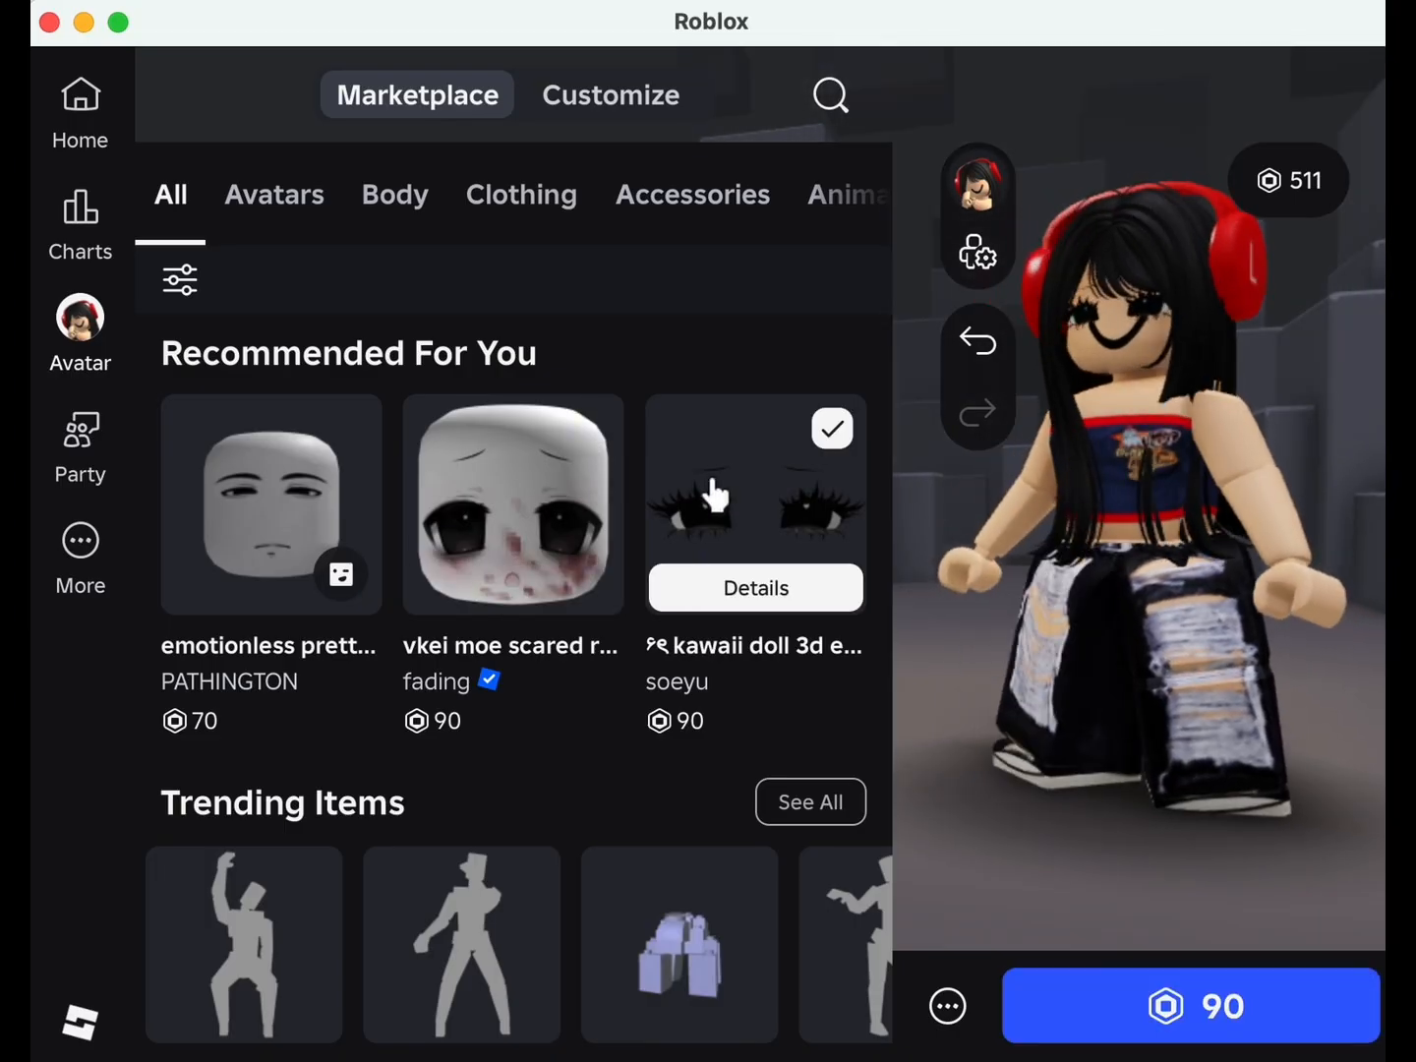
pyautogui.click(259, 444)
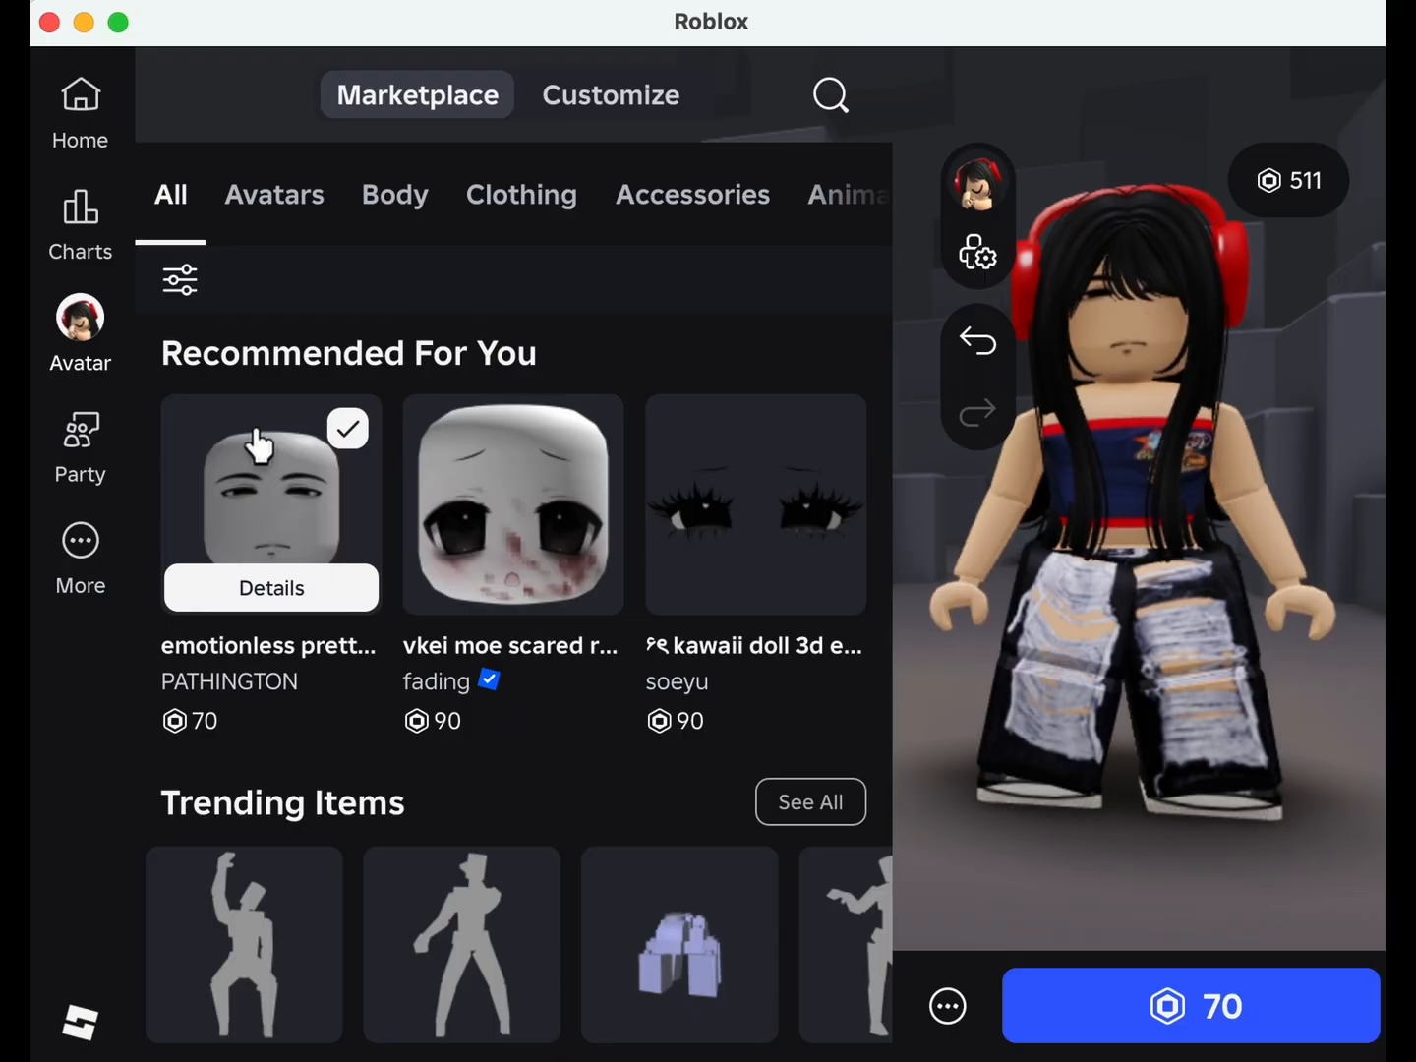
pyautogui.click(787, 526)
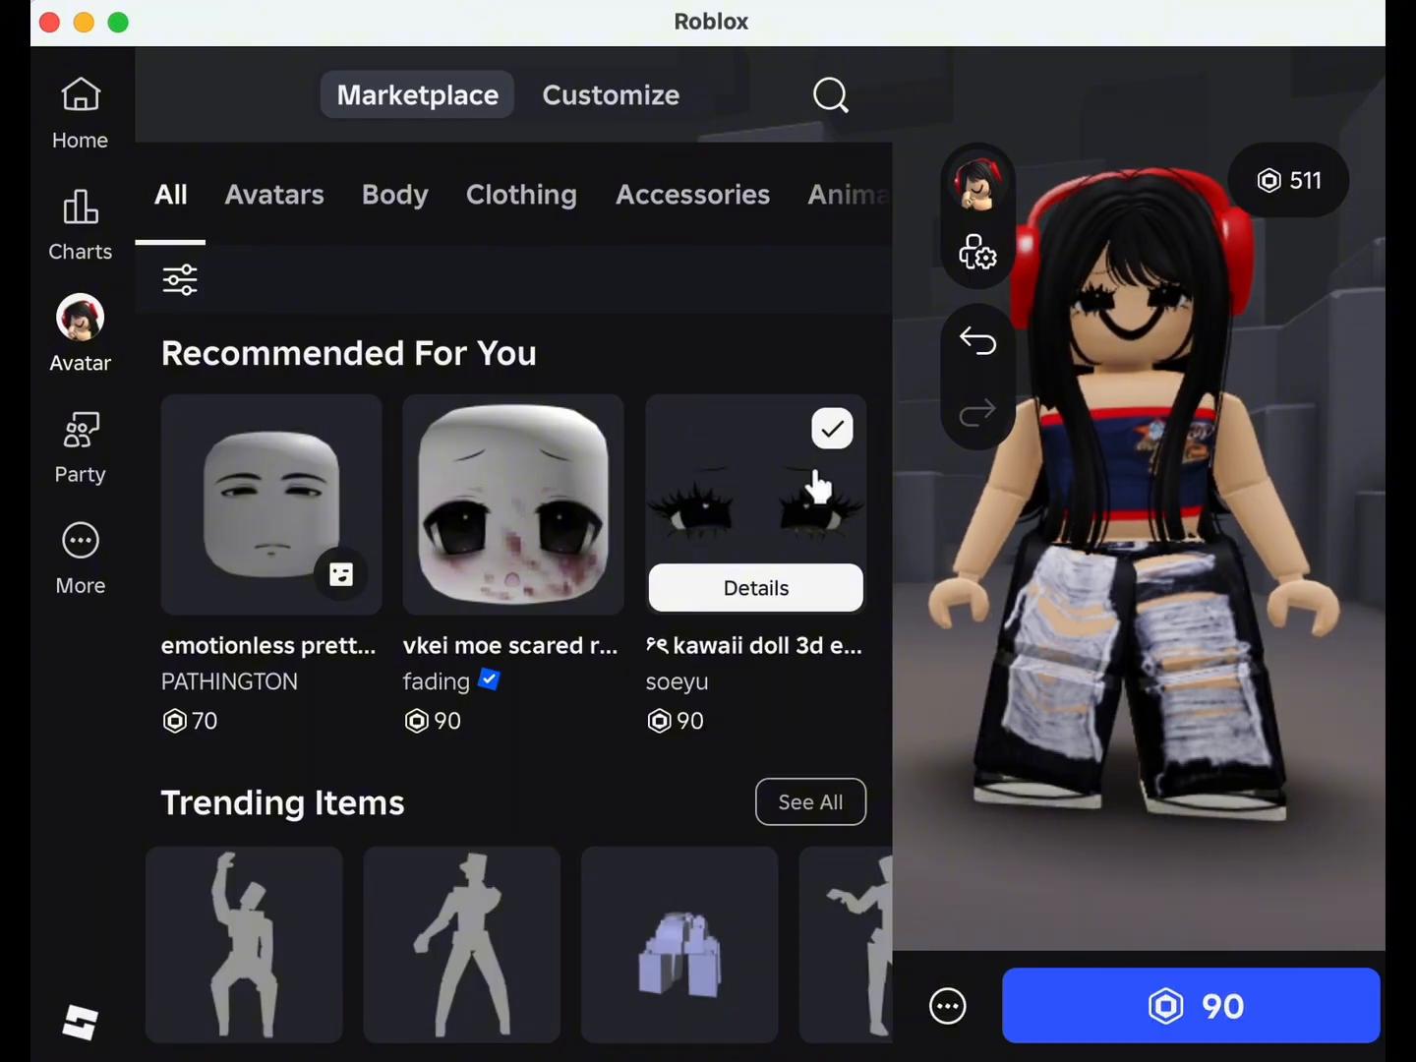
pyautogui.click(459, 472)
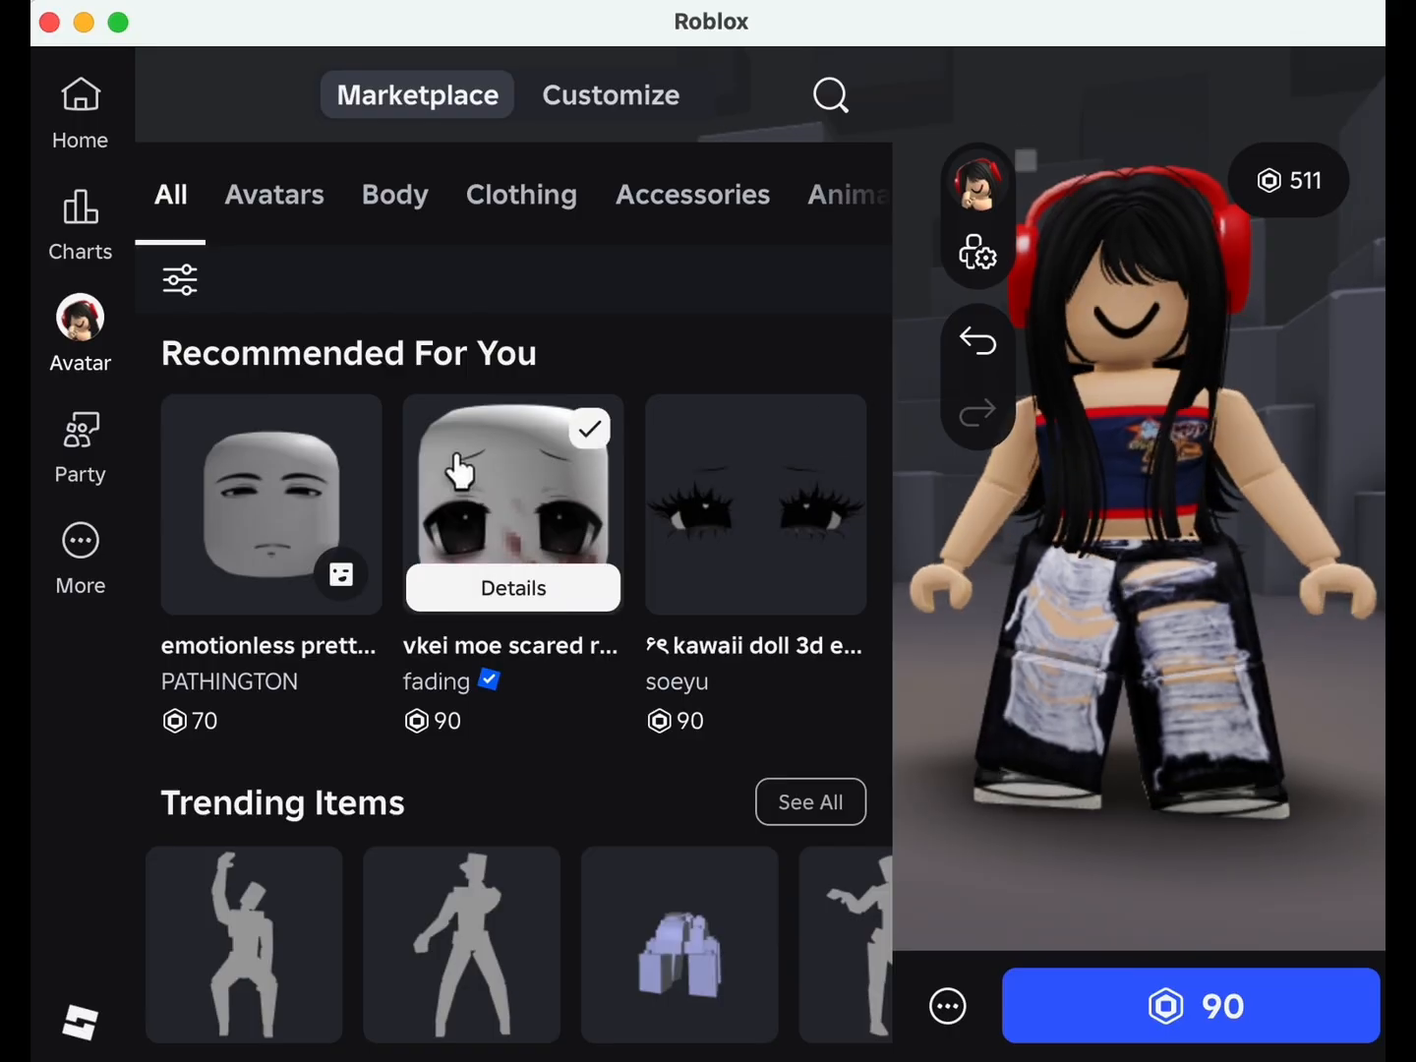
# Examine the avatar wearing the vkei moe face up close in the full-size preview, then return to the marketplace.
pyautogui.click(1226, 470)
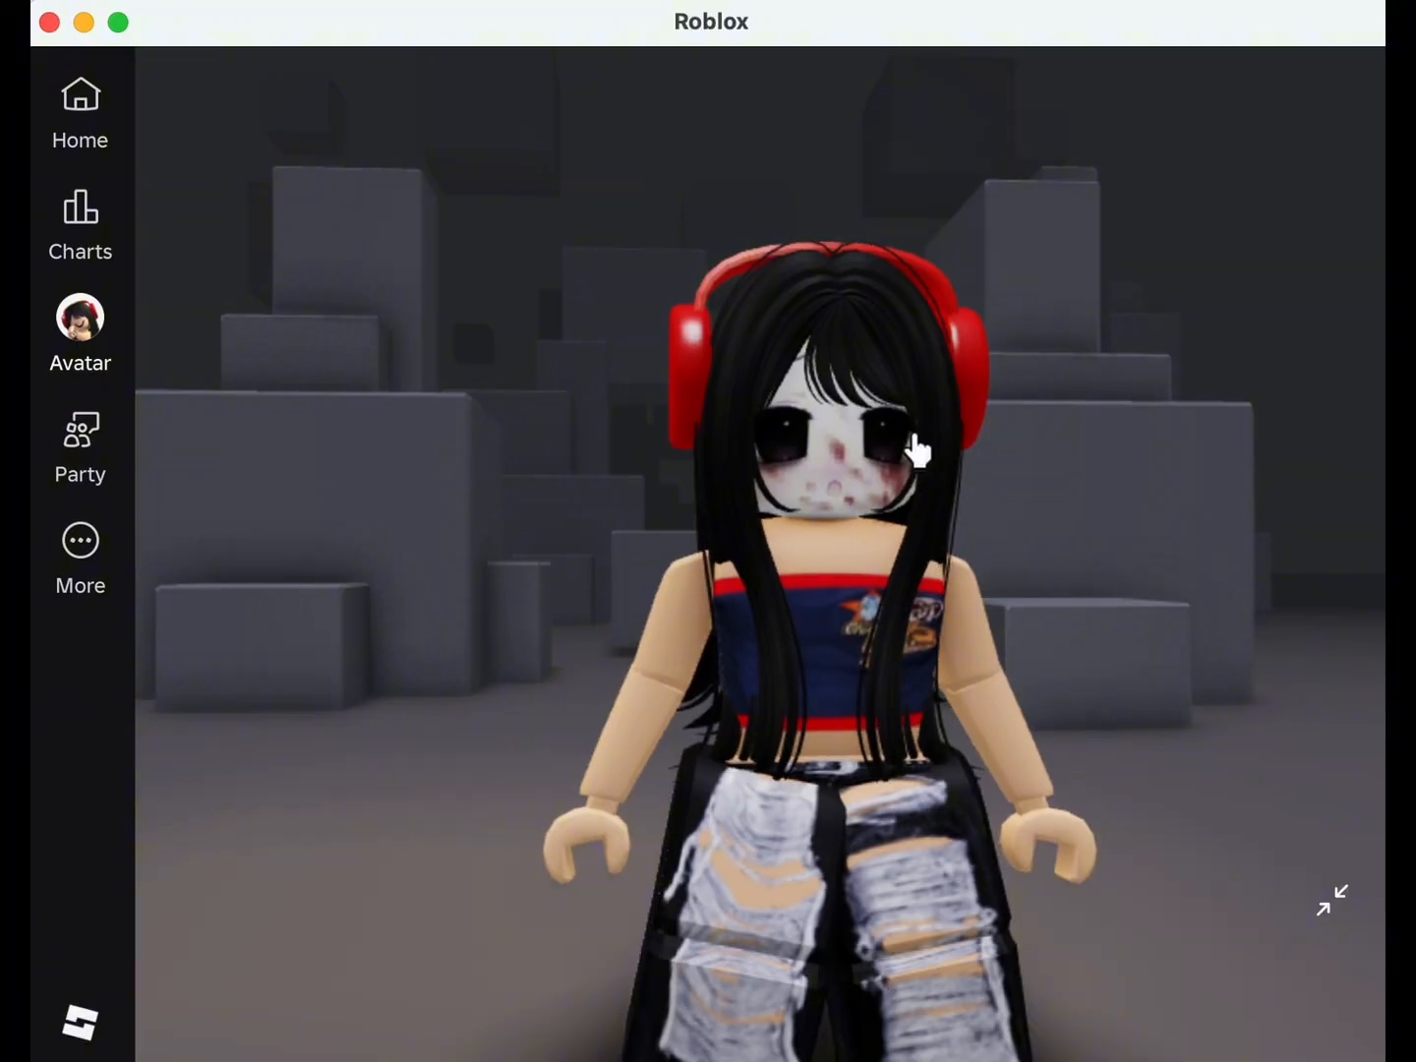
pyautogui.click(917, 450)
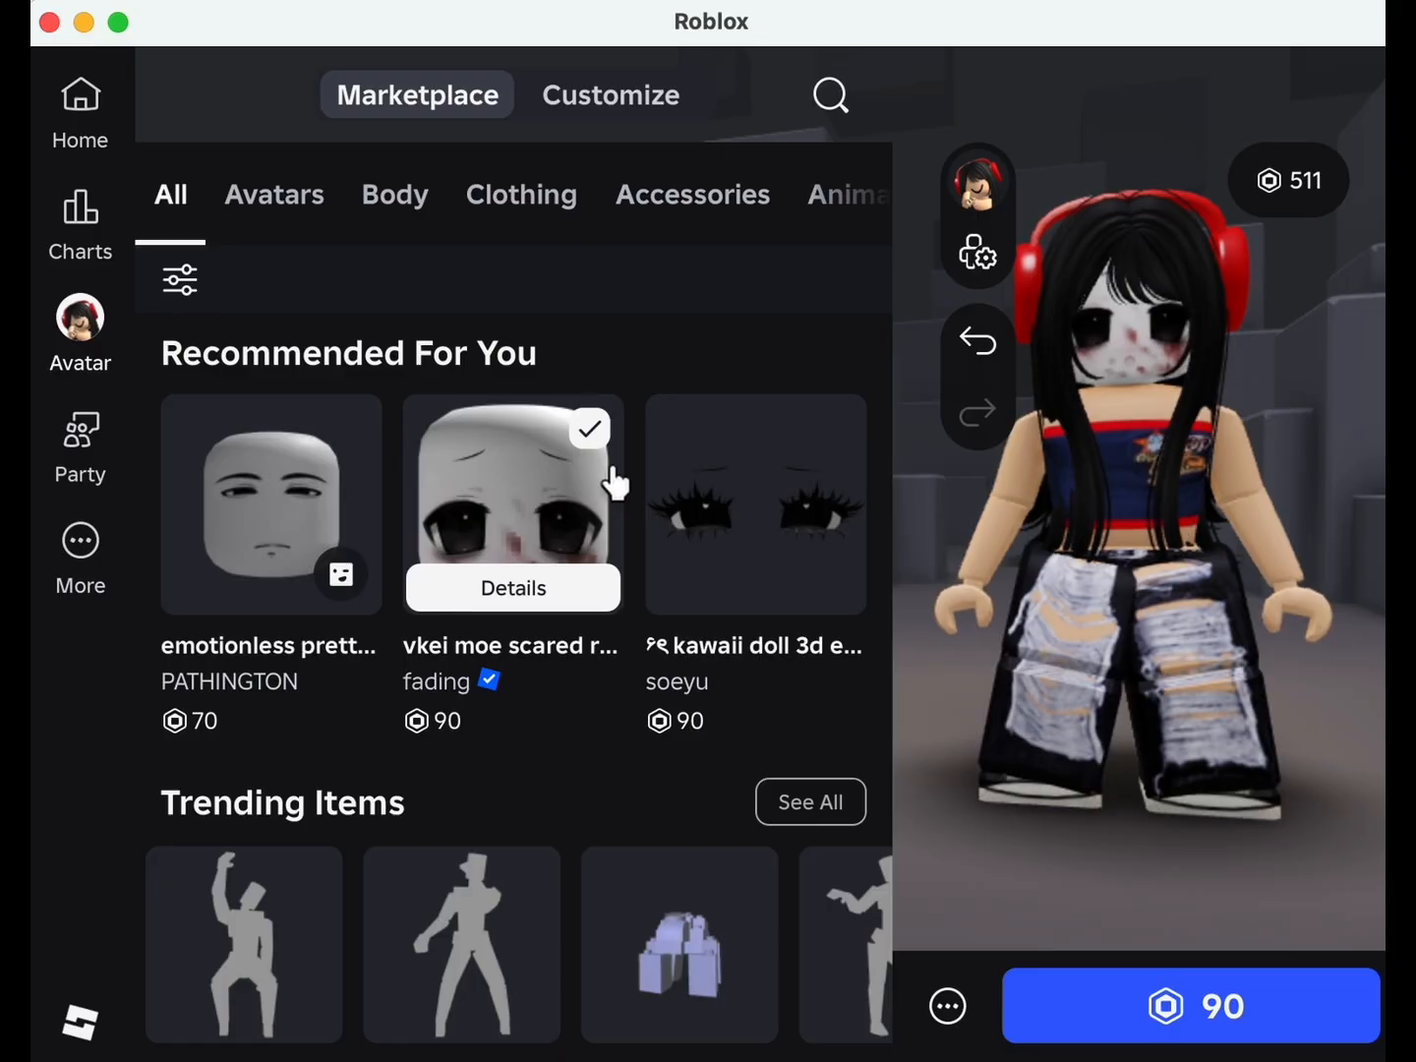
pyautogui.click(1289, 392)
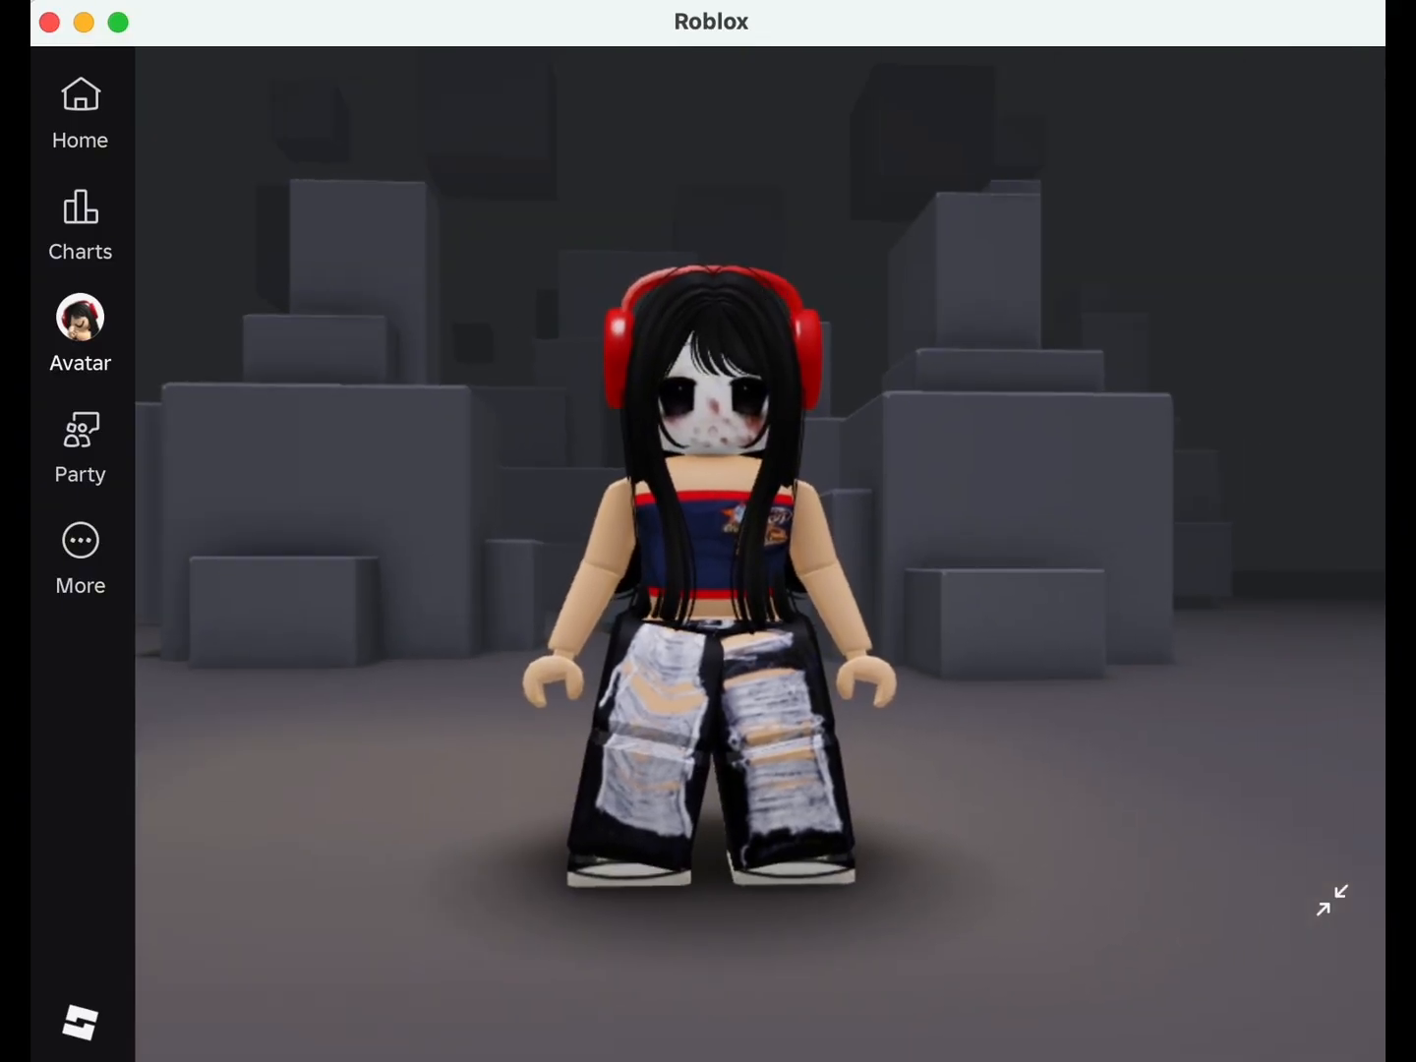
pyautogui.scroll(3, 771, 273)
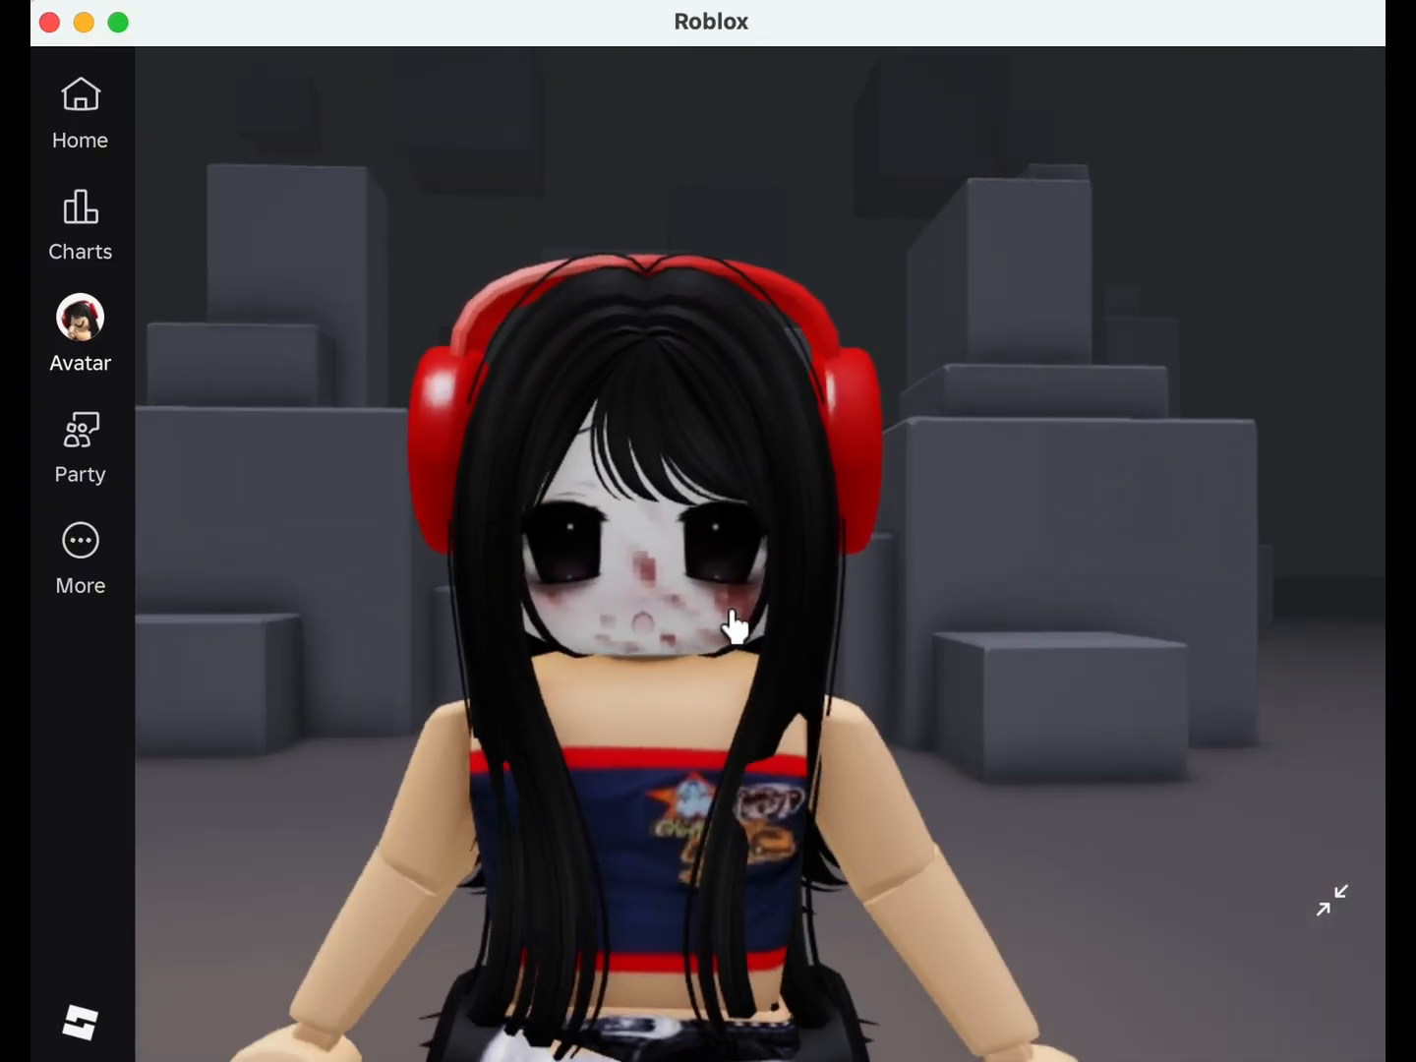
pyautogui.click(733, 613)
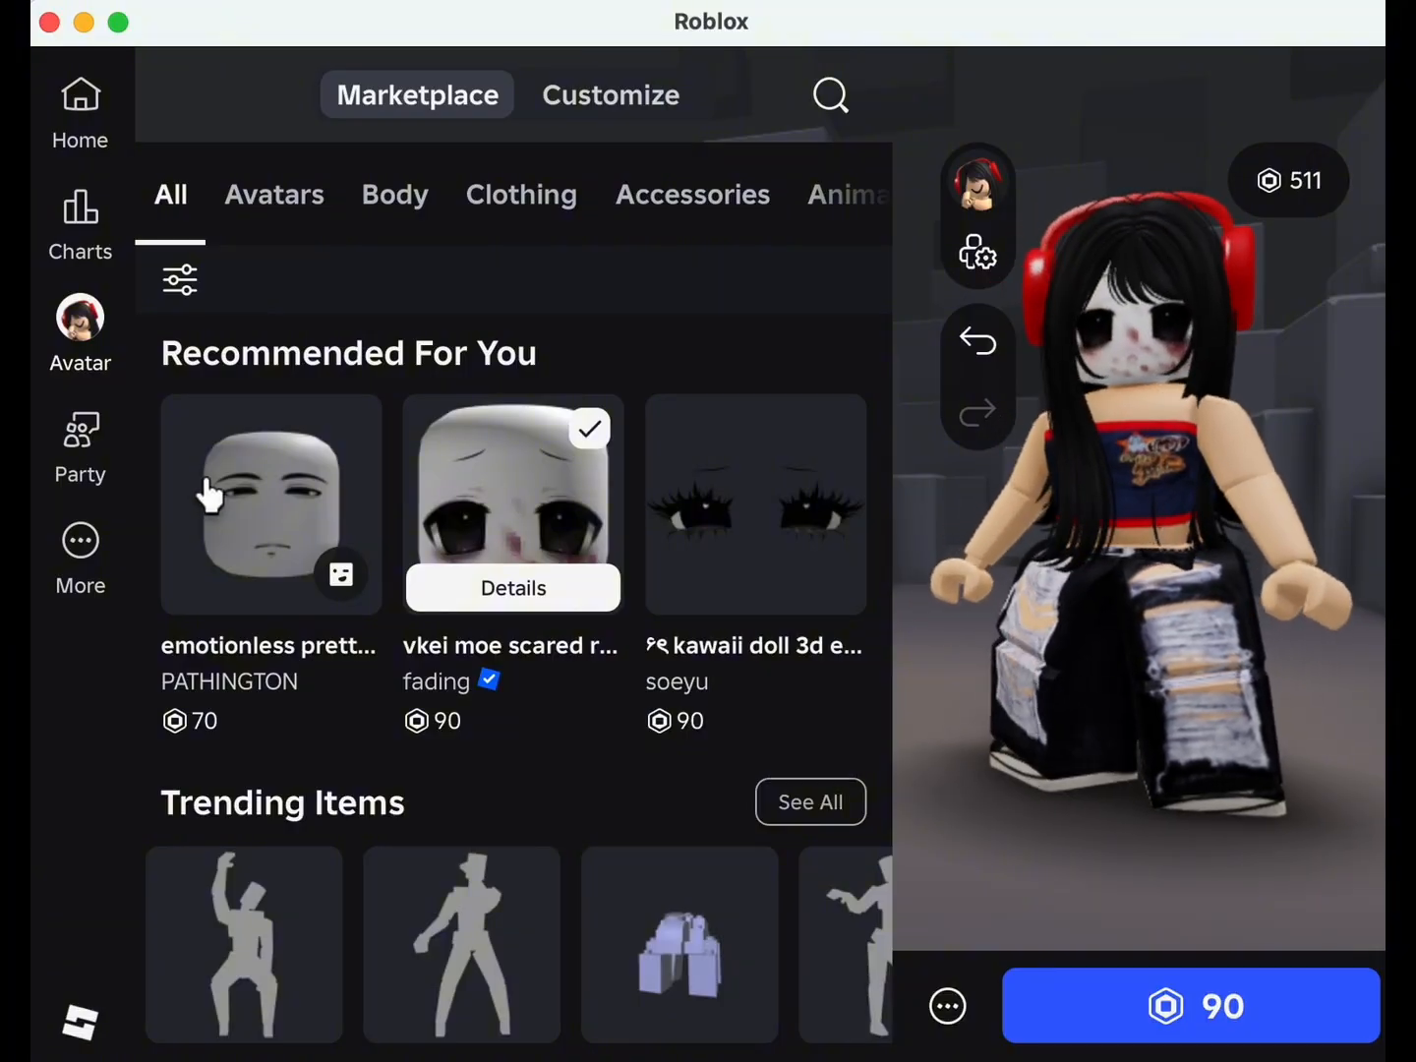
# Compare the emotionless, kawaii doll and vkei moe faces on the avatar by wearing each one in turn.
pyautogui.click(251, 497)
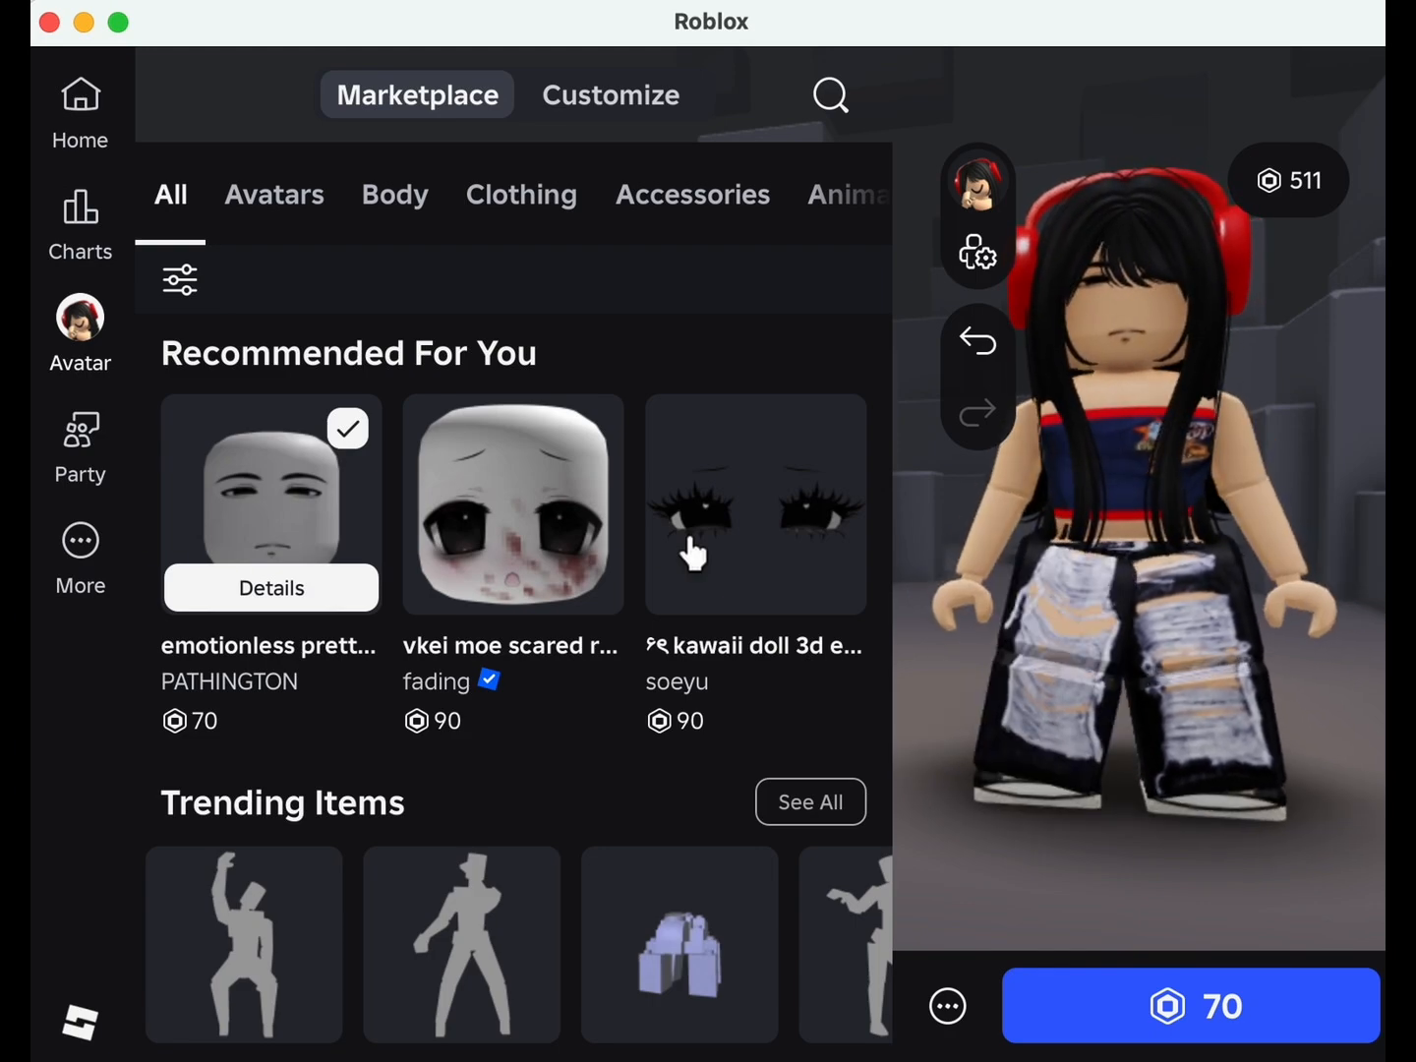
pyautogui.click(693, 554)
pyautogui.click(528, 531)
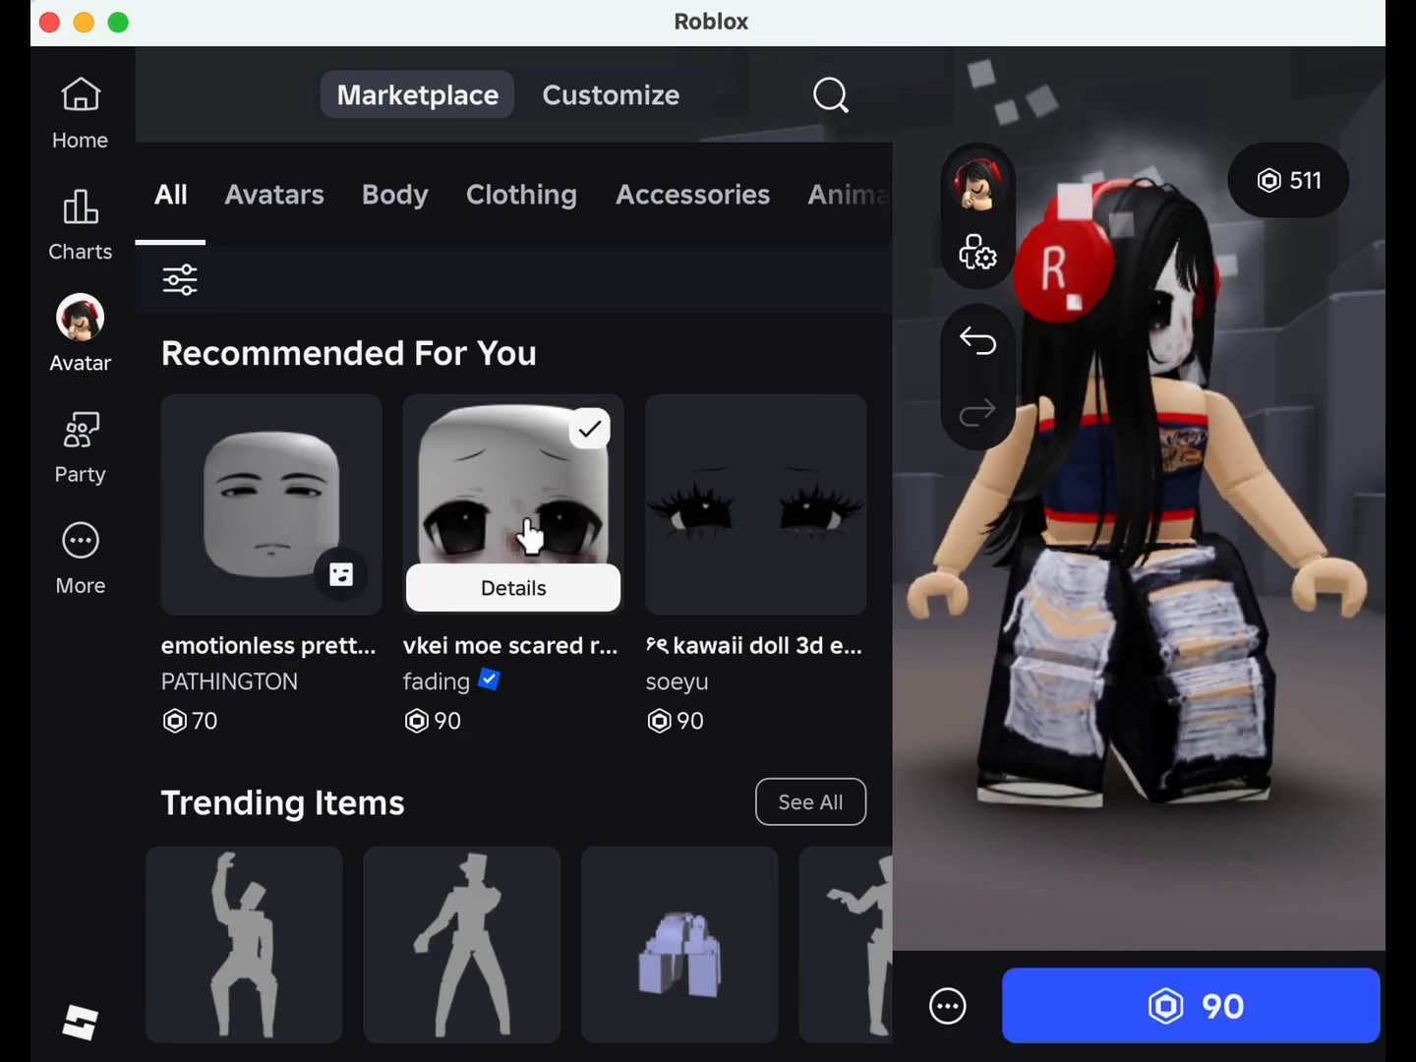
pyautogui.click(260, 537)
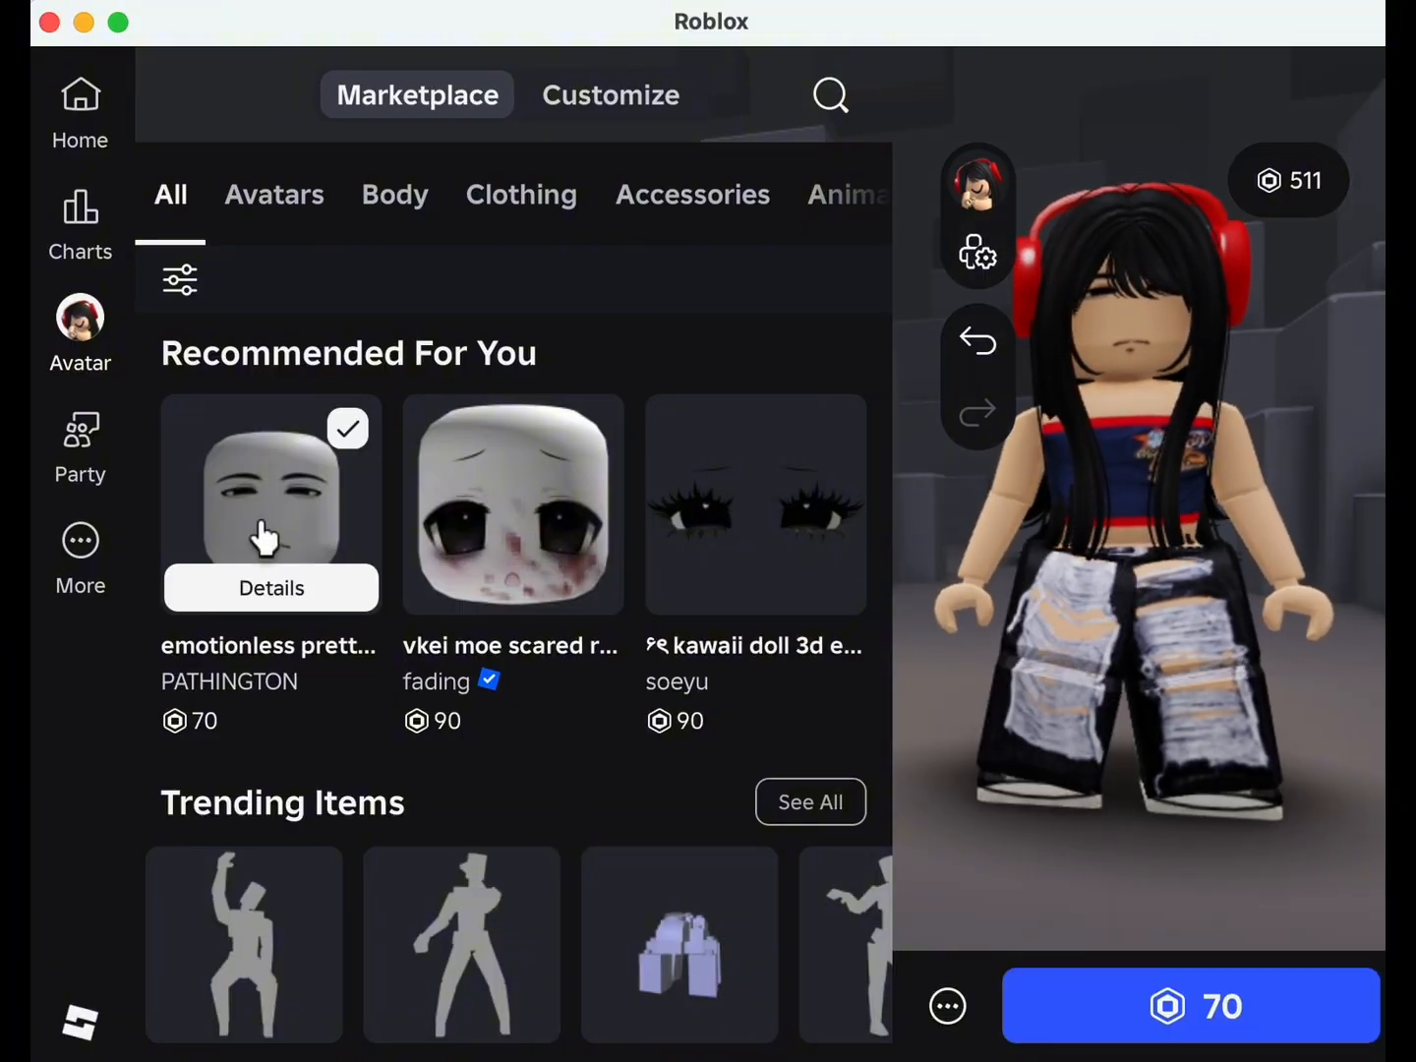
pyautogui.click(513, 506)
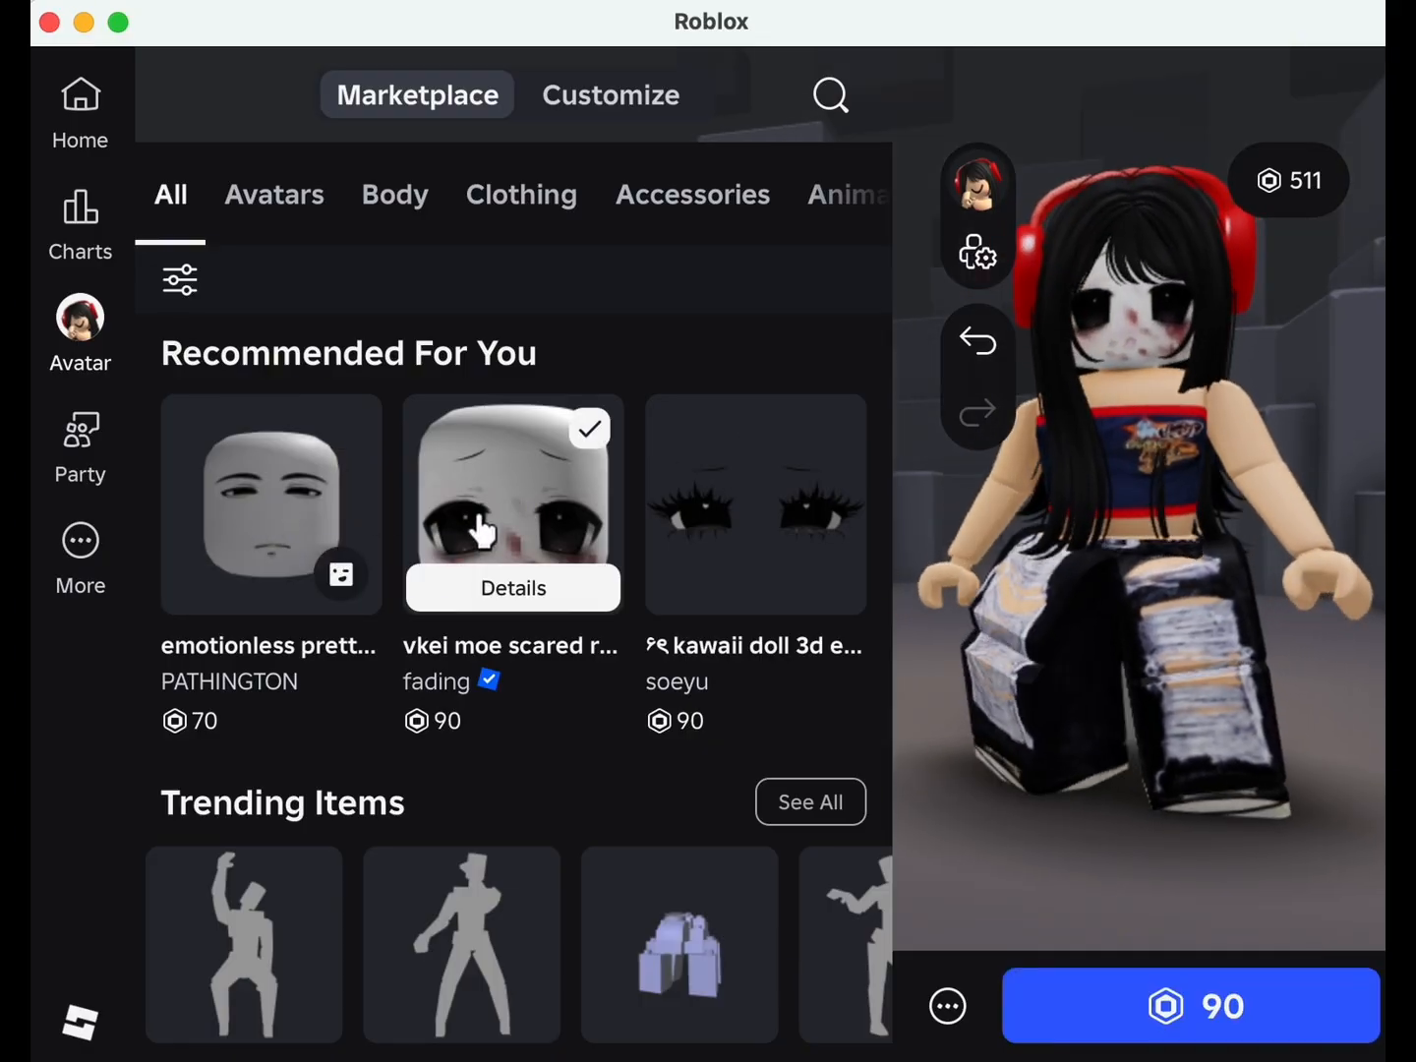
# Enlarge the avatar preview again to study how the vkei moe face covers the head.
pyautogui.click(1236, 360)
pyautogui.scroll(3, 727, 275)
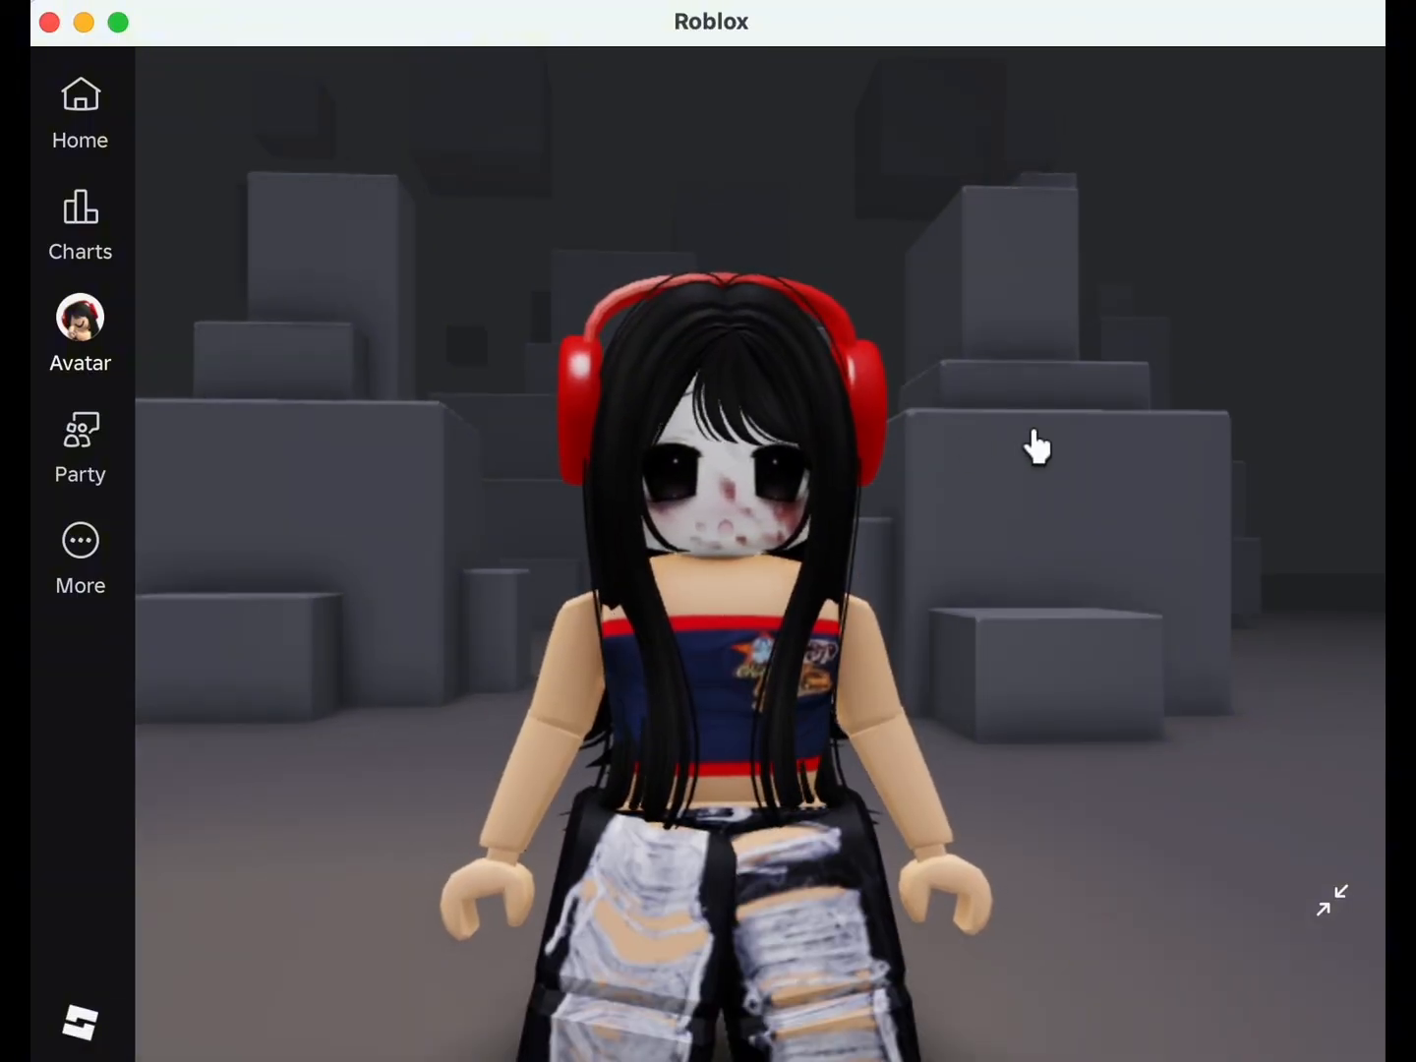
pyautogui.click(1038, 447)
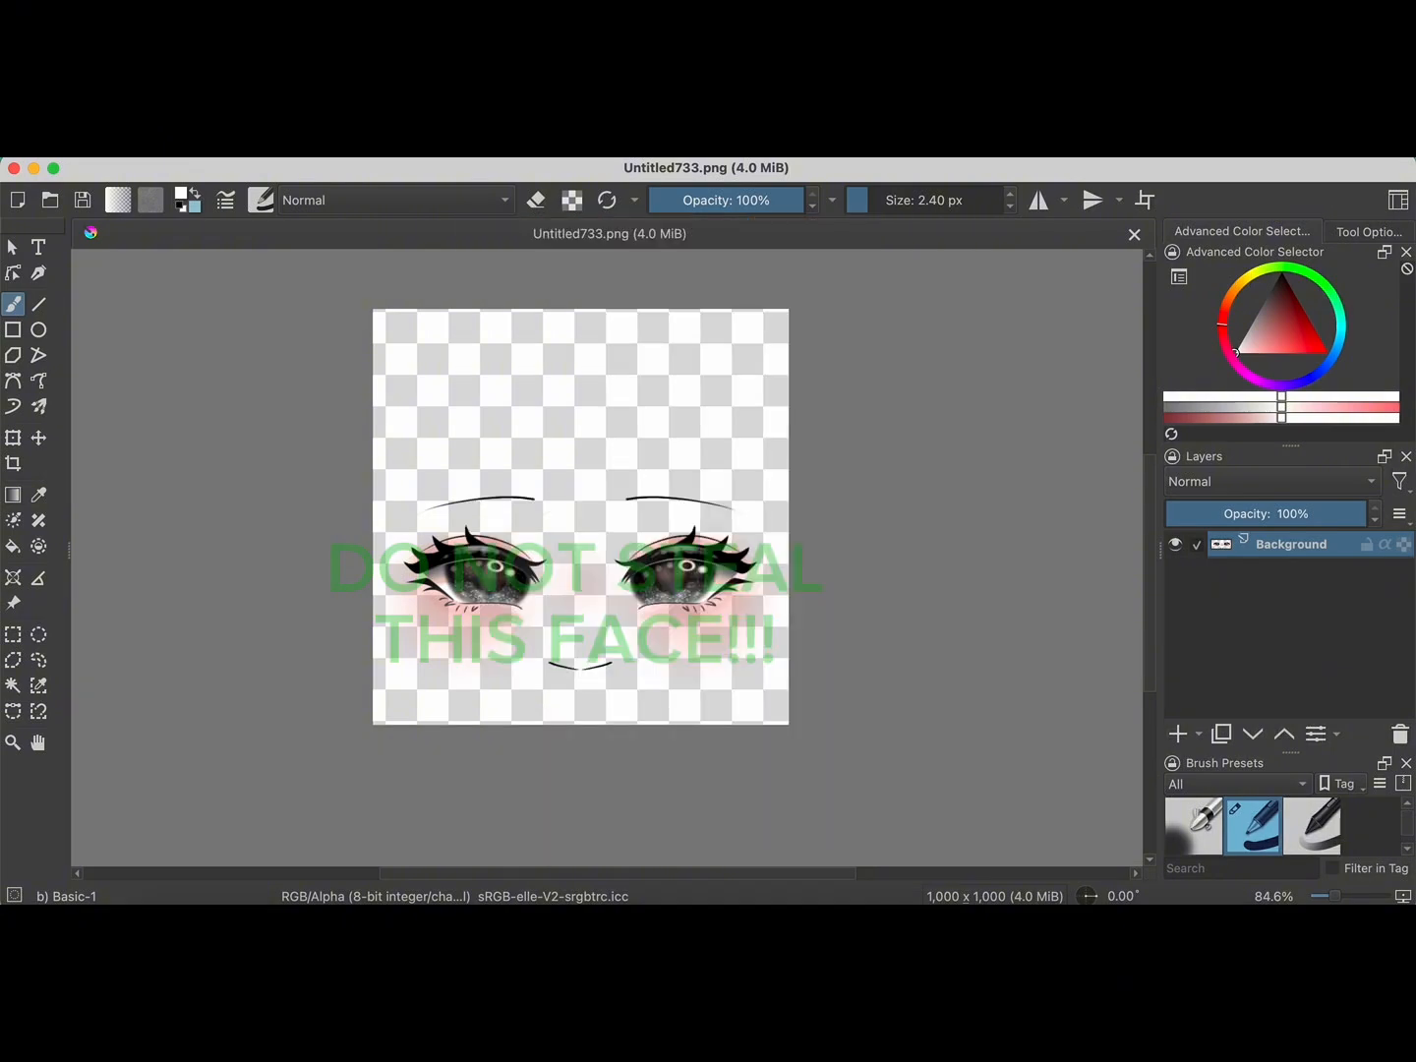
# Switch to Krita, add a paint layer beneath the Background face layer and fill it with white.
pyautogui.click(1177, 734)
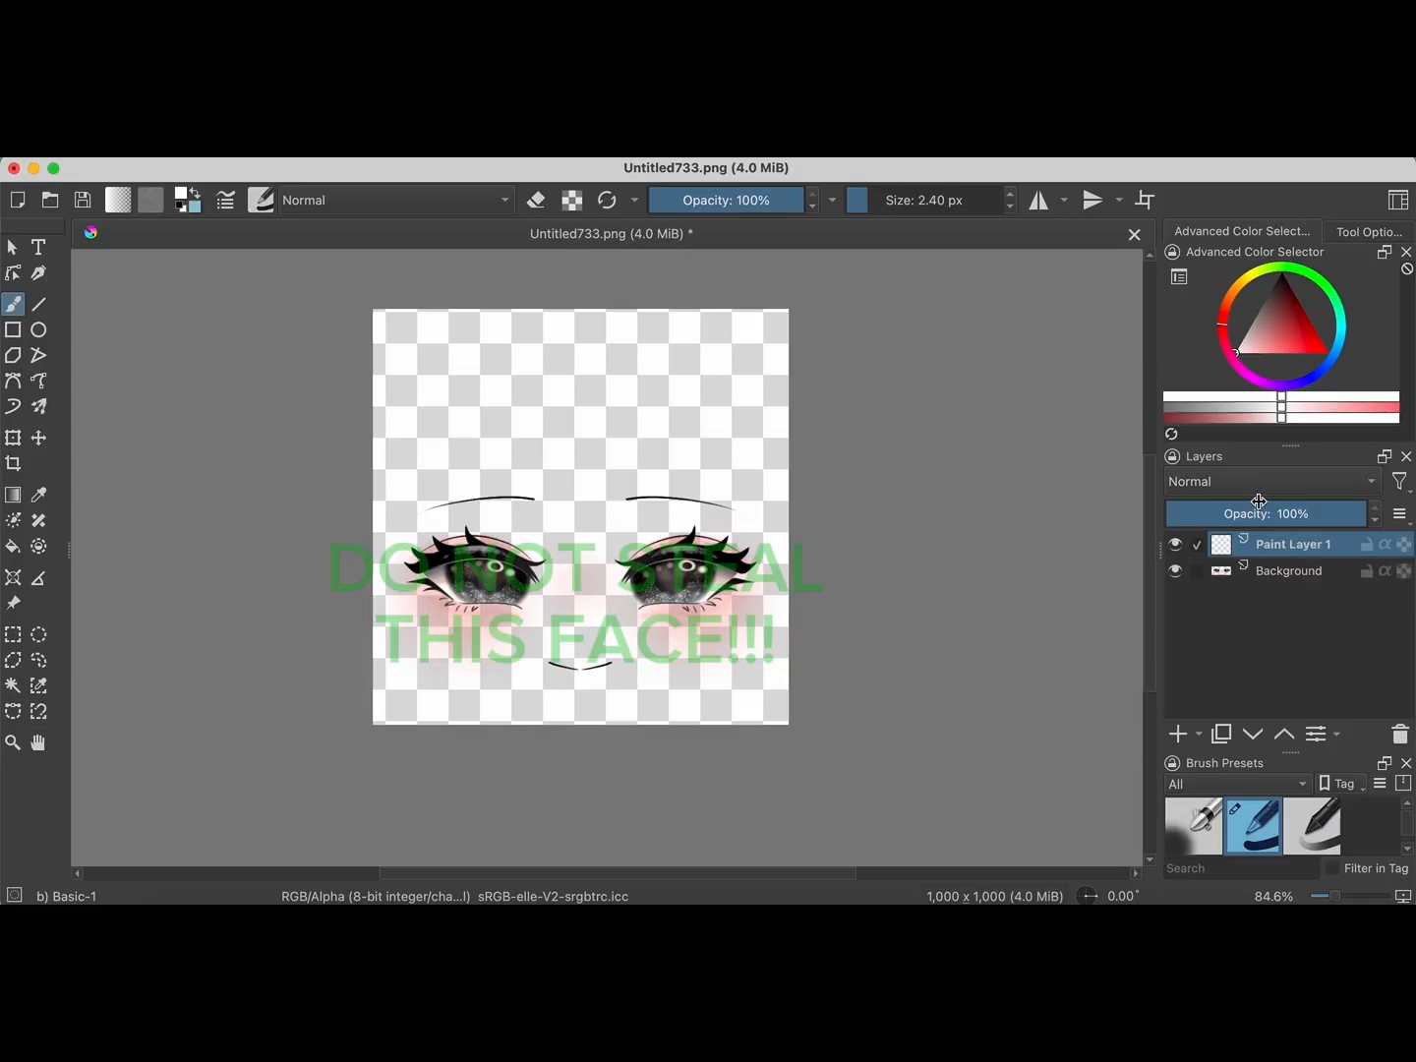
pyautogui.moveTo(1259, 544); pyautogui.dragTo(1258, 581)
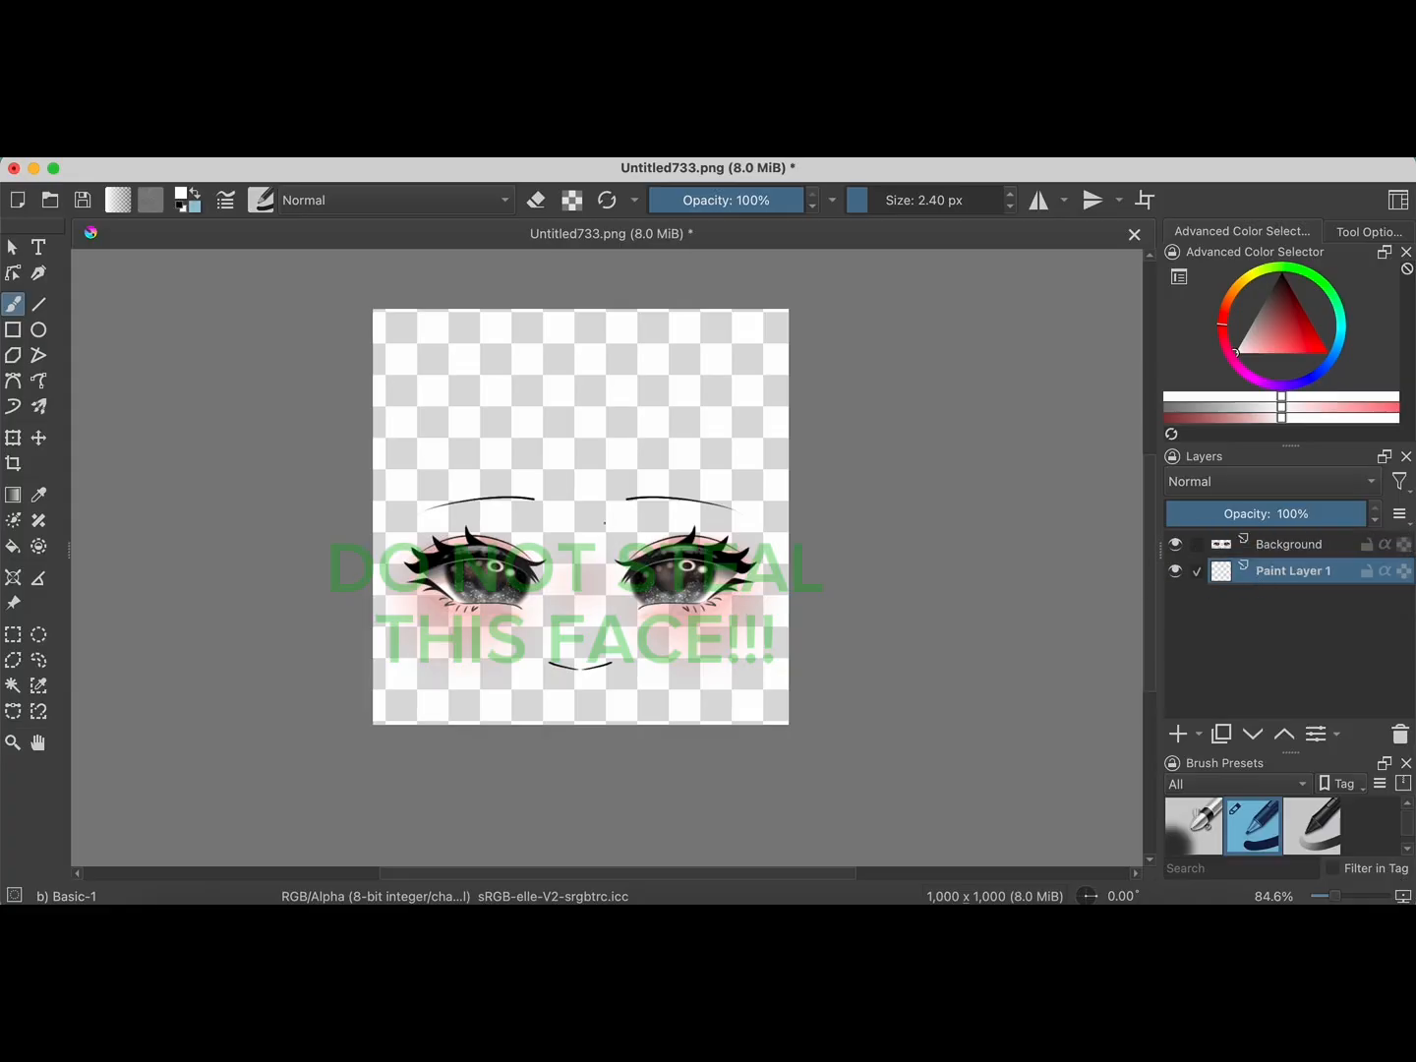
pyautogui.click(12, 548)
pyautogui.click(661, 705)
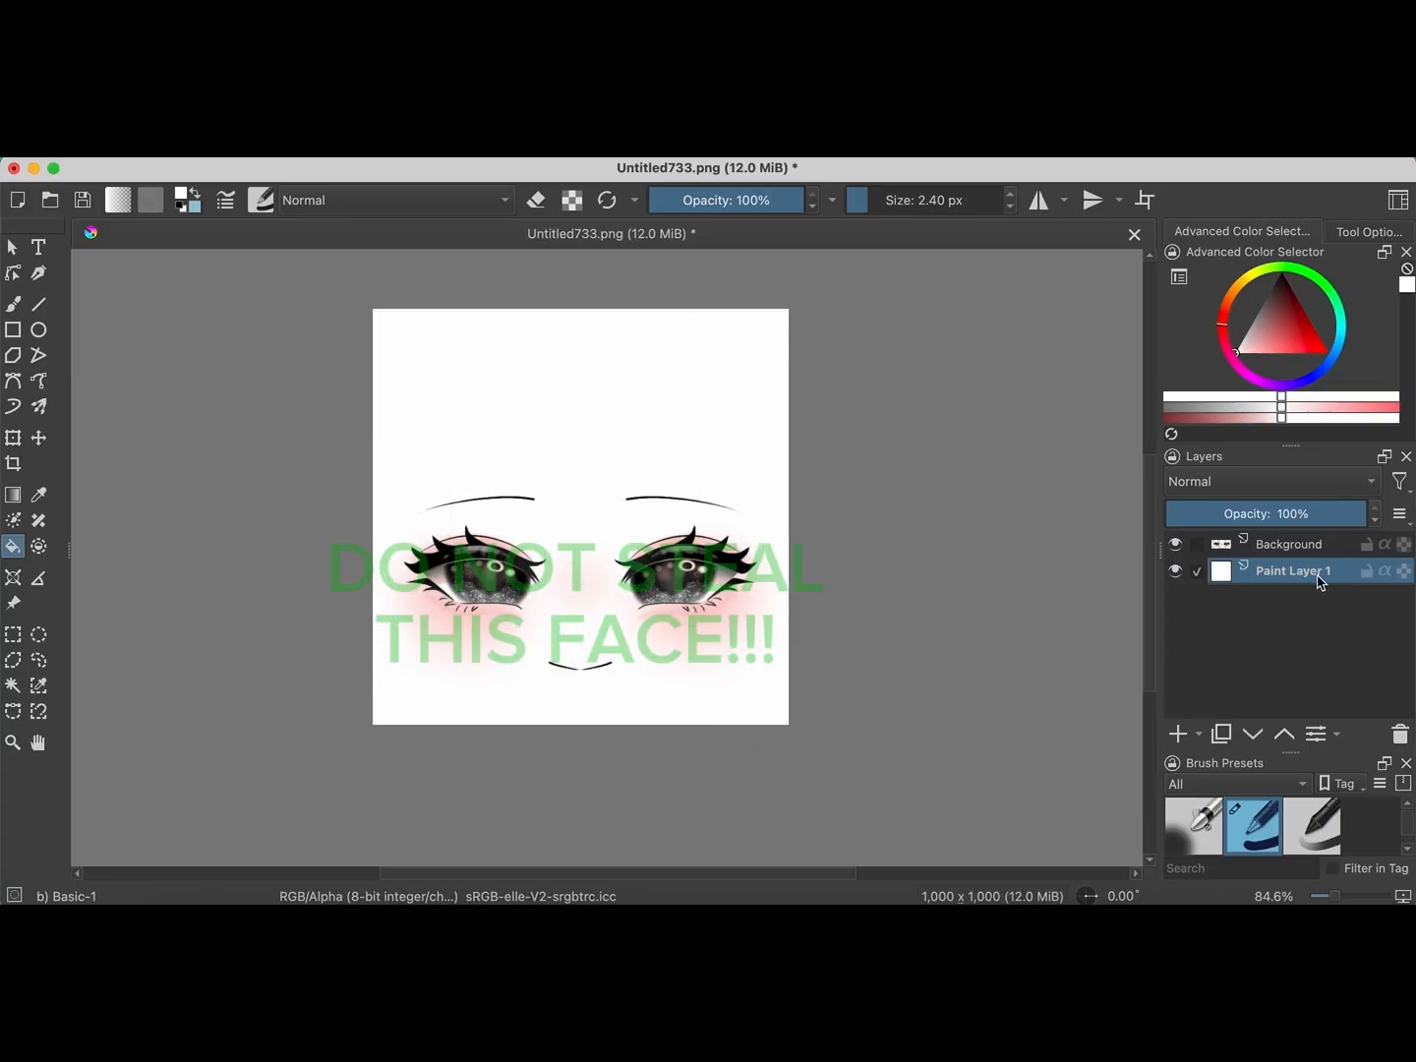
# Save the face image with its white backing layer.
pyautogui.moveTo(1320, 582)
pyautogui.click(111, 147)
pyautogui.moveTo(151, 147)
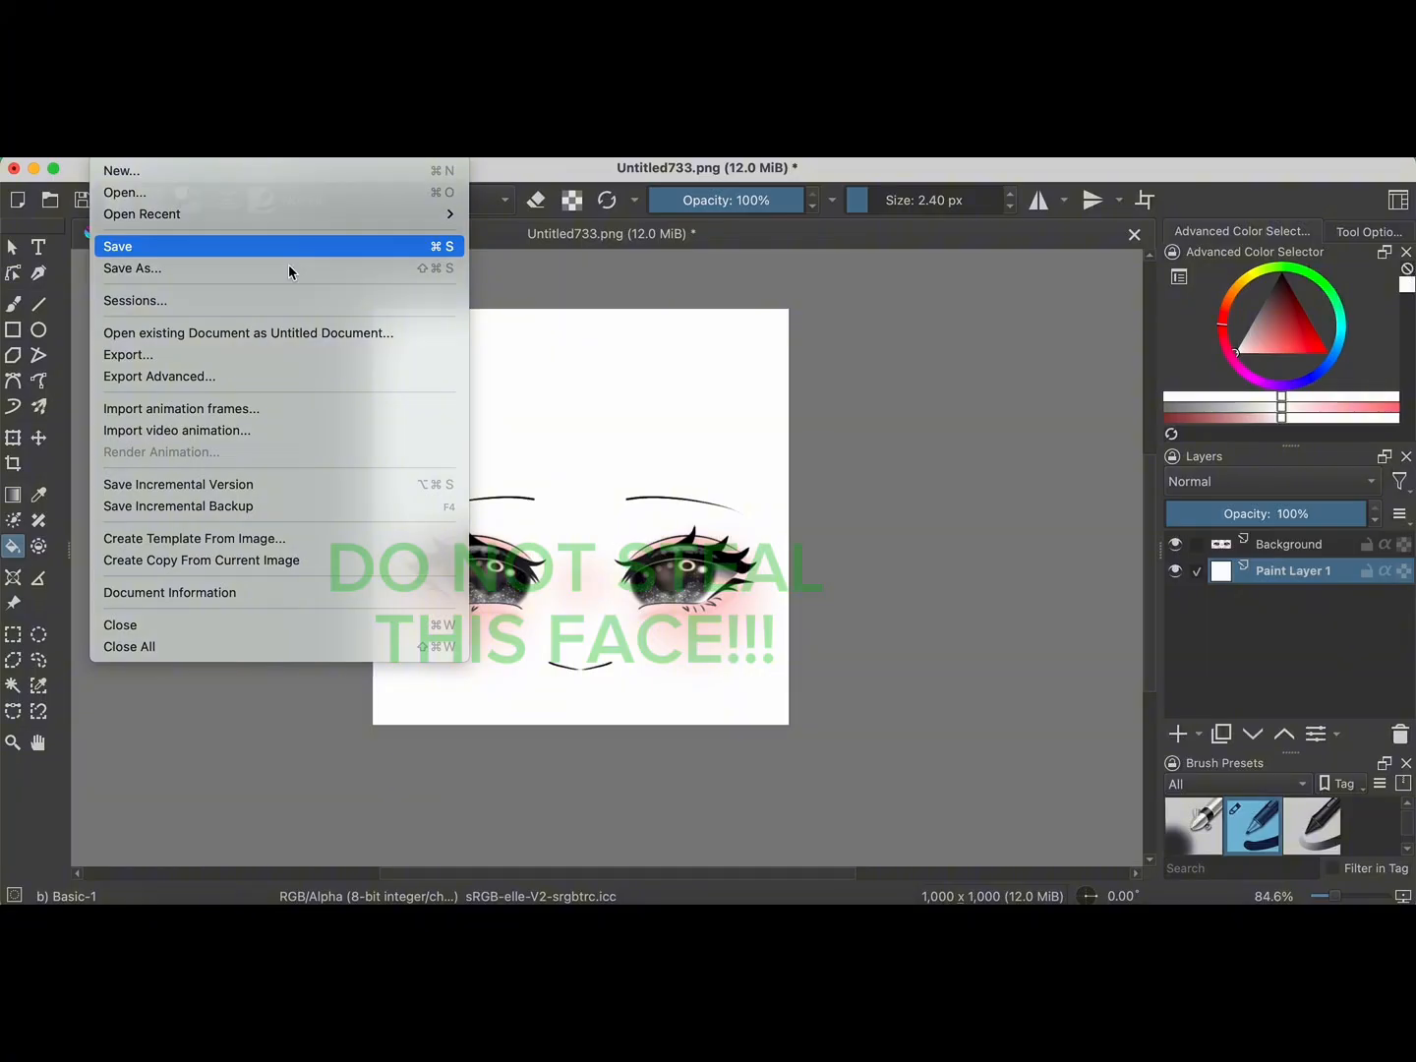
pyautogui.click(288, 257)
pyautogui.click(910, 771)
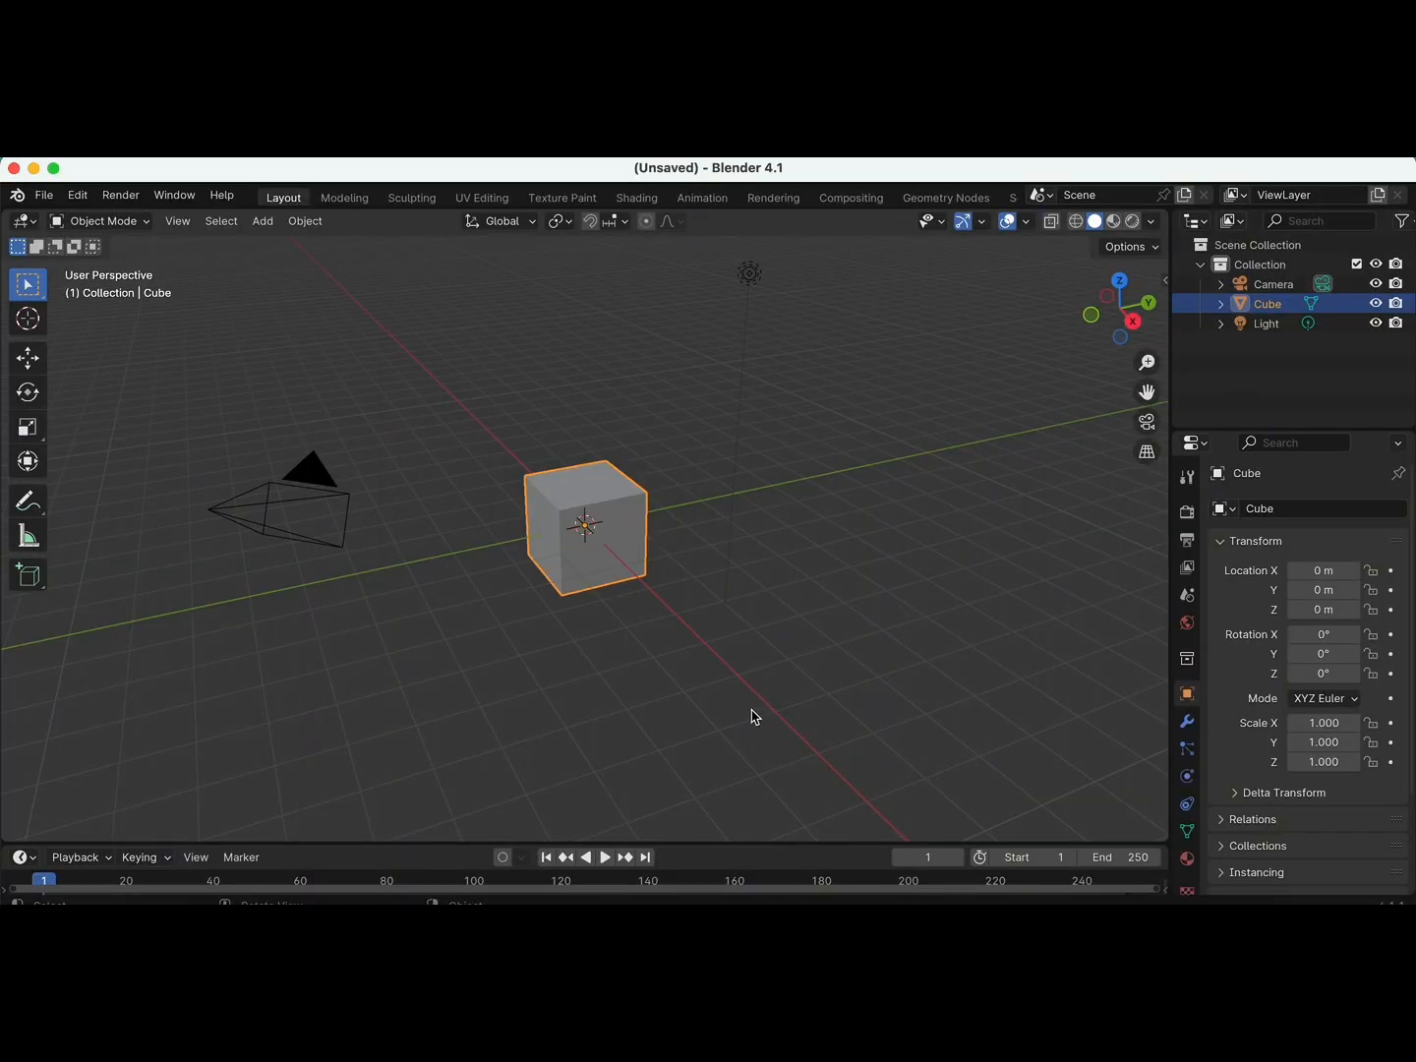
# Switch to Blender, delete the default cube and import the cheeksheadhehe head model from the Desktop as a Wavefront OBJ.
pyautogui.press('x')
pyautogui.click(755, 717)
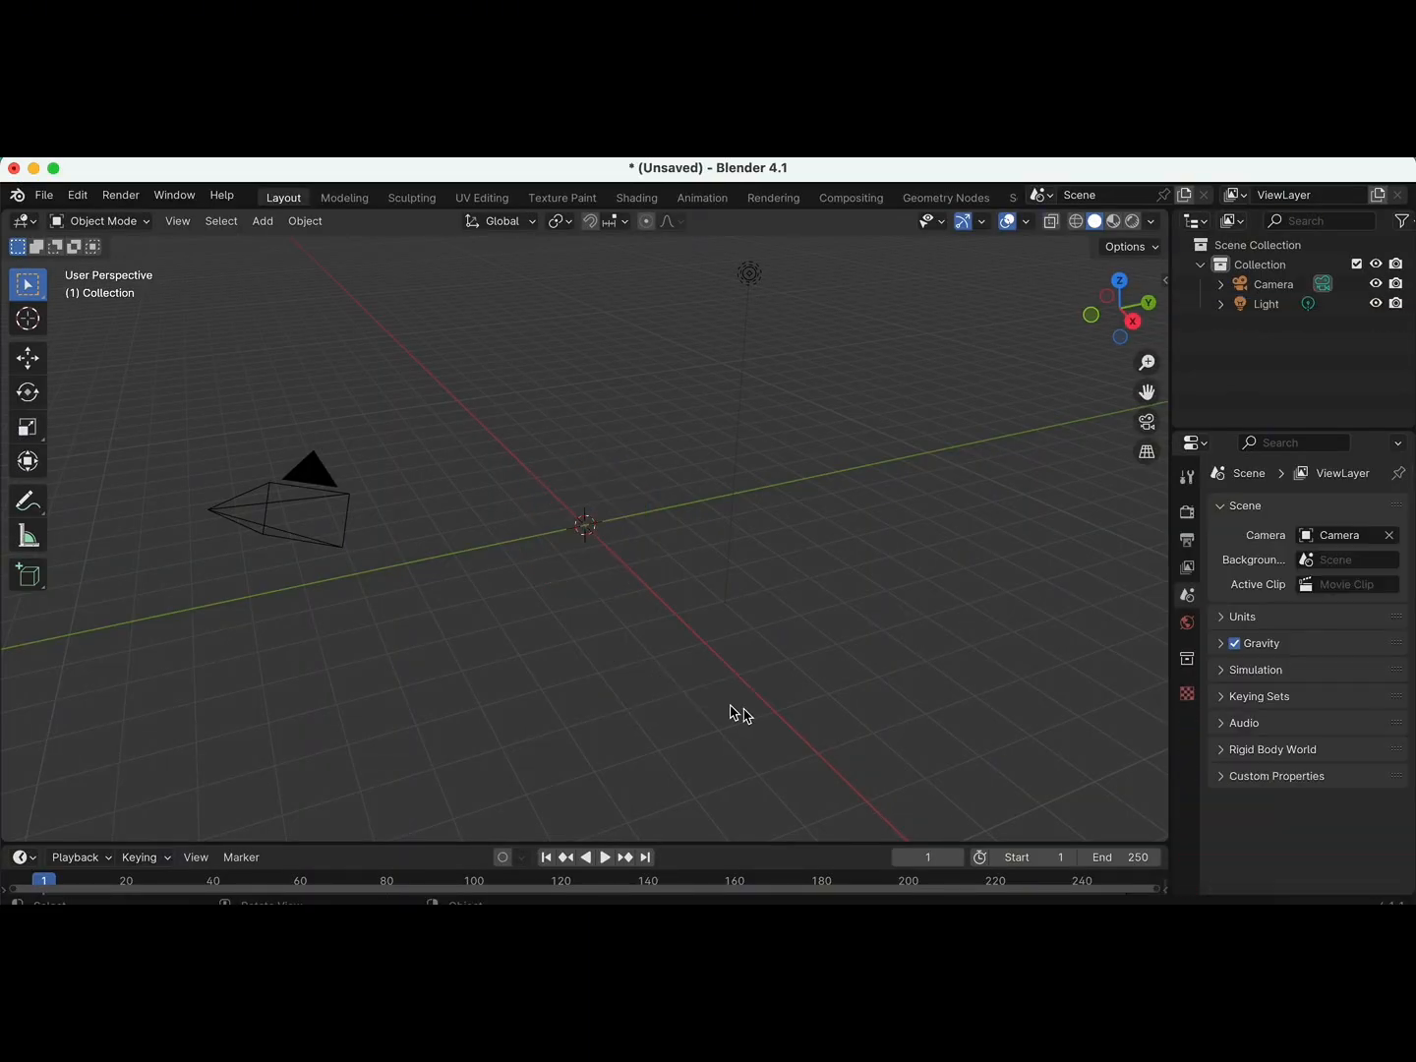
pyautogui.click(45, 194)
pyautogui.moveTo(170, 478)
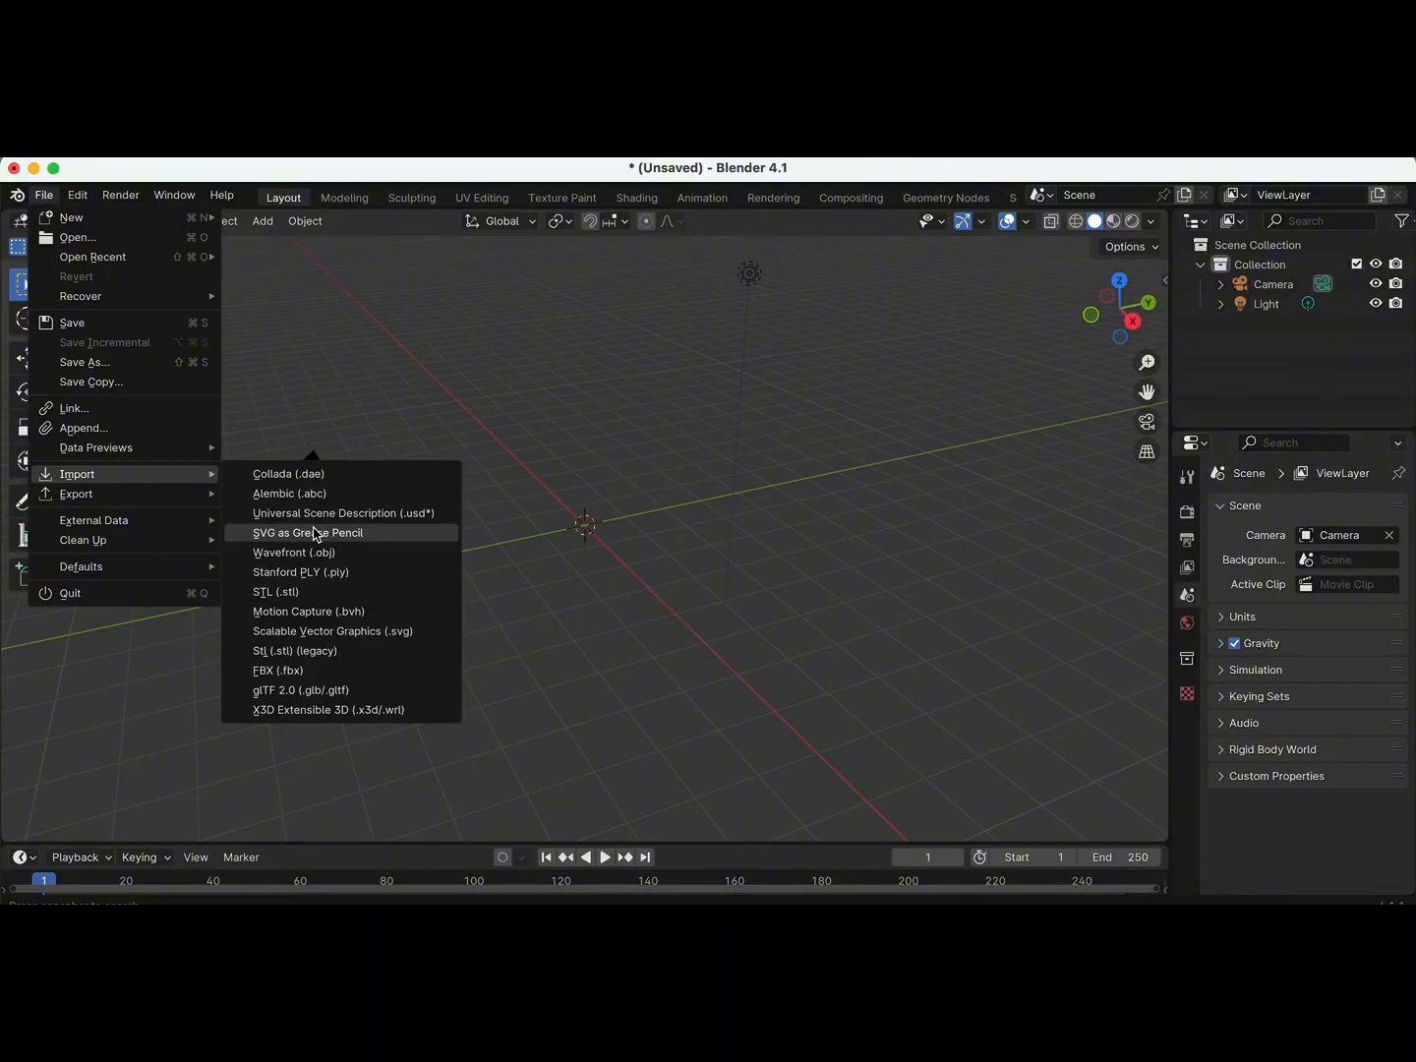
pyautogui.click(313, 553)
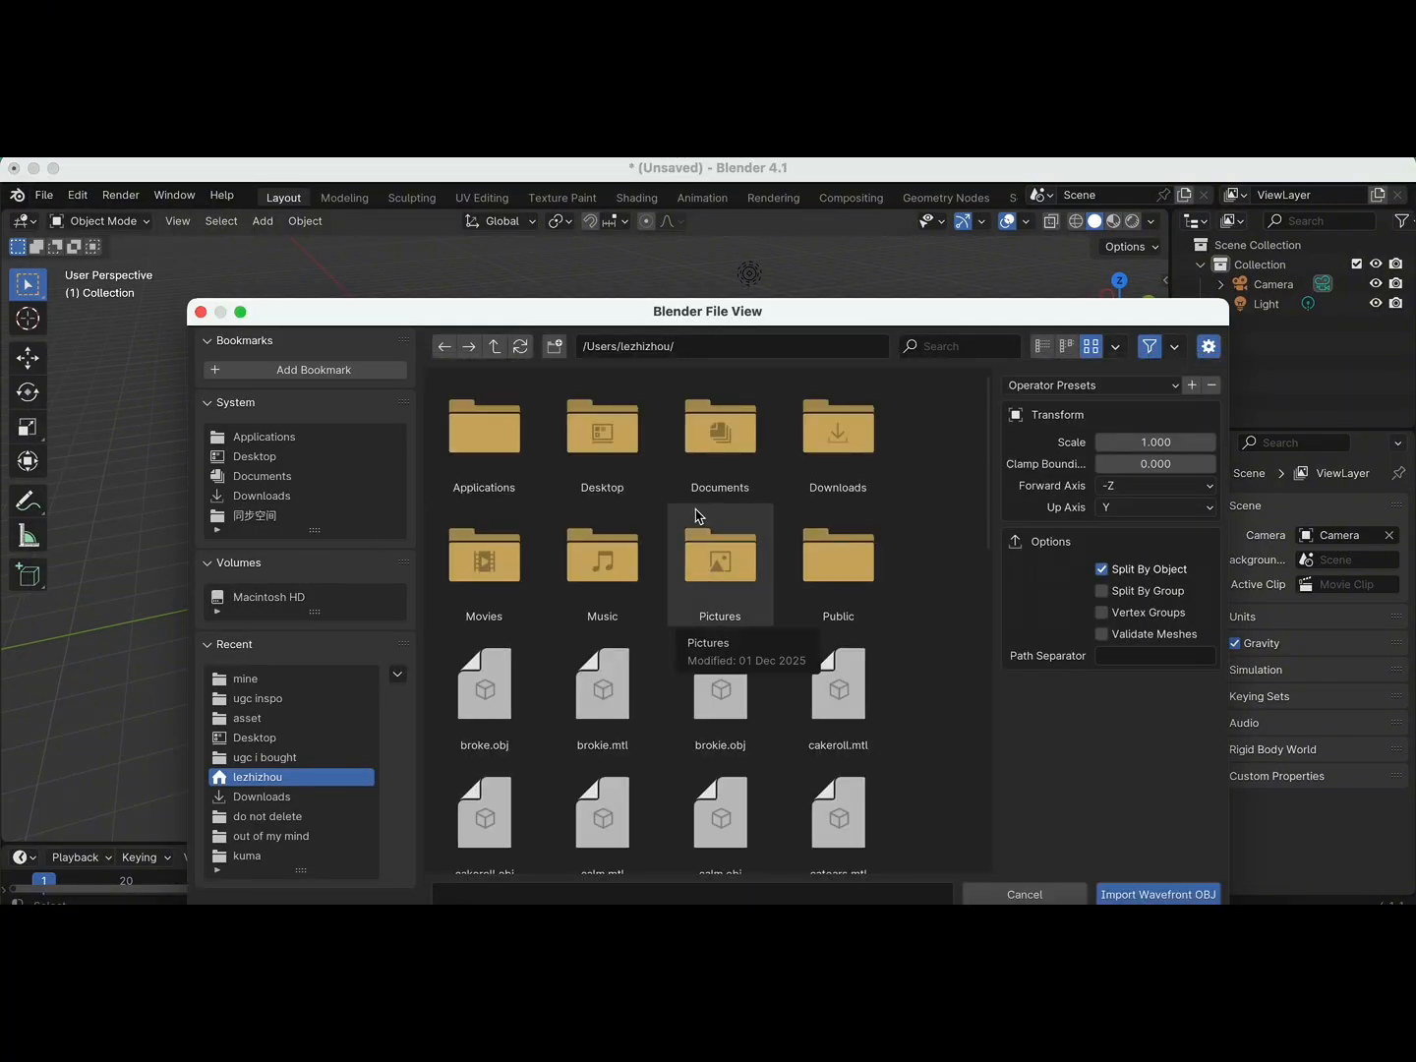
pyautogui.scroll(-2, 698, 513)
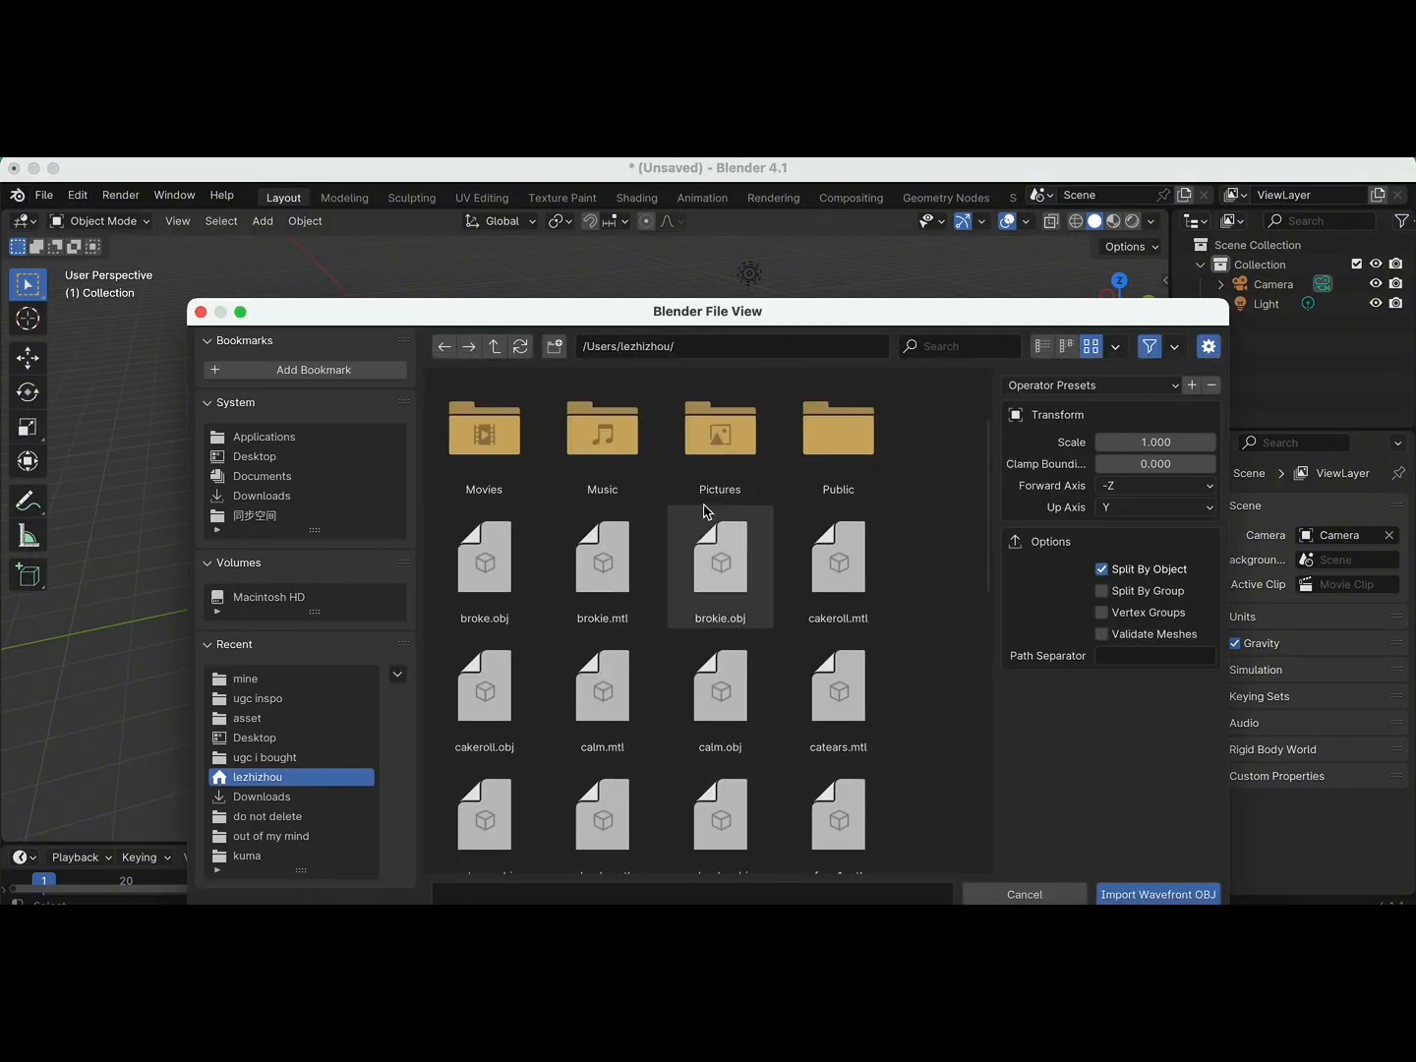
pyautogui.click(256, 737)
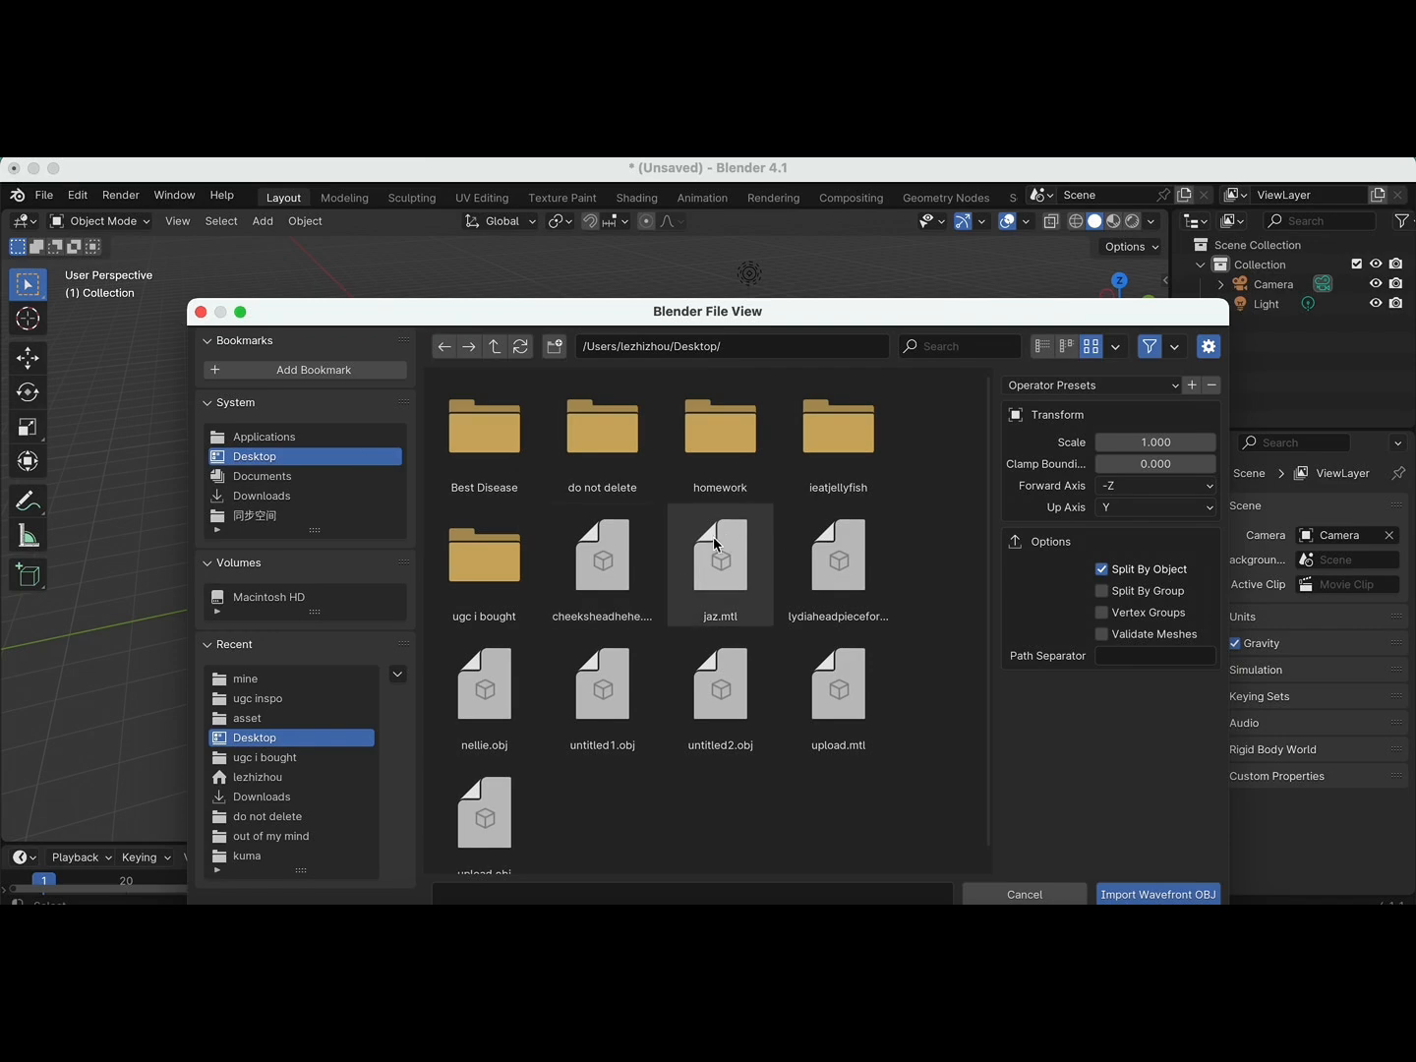
pyautogui.doubleClick(566, 601)
pyautogui.hscroll(10, 716, 474)
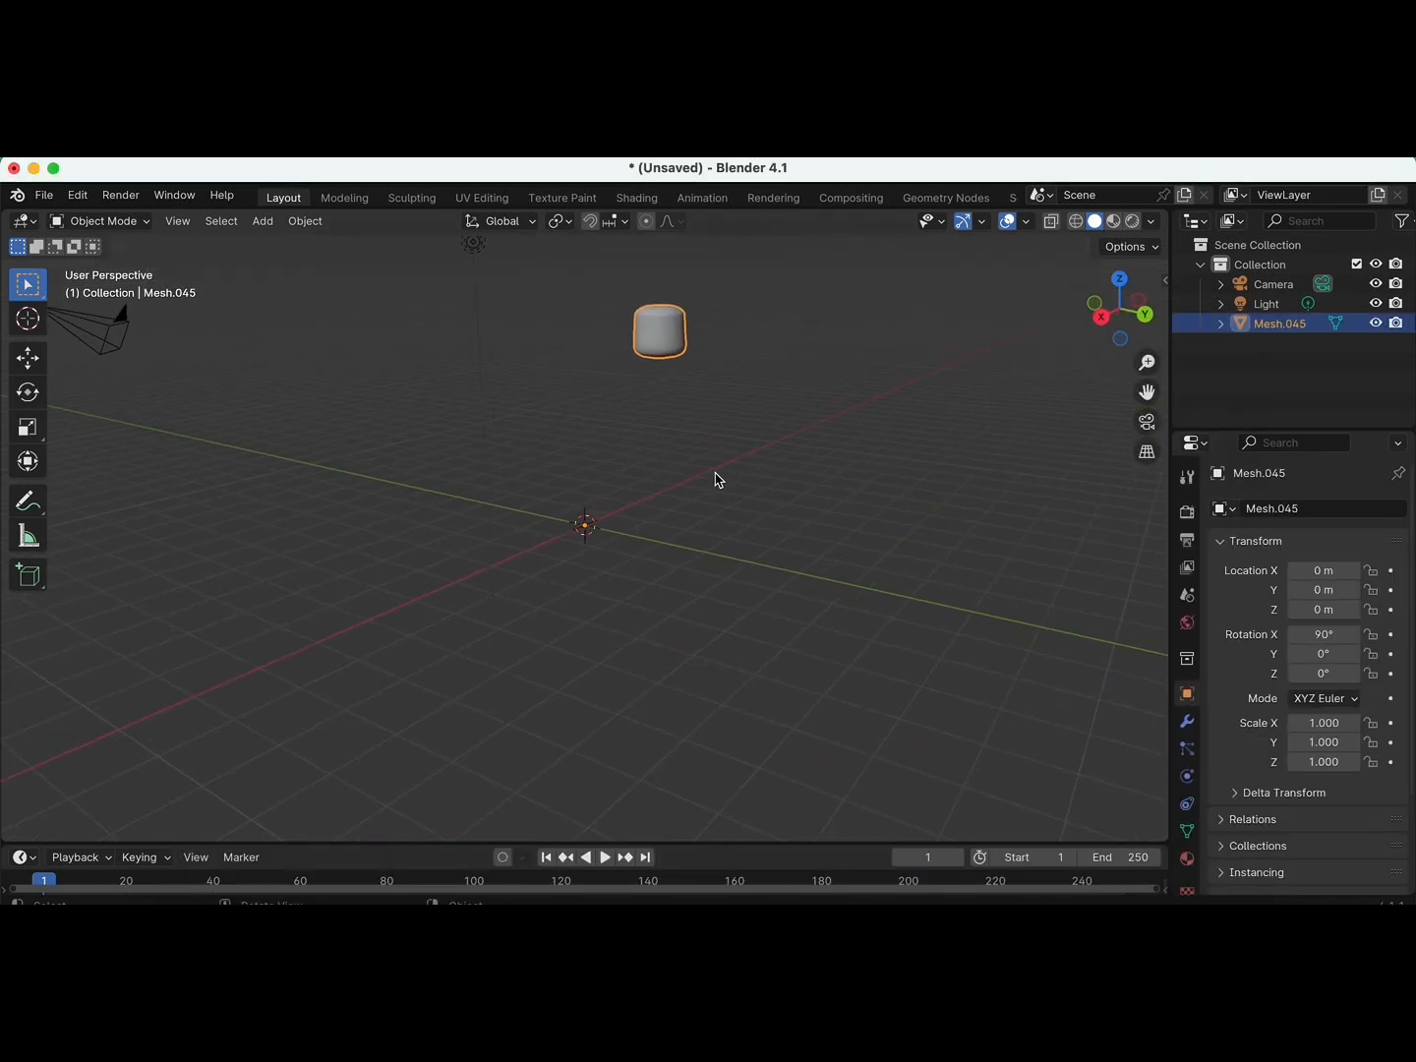
pyautogui.keyDown('shift'); pyautogui.scroll(5, 716, 474); pyautogui.keyUp('shift')
pyautogui.hscroll(15, 856, 411)
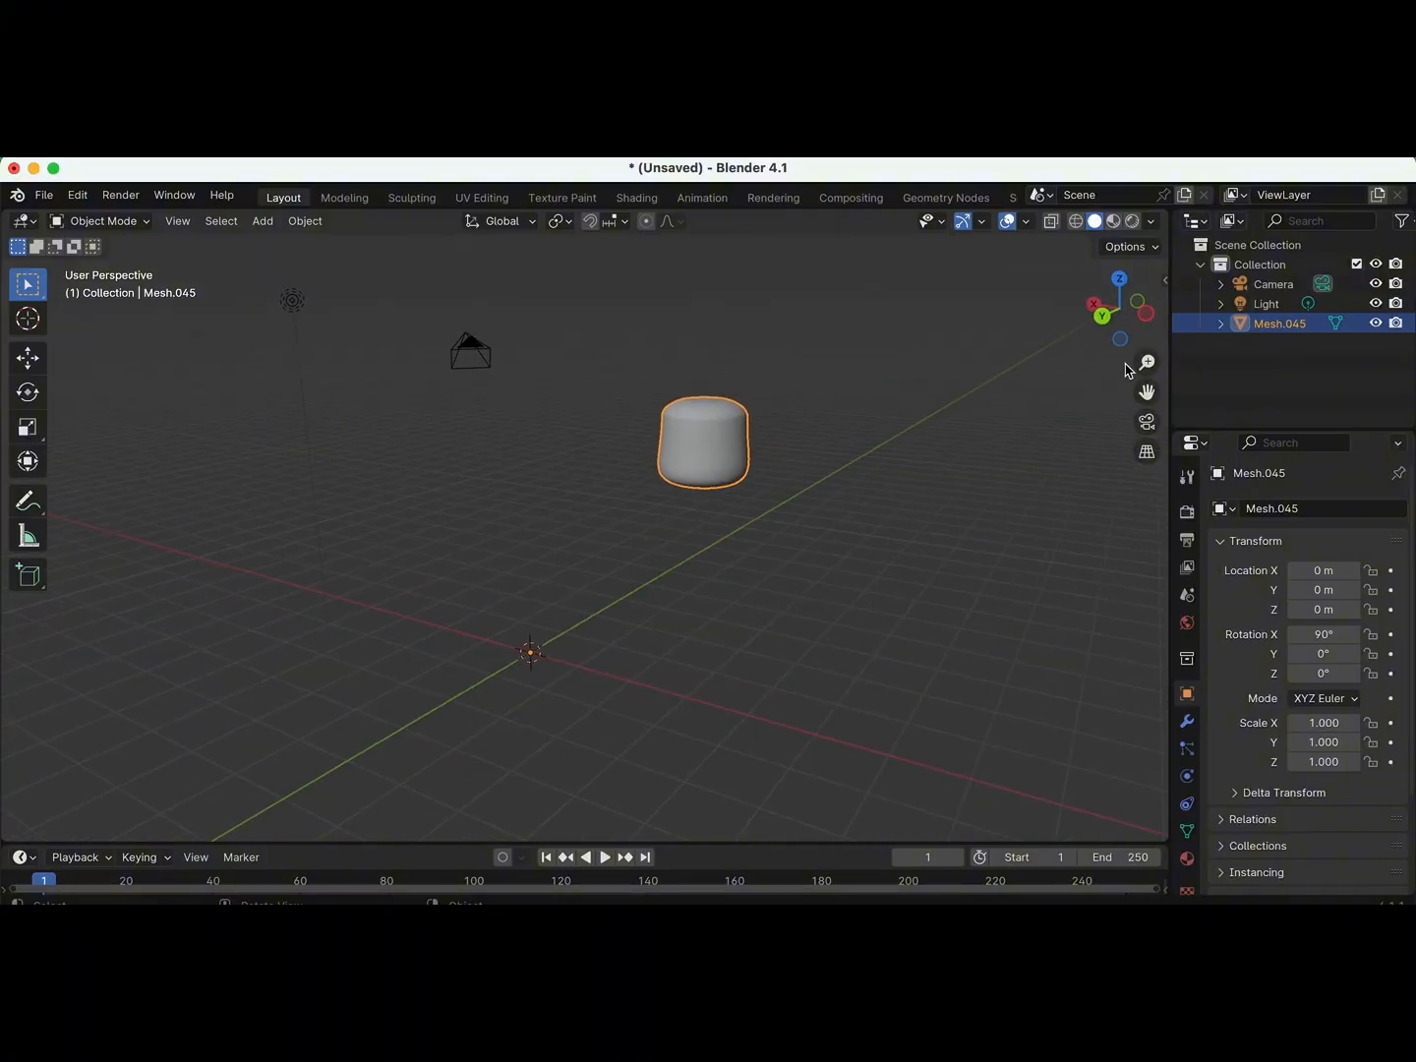
pyautogui.click(1163, 305)
pyautogui.click(1146, 313)
pyautogui.click(593, 409)
pyautogui.hscroll(-10, 594, 415)
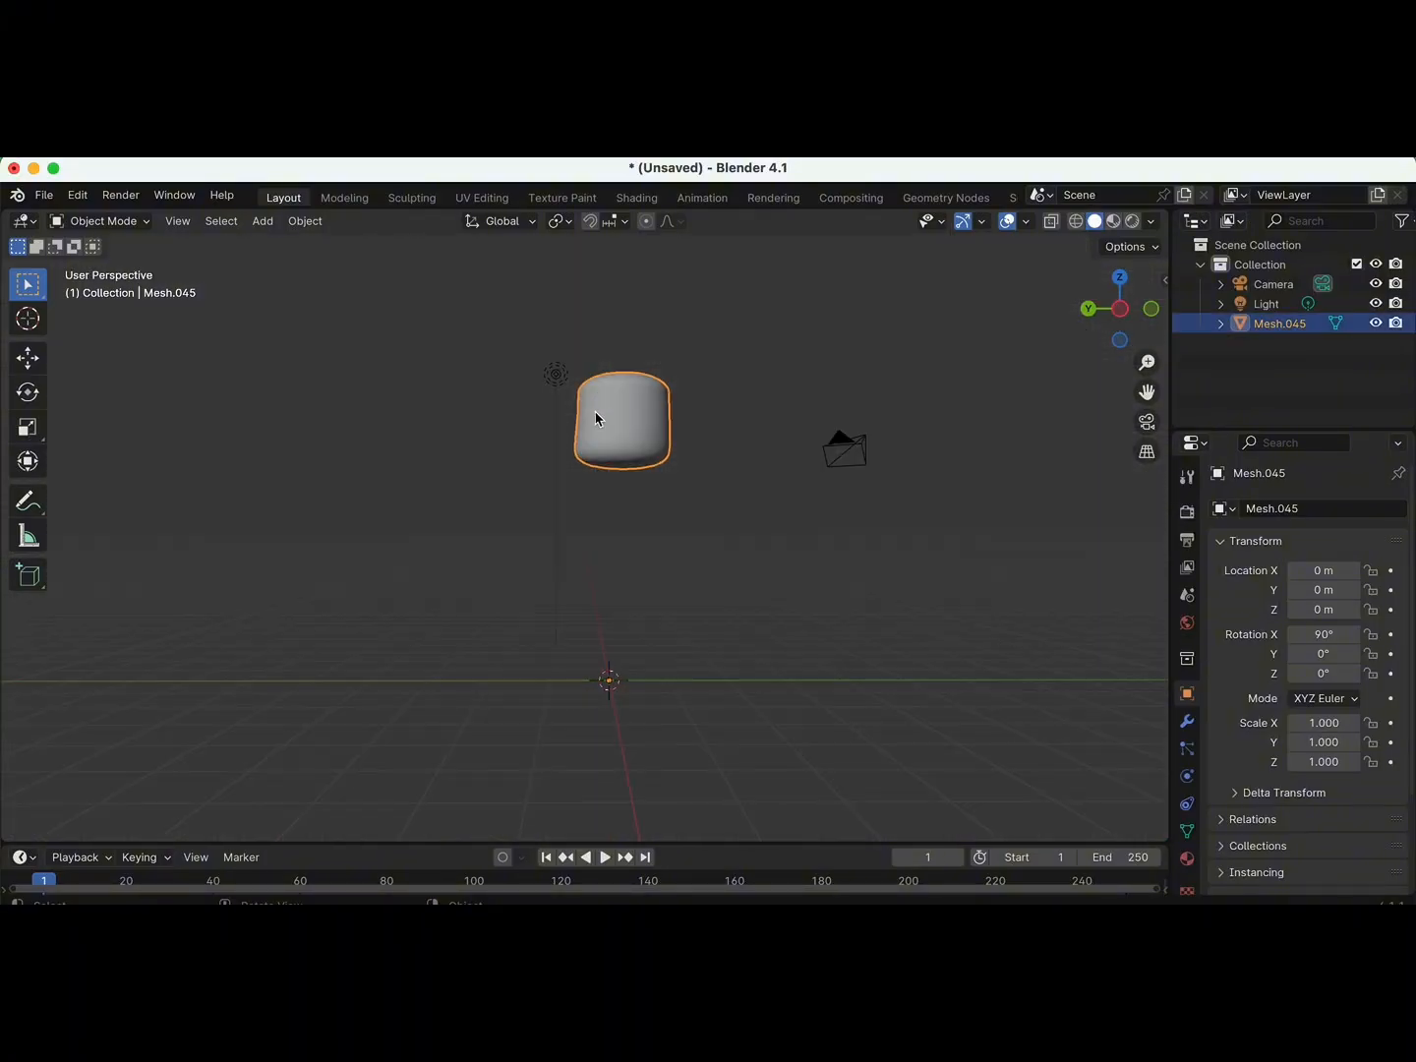
pyautogui.click(1121, 316)
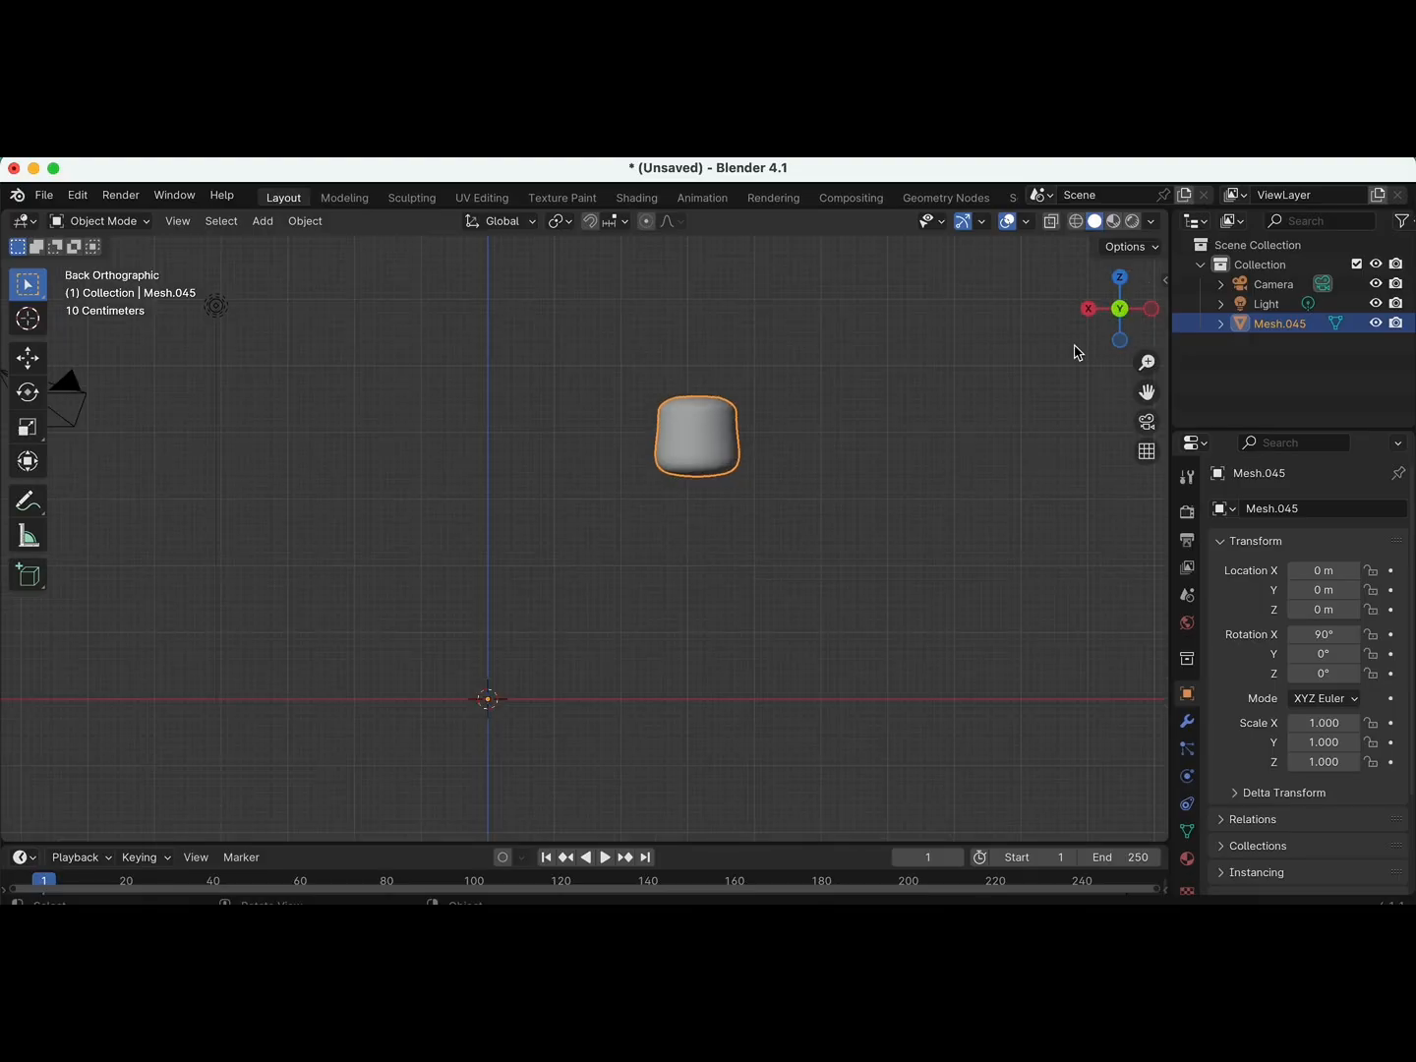
pyautogui.press('g')
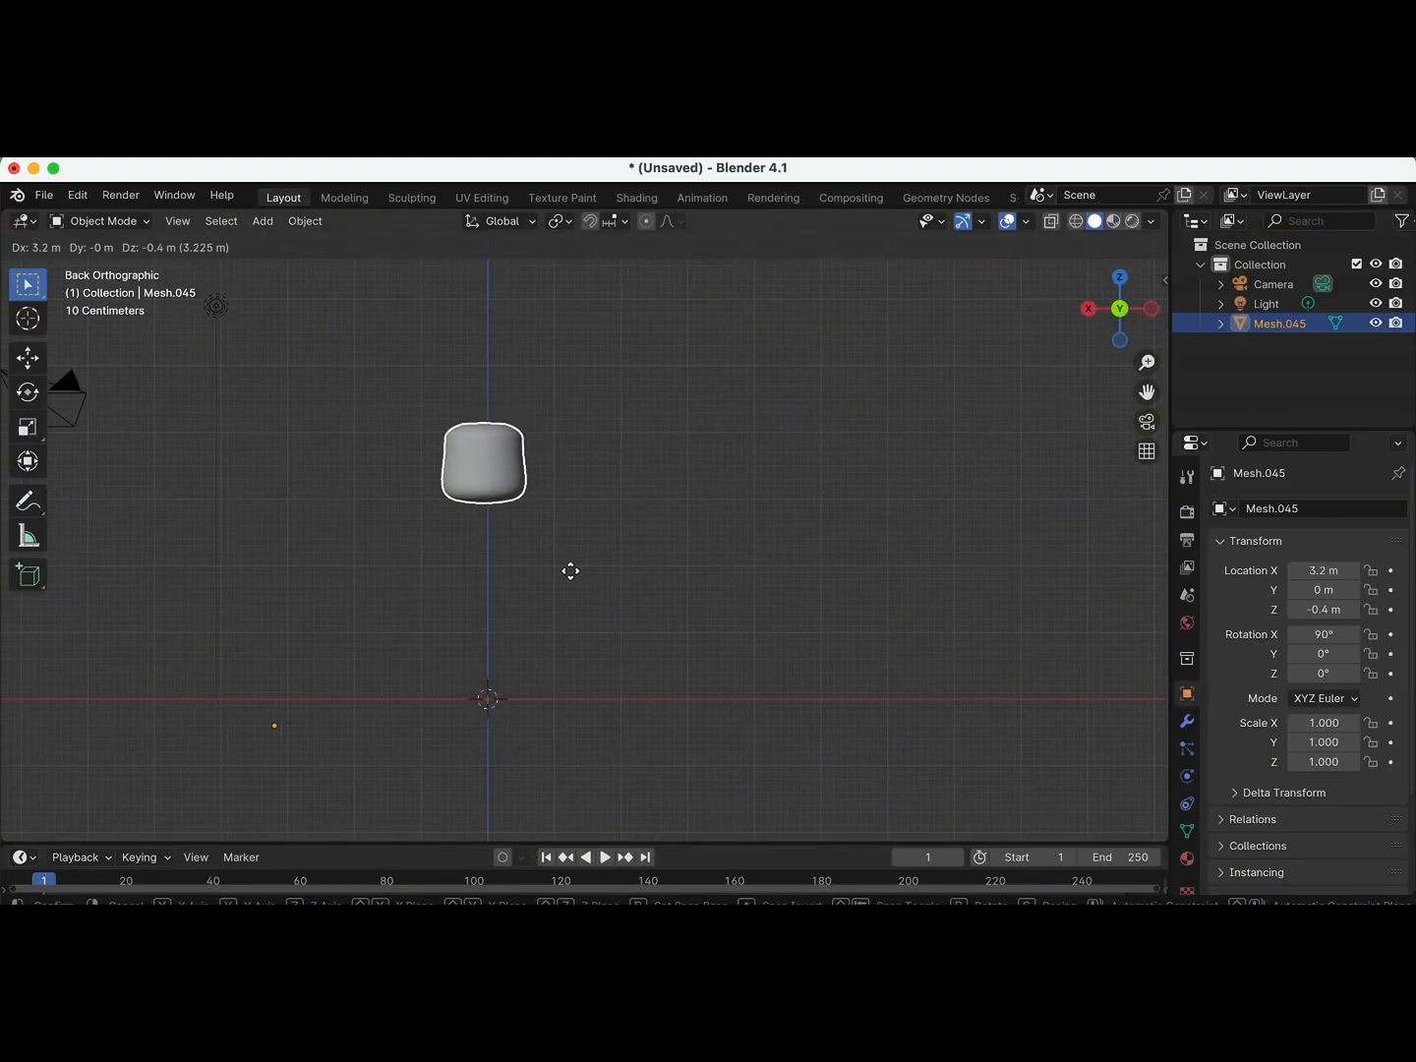
pyautogui.press('Escape')
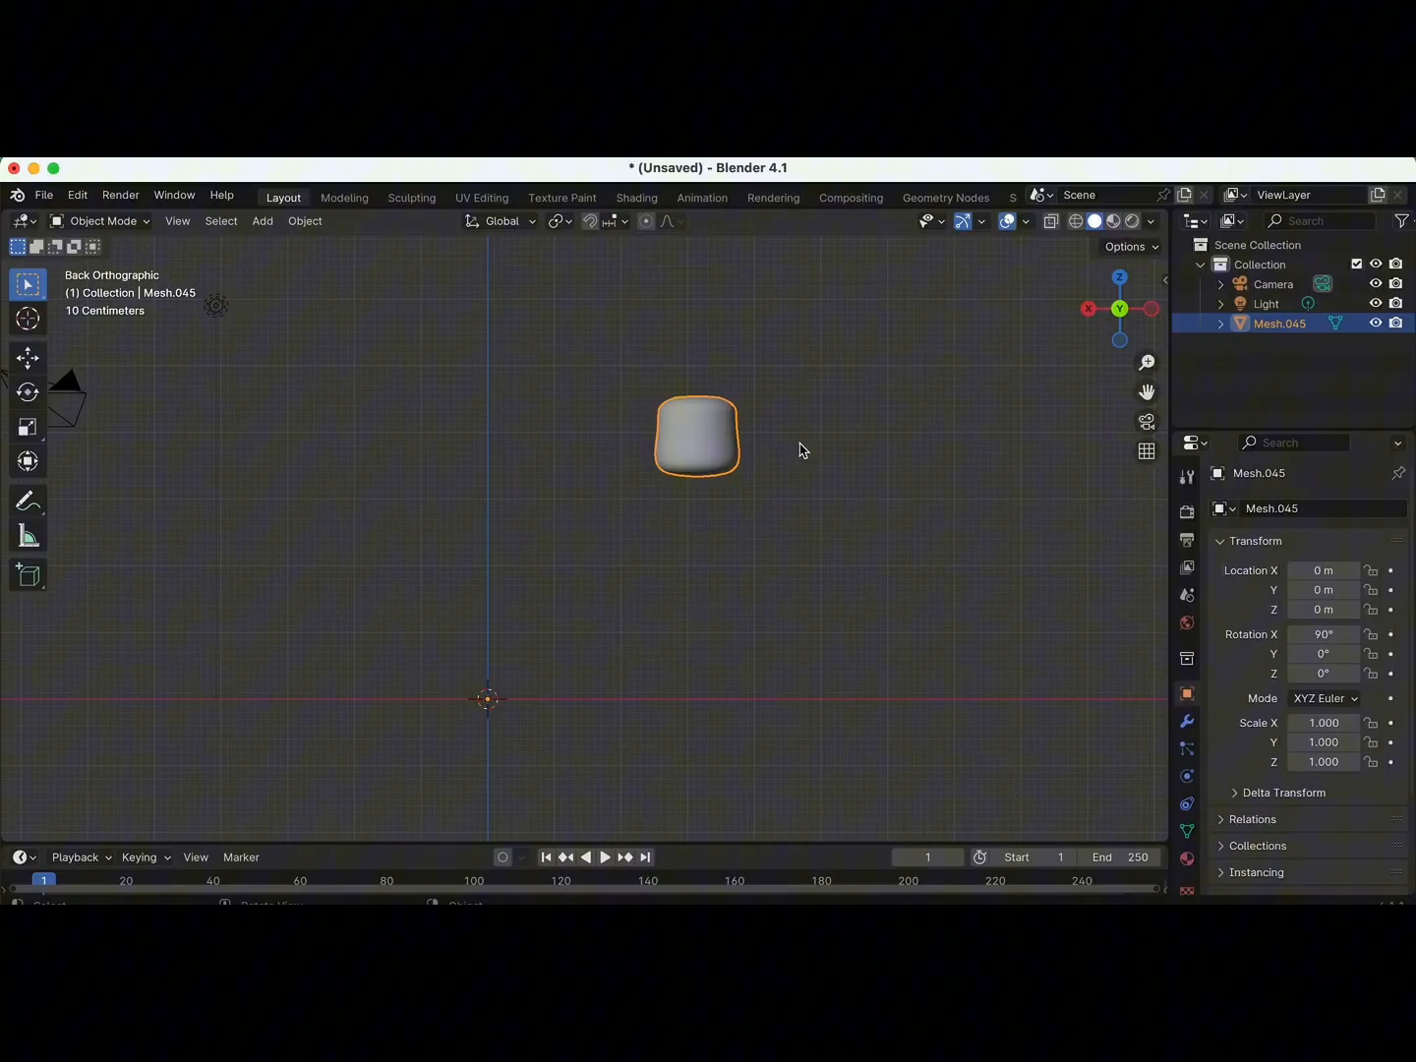
# Open the UV Editing workspace for the imported head and select its entire mesh.
pyautogui.click(482, 198)
pyautogui.keyDown('shift'); pyautogui.scroll(5, 880, 368); pyautogui.keyUp('shift')
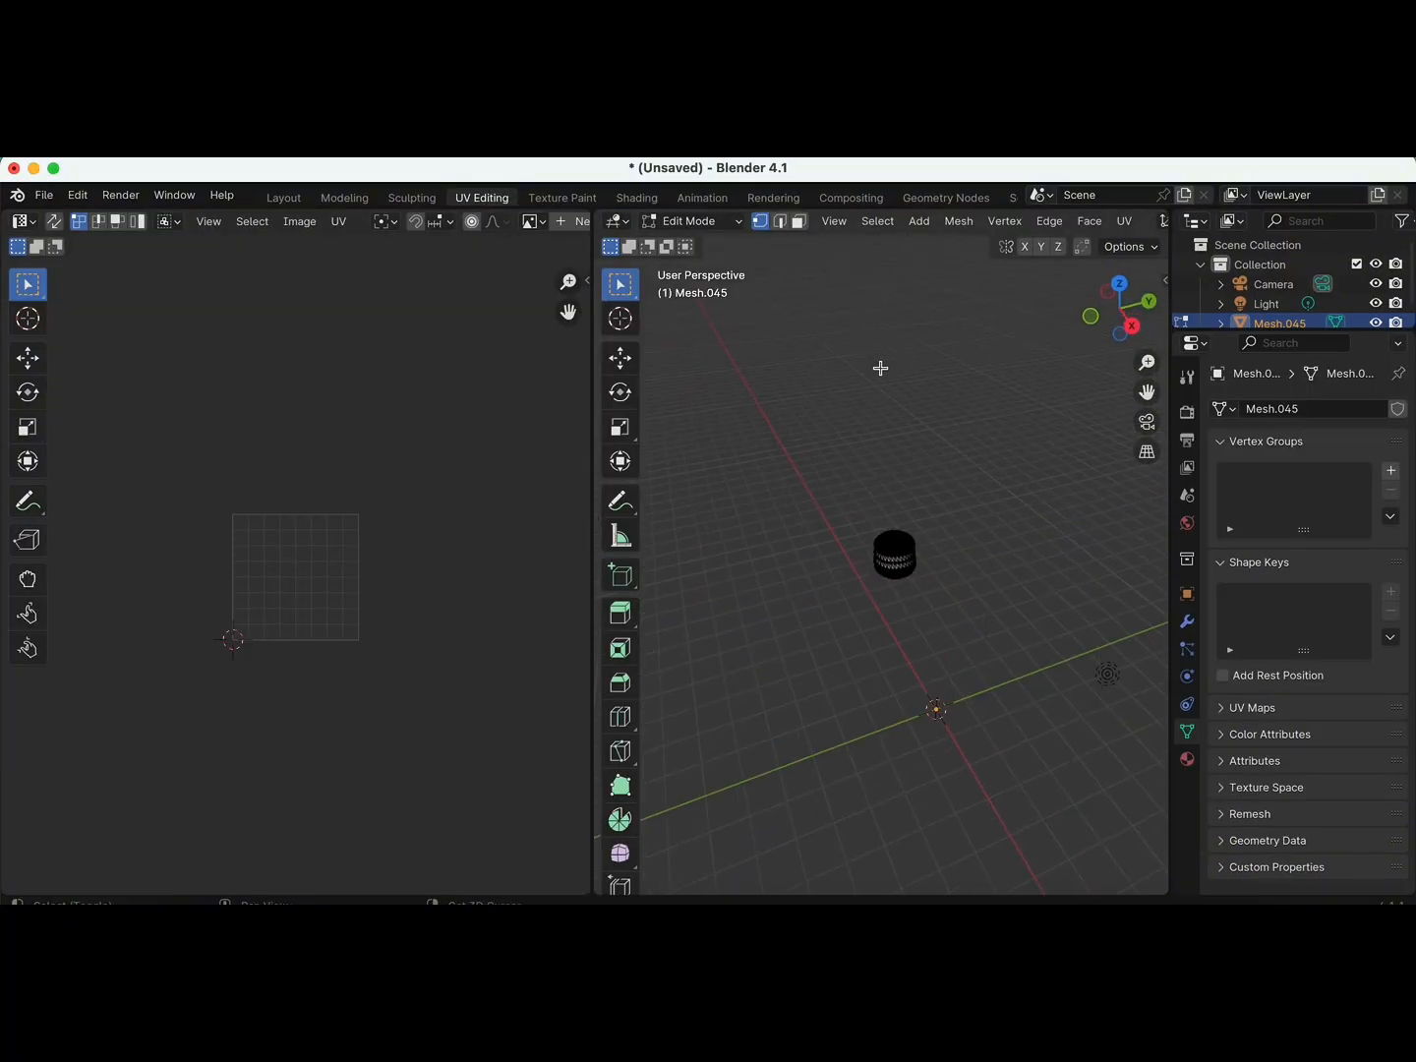
pyautogui.scroll(3, 881, 368)
pyautogui.press('a')
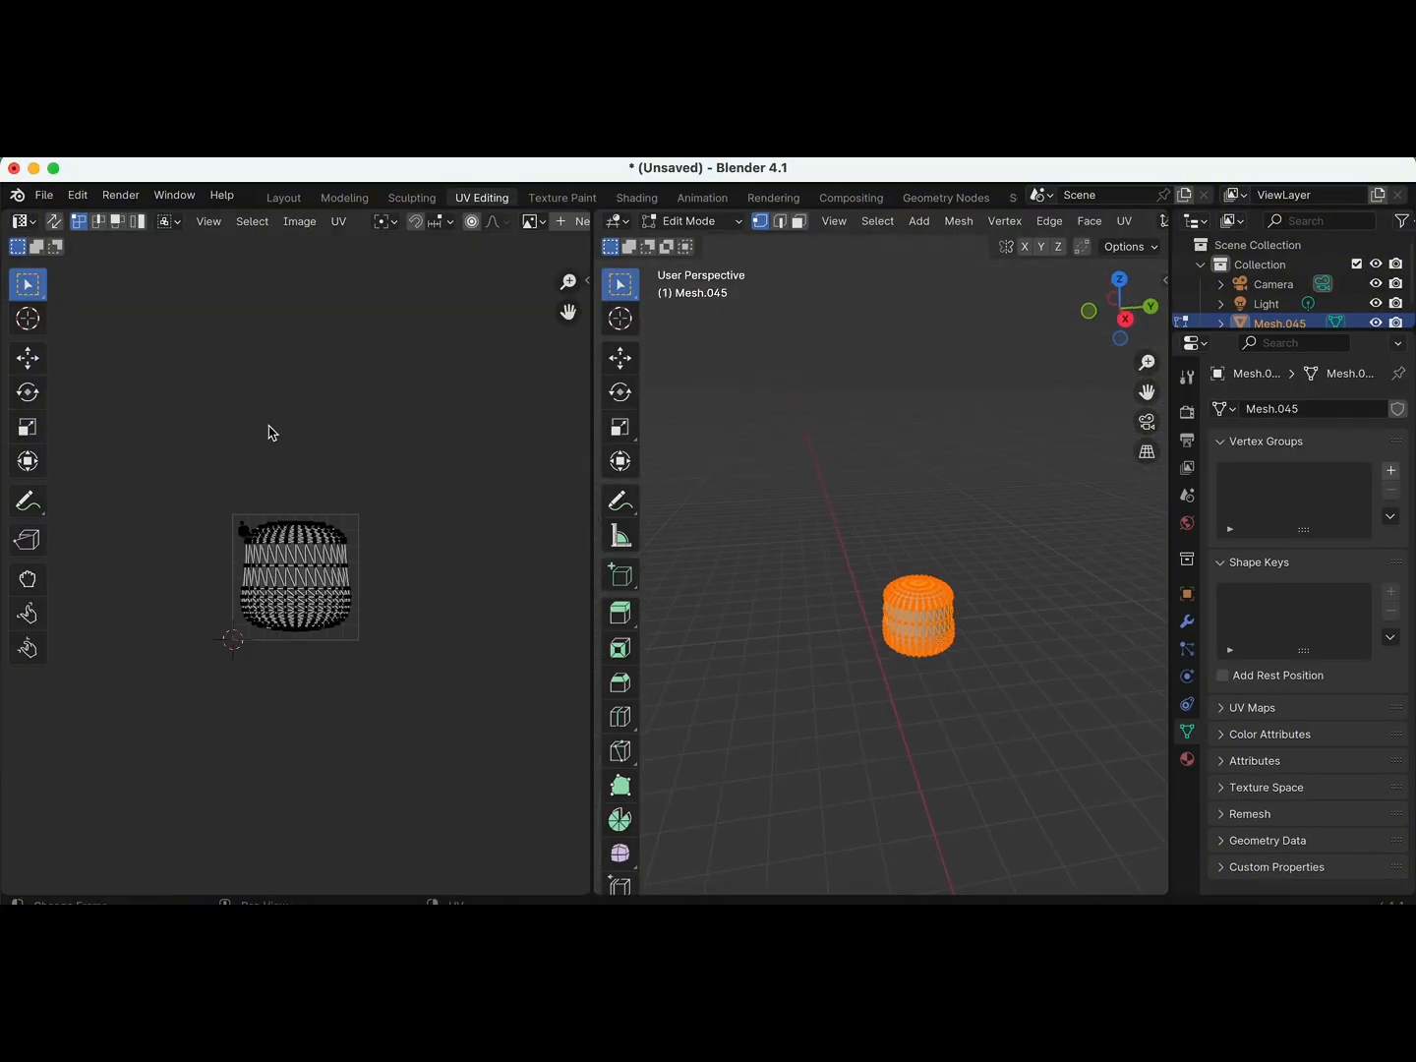
# Return to the Layout workspace and remove the Default_OBJ.040 material from the head mesh, leaving no material slots.
pyautogui.scroll(2, 315, 455)
pyautogui.scroll(2, 296, 565)
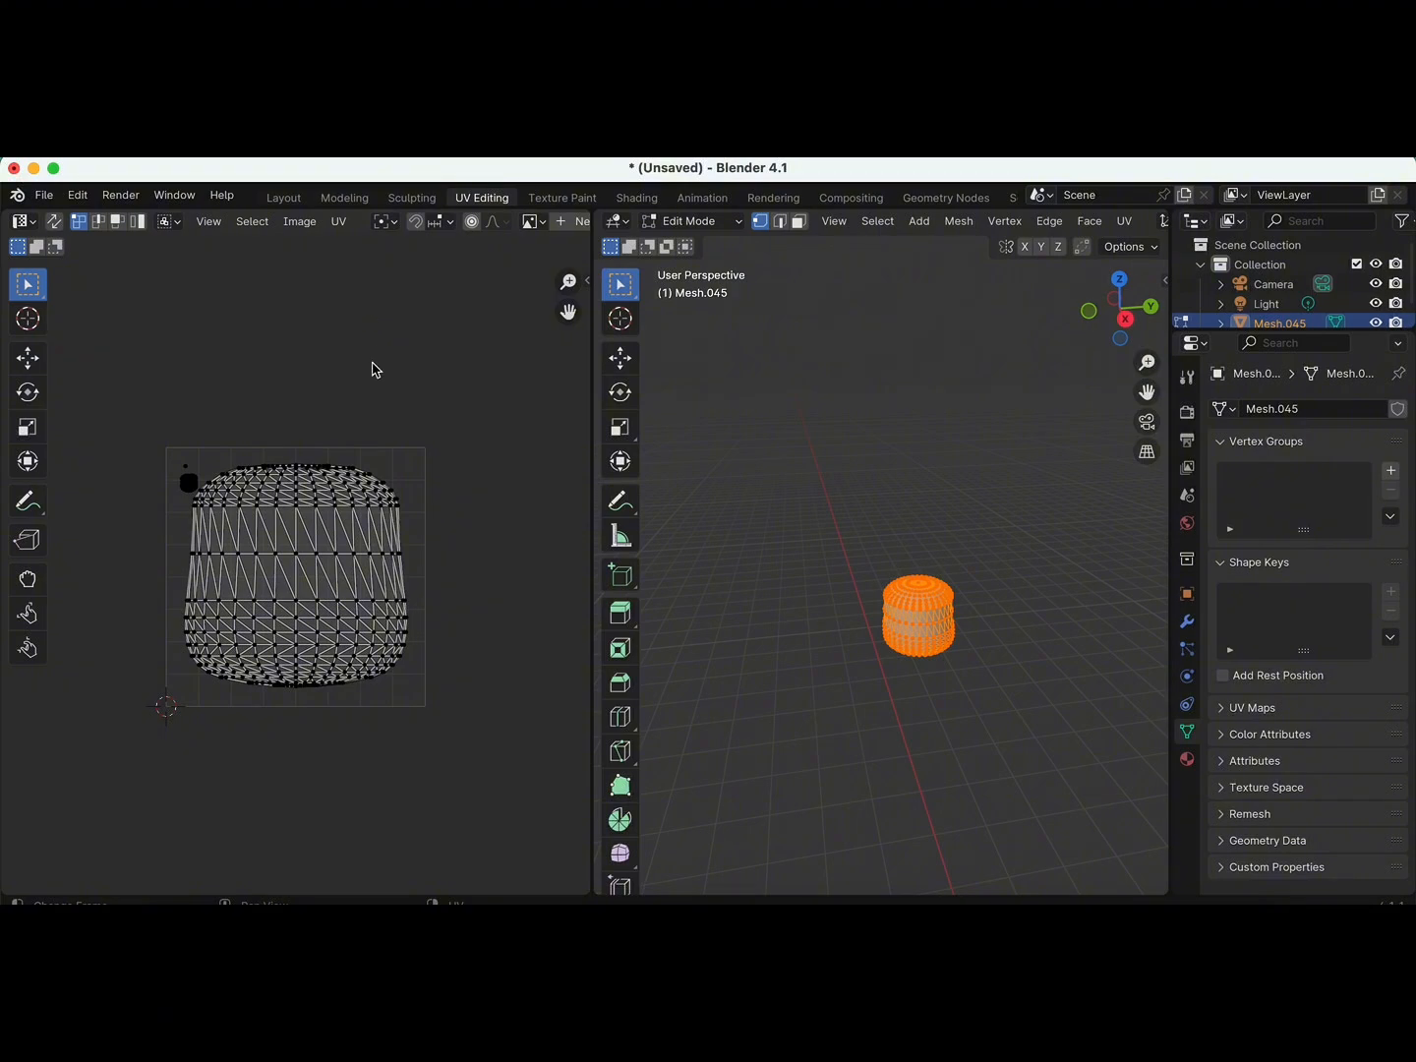
pyautogui.click(299, 203)
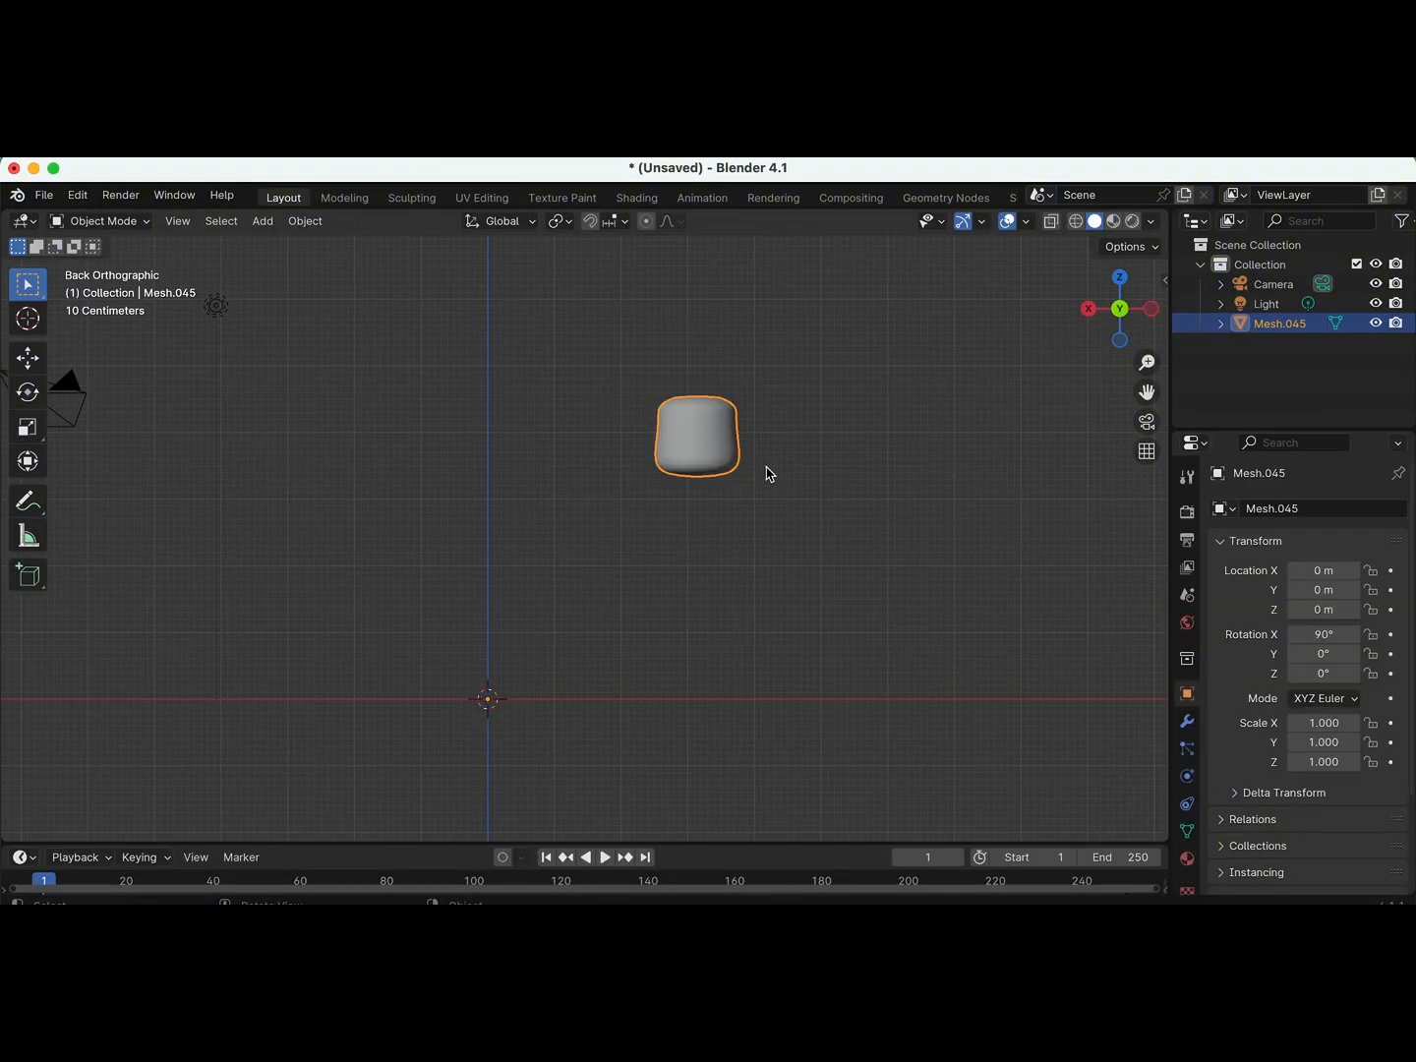
pyautogui.moveTo(766, 472); pyautogui.dragTo(765, 469, button='middle')
pyautogui.click(1187, 721)
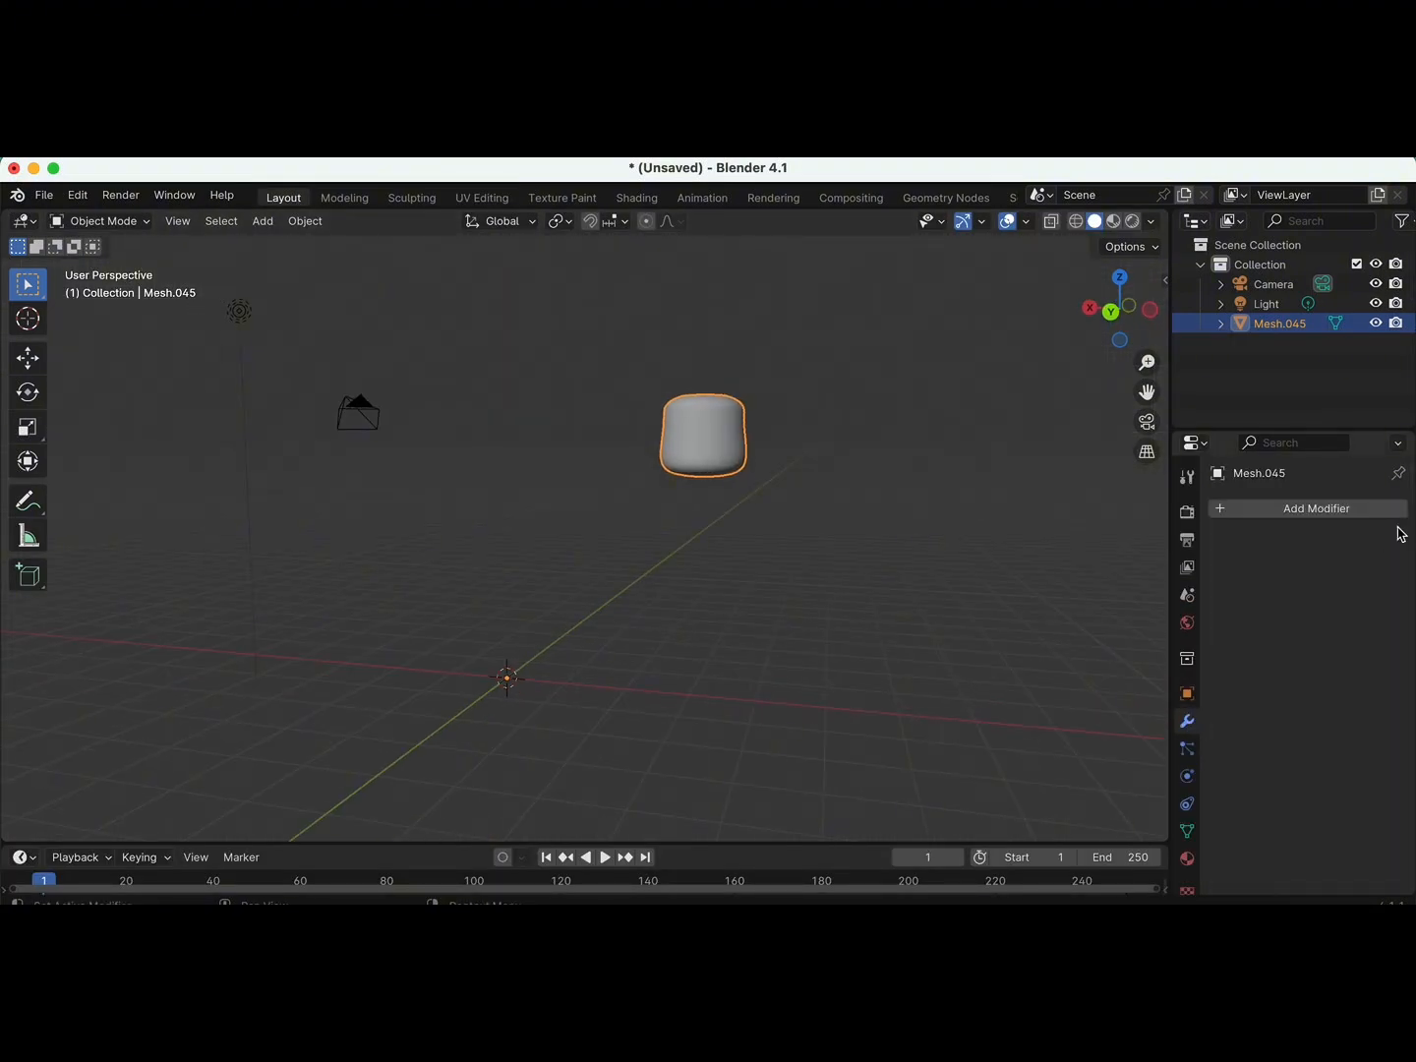
pyautogui.click(1352, 507)
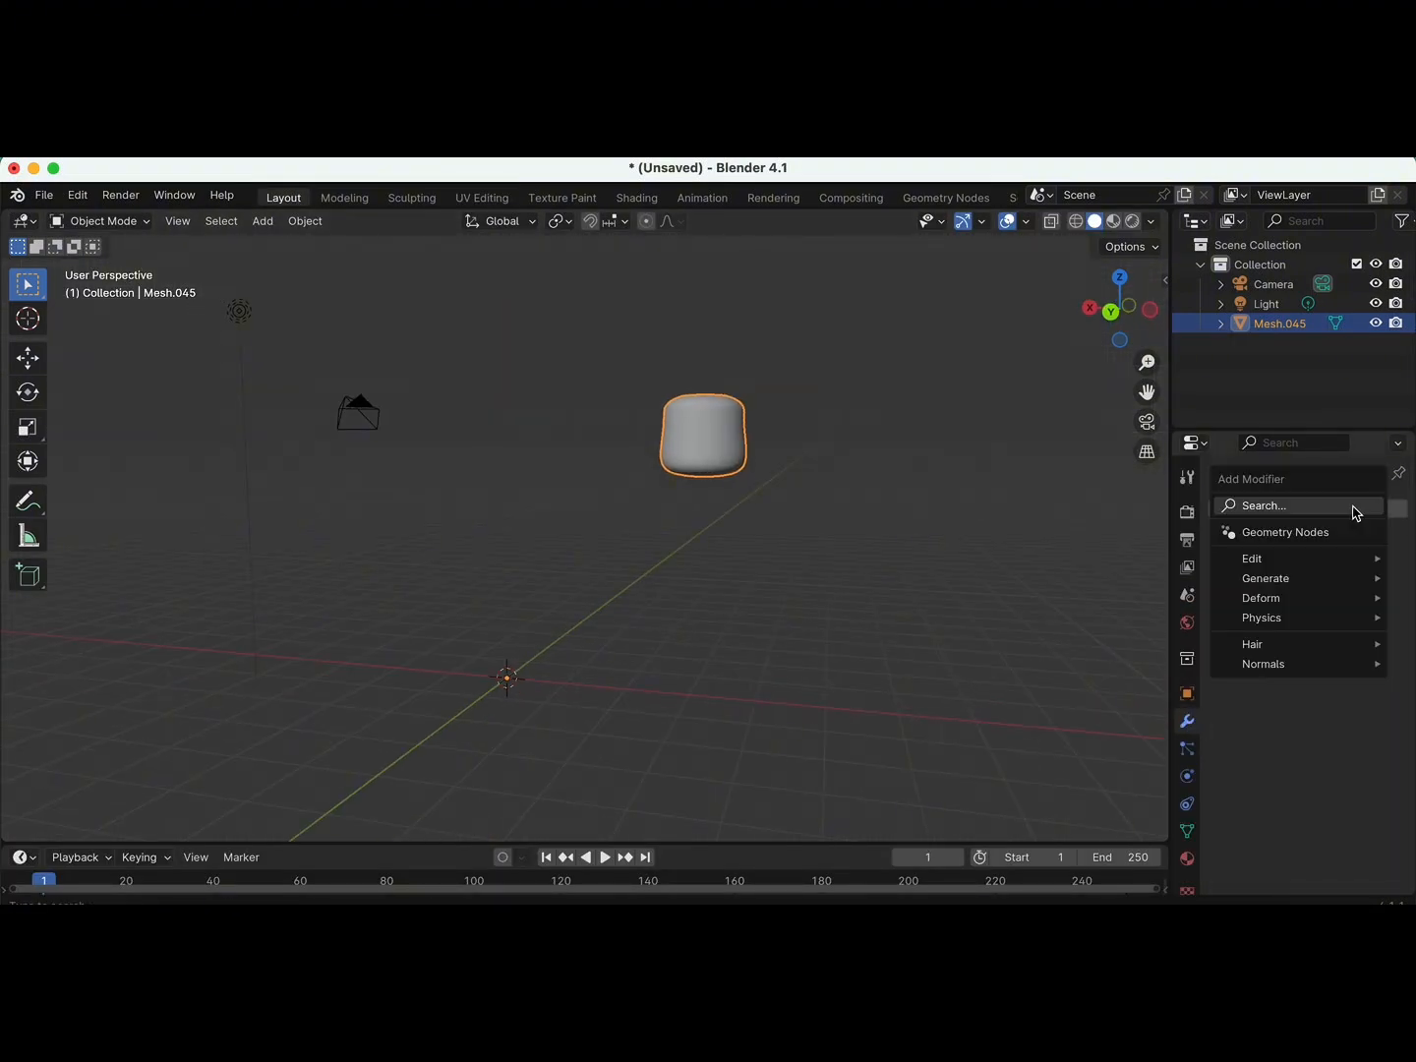
pyautogui.click(1187, 859)
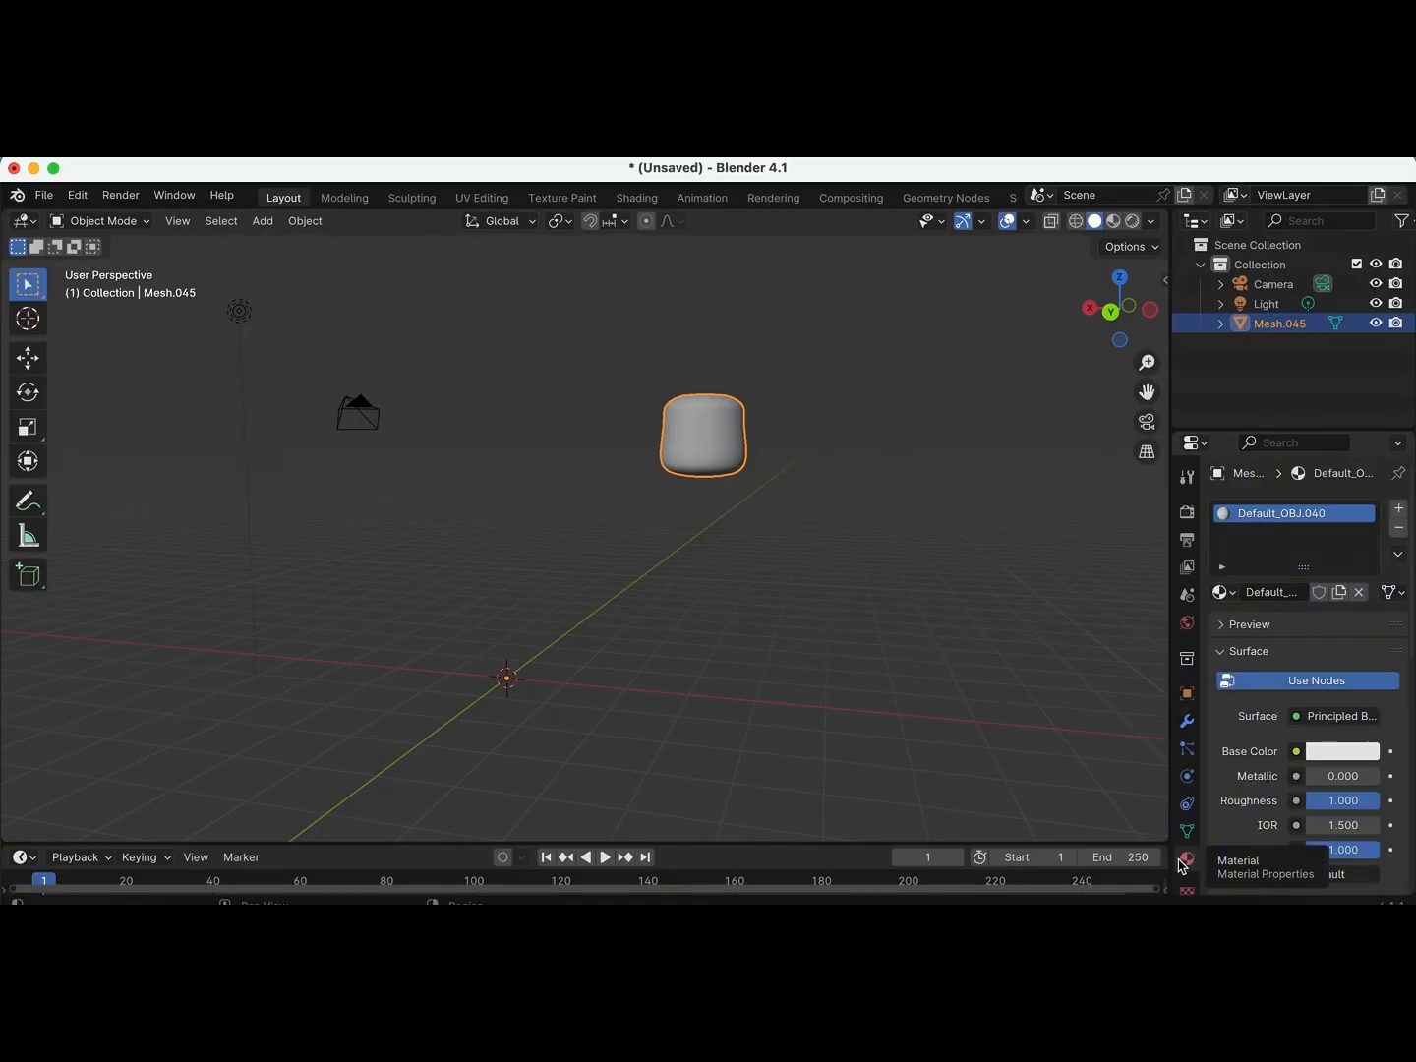
pyautogui.click(1399, 529)
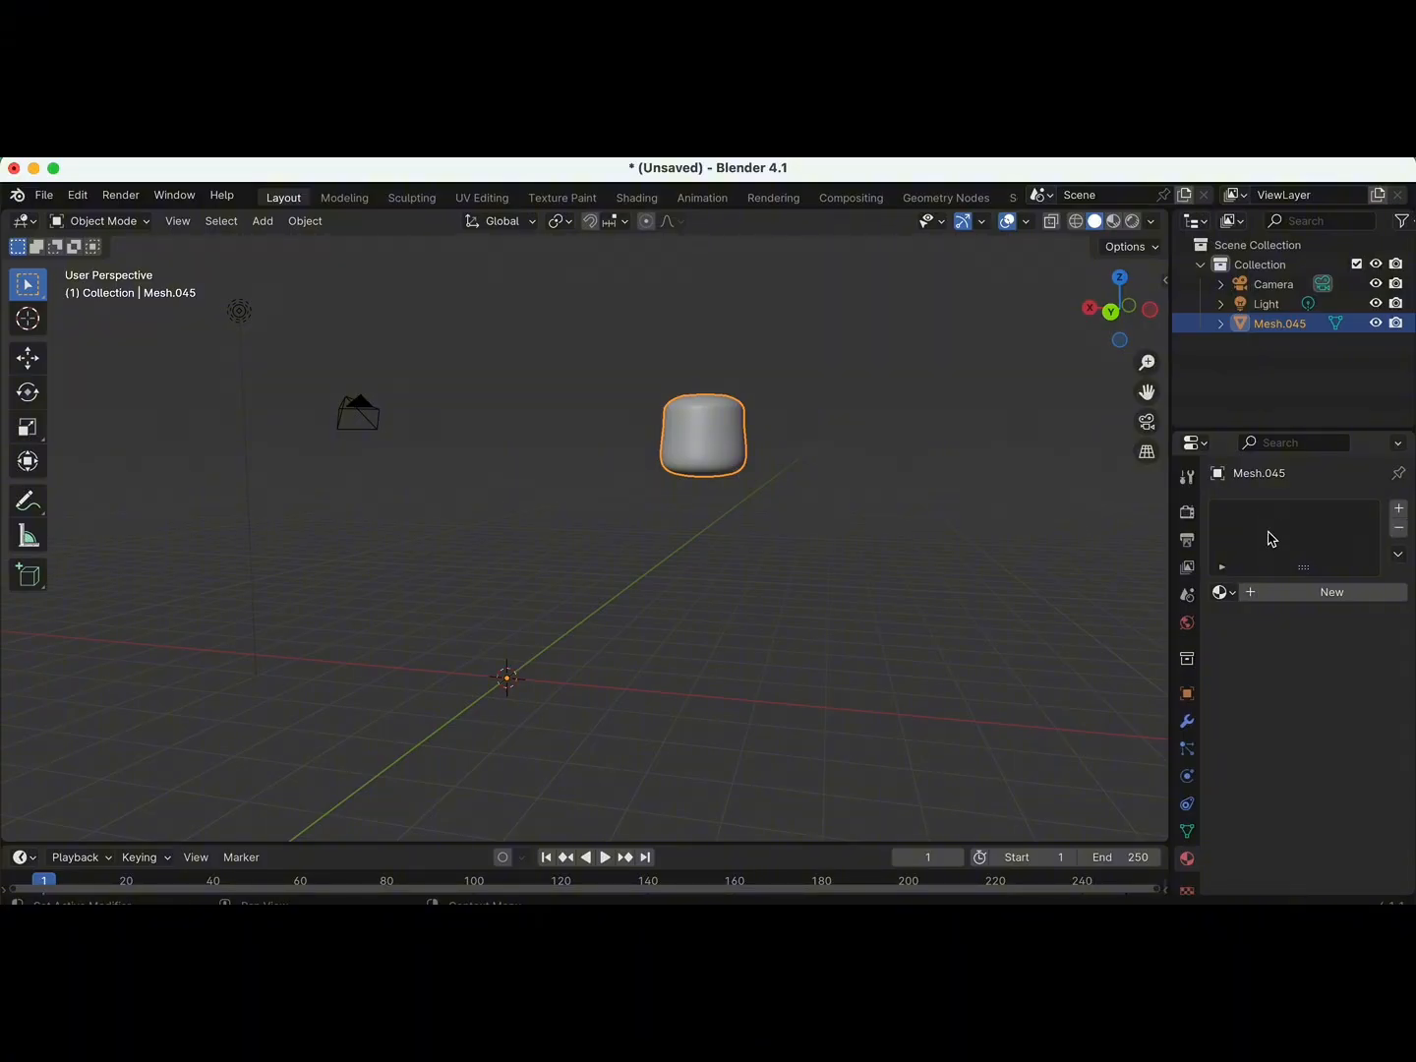
pyautogui.click(1399, 507)
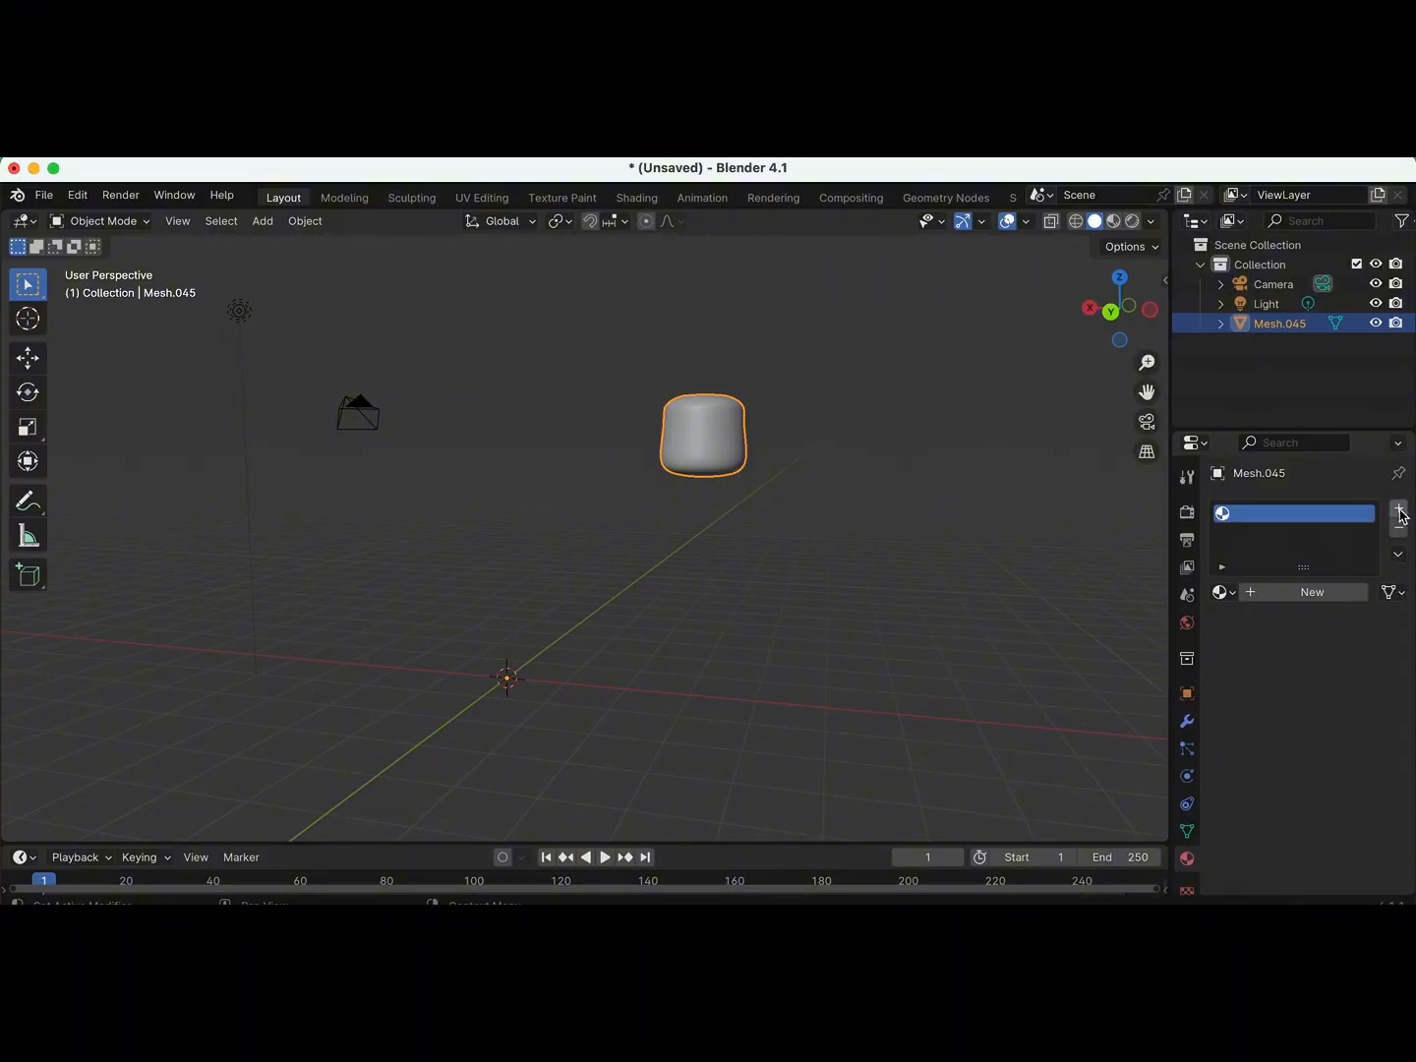
pyautogui.click(1398, 529)
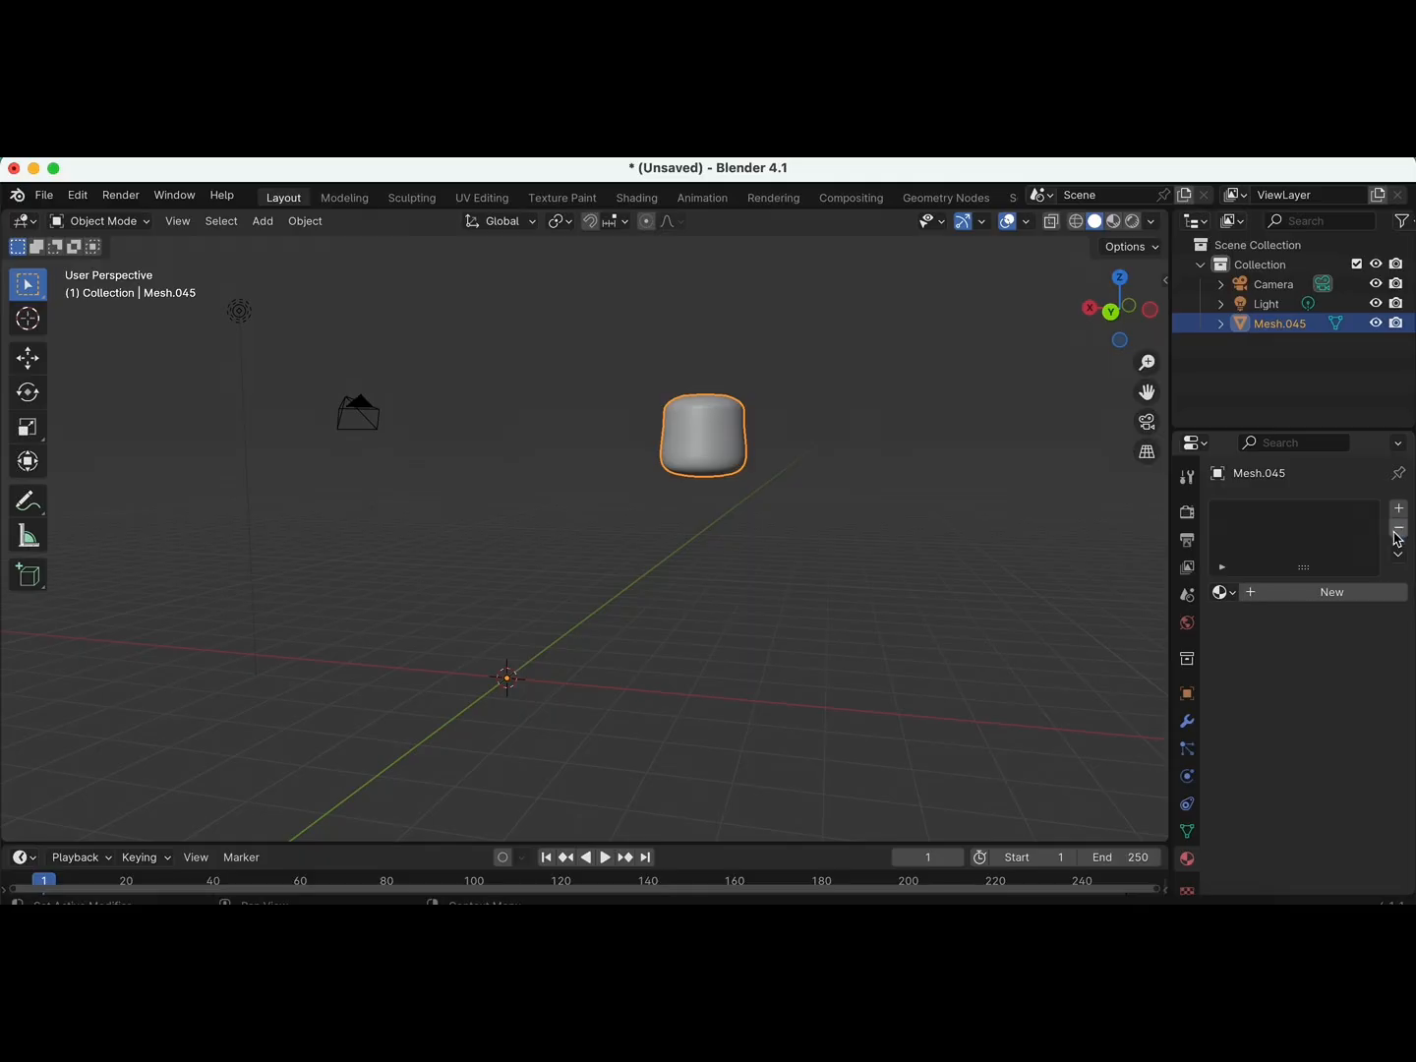
# Create a new material for the head and load the face image as an Image Texture on its Base Color.
pyautogui.click(1339, 593)
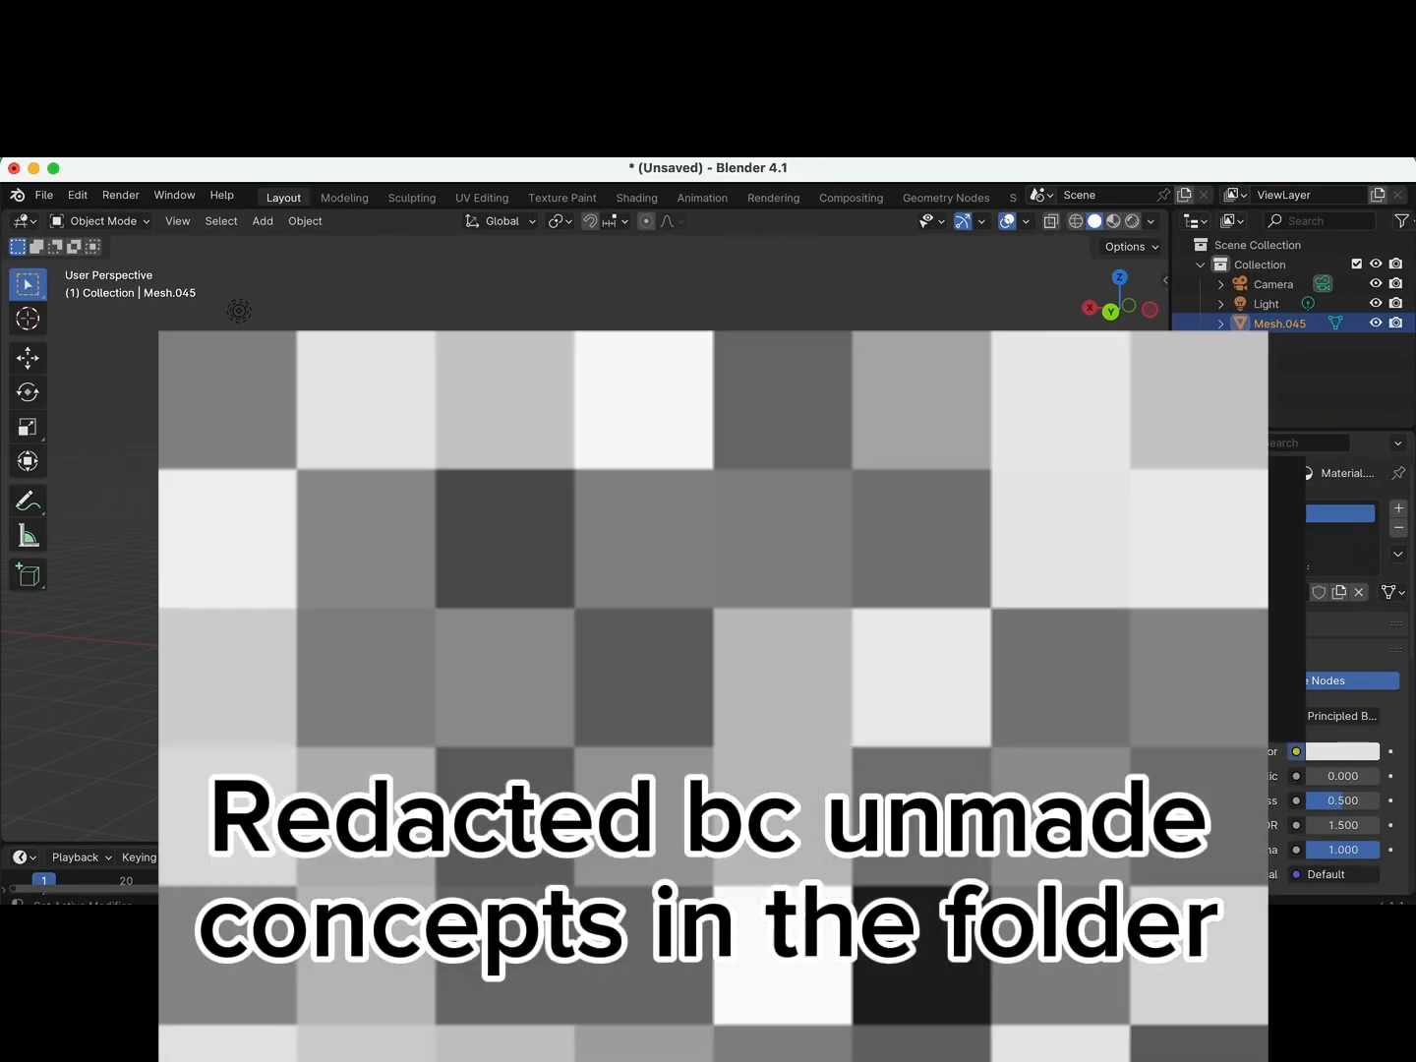
pyautogui.click(777, 589)
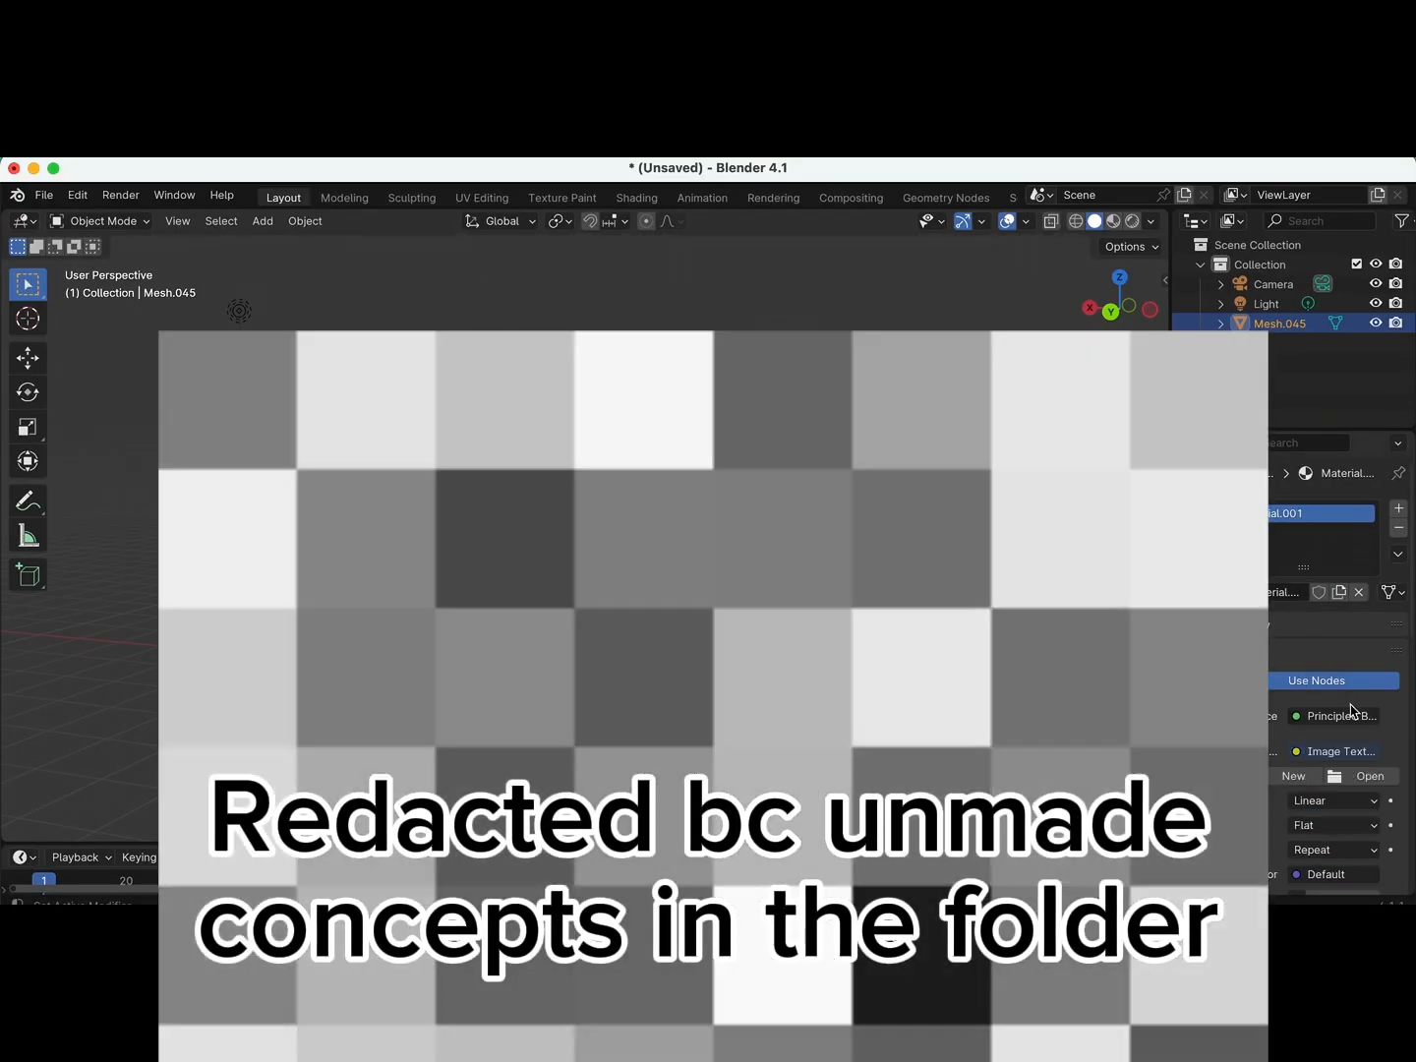
pyautogui.click(1363, 778)
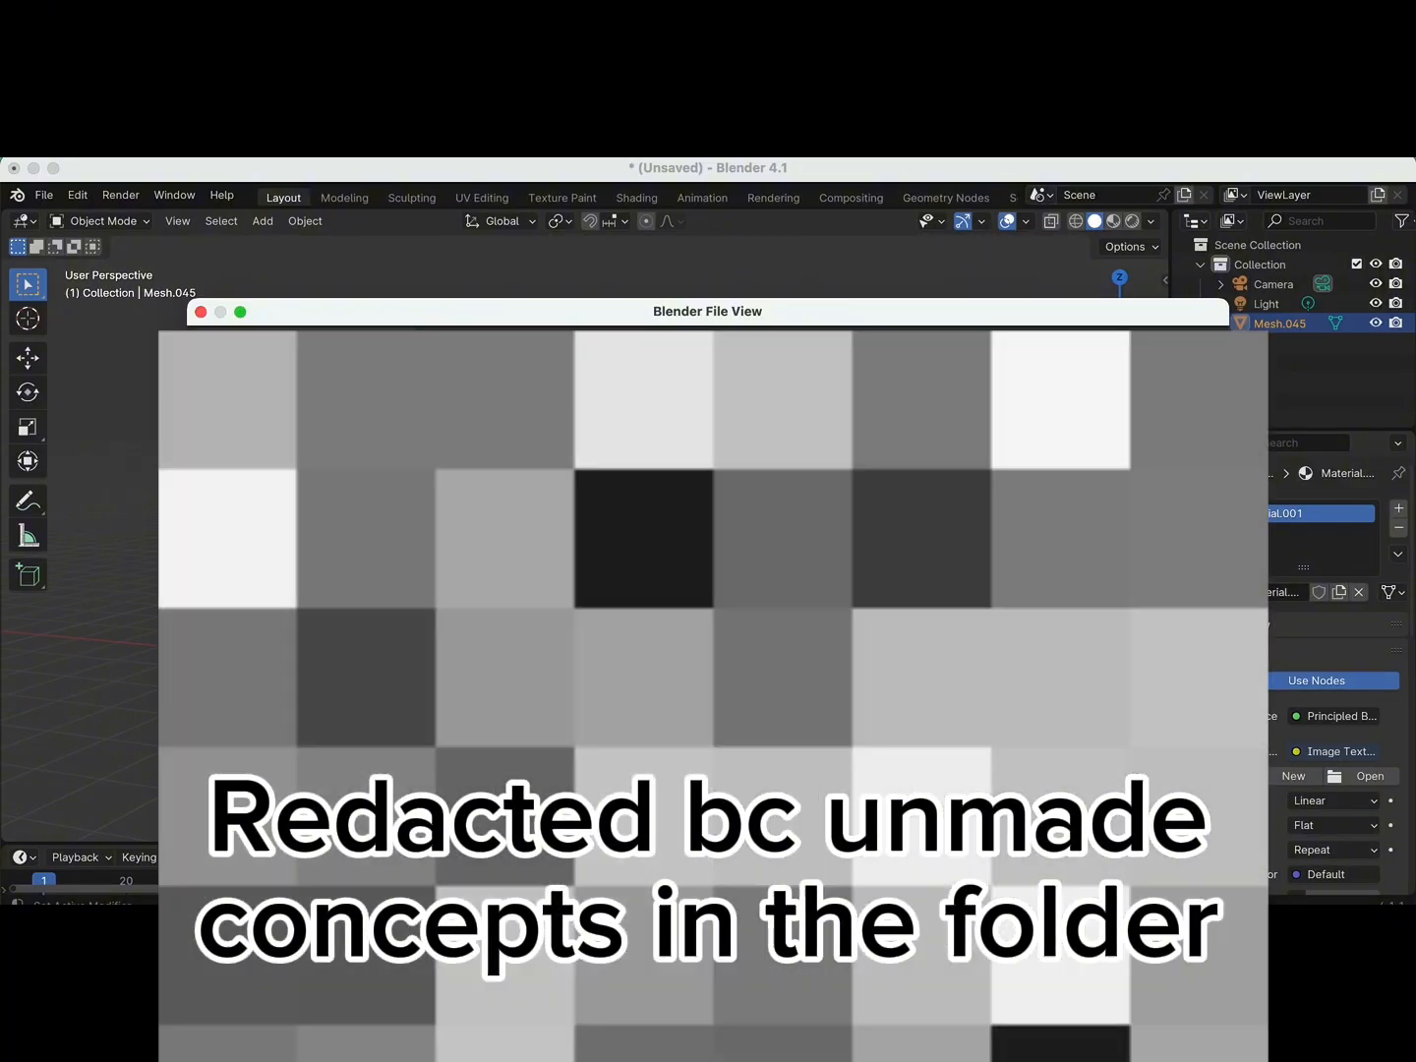
pyautogui.doubleClick(498, 783)
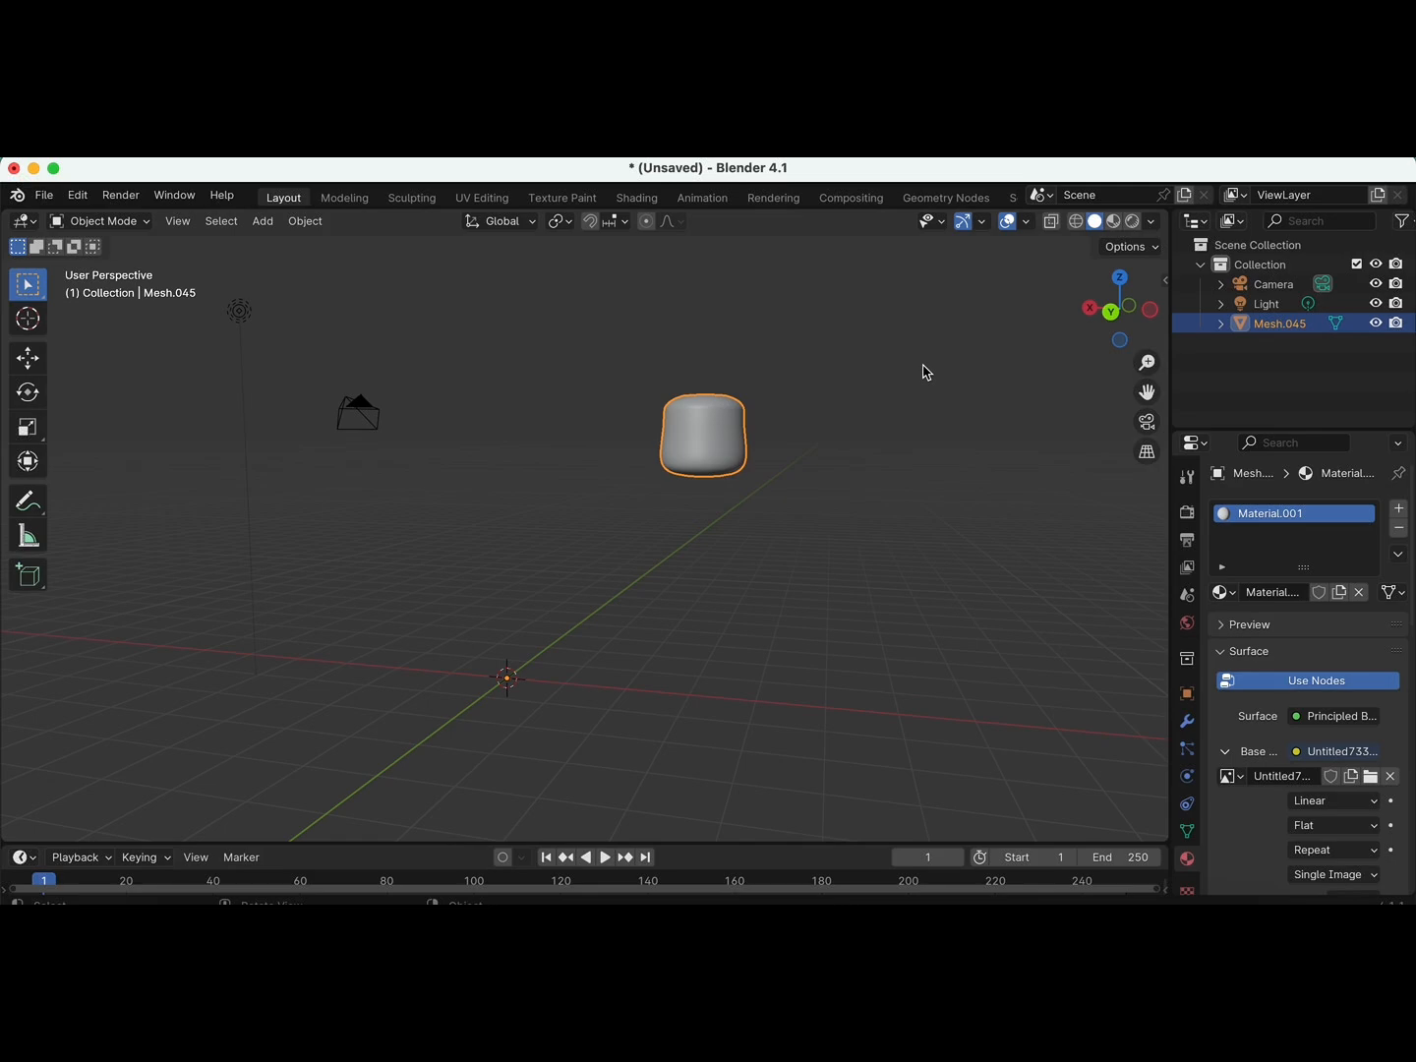
# Set the solid viewport shading's color to Texture and its lighting to Flat.
pyautogui.hscroll(-5, 782, 421)
pyautogui.hscroll(5, 626, 428)
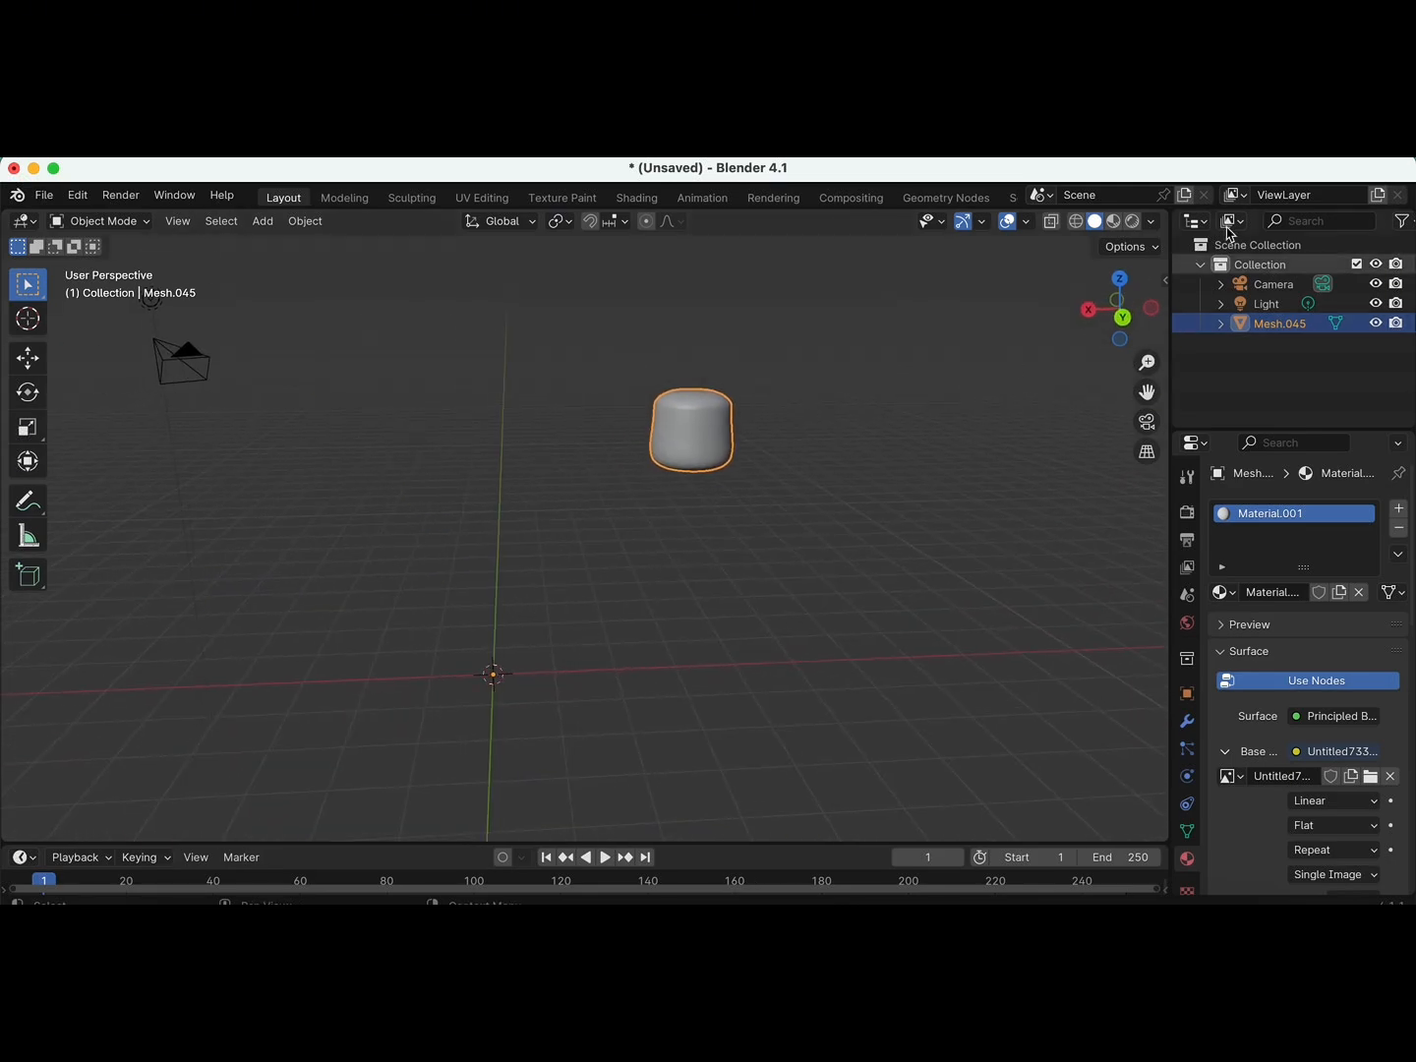
pyautogui.click(1154, 223)
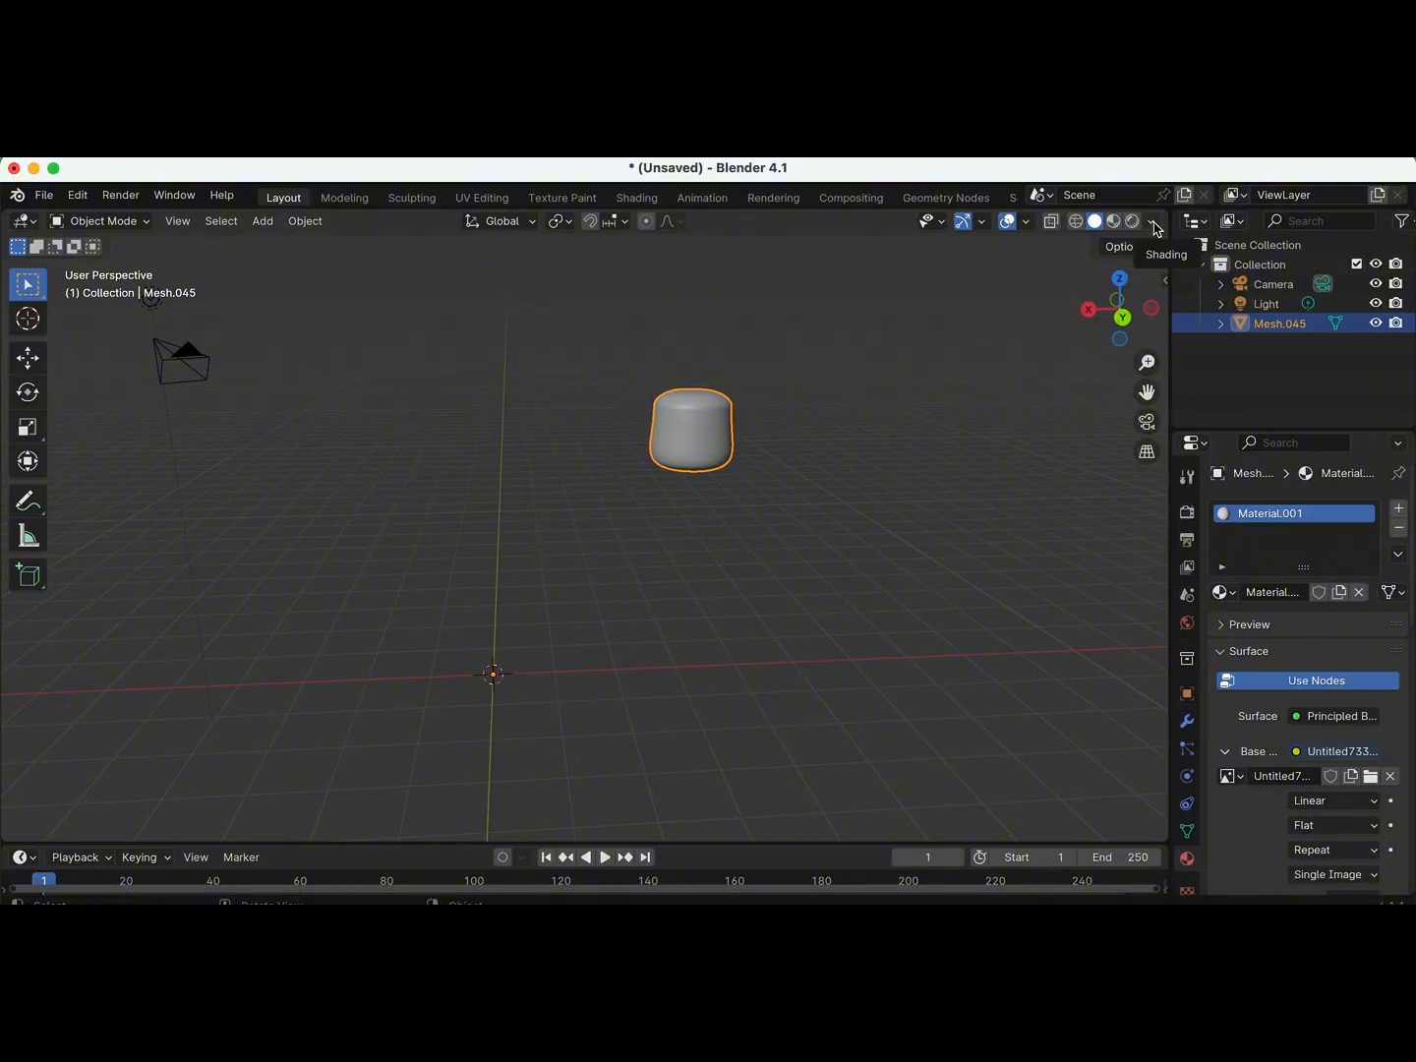
pyautogui.click(1157, 228)
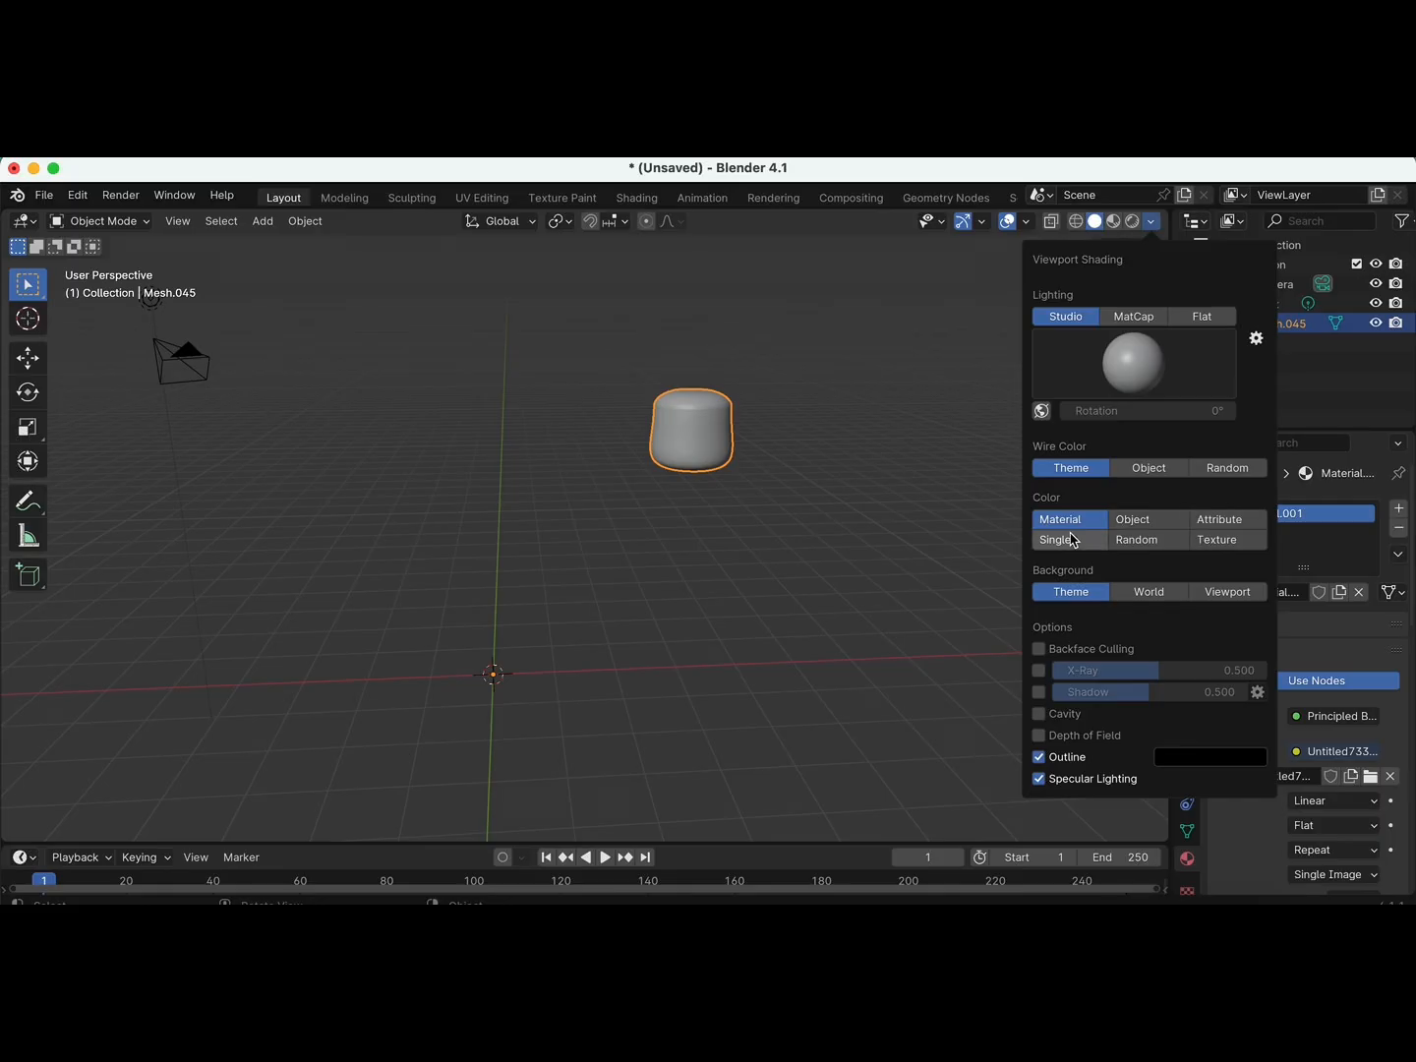
pyautogui.click(1216, 540)
pyautogui.scroll(3, 772, 402)
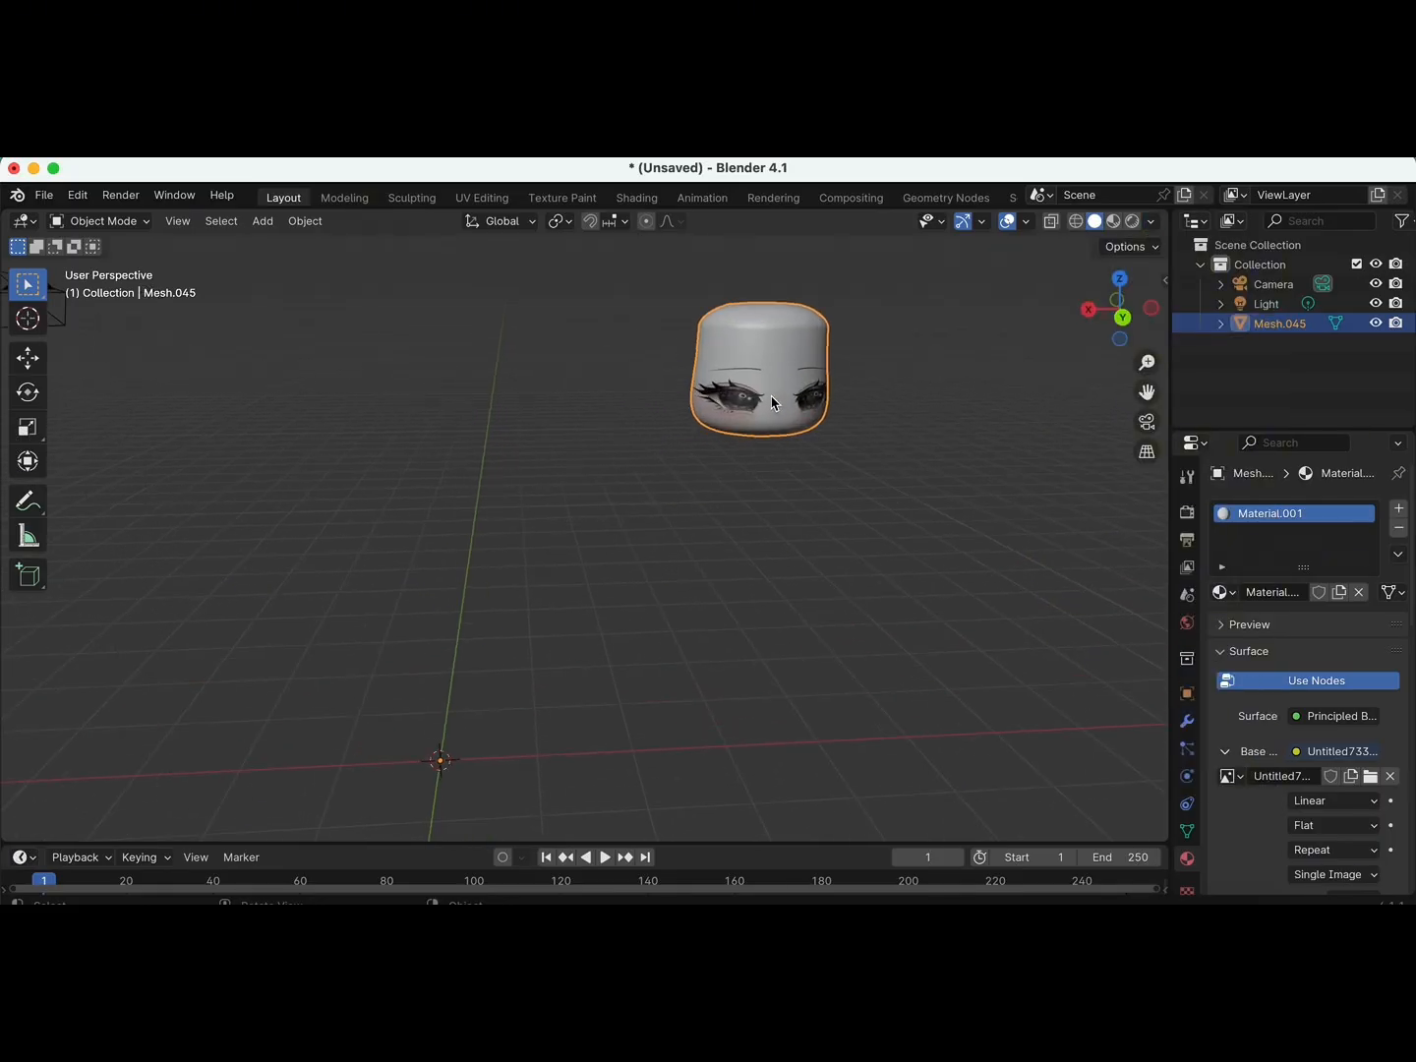
pyautogui.hscroll(5, 772, 403)
pyautogui.click(1151, 222)
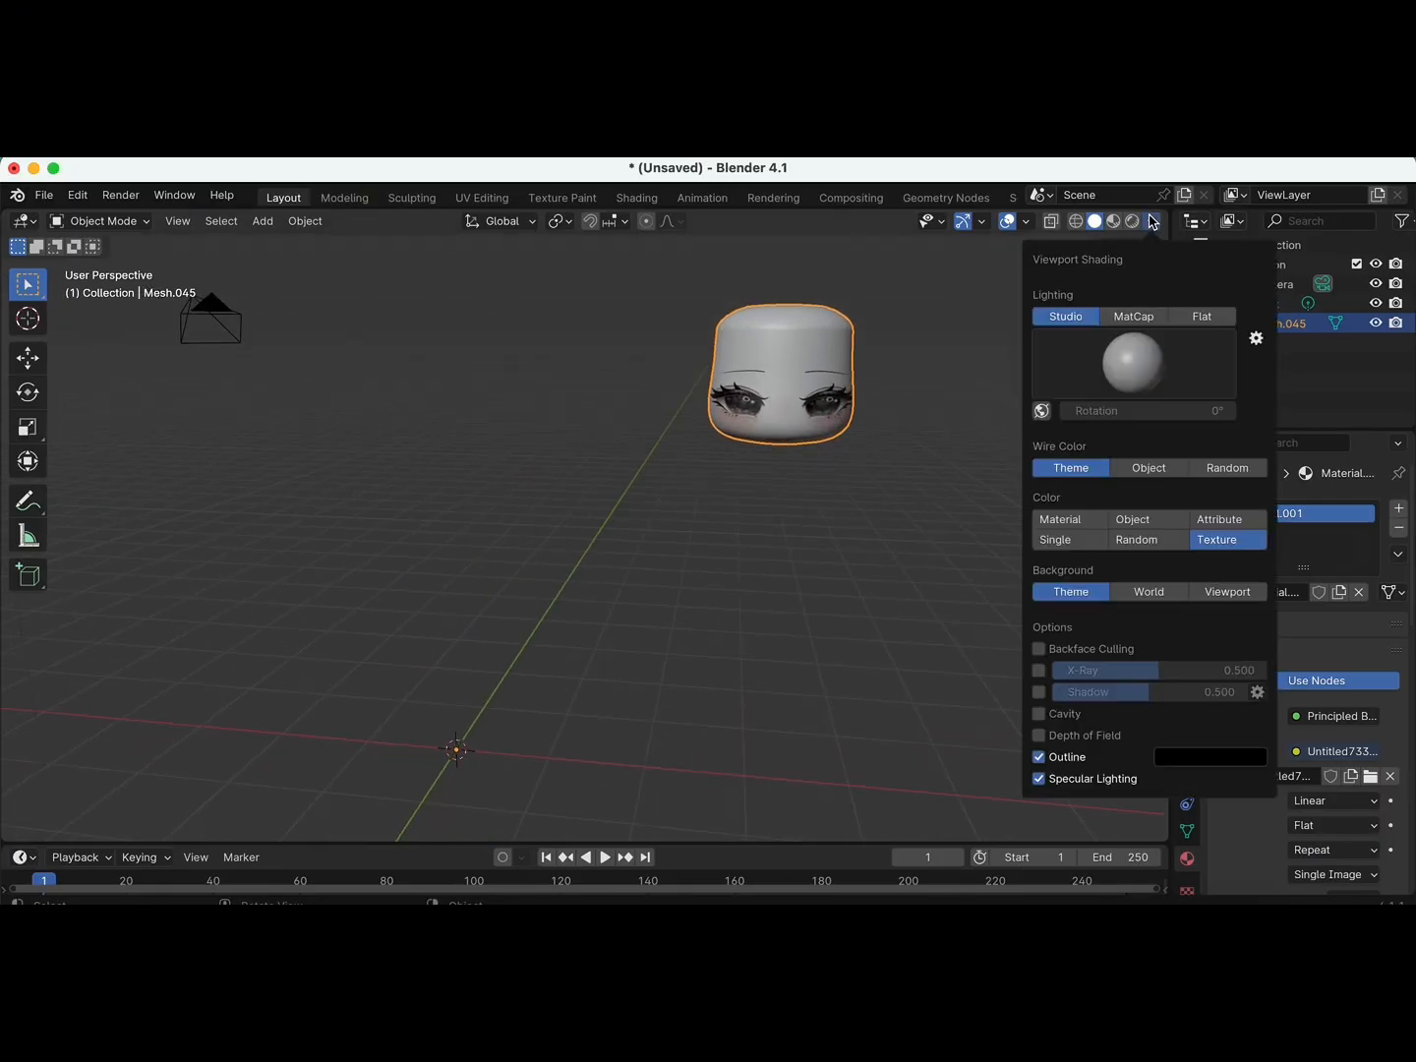
pyautogui.click(1193, 321)
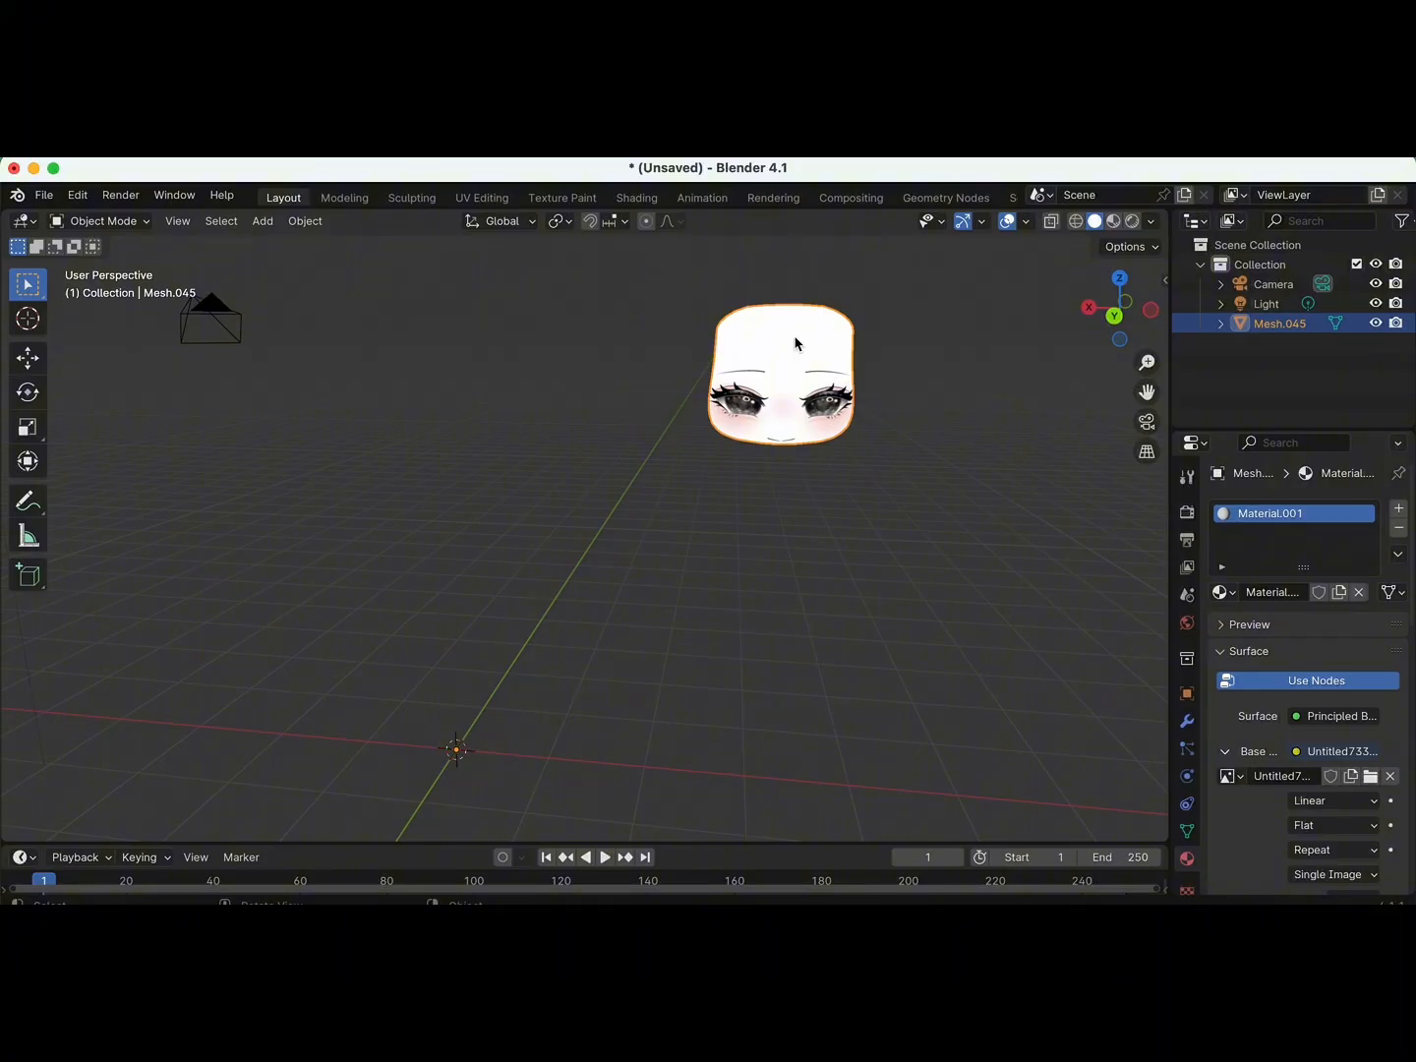
# Examine how the face texture wraps around the front and sides of the head.
pyautogui.scroll(-3, 793, 338)
pyautogui.click(844, 348)
pyautogui.hscroll(10, 845, 348)
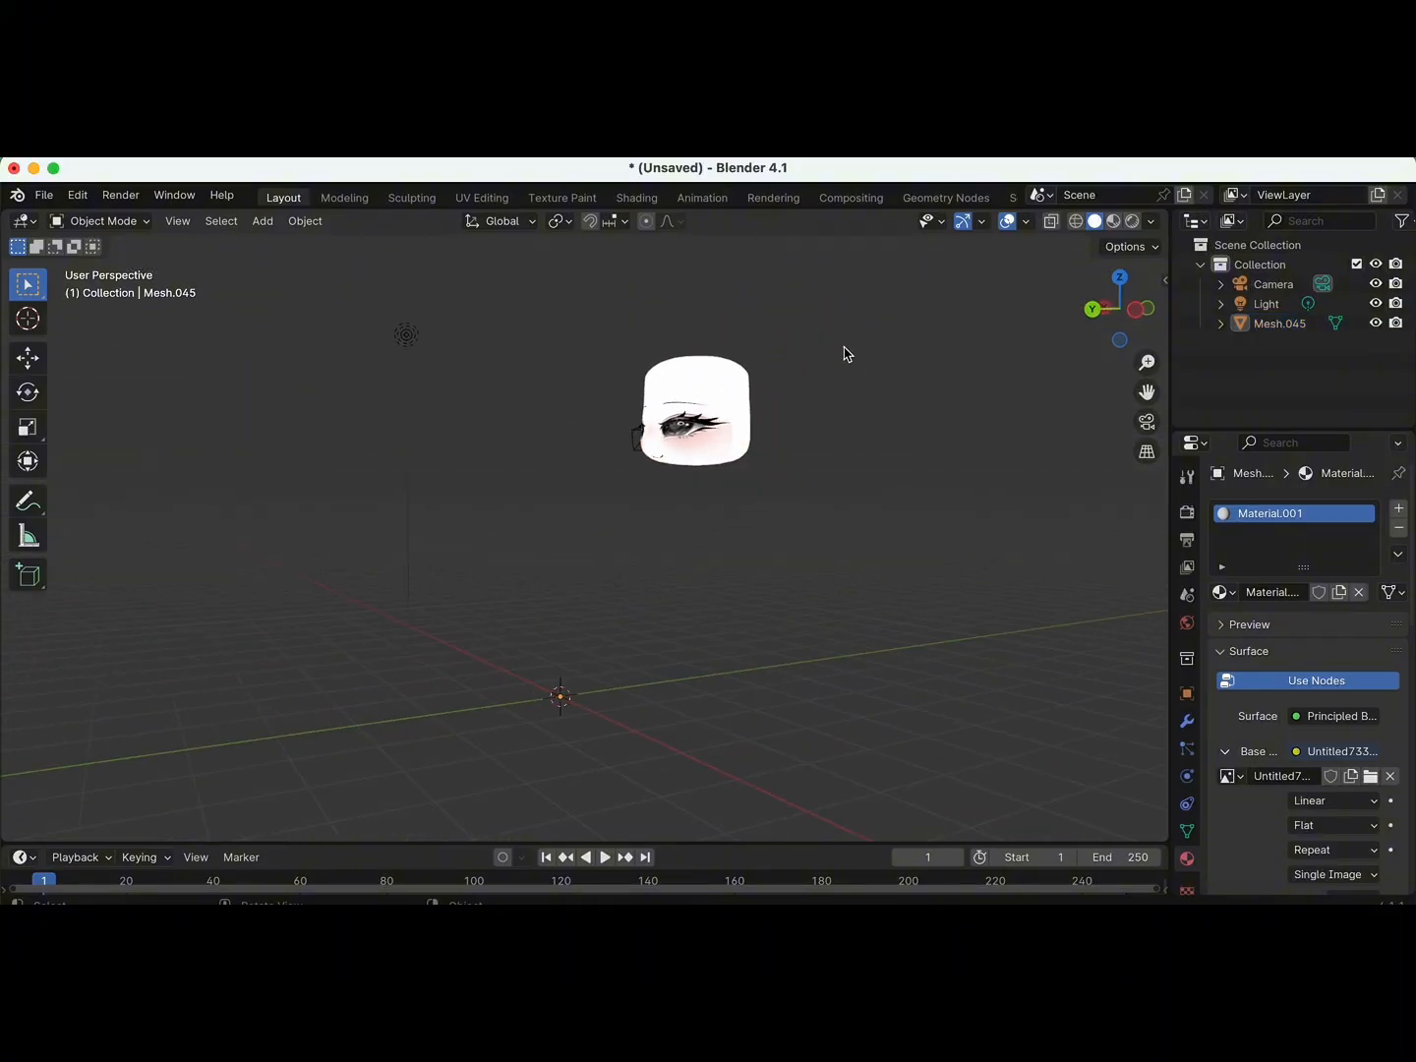
pyautogui.hscroll(-4, 844, 348)
pyautogui.hscroll(5, 846, 352)
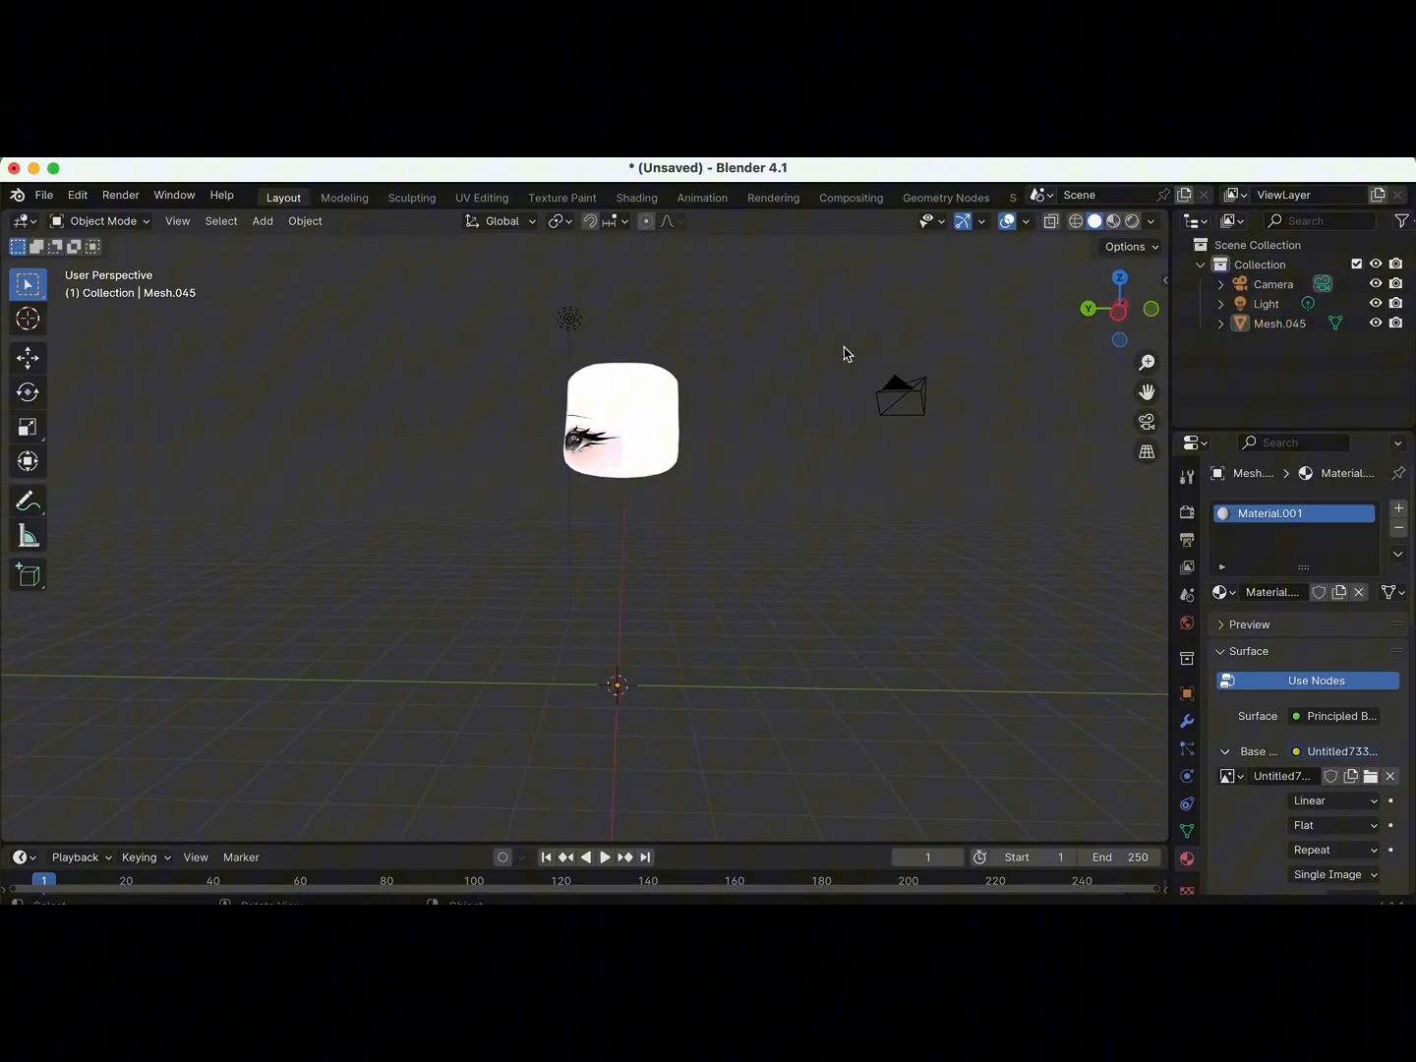
pyautogui.click(658, 442)
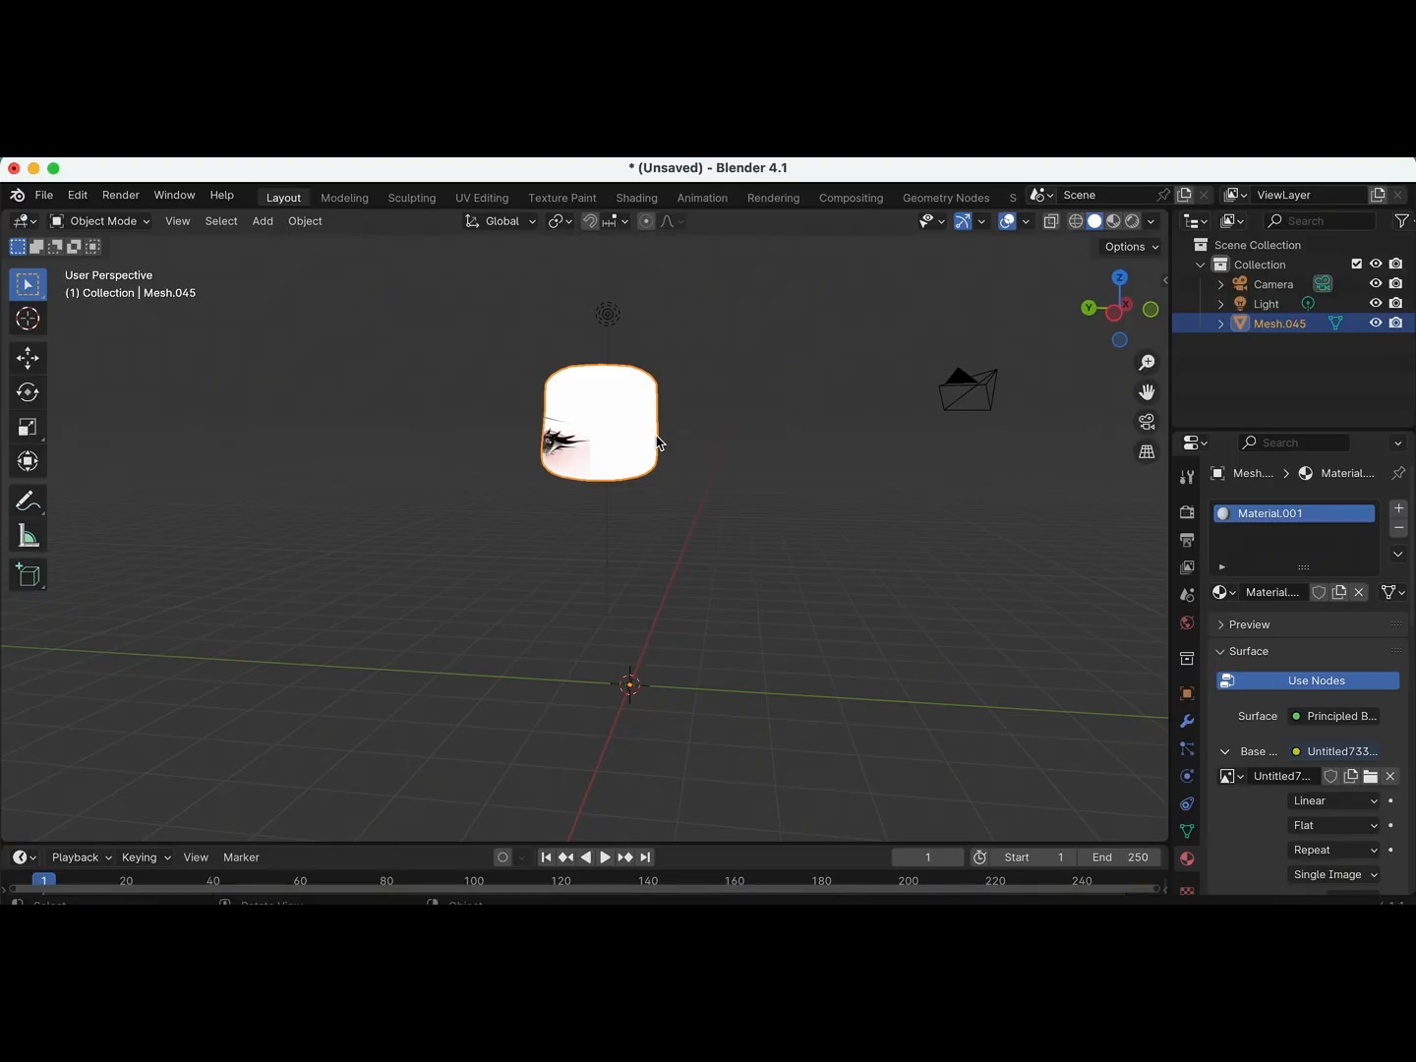
pyautogui.hscroll(-10, 658, 443)
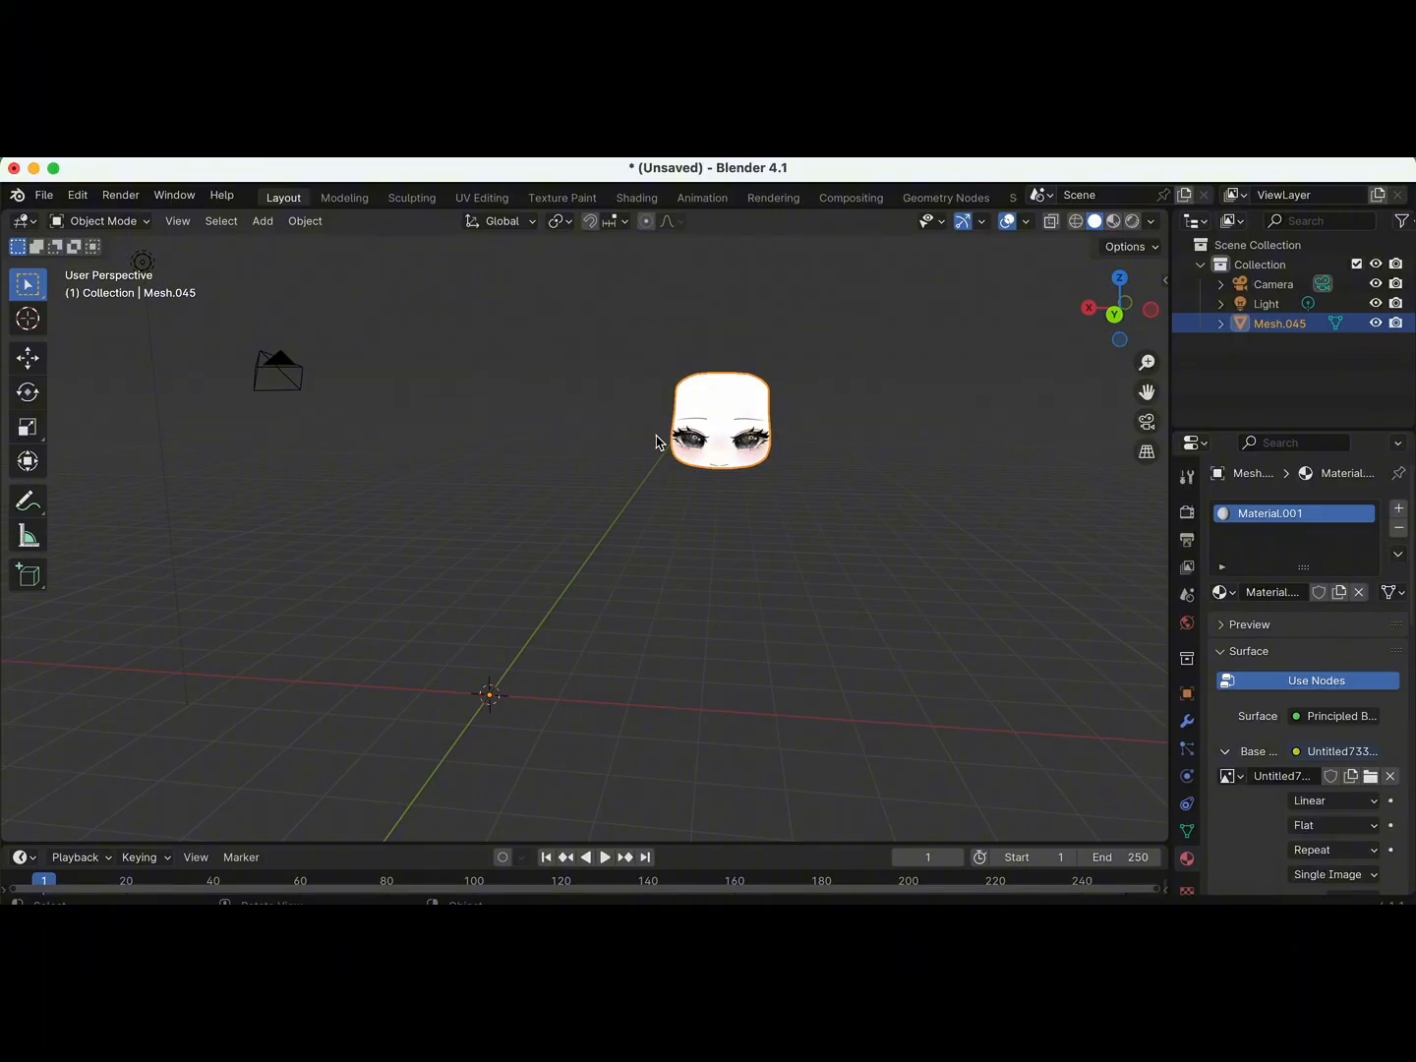
# Open the UV Editing workspace, change UV selection to island mode and select the outer head island.
pyautogui.click(480, 198)
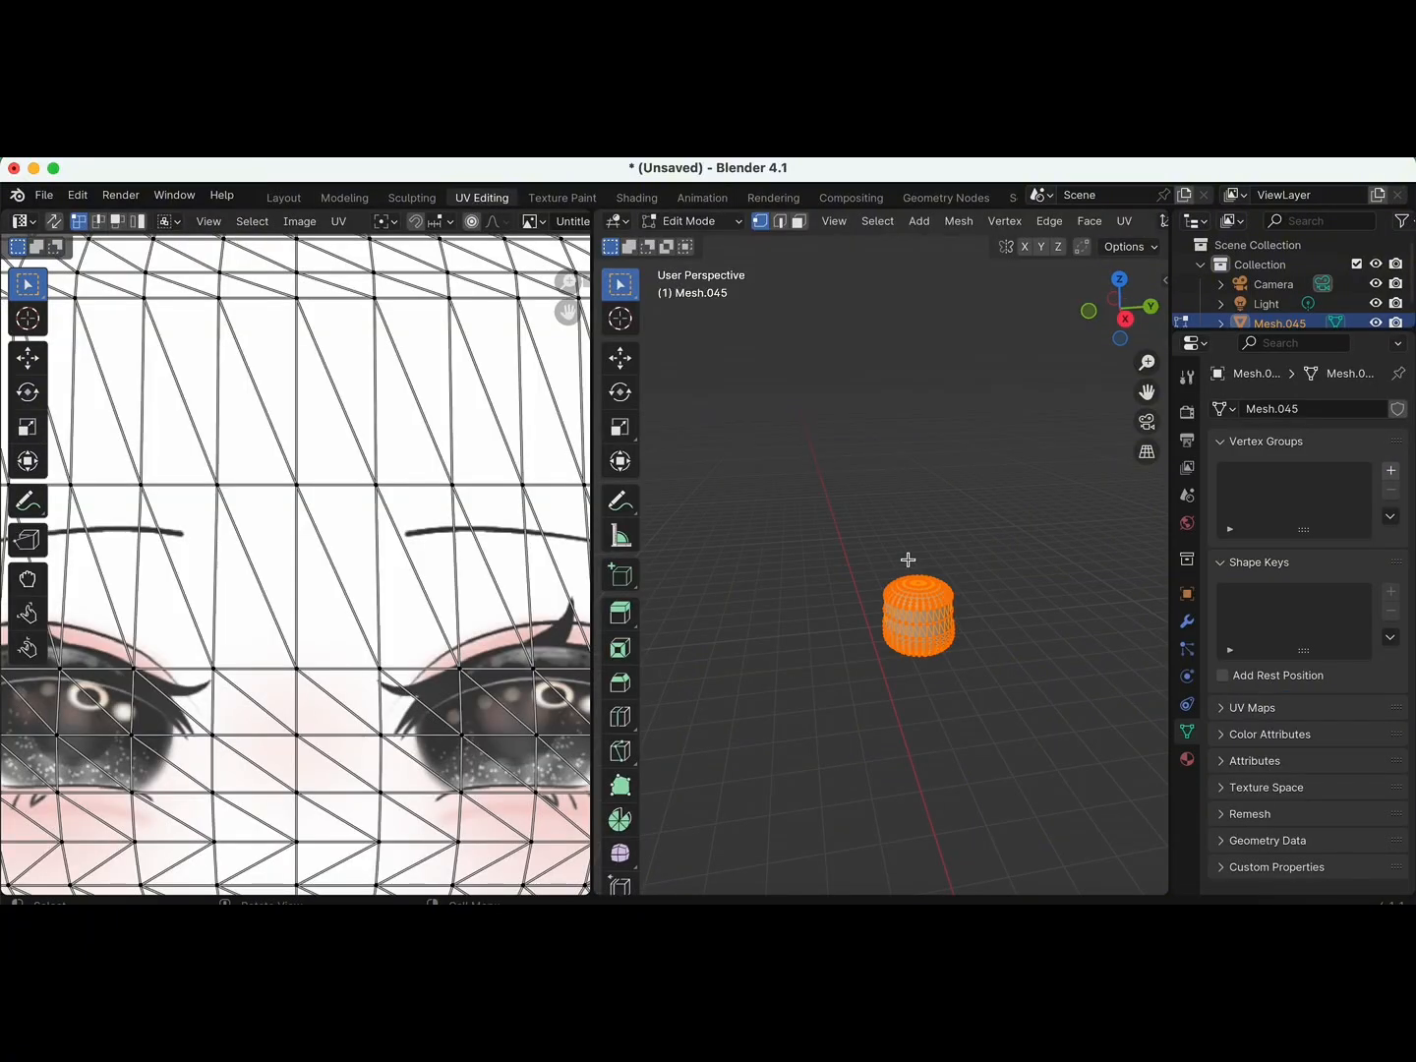
pyautogui.hscroll(-3, 908, 560)
pyautogui.scroll(-5, 222, 500)
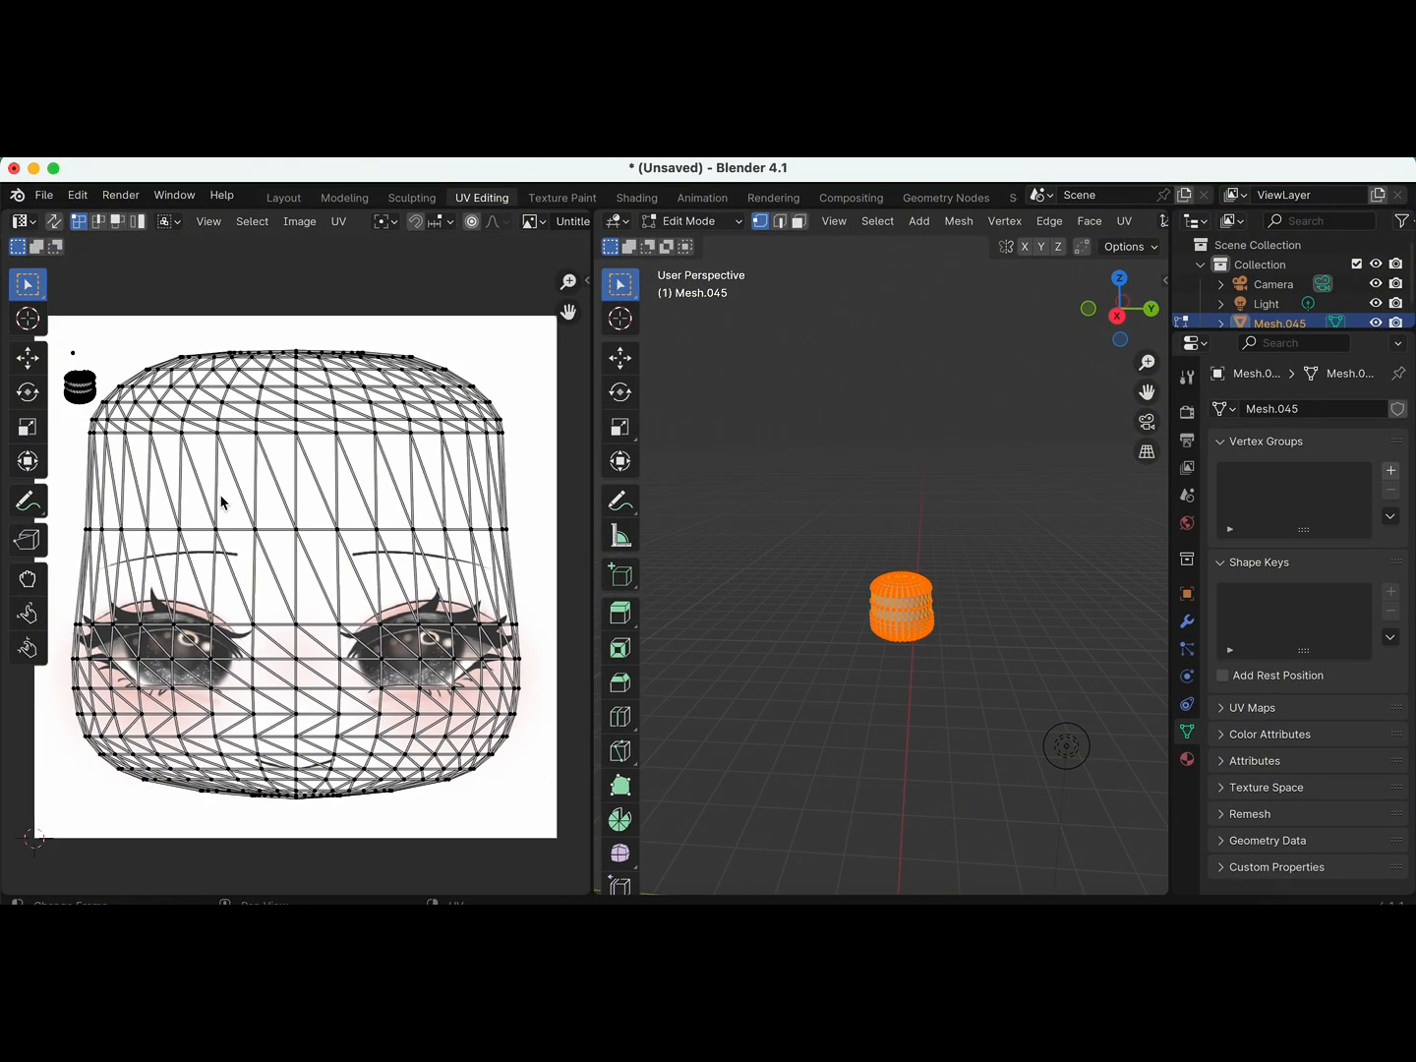
pyautogui.click(393, 497)
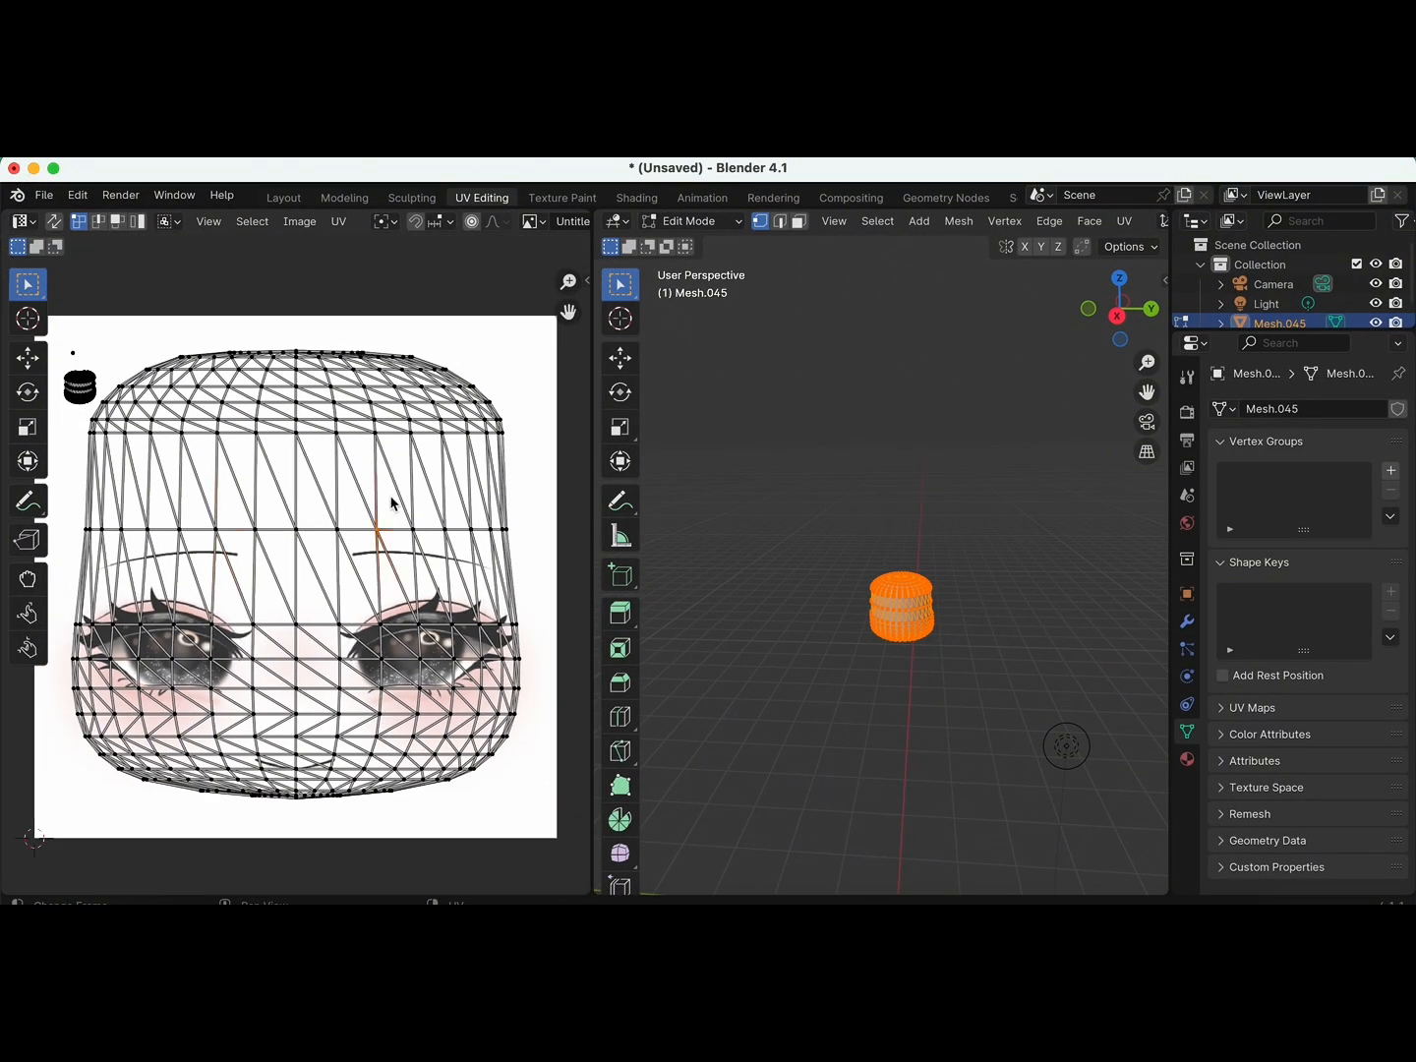
pyautogui.click(142, 223)
pyautogui.click(285, 391)
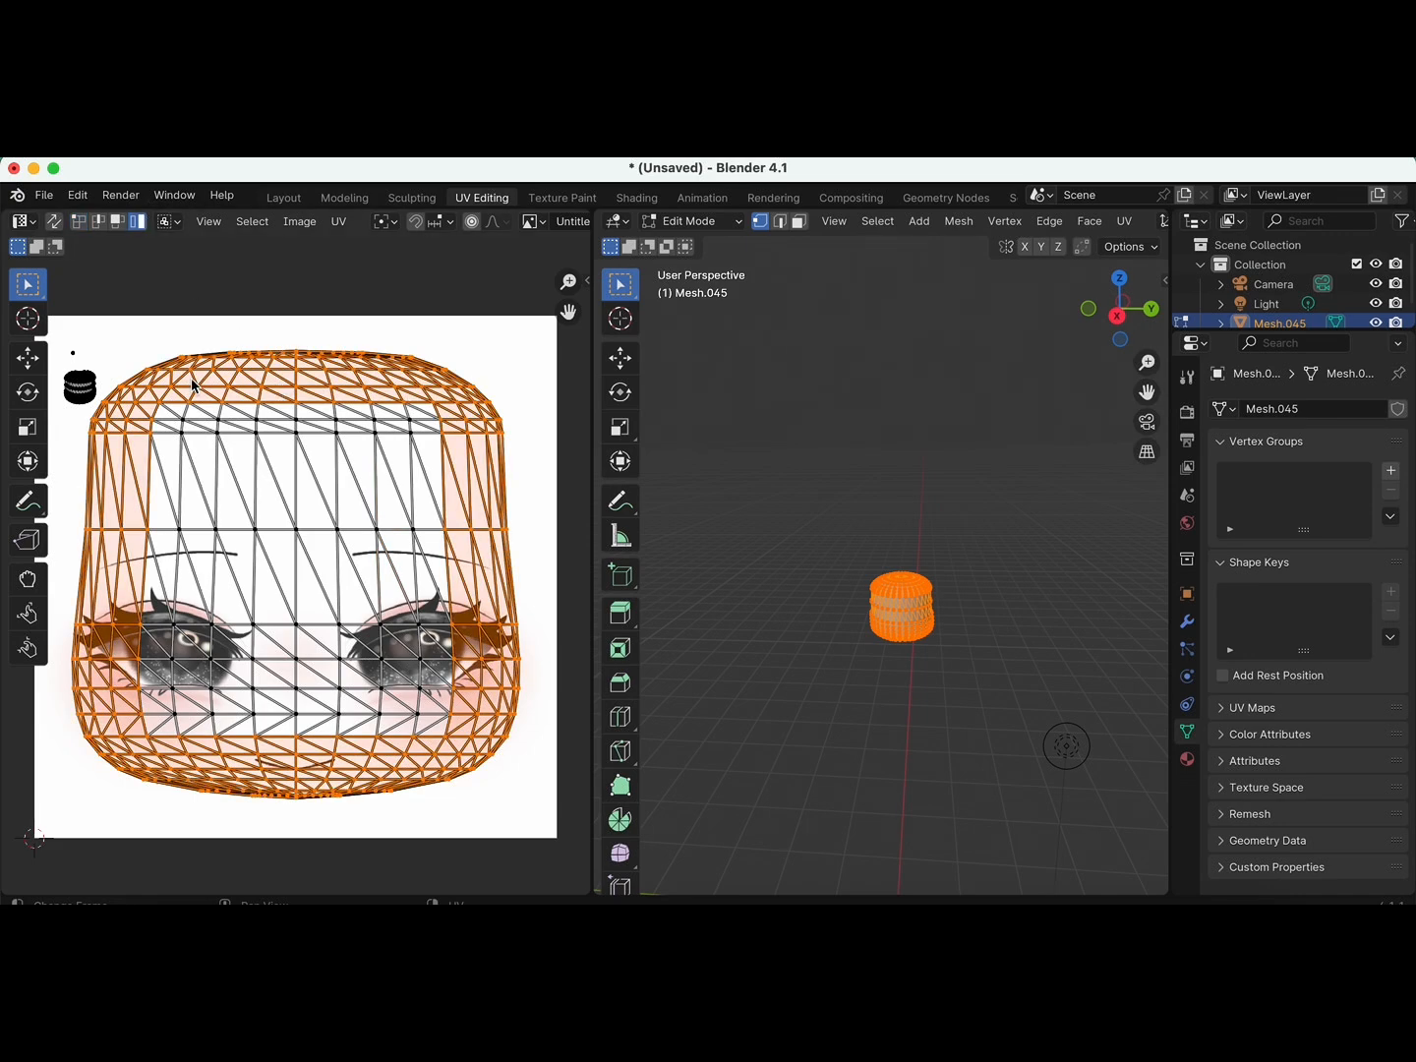
# Switch UV selection back to vertex mode and pick individual vertices in the face layout.
pyautogui.click(83, 227)
pyautogui.click(195, 315)
pyautogui.click(301, 507)
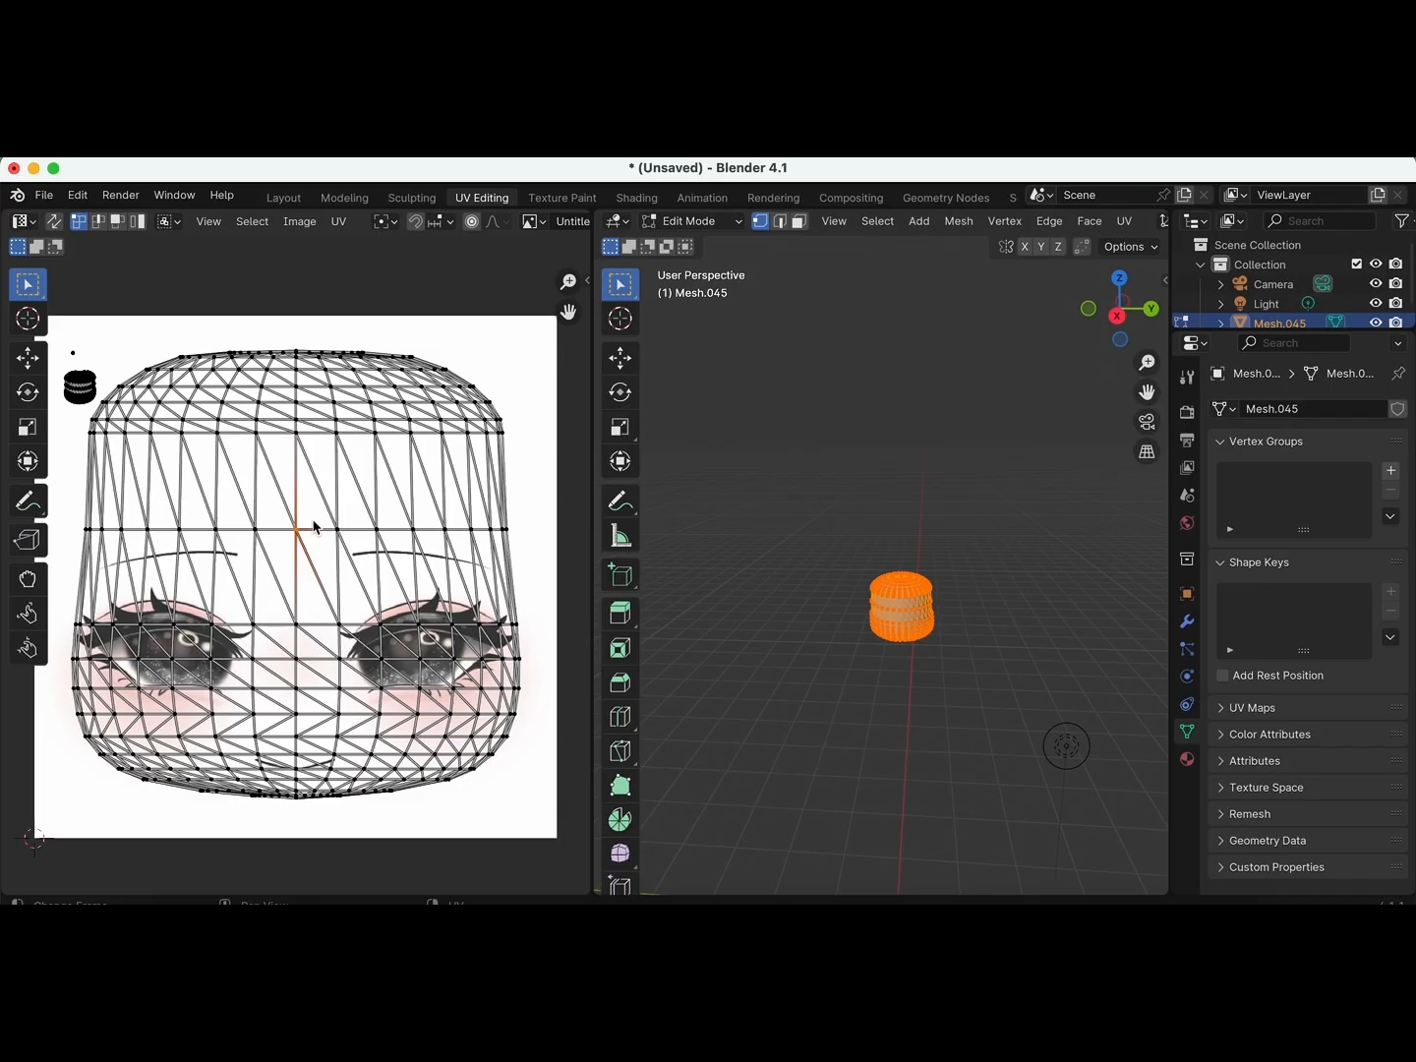
pyautogui.click(472, 524)
pyautogui.click(211, 657)
pyautogui.click(212, 685)
# Change UV selection to island mode and alternately select the outer and the central face islands.
pyautogui.click(138, 225)
pyautogui.click(226, 386)
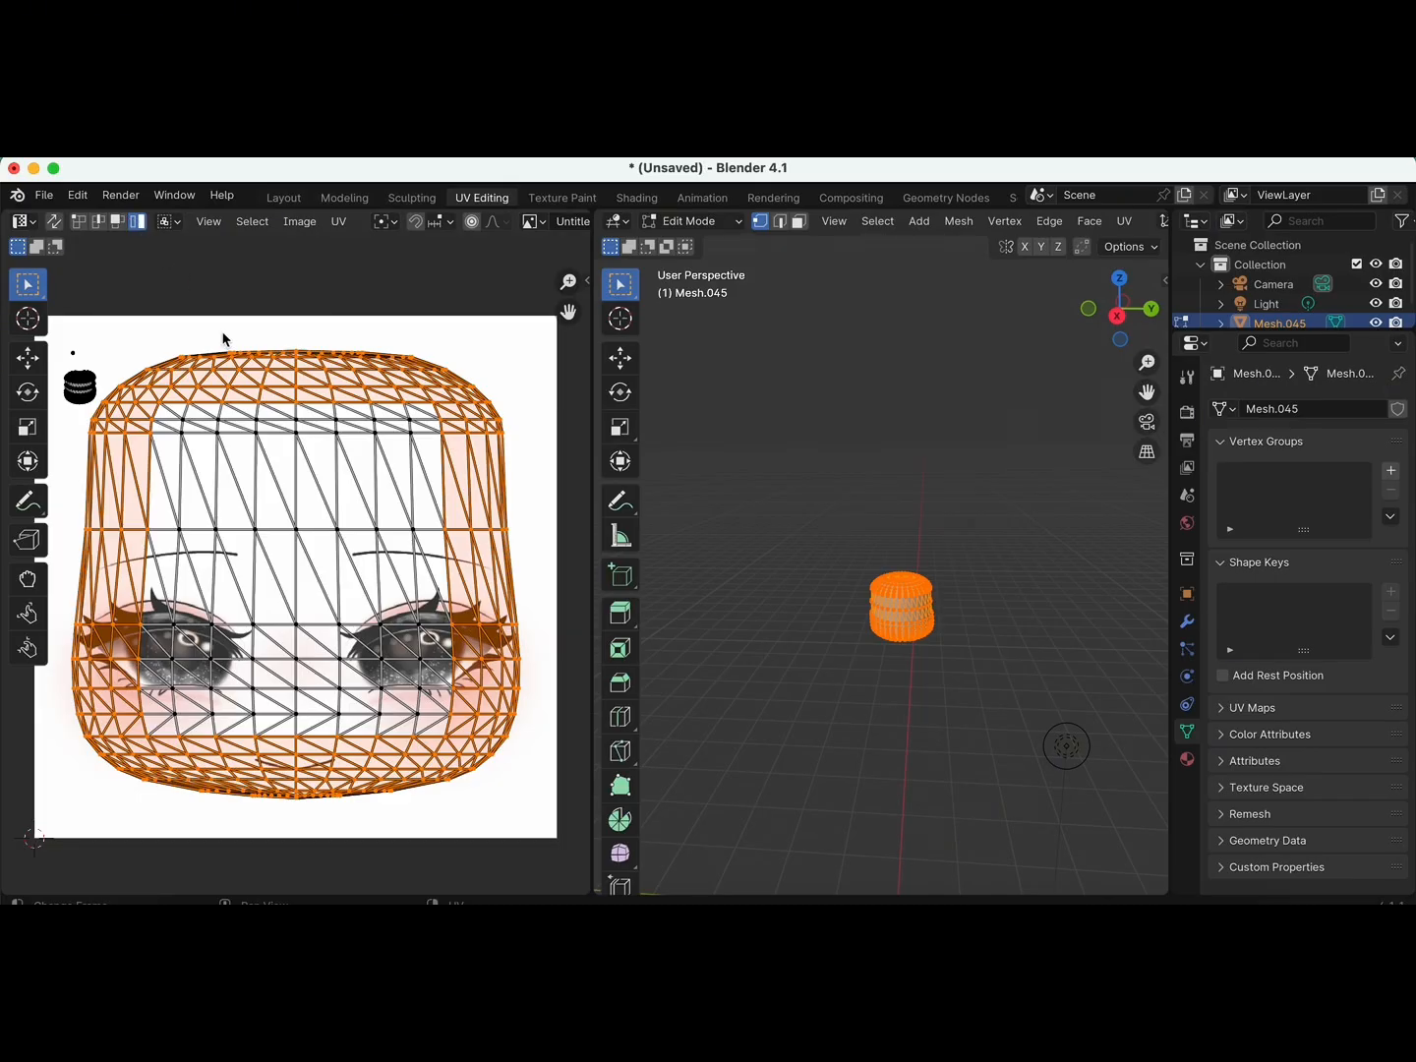
pyautogui.click(276, 563)
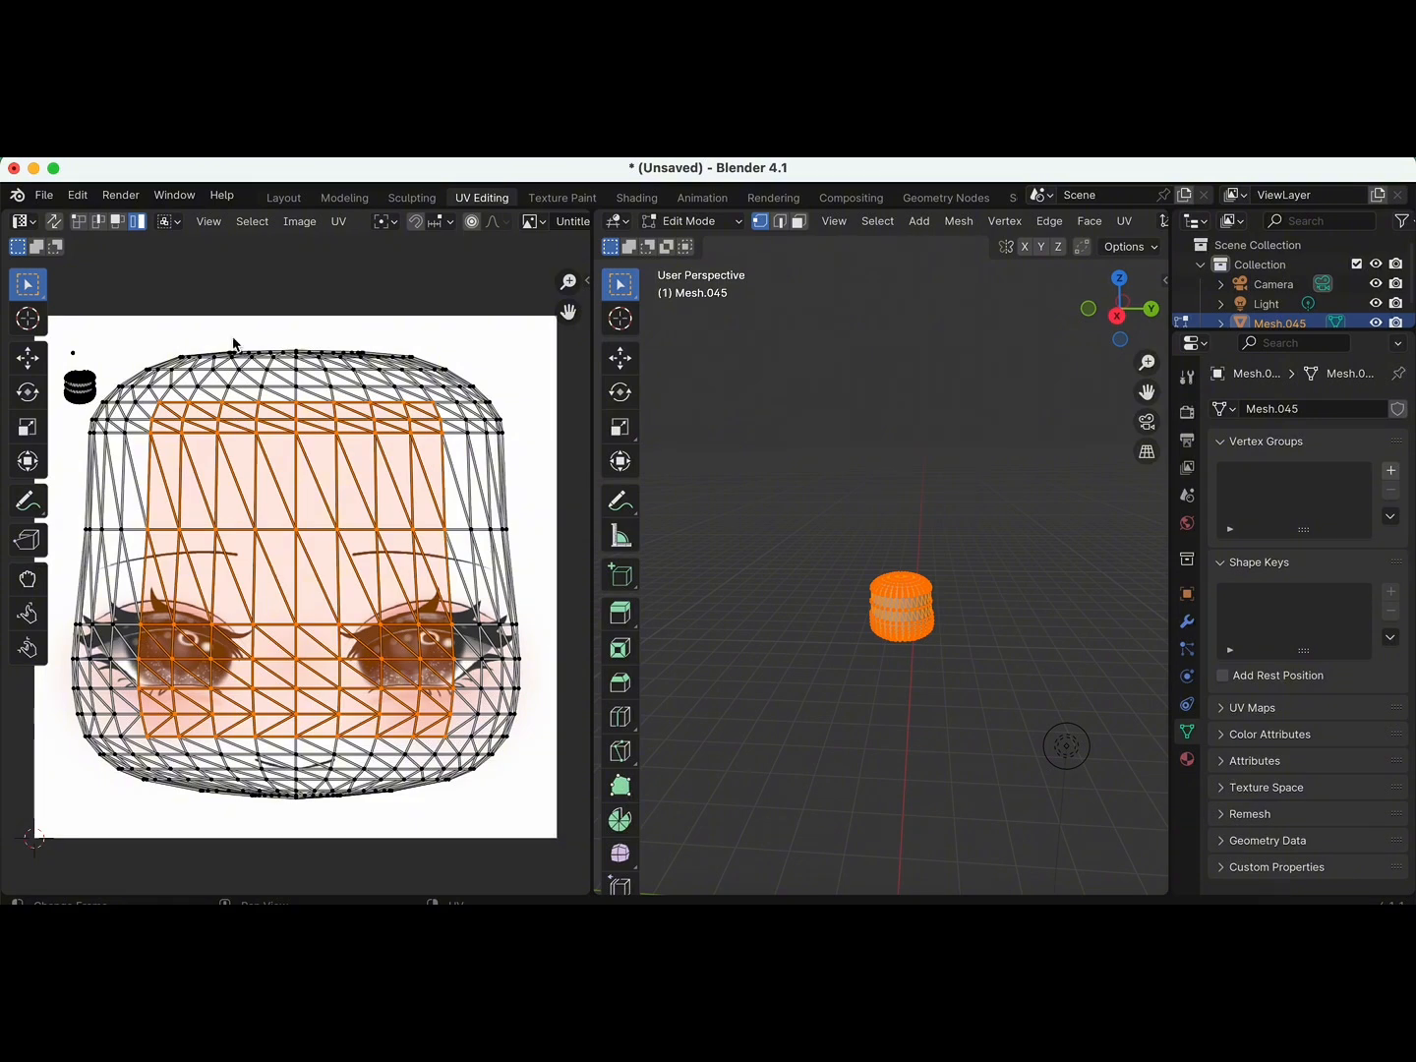
pyautogui.click(253, 345)
pyautogui.click(275, 453)
pyautogui.click(337, 403)
pyautogui.click(317, 445)
pyautogui.click(246, 348)
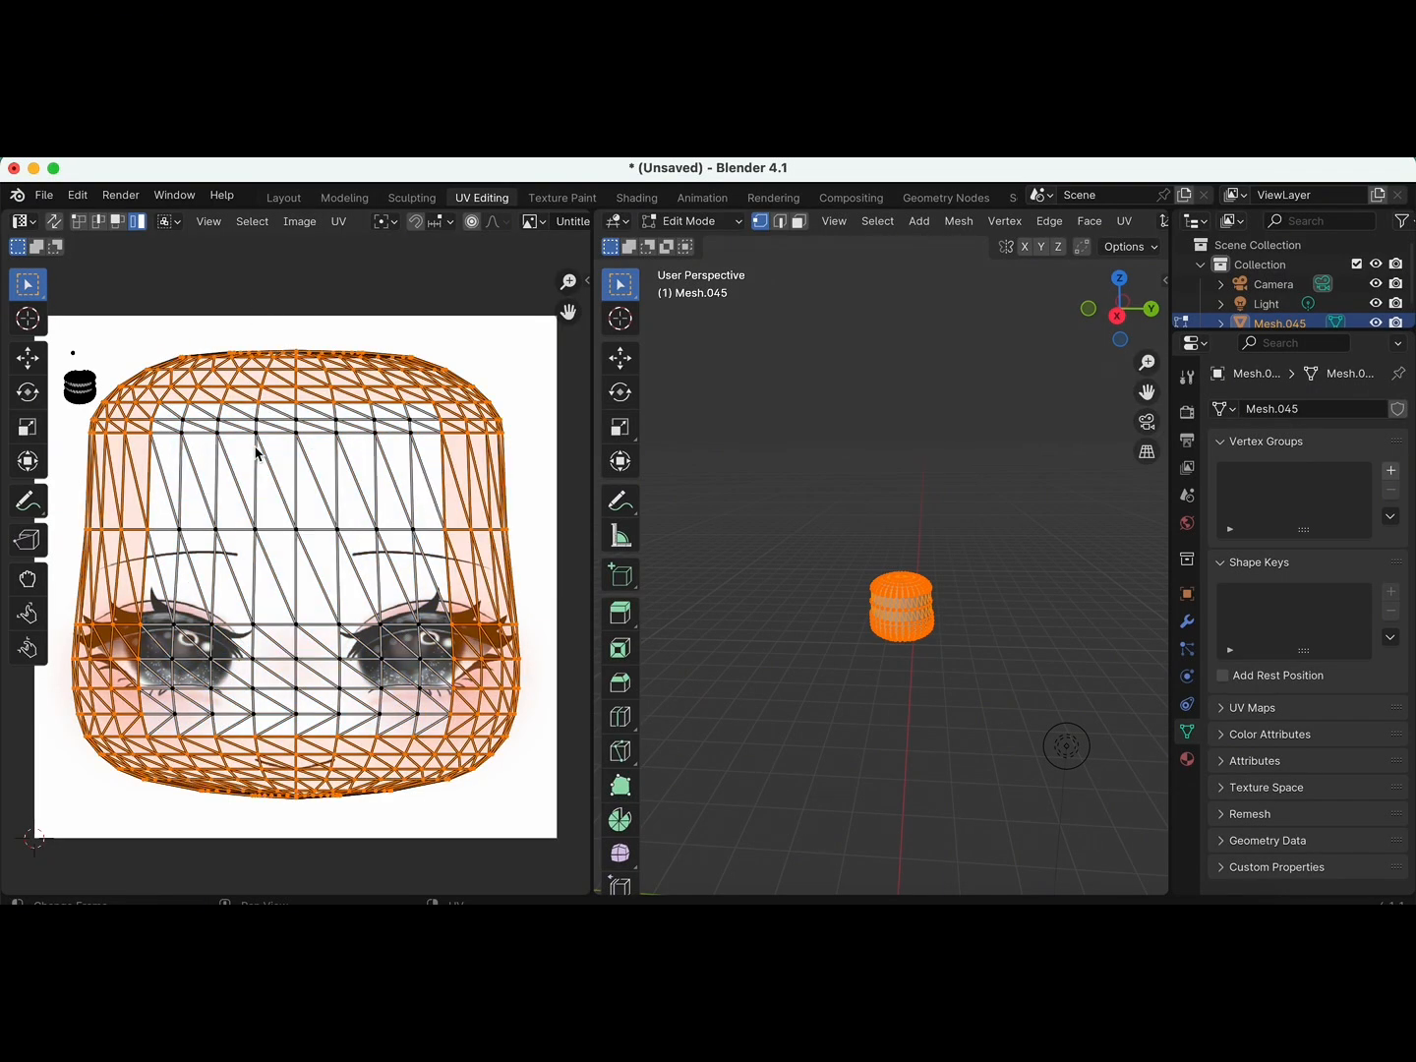
pyautogui.click(257, 456)
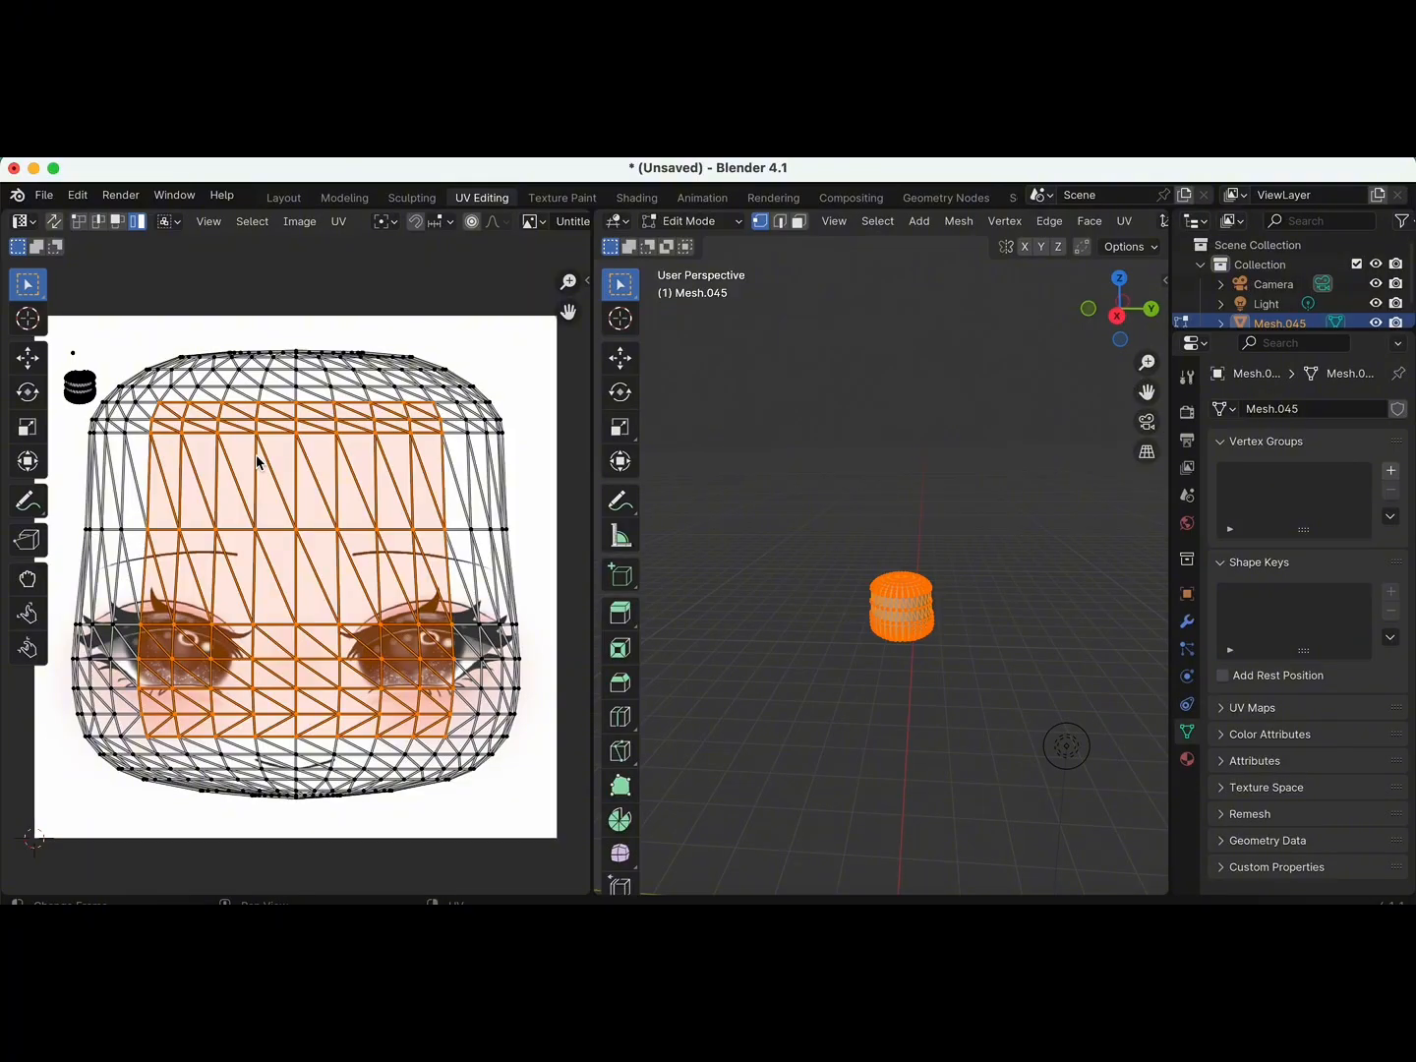
pyautogui.click(263, 379)
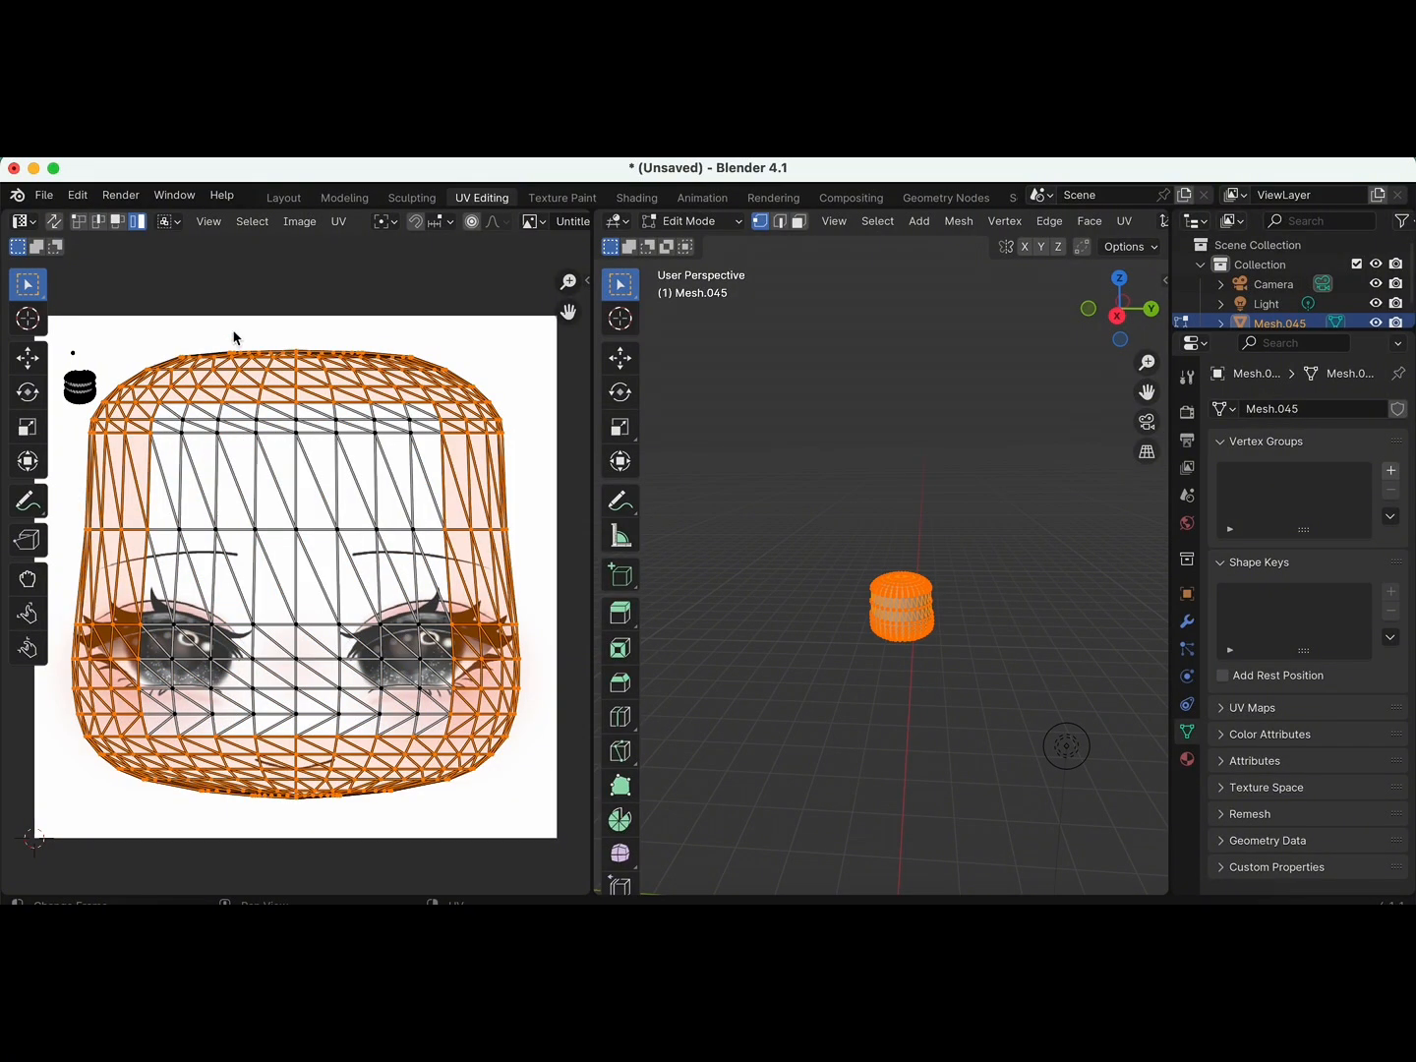
# Select the outer and central face UV islands together and scale them up slightly over the texture.
pyautogui.moveTo(227, 322); pyautogui.dragTo(323, 487)
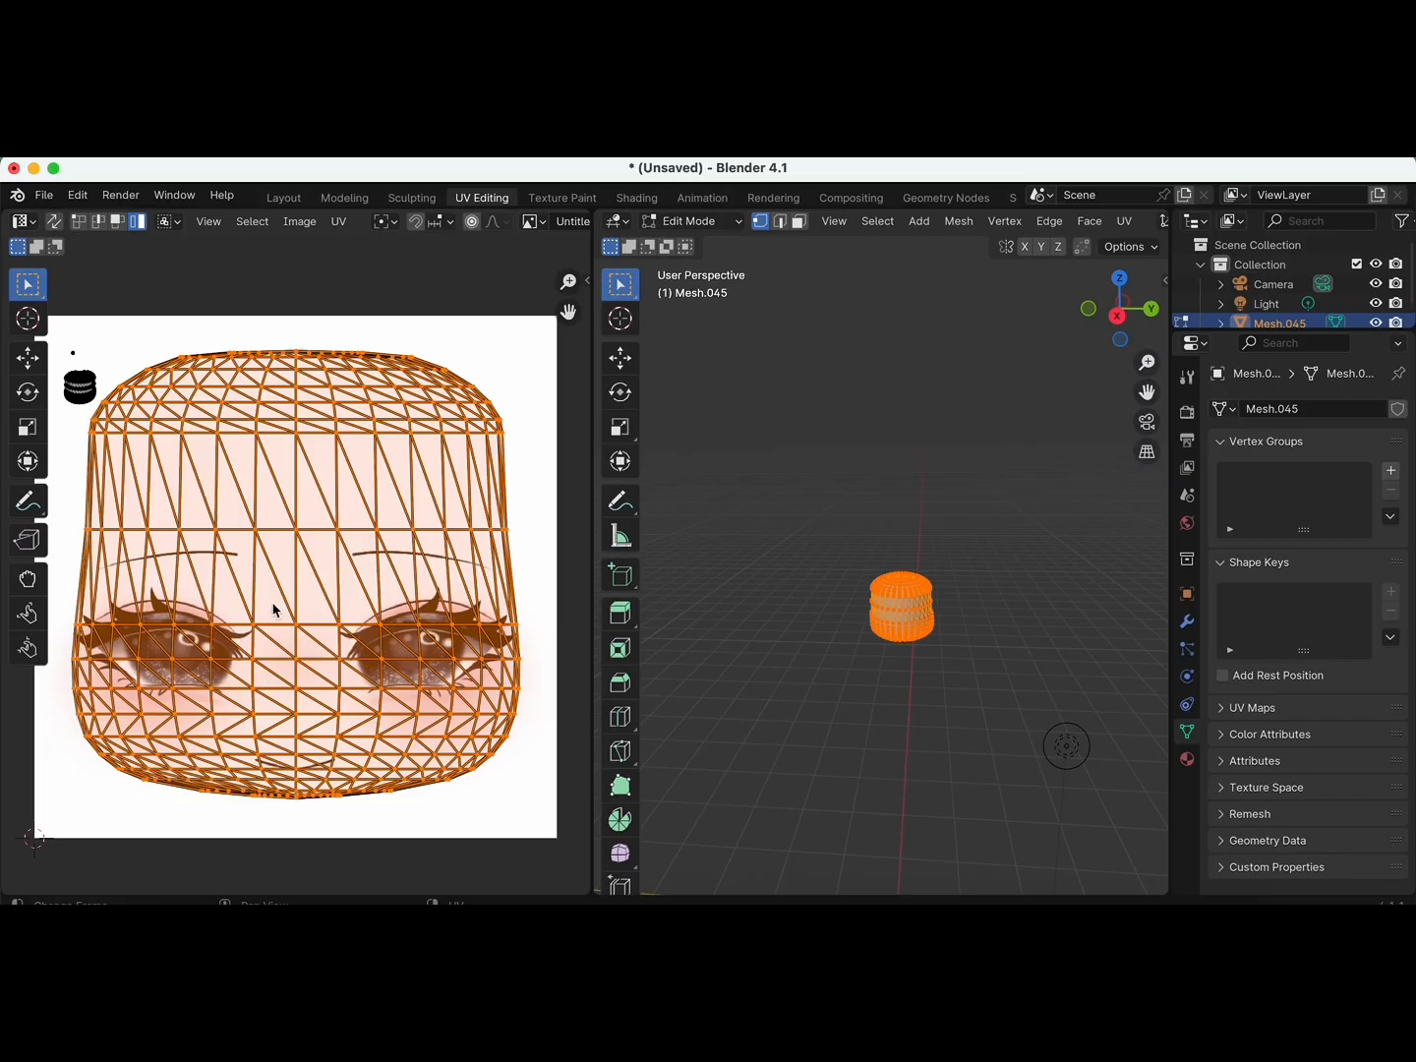
pyautogui.scroll(-2, 228, 580)
pyautogui.moveTo(996, 557); pyautogui.dragTo(995, 557, button='middle')
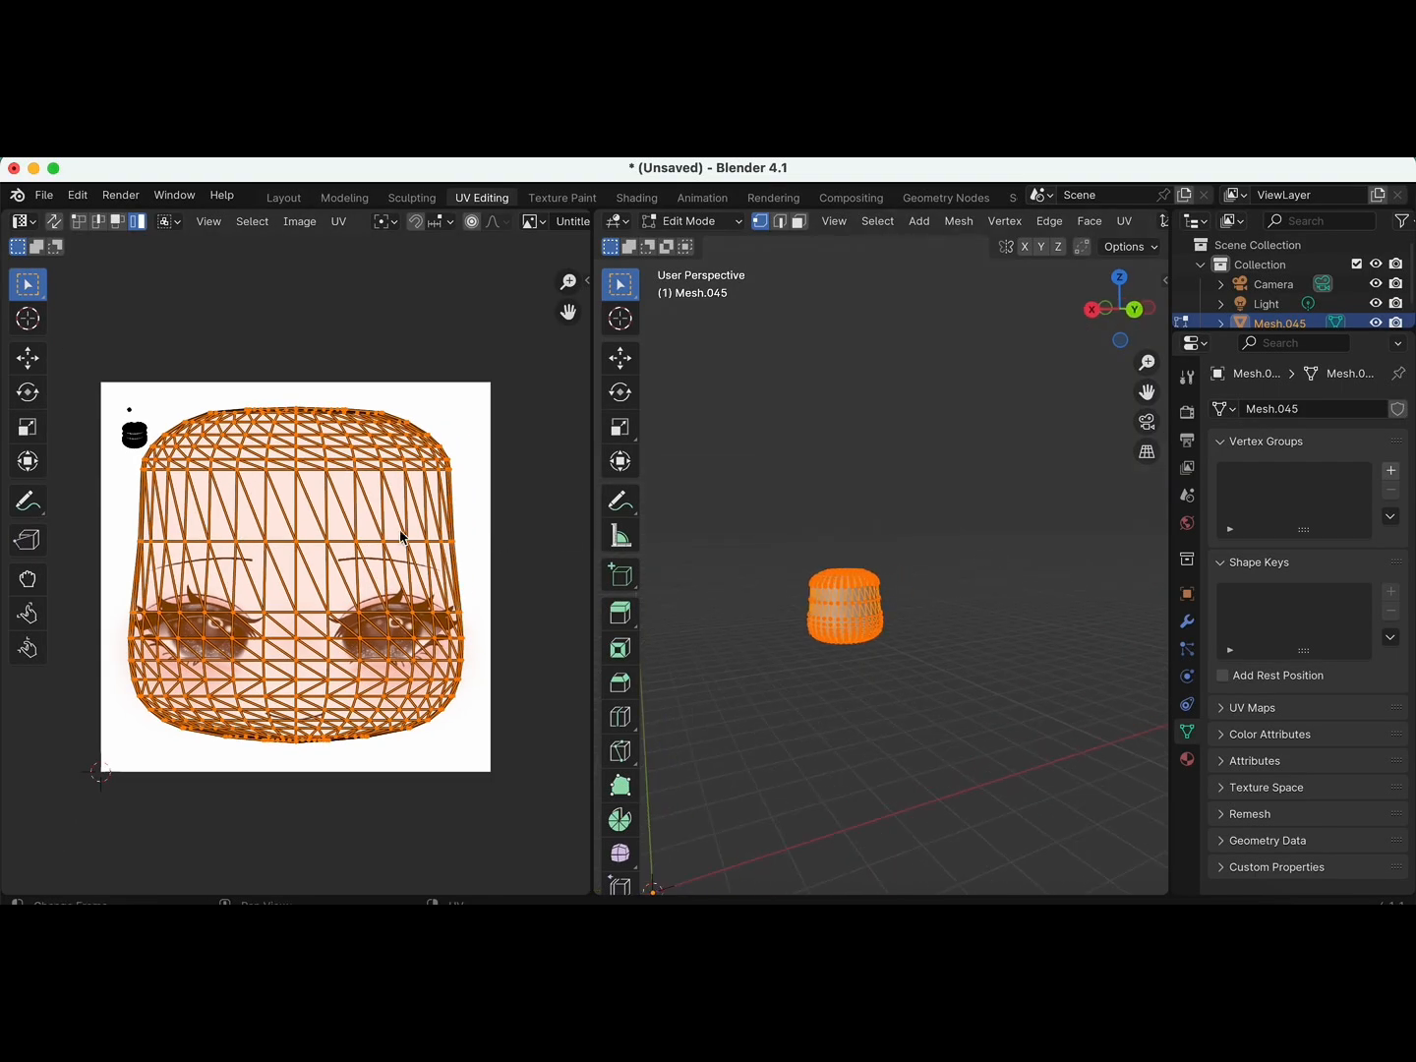
pyautogui.press('s')
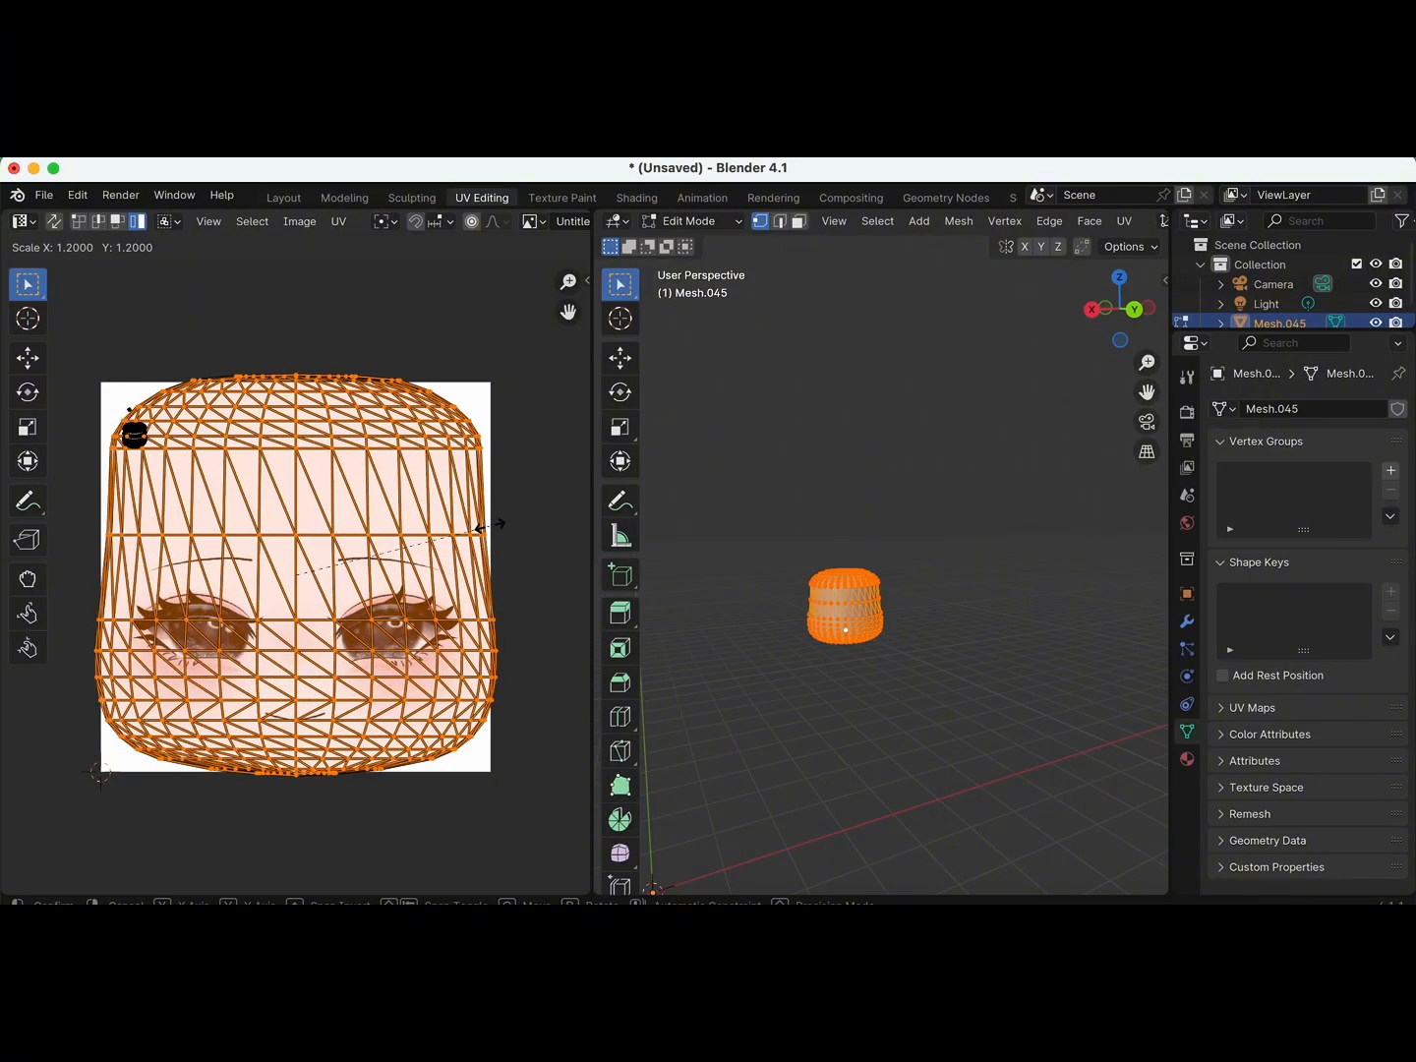
pyautogui.click(475, 528)
# Examine the enlarged UV fit in the Layout workspace, checking the eyes from the front and side of the head.
pyautogui.click(283, 197)
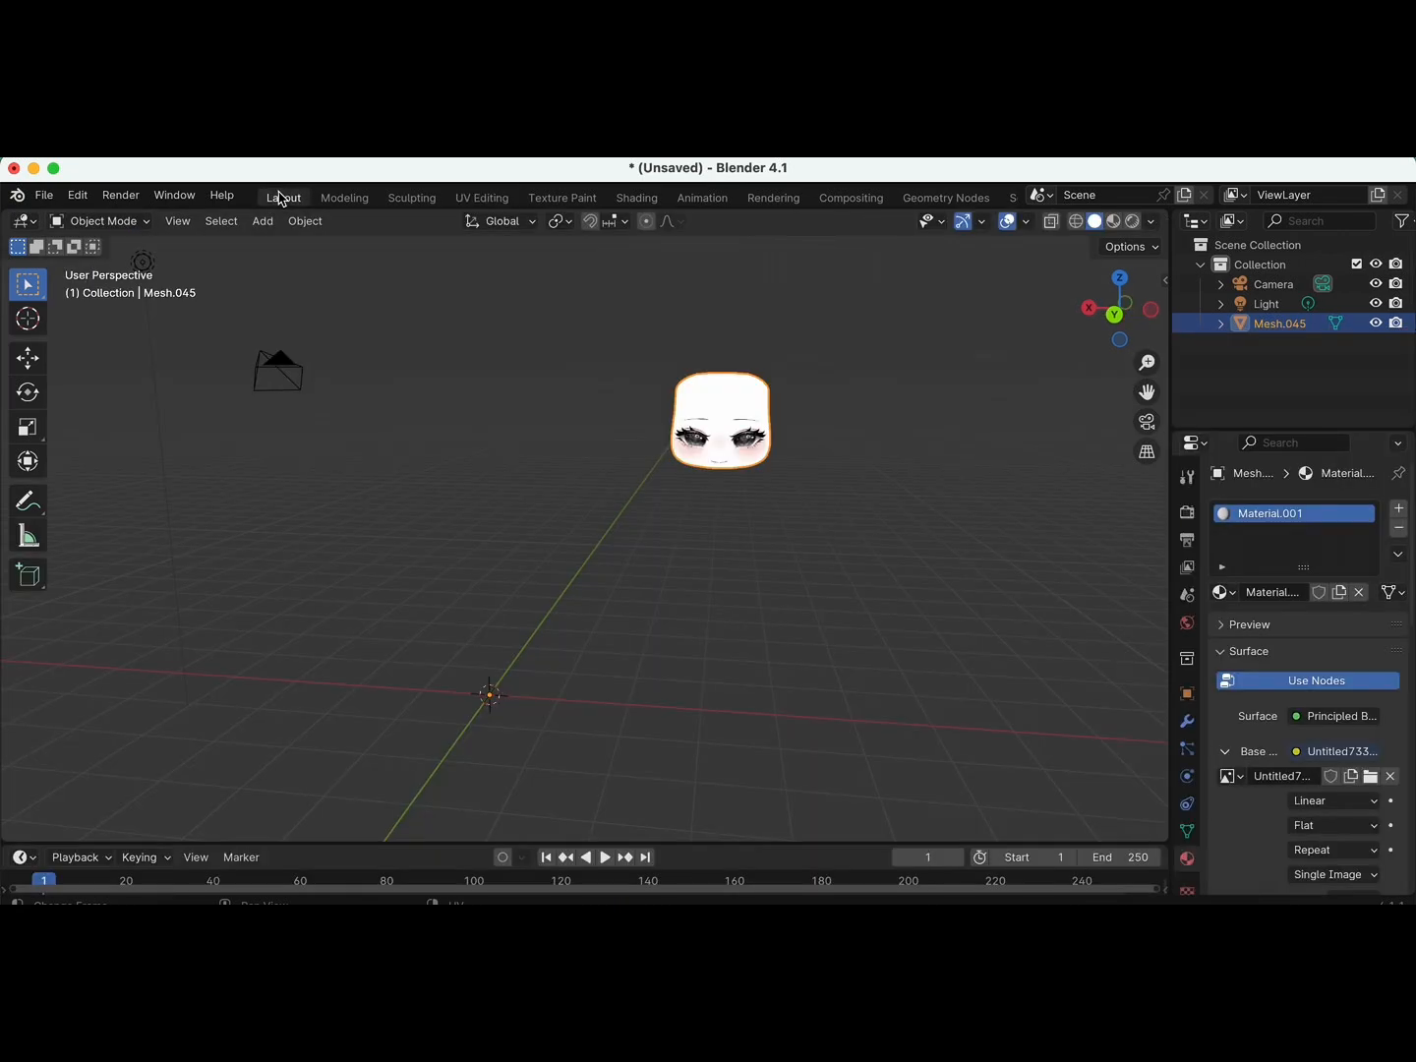
pyautogui.scroll(4, 678, 430)
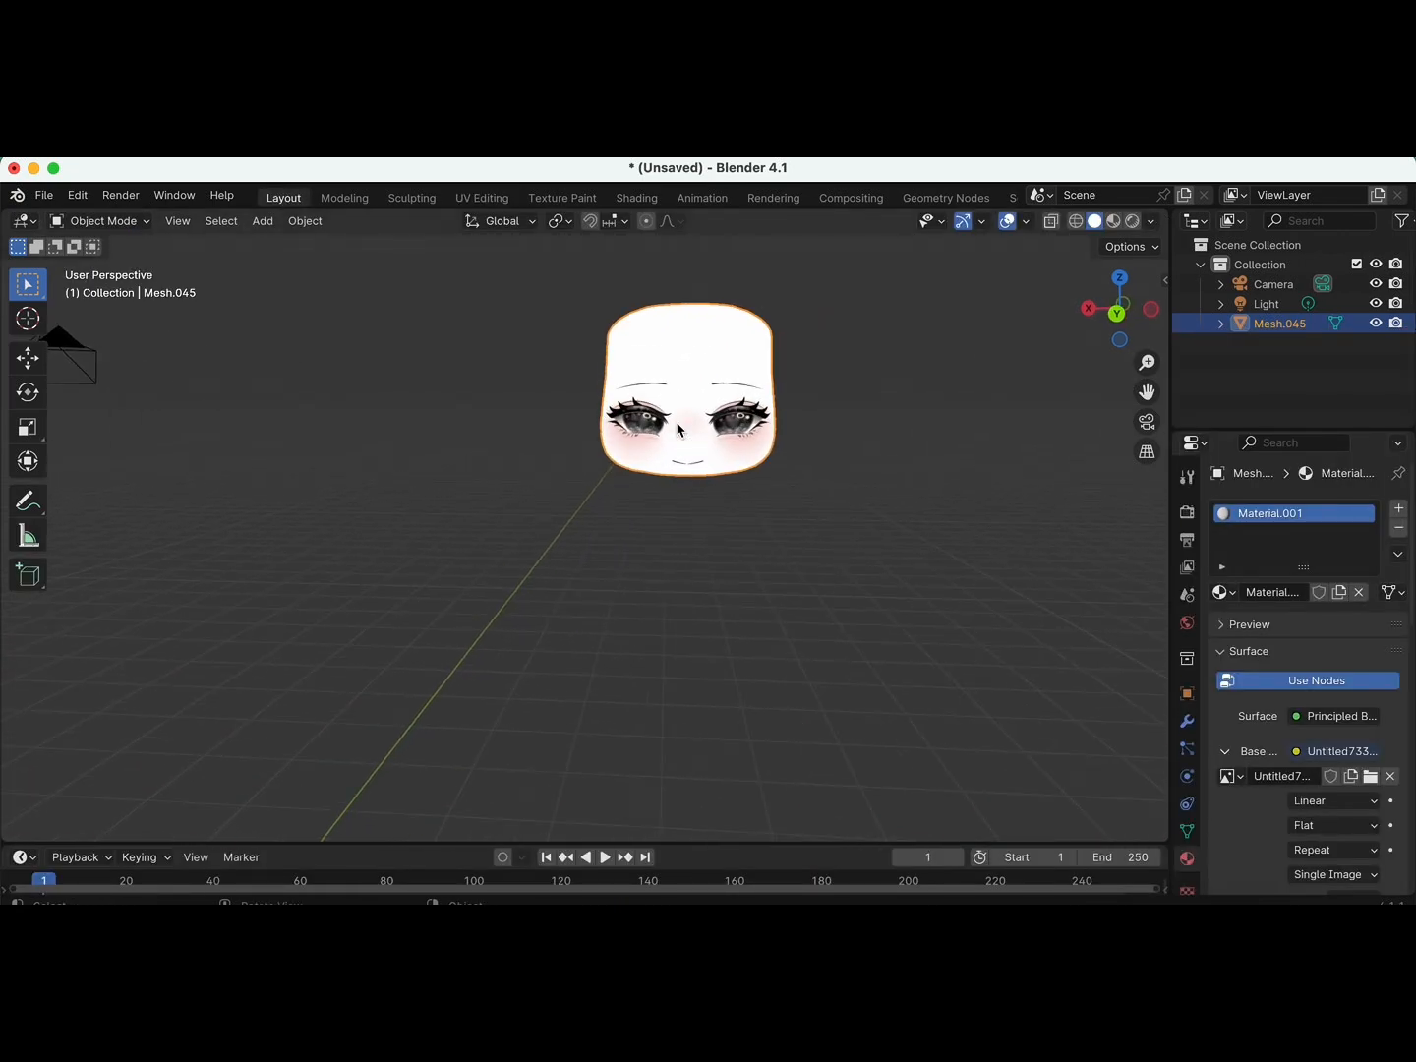
pyautogui.hscroll(-10, 677, 430)
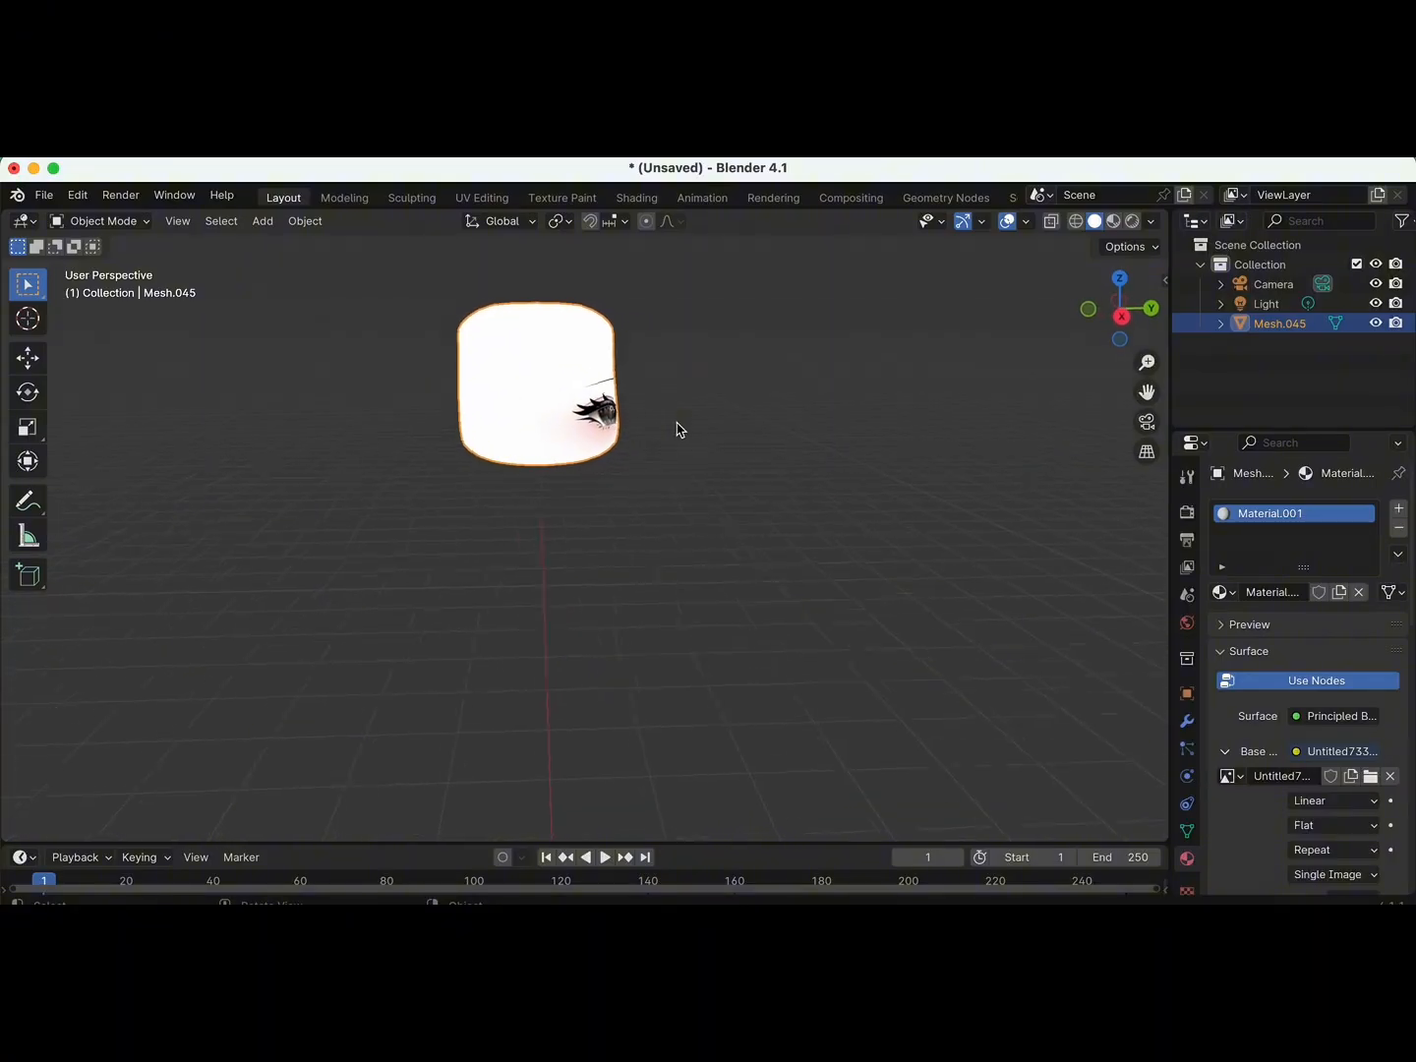
pyautogui.hscroll(8, 678, 430)
pyautogui.hscroll(2, 678, 429)
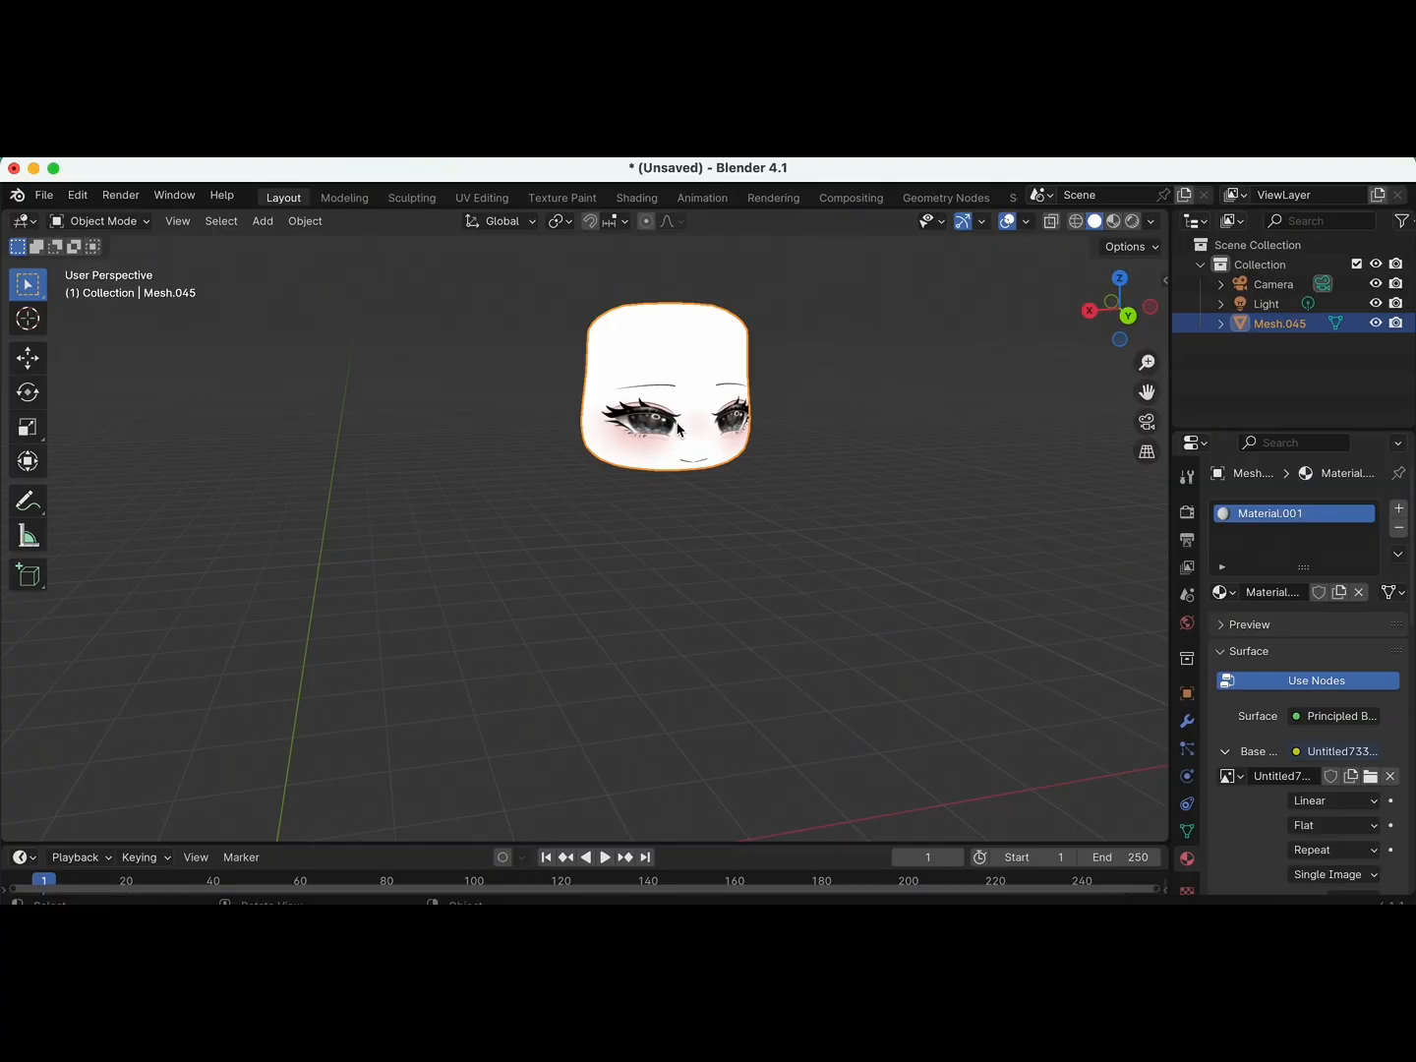
pyautogui.scroll(-3, 678, 429)
pyautogui.click(481, 198)
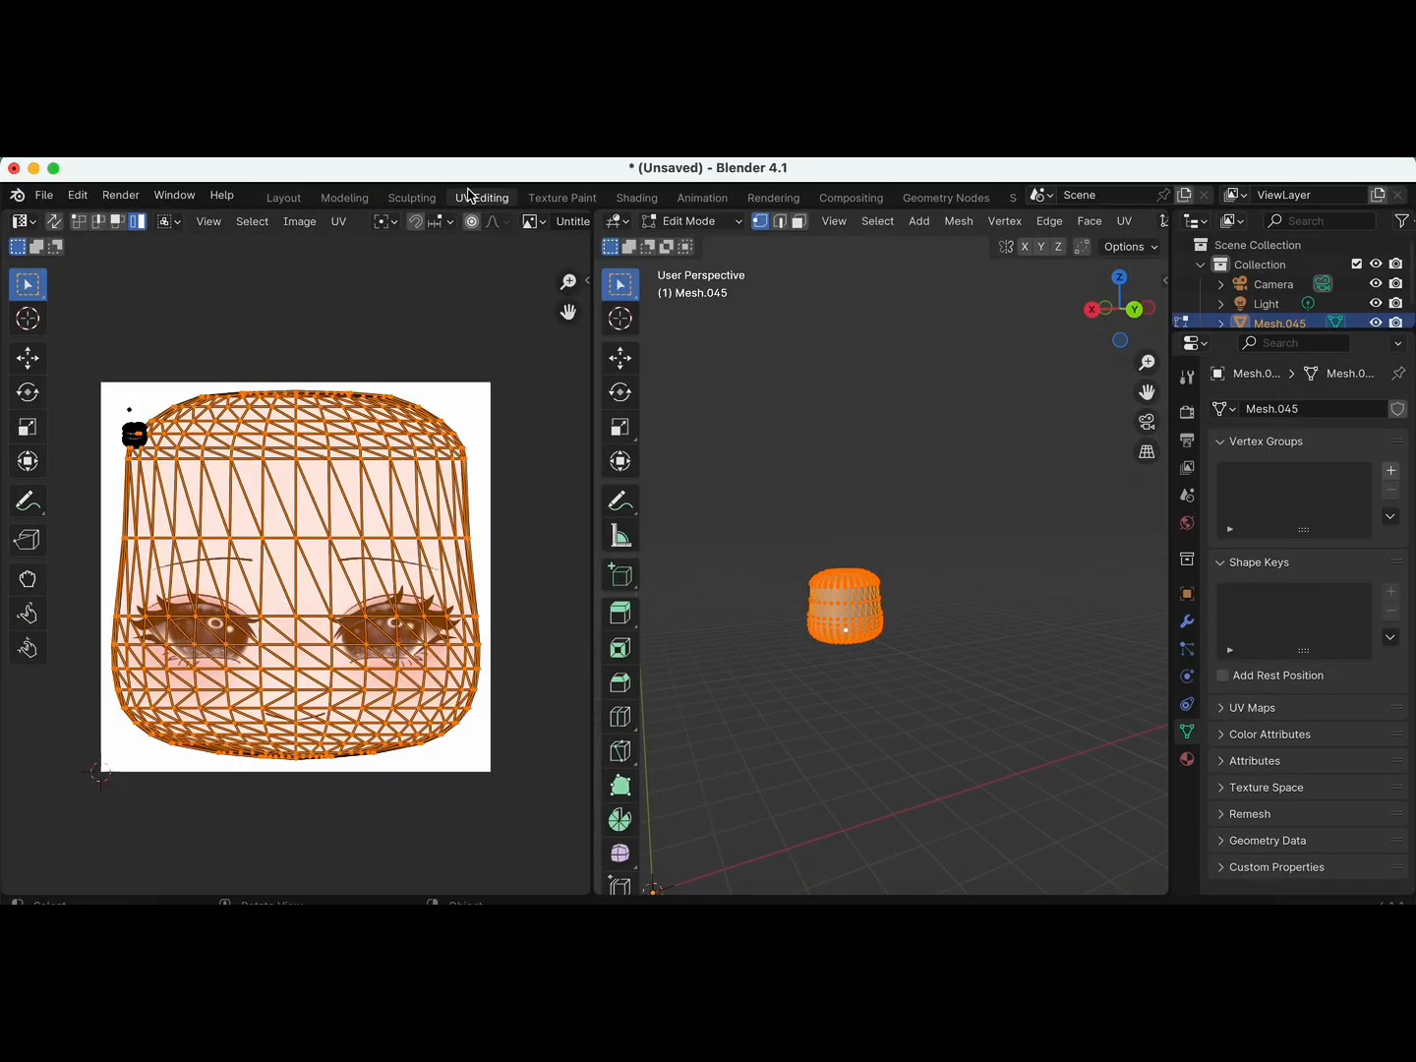
pyautogui.click(284, 198)
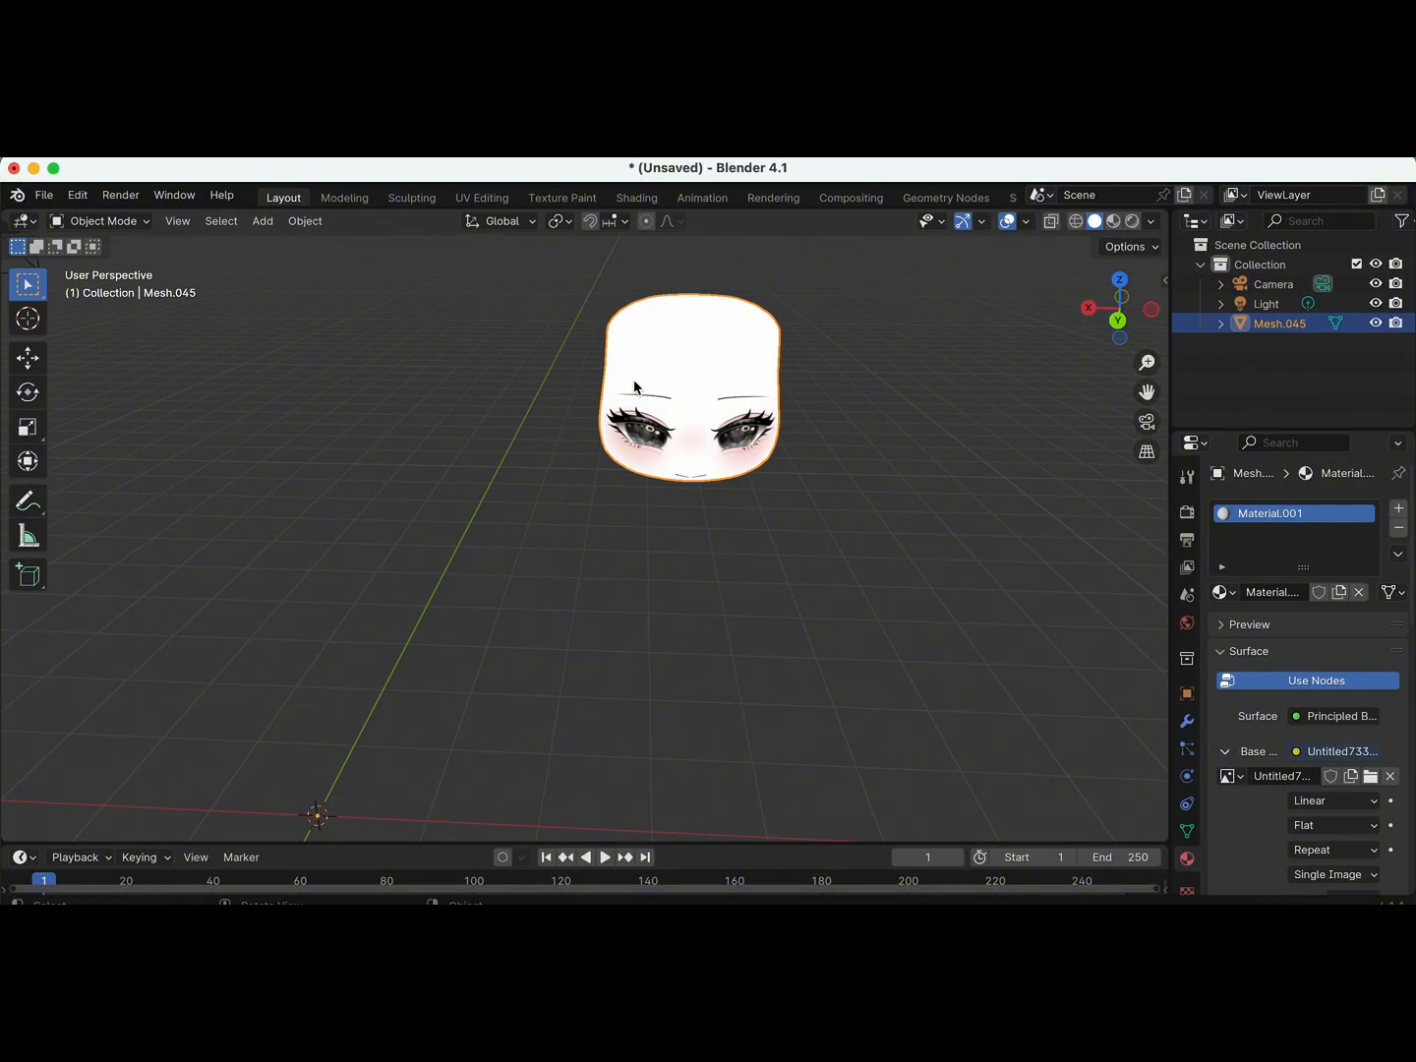
pyautogui.click(574, 428)
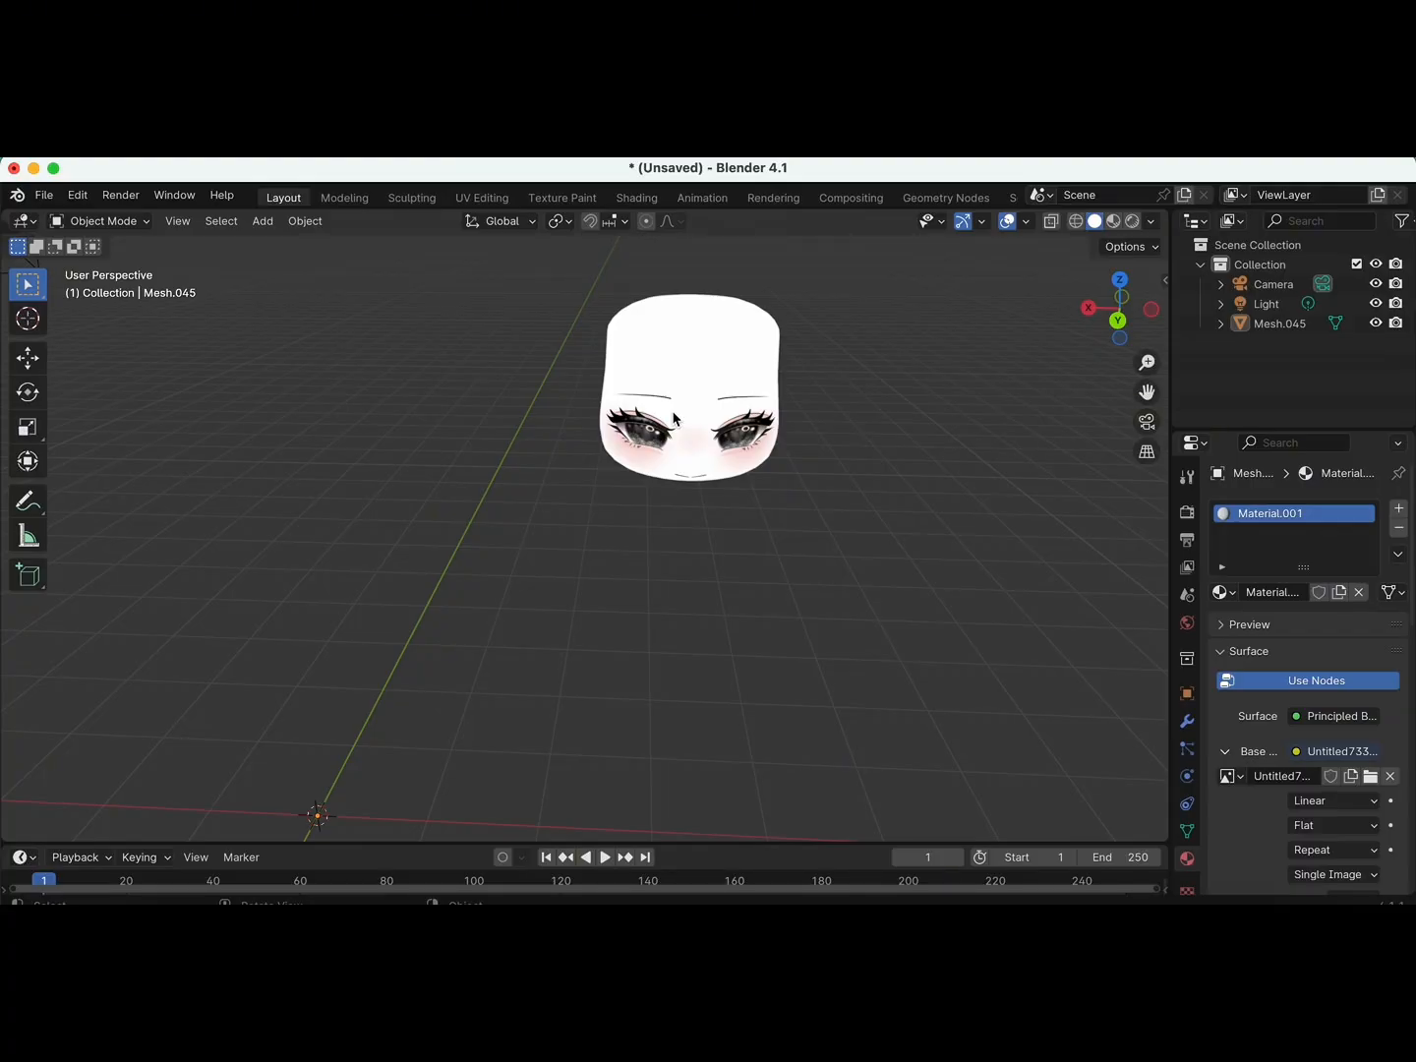
pyautogui.scroll(-3, 673, 420)
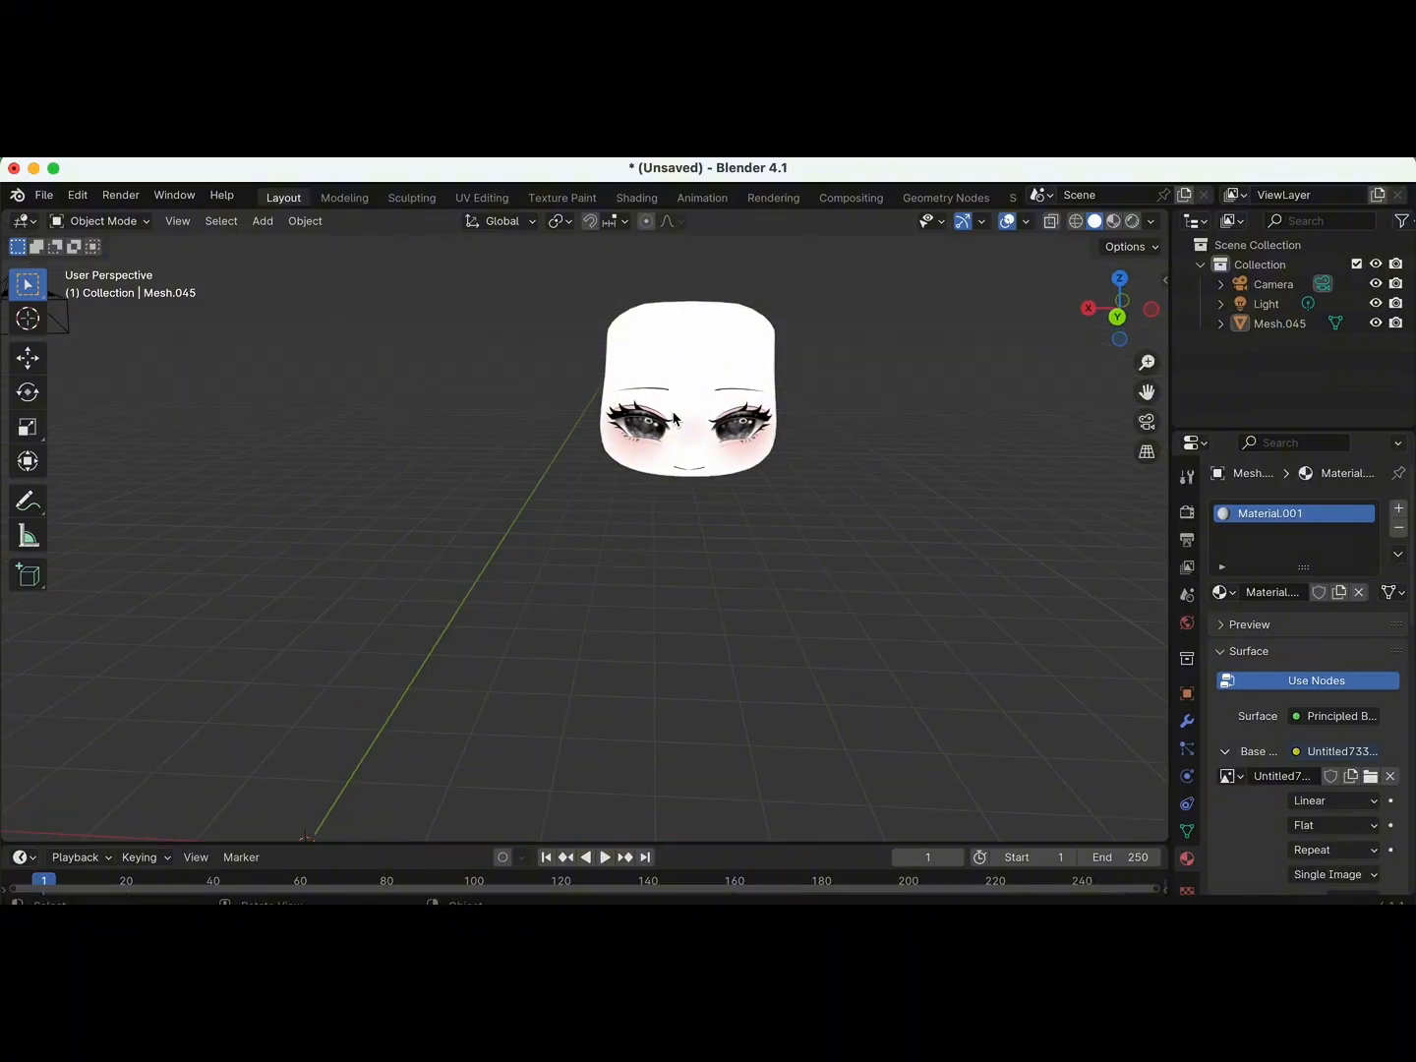
pyautogui.click(673, 417)
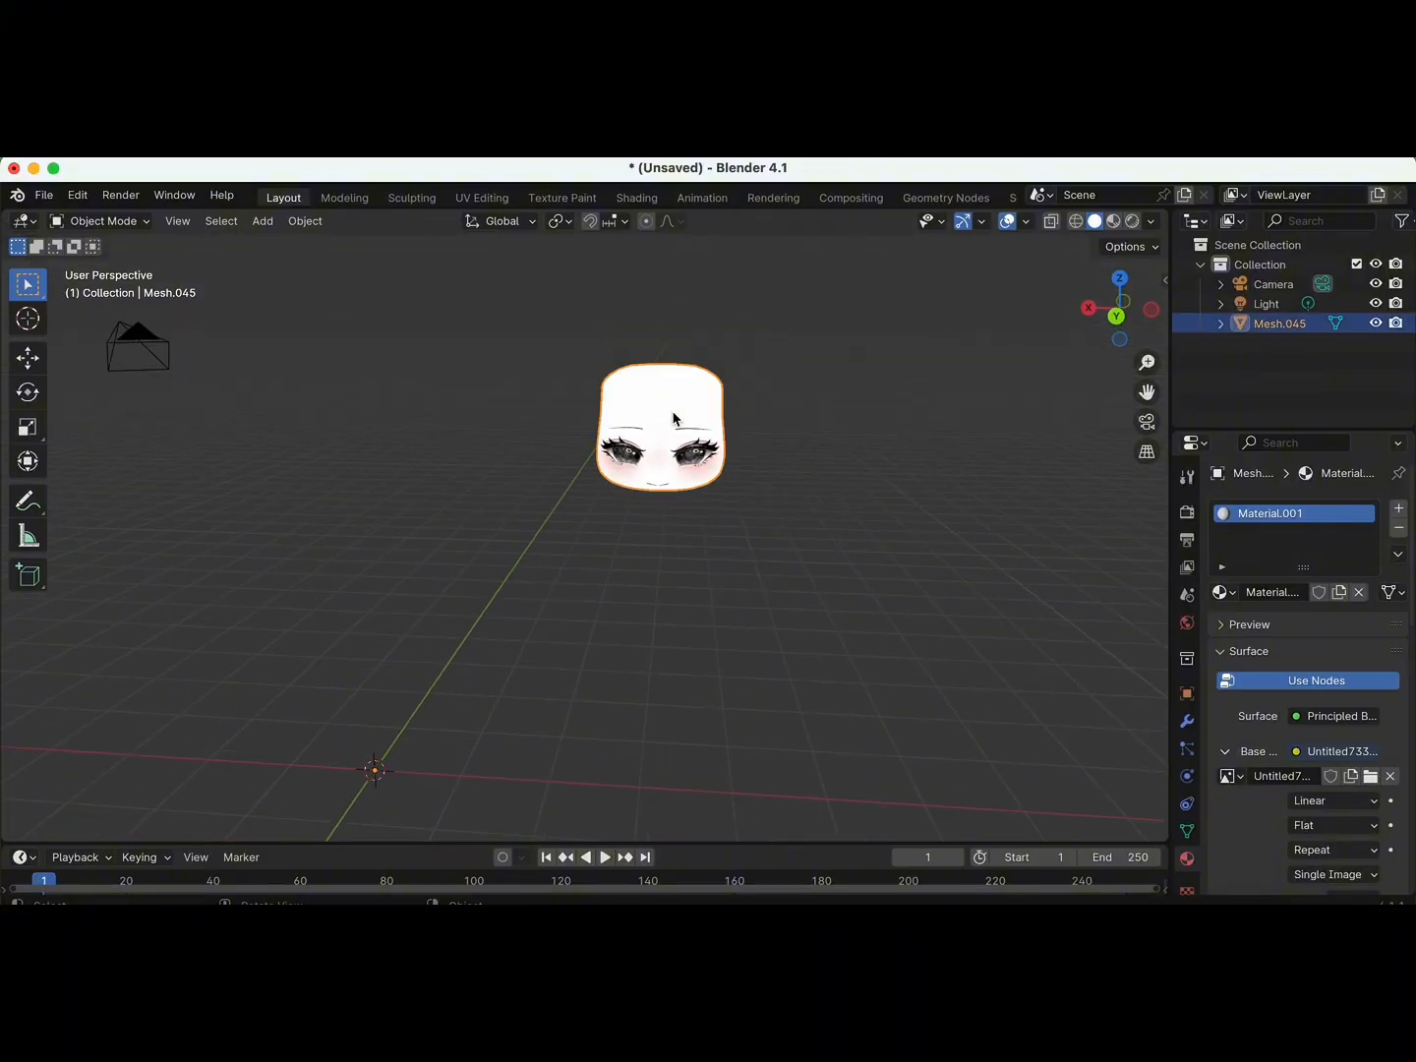
# Scale the selected face UV islands by a factor of 1.2 in the UV Editing workspace.
pyautogui.click(464, 201)
pyautogui.write('s')
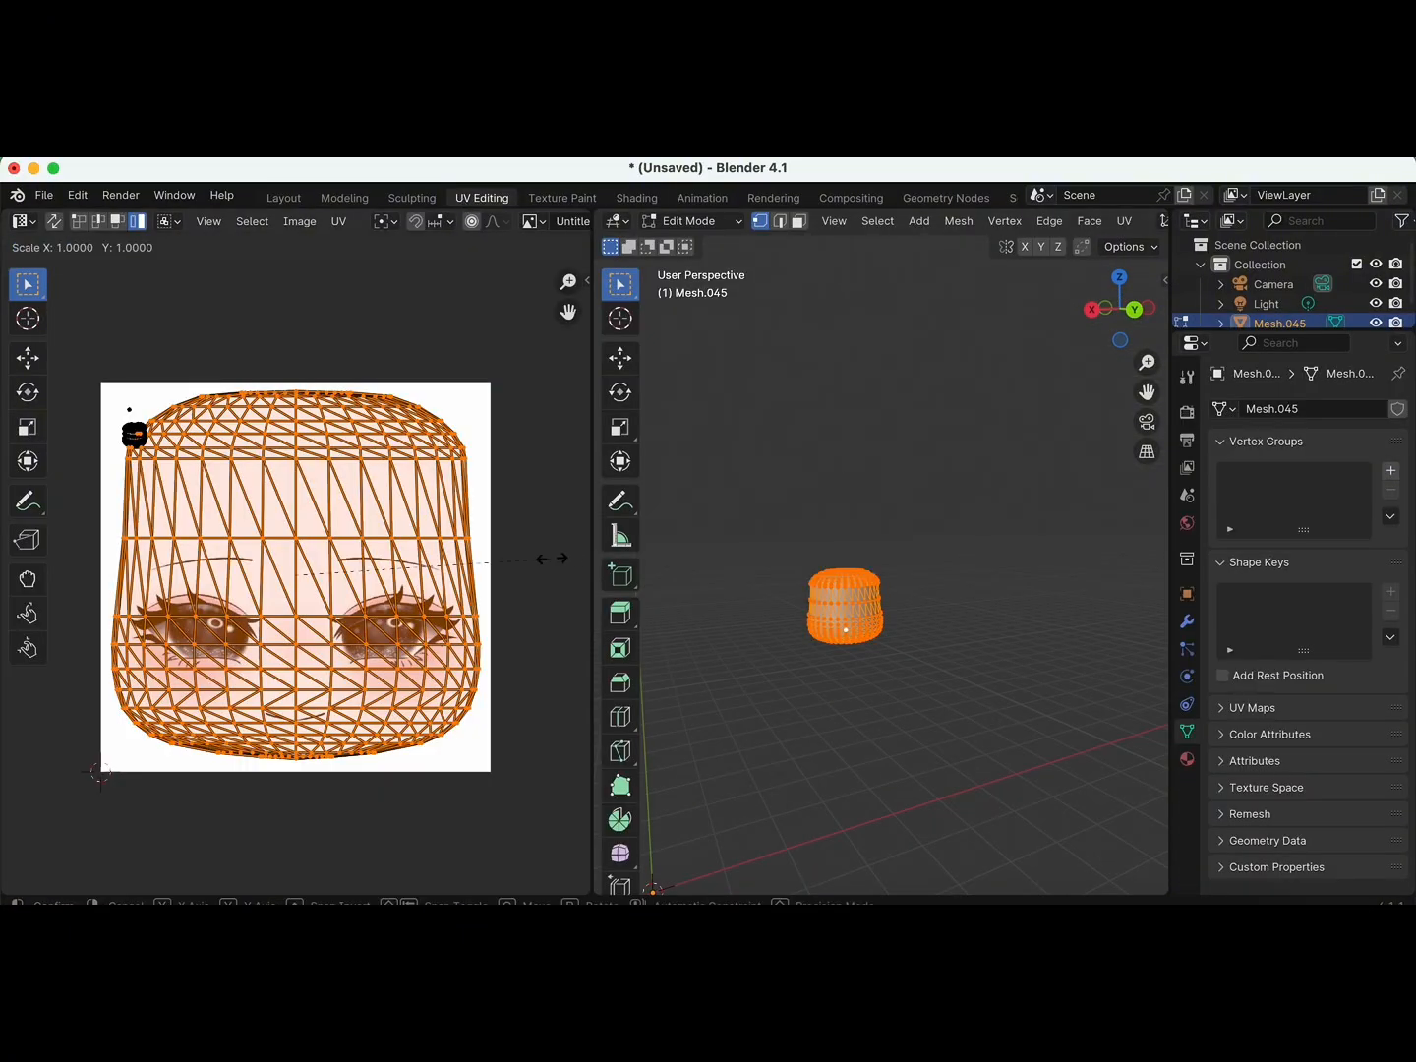
pyautogui.write('1.2')
pyautogui.press('Return')
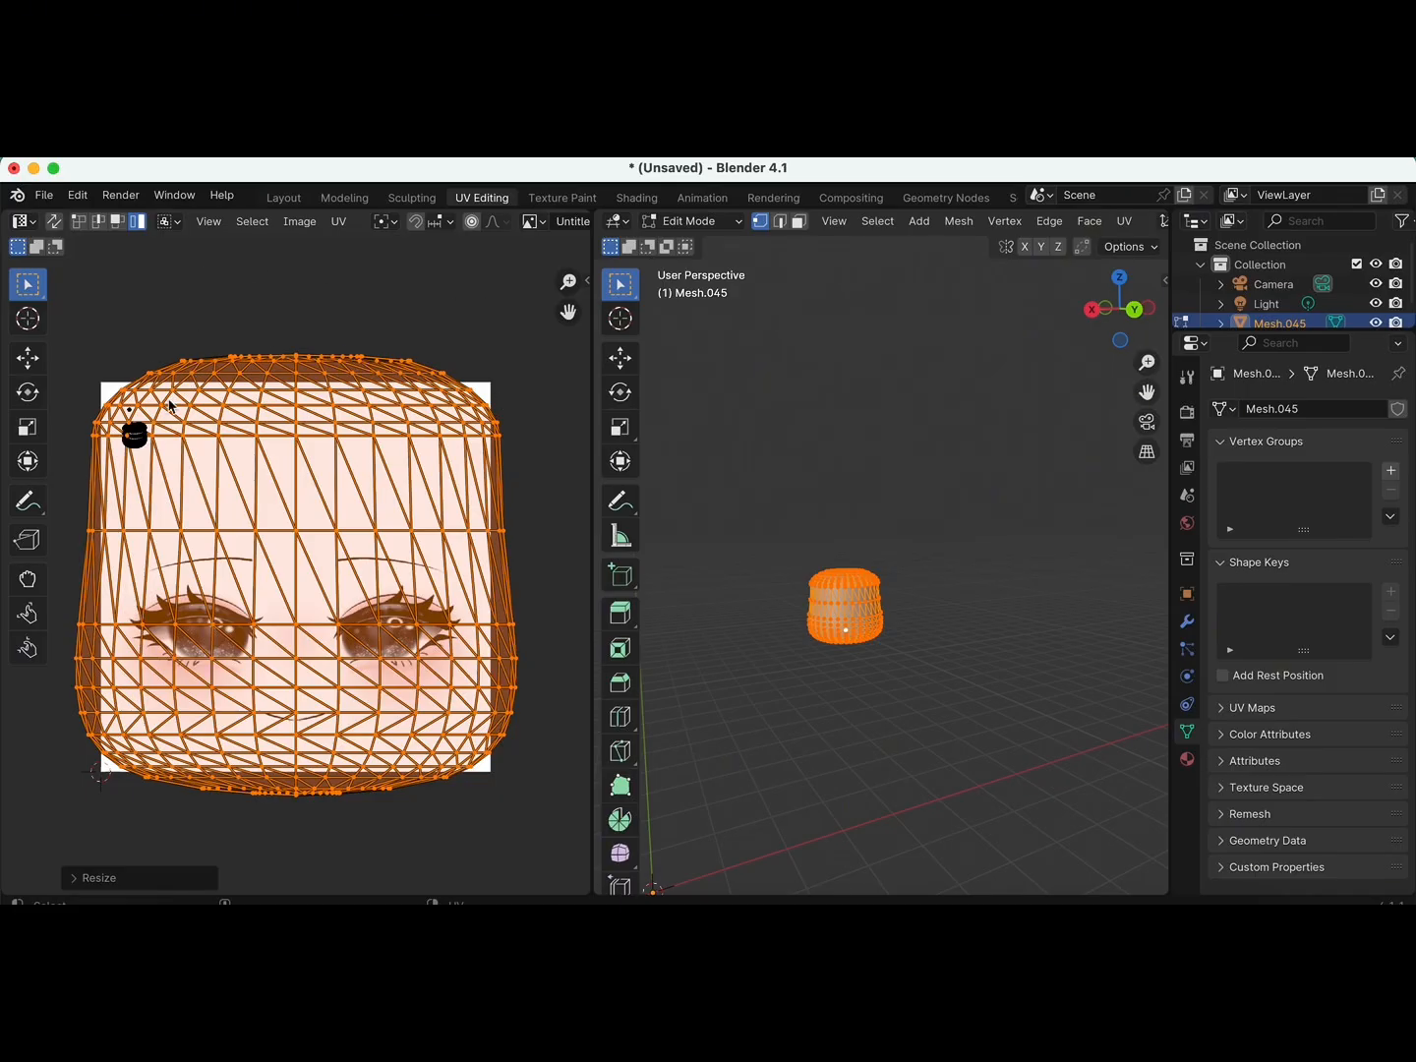
# Compare the face on the head in the Layout workspace with the outer island of the UV layout.
pyautogui.click(282, 196)
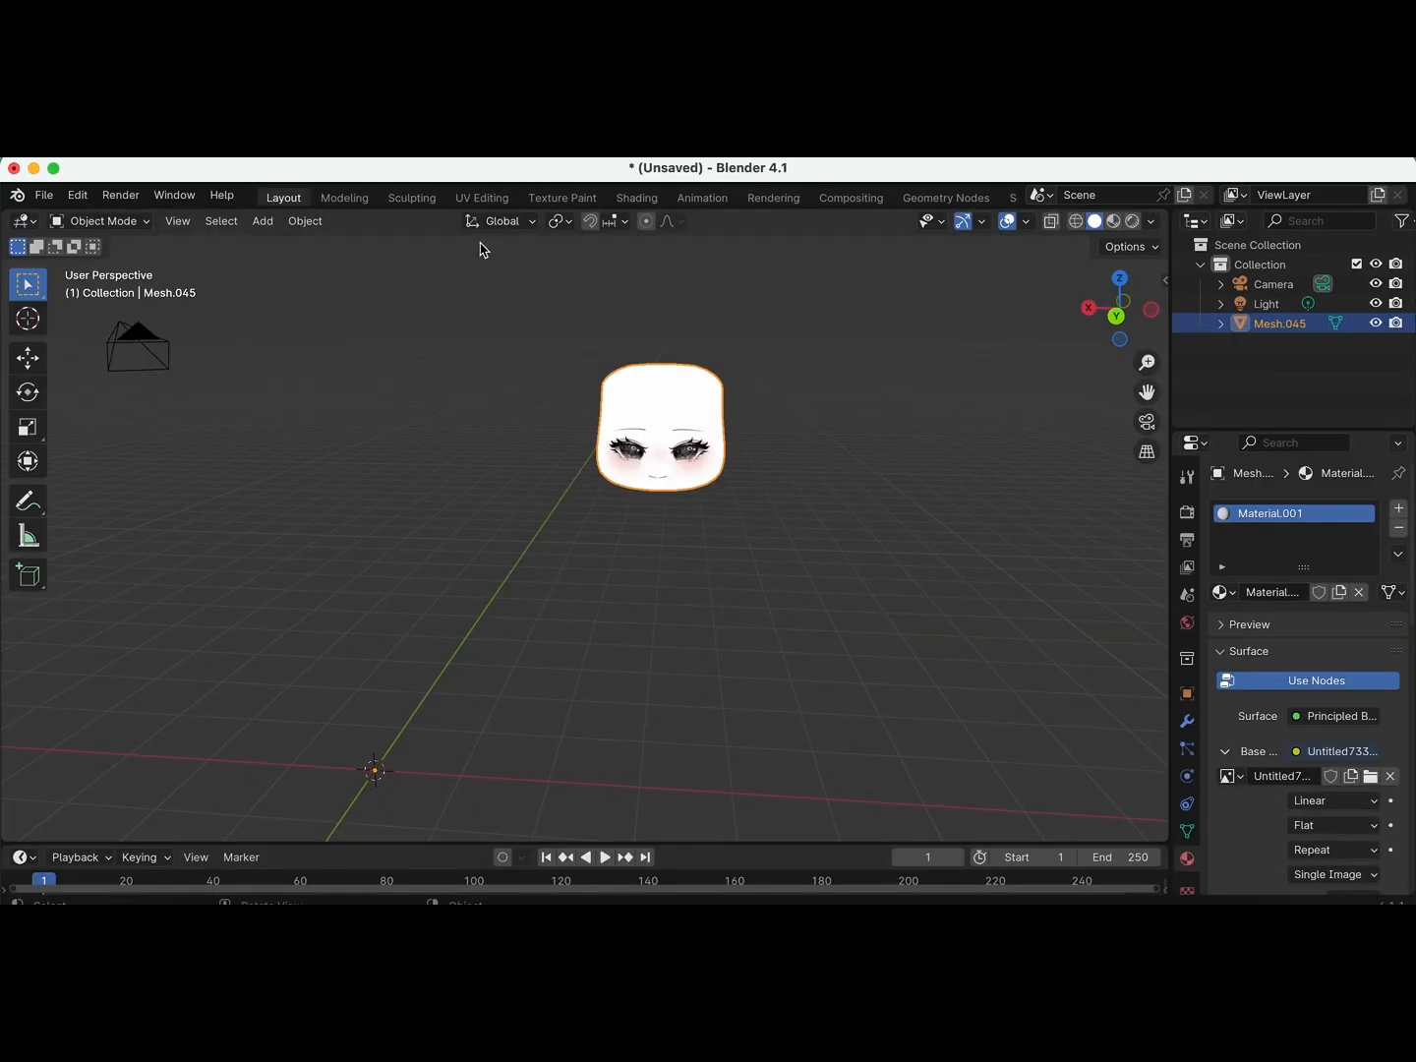
pyautogui.click(462, 199)
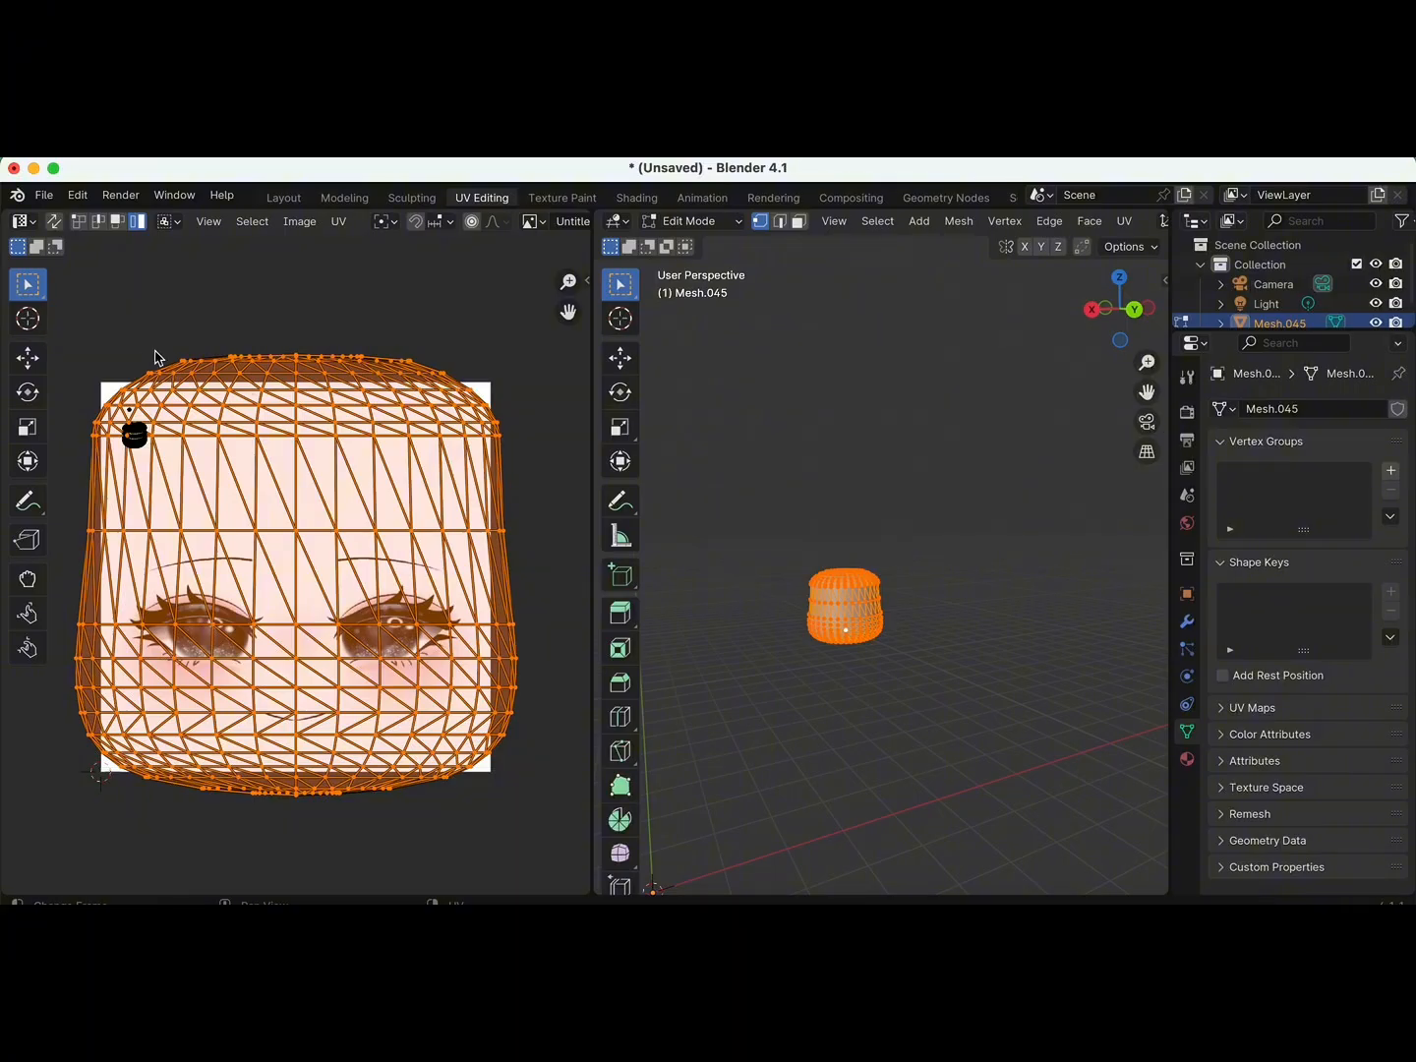
pyautogui.moveTo(119, 329); pyautogui.dragTo(516, 382)
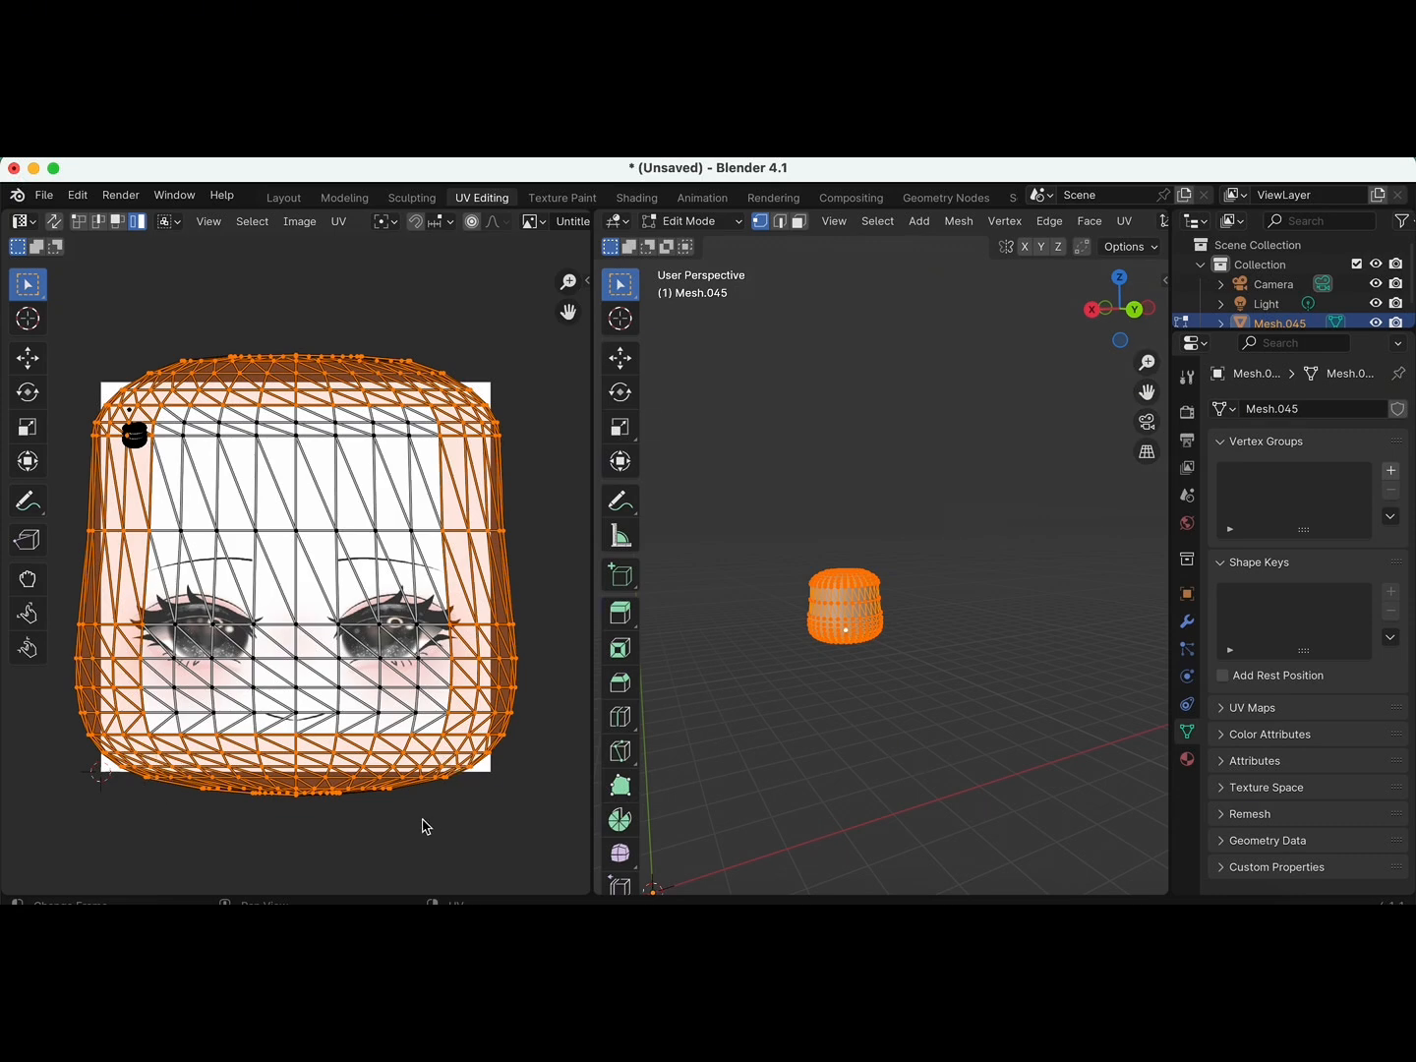
pyautogui.click(276, 197)
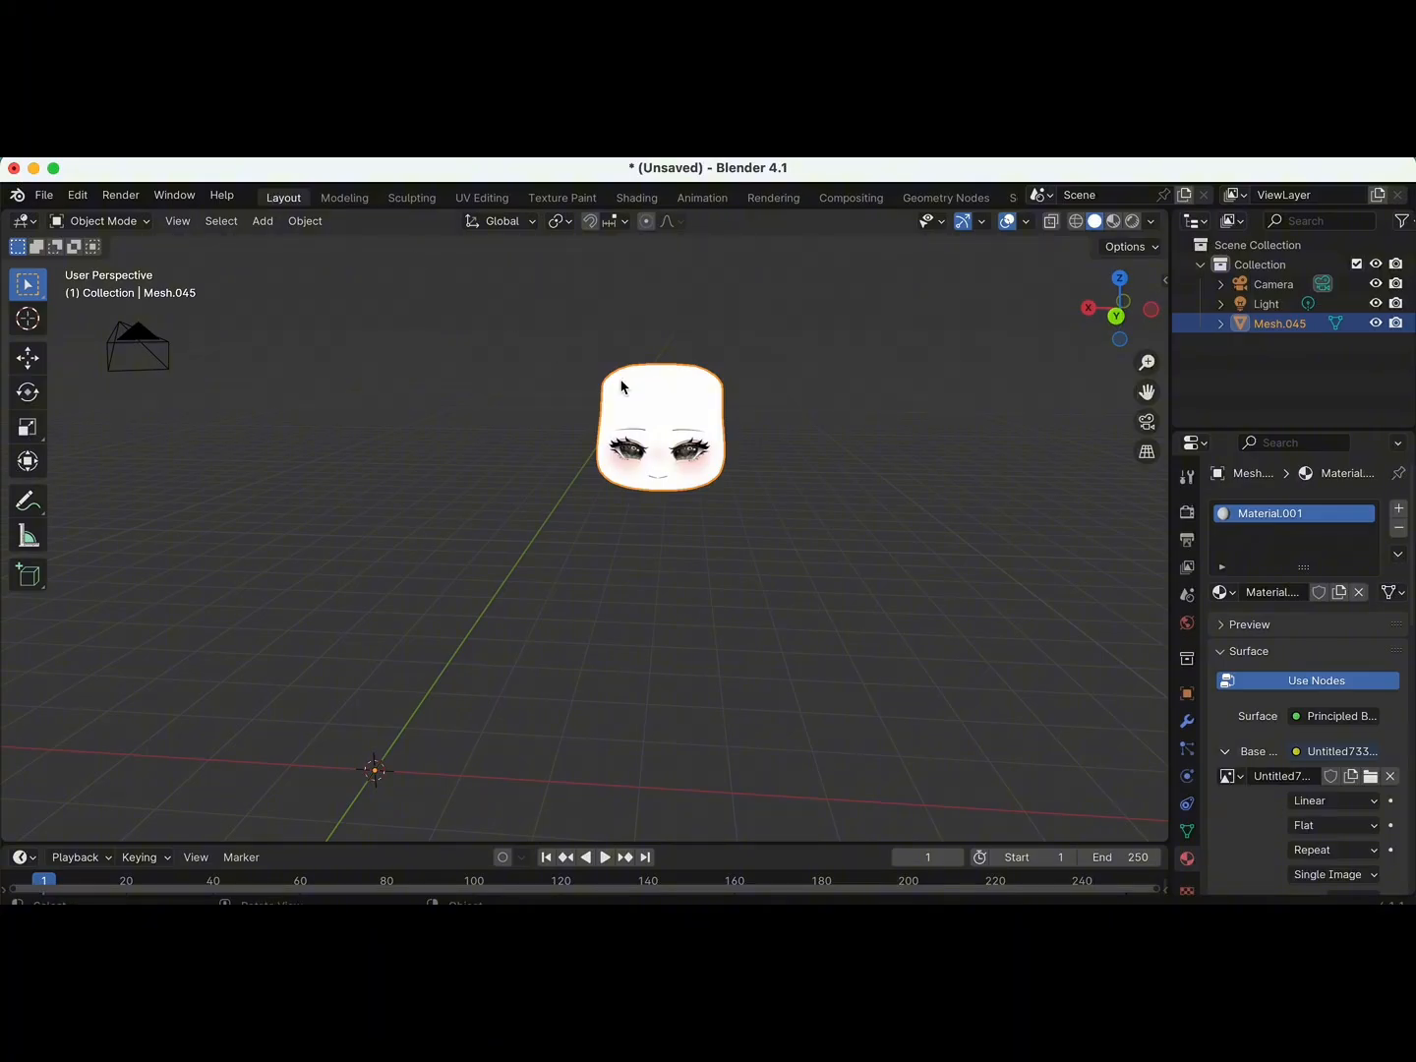
pyautogui.scroll(-3, 621, 387)
pyautogui.scroll(3, 620, 386)
pyautogui.hscroll(3, 620, 387)
pyautogui.scroll(-2, 620, 387)
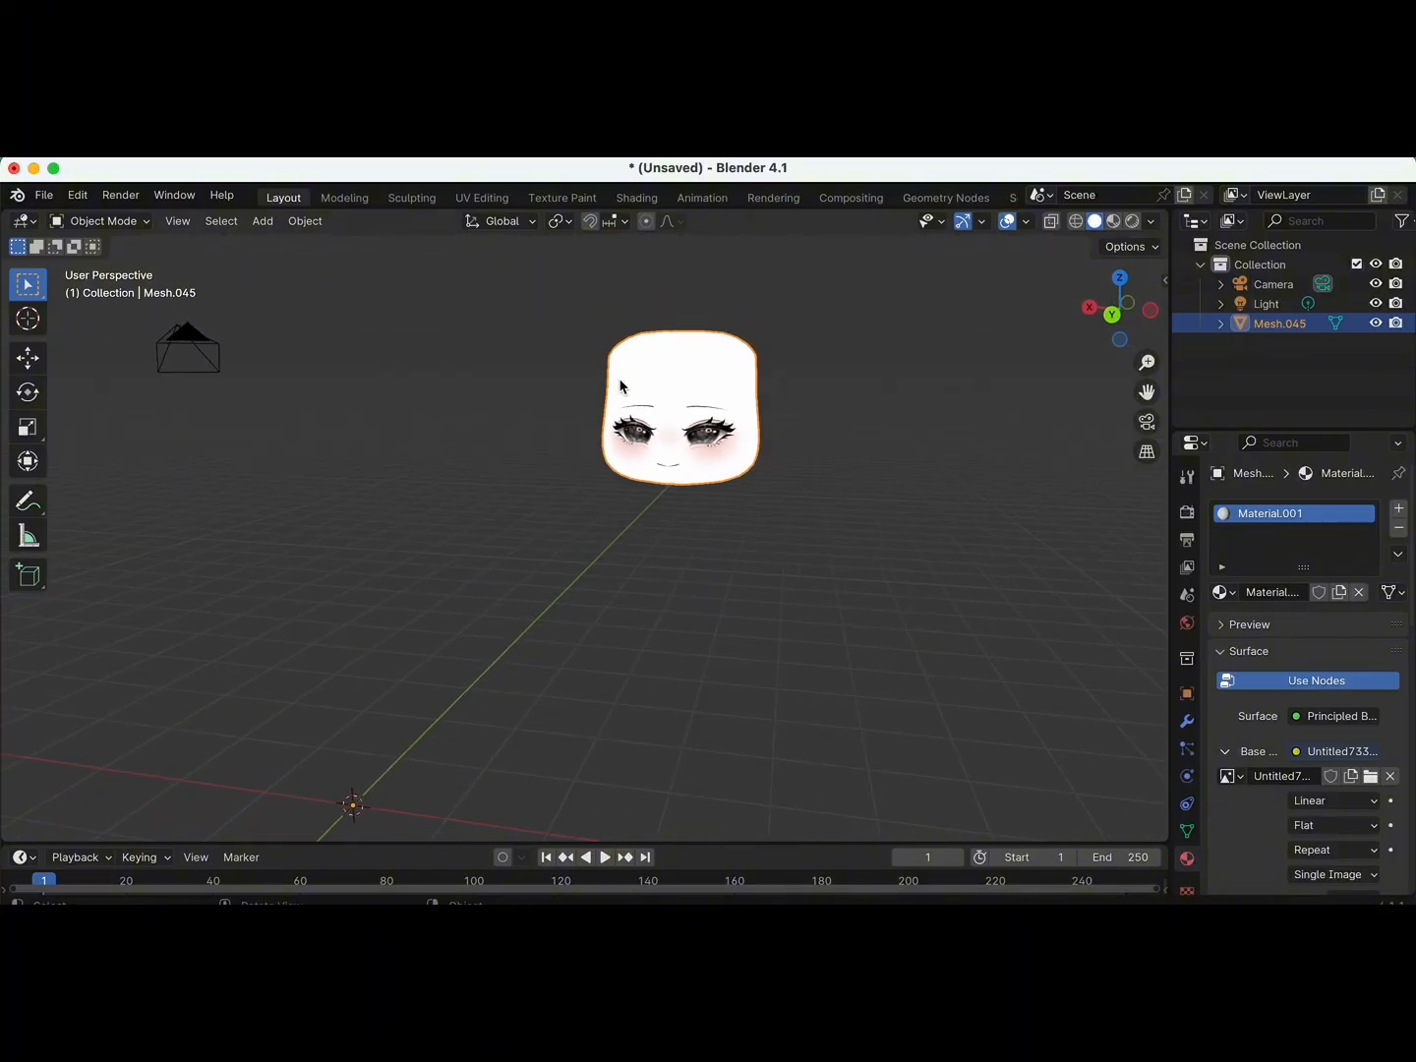
# Return to the UV Editing workspace and undo the last scaling of the face UV islands.
pyautogui.click(476, 198)
pyautogui.press('Tab')
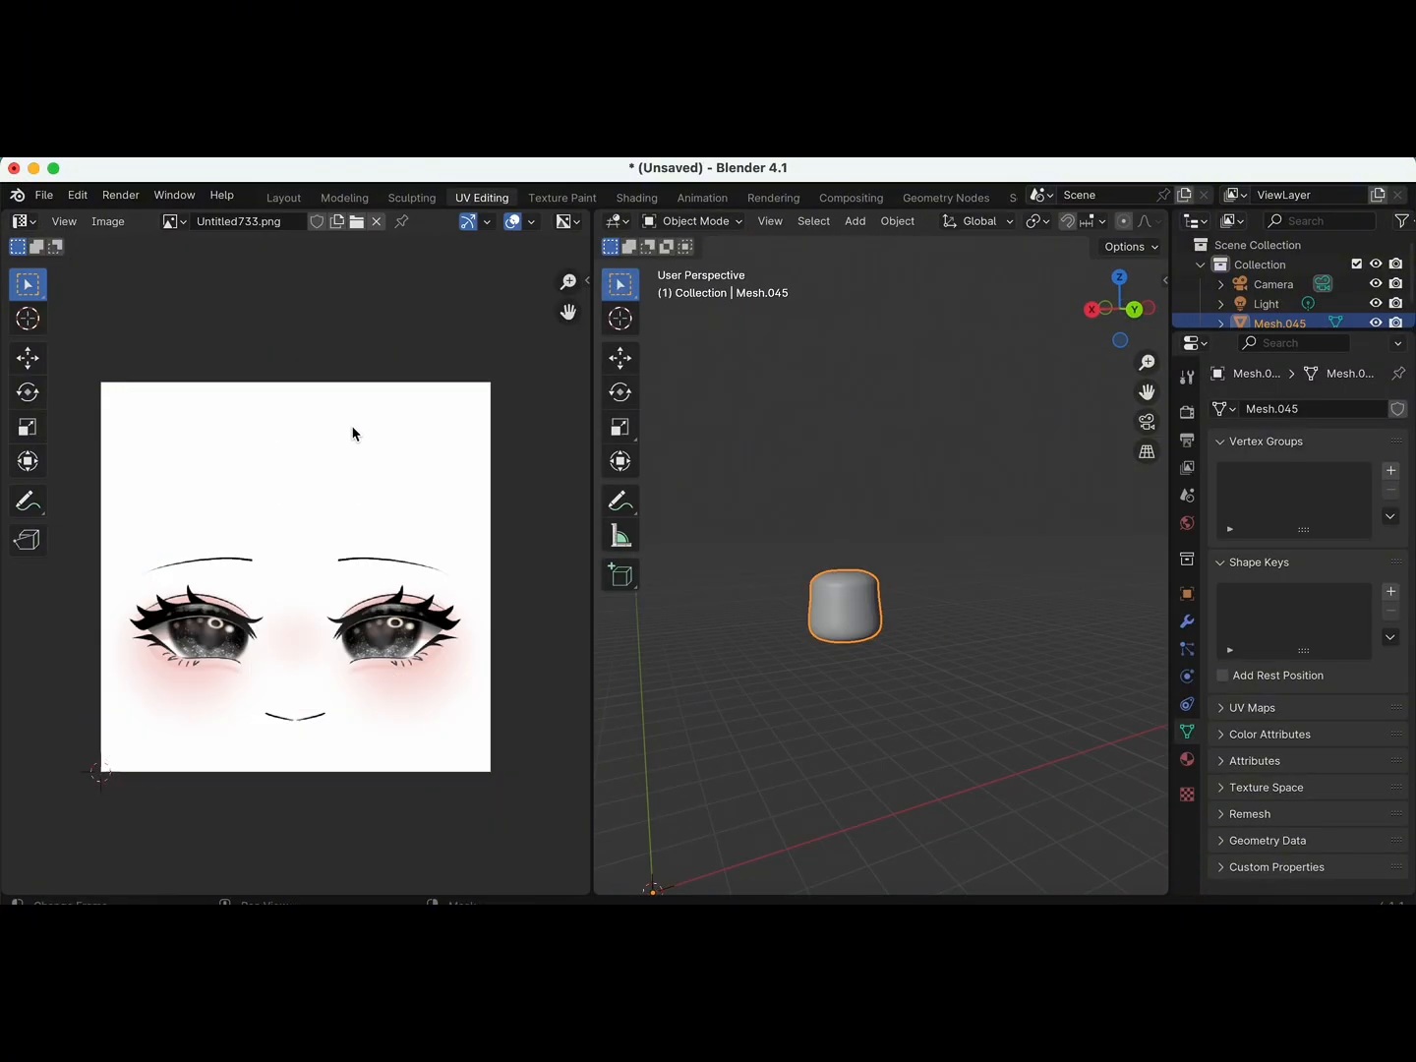
pyautogui.press('Tab')
pyautogui.press('Tab')
pyautogui.press('Tab')
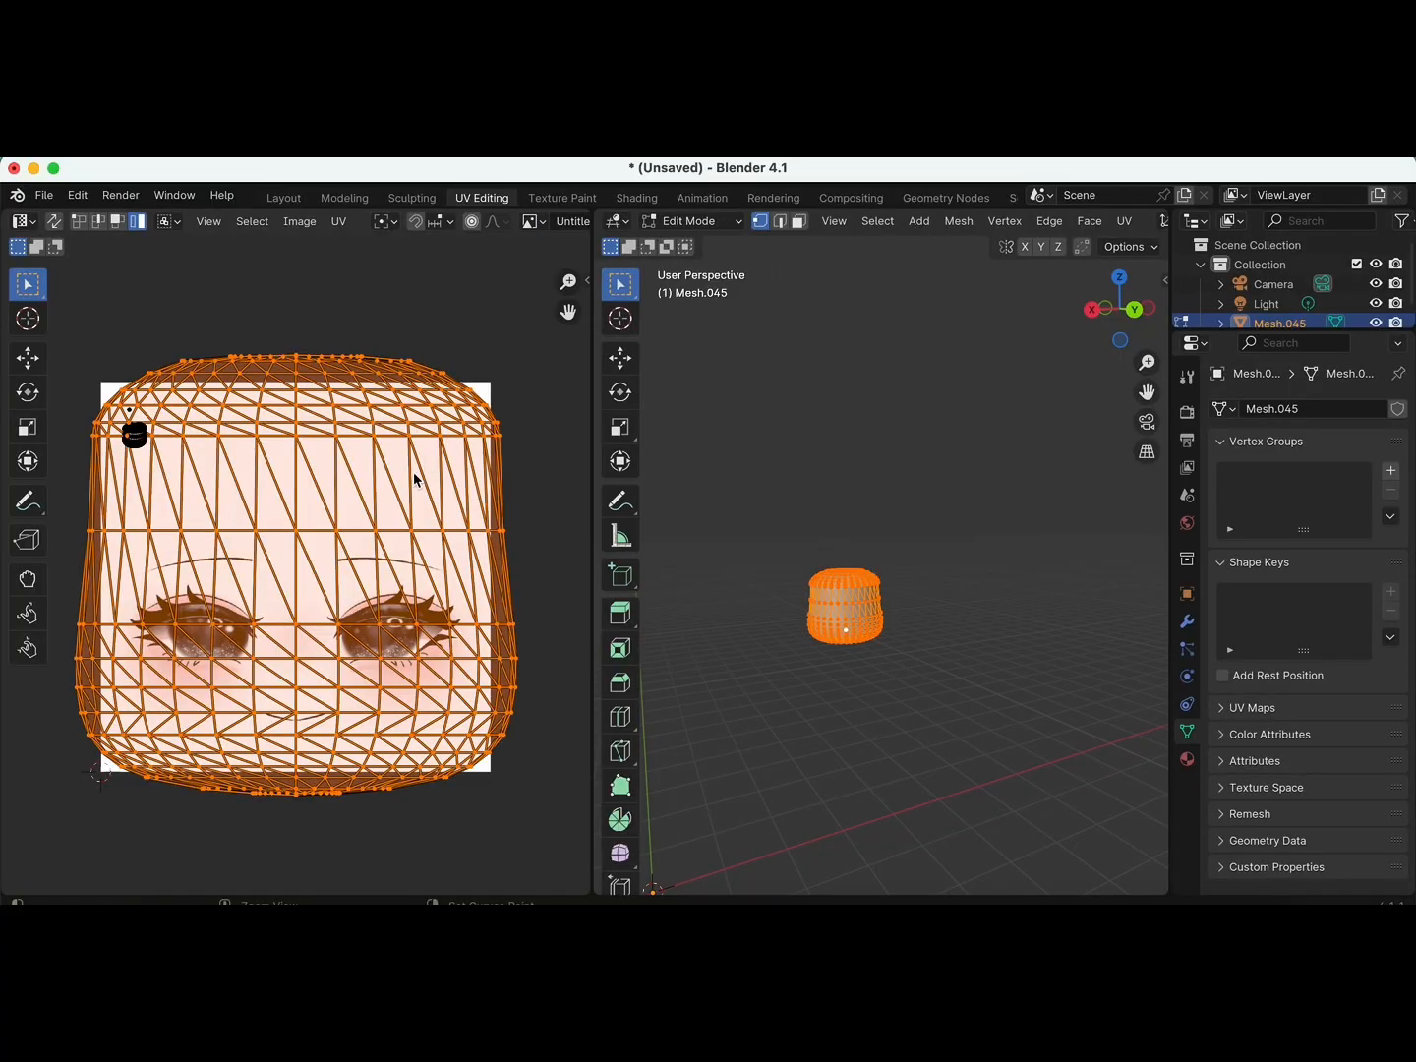
pyautogui.press('super+z')
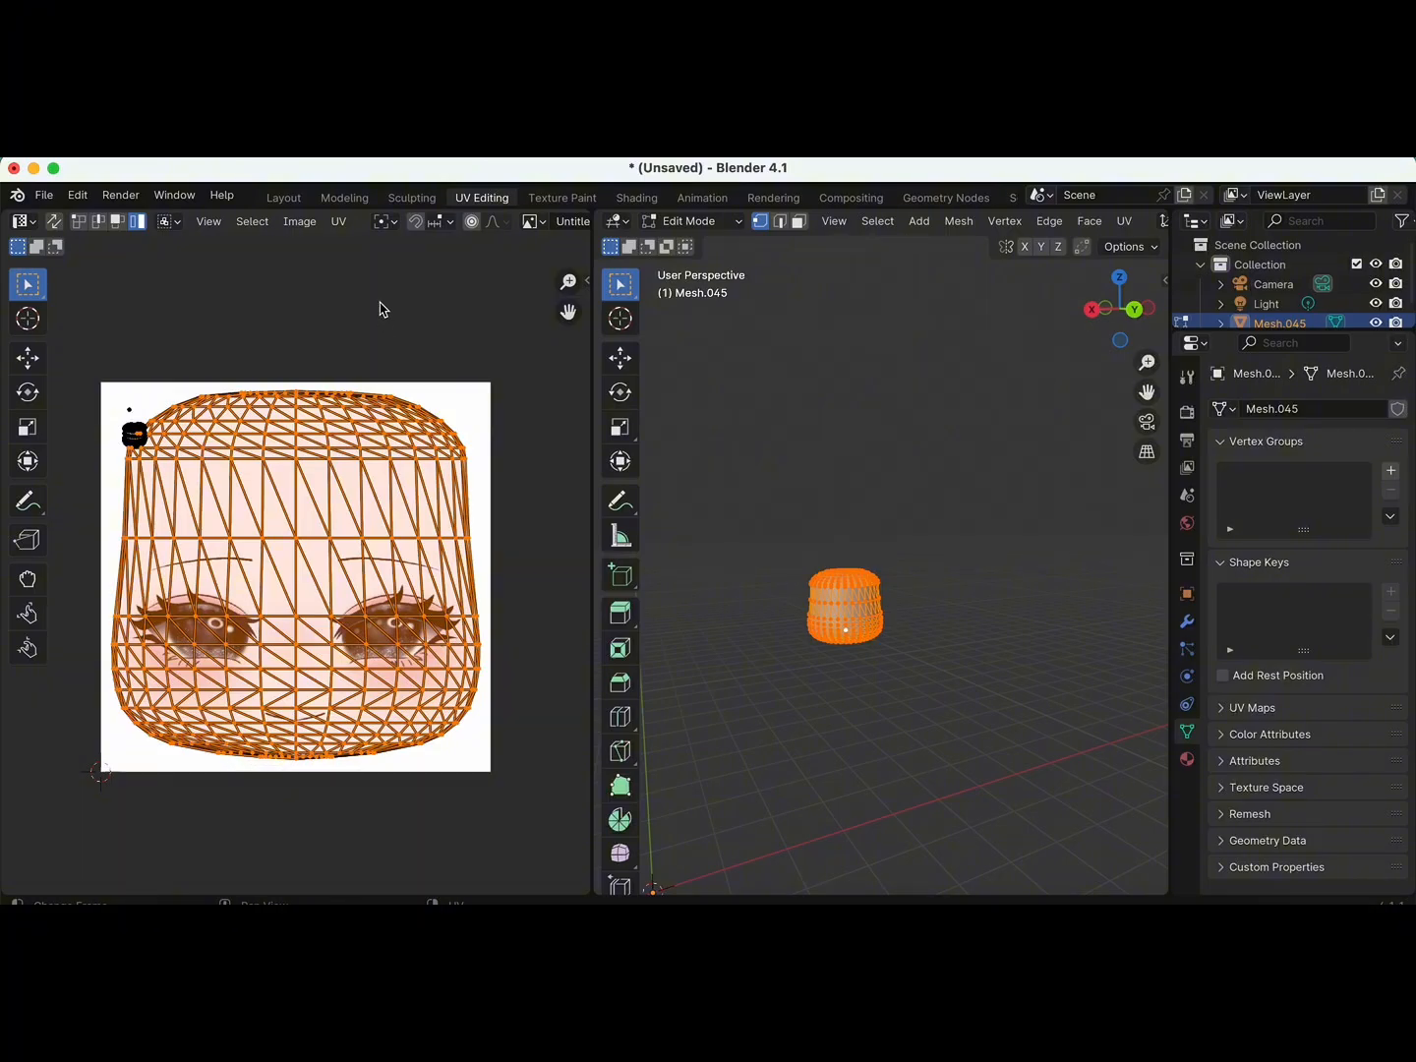
# Check the face on the head, then scale the face UV islands up slightly in the UV Editing workspace.
pyautogui.click(284, 203)
pyautogui.hscroll(10, 746, 464)
pyautogui.hscroll(-10, 745, 463)
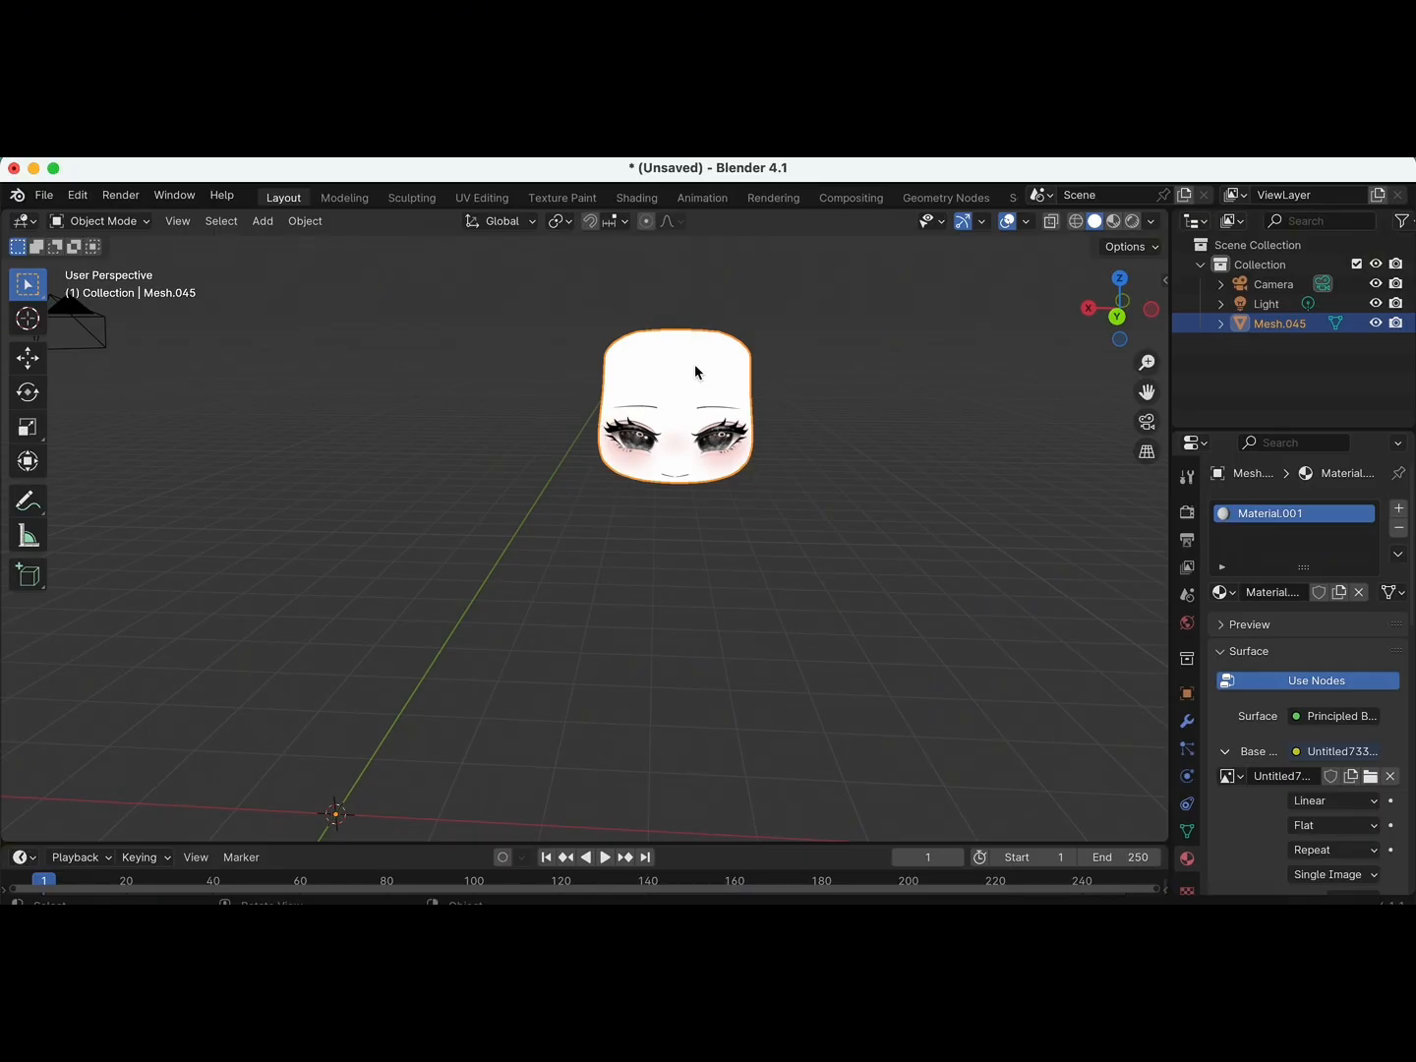
pyautogui.click(480, 198)
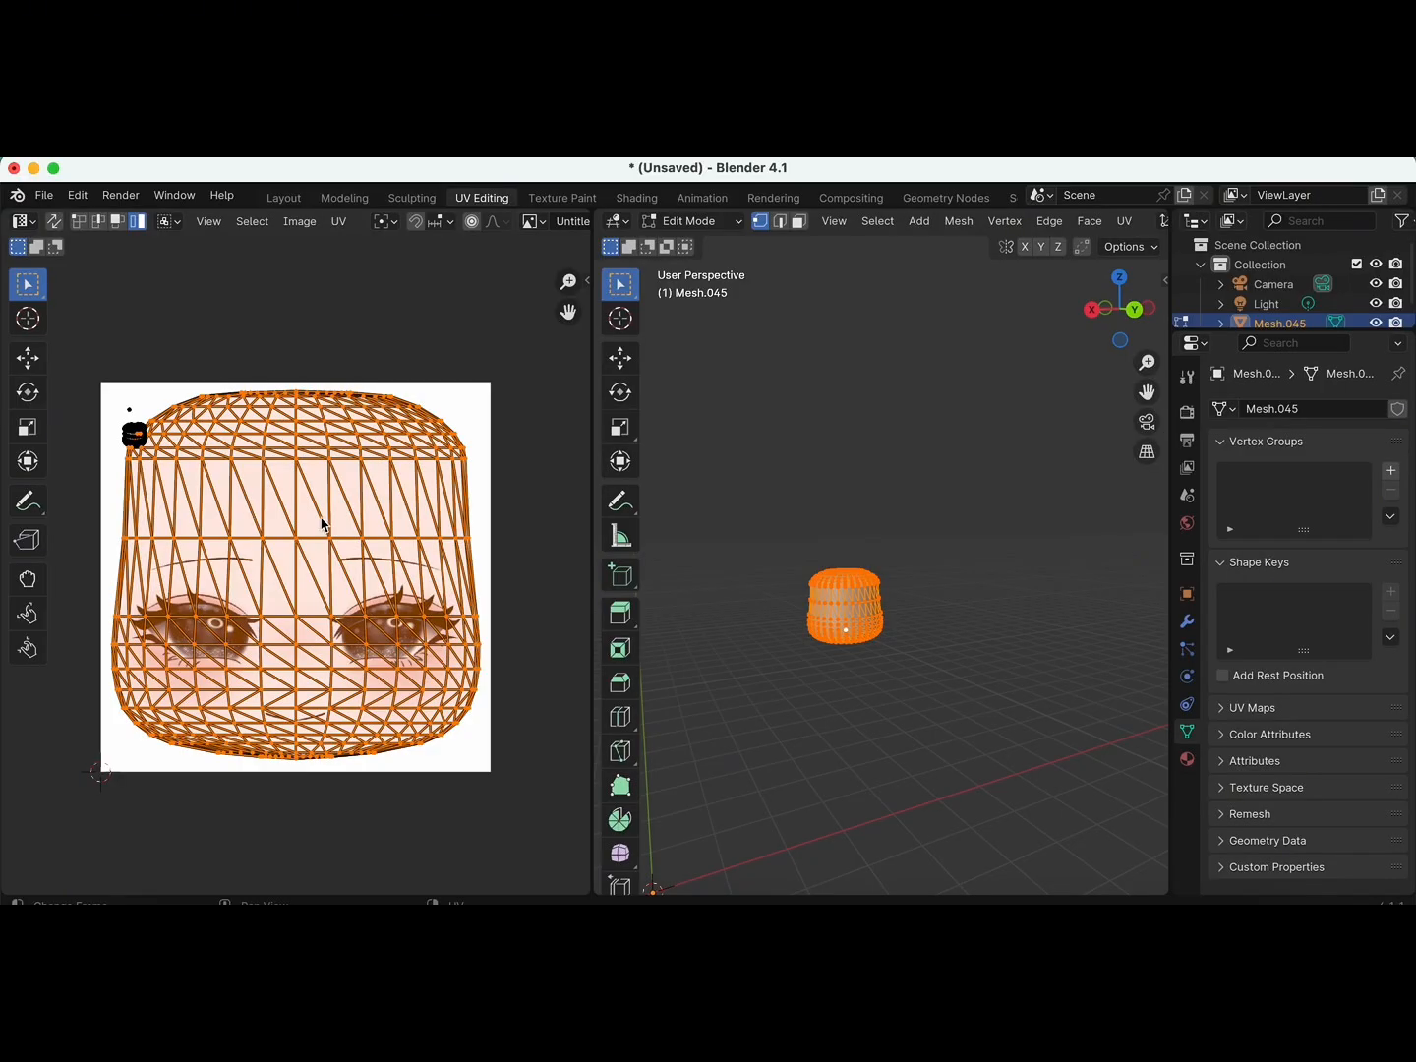
pyautogui.press('s')
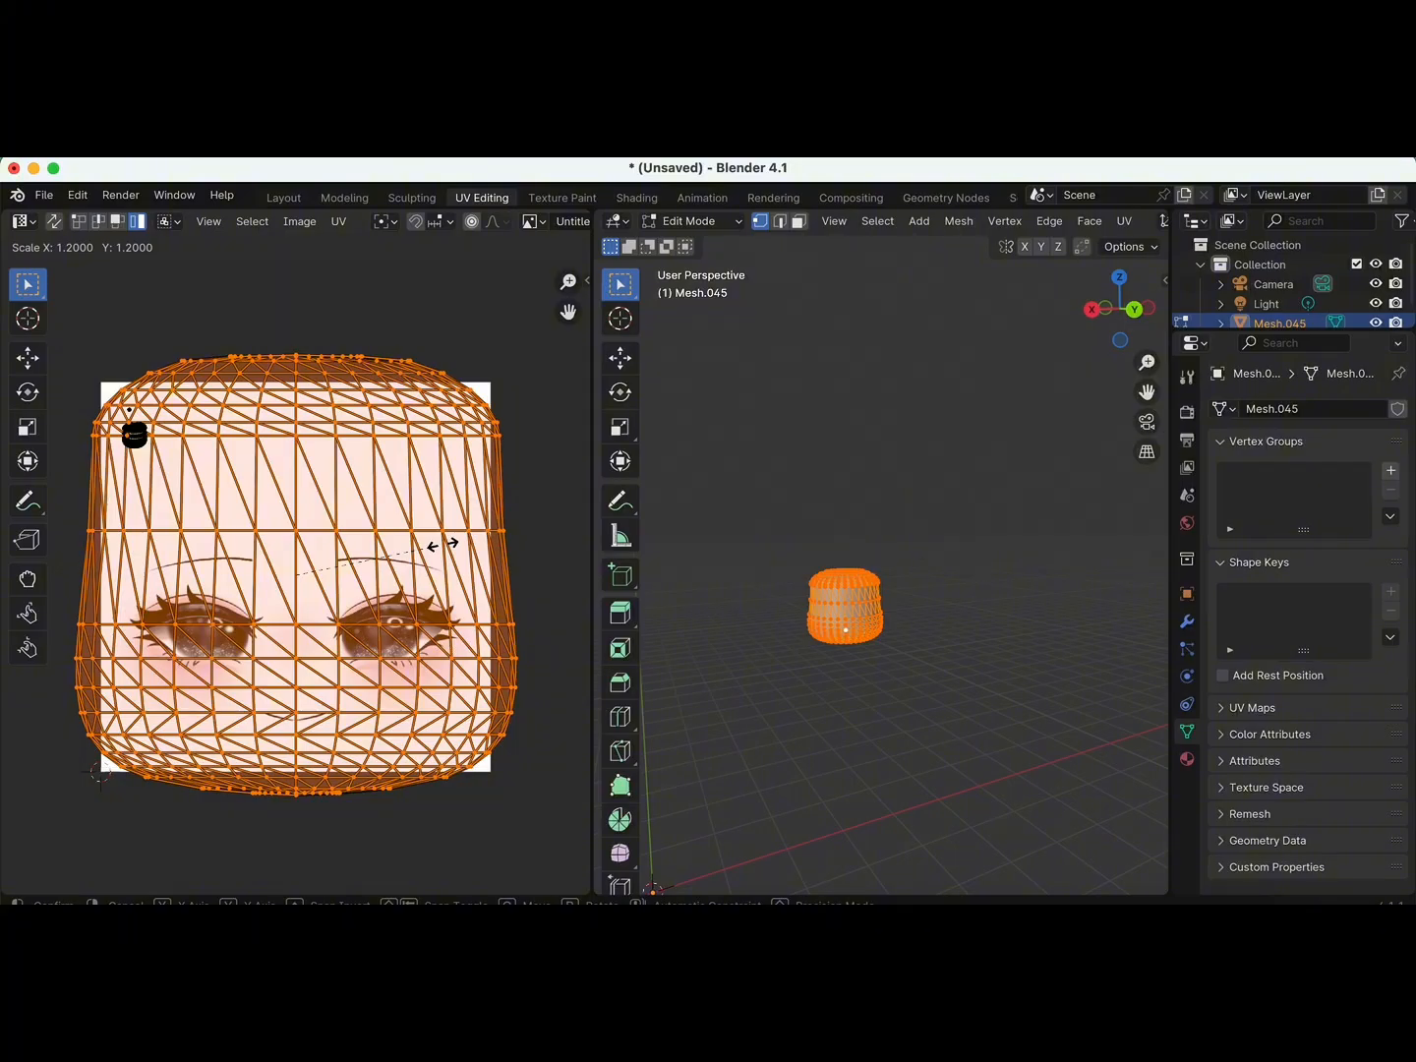
pyautogui.click(443, 544)
# Inspect the rescaled face on the deselected head in the Layout workspace, from the front and sides.
pyautogui.click(344, 198)
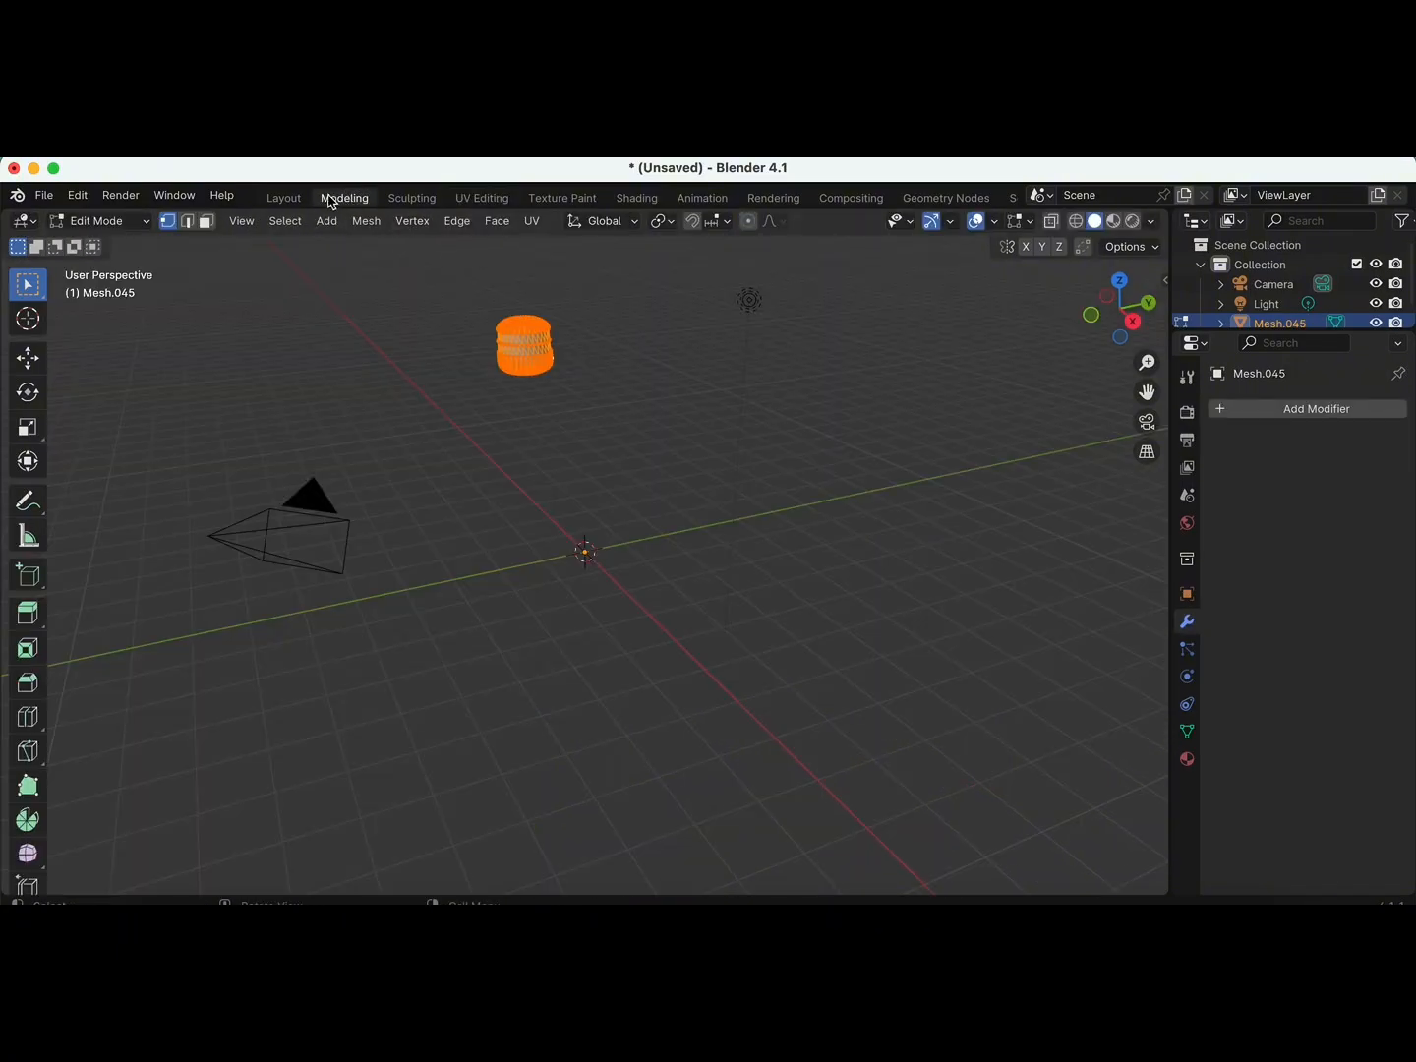
pyautogui.click(283, 197)
pyautogui.click(777, 446)
pyautogui.scroll(-5, 758, 459)
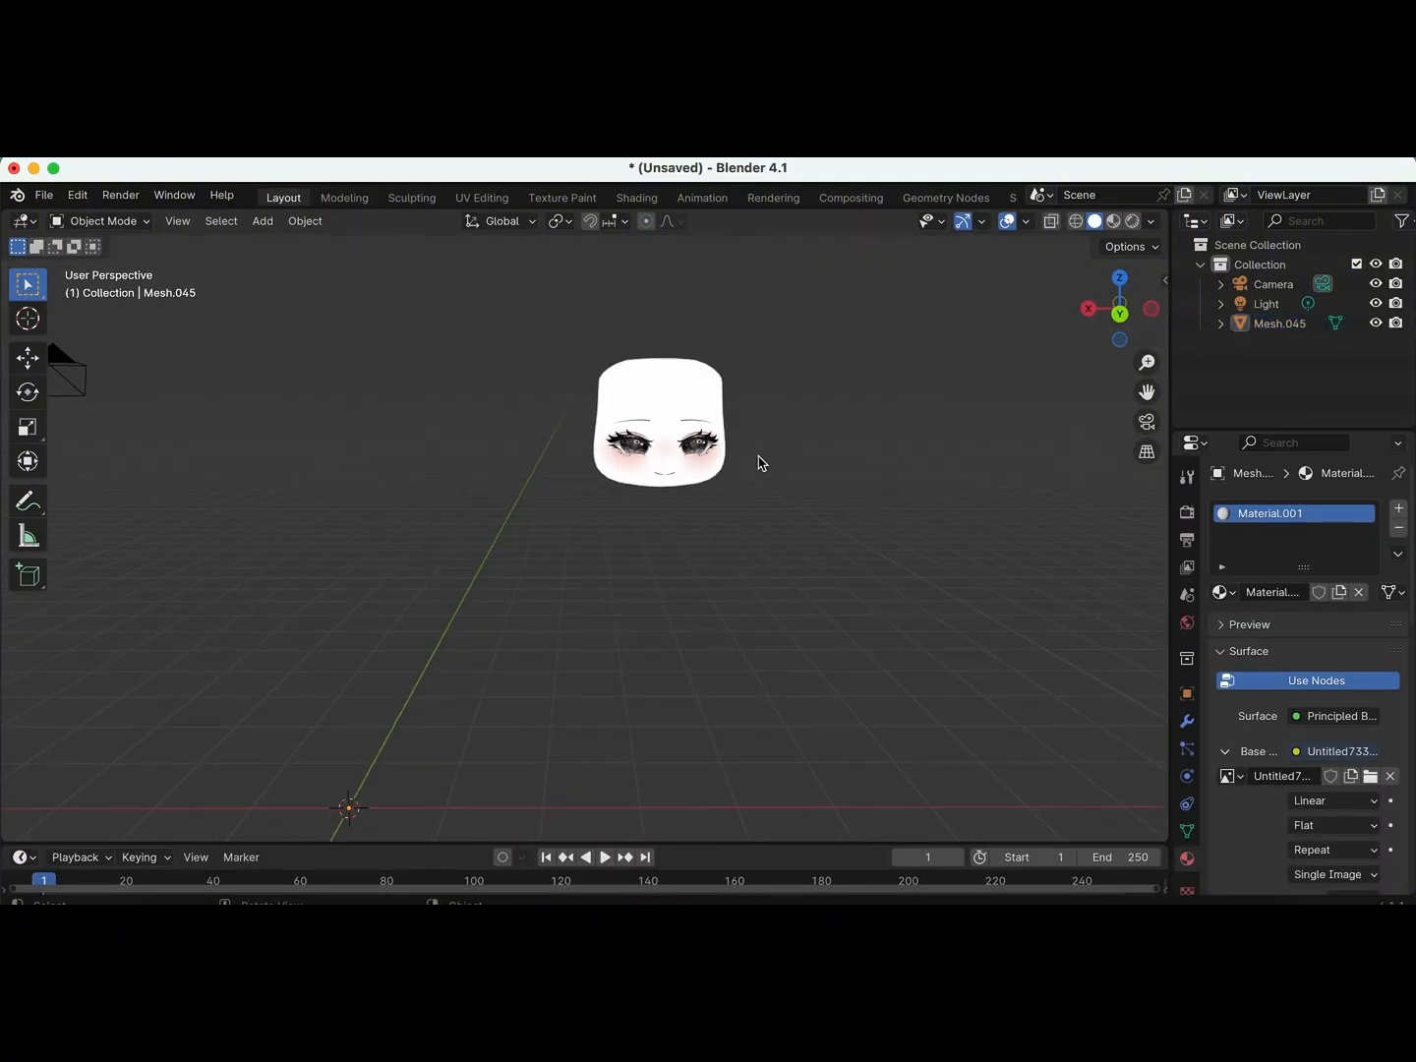
pyautogui.hscroll(5, 758, 463)
pyautogui.hscroll(-5, 759, 463)
pyautogui.hscroll(-2, 758, 463)
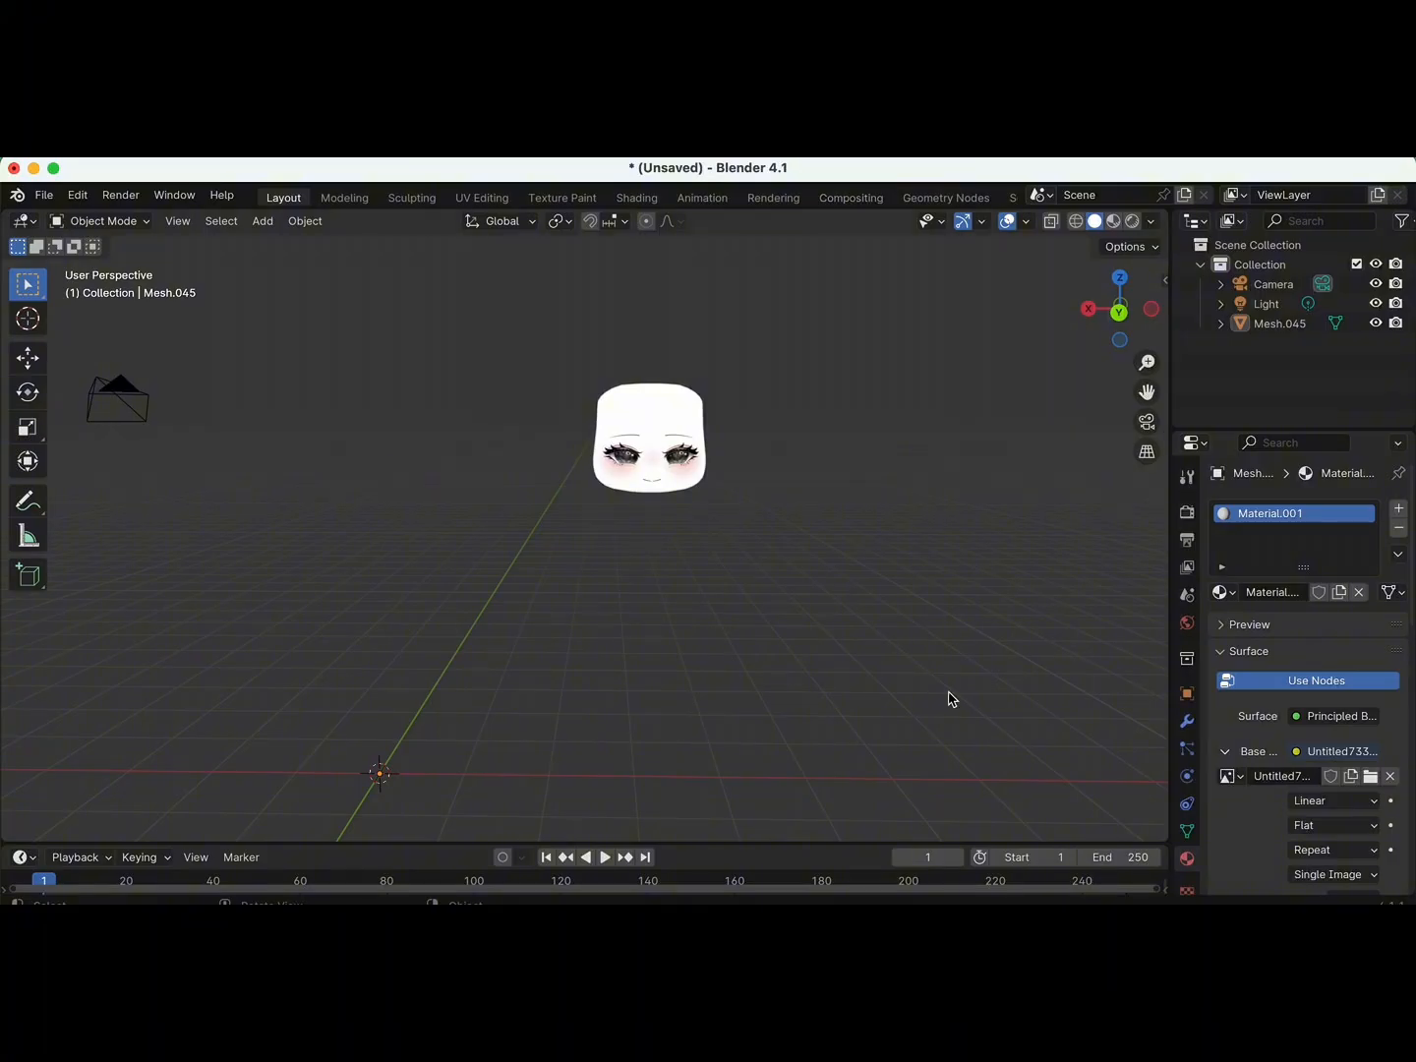
# Select the head, invert the selection and hide the camera and light.
pyautogui.click(683, 491)
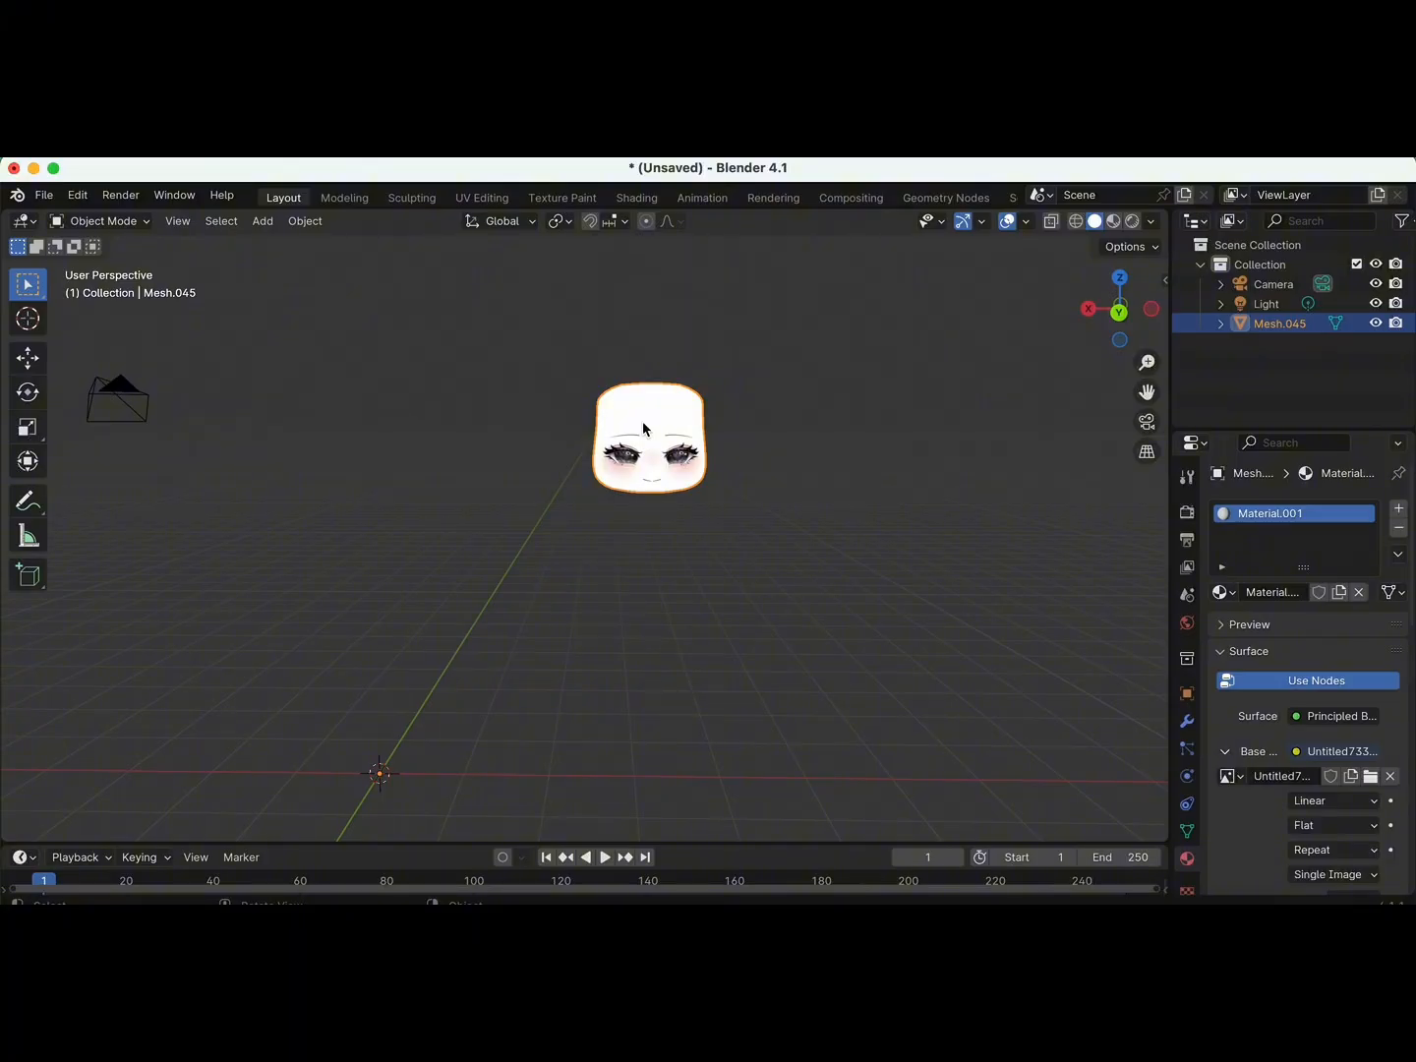
pyautogui.hotkey('ctrl', 'i')
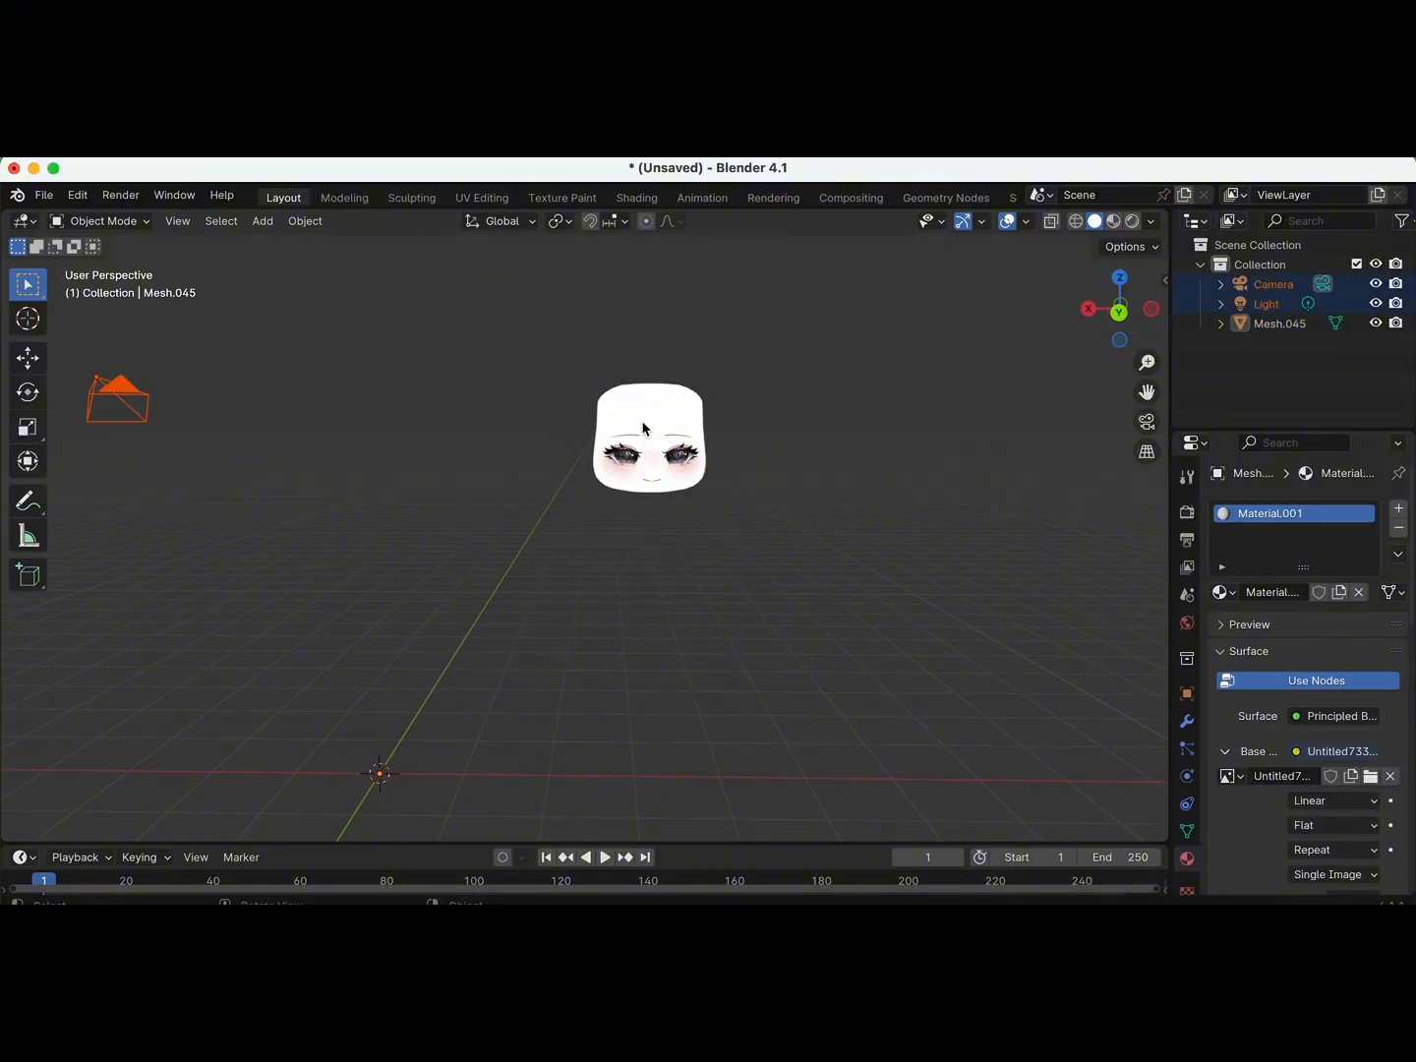
pyautogui.press('h')
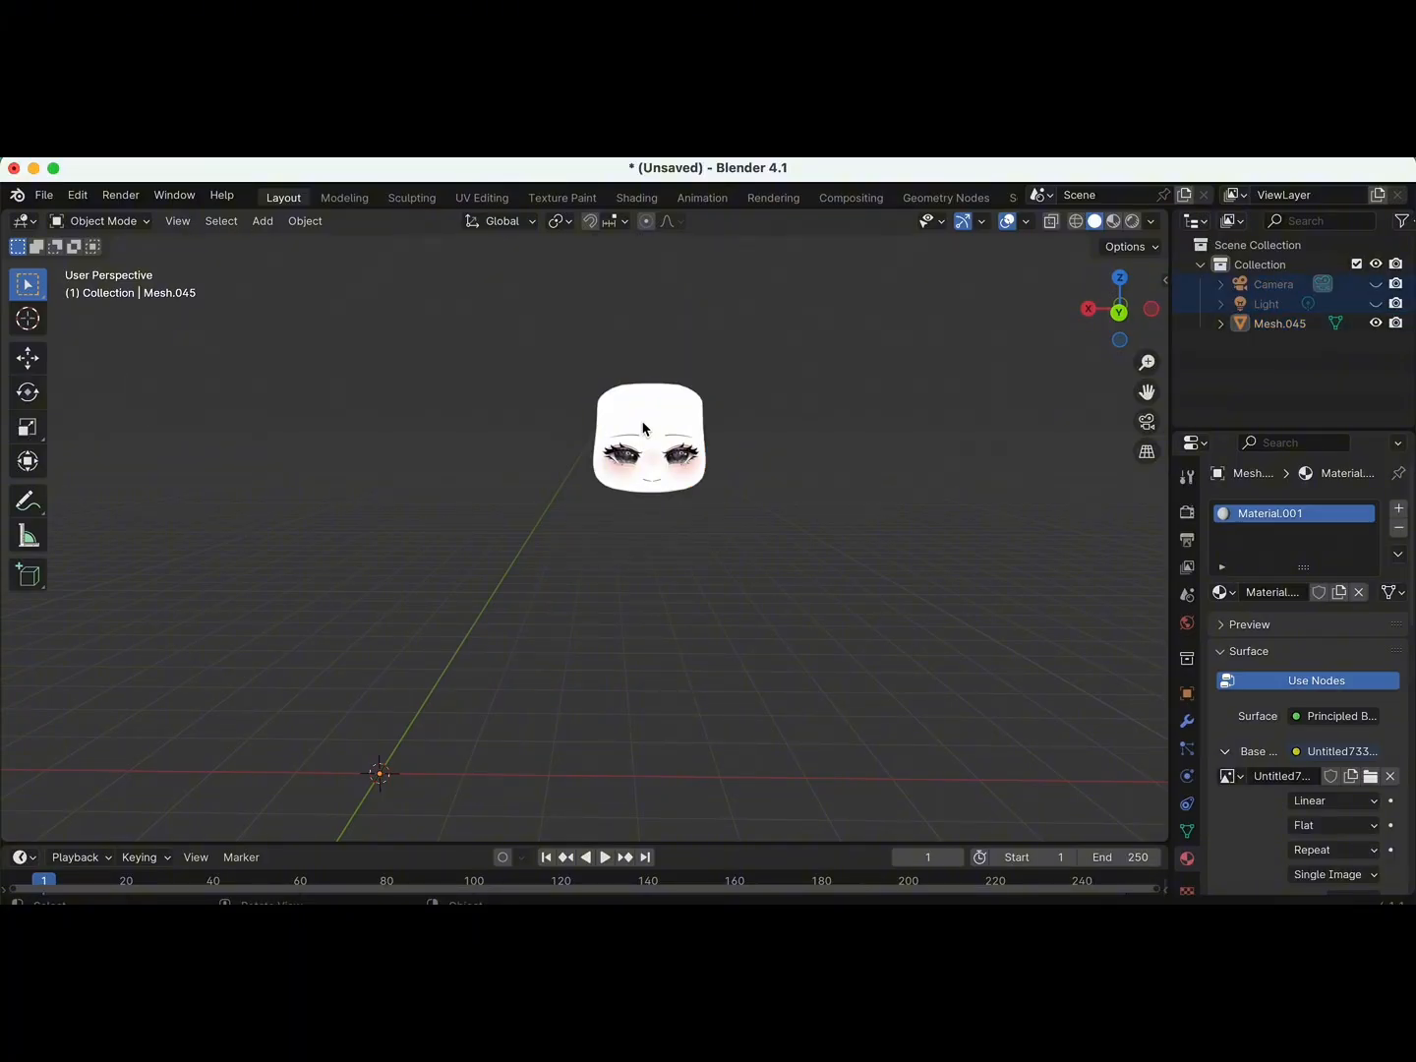
# Select the head mesh and export the scene as a Wavefront OBJ file with UV coordinates, normals and materials included.
pyautogui.click(643, 429)
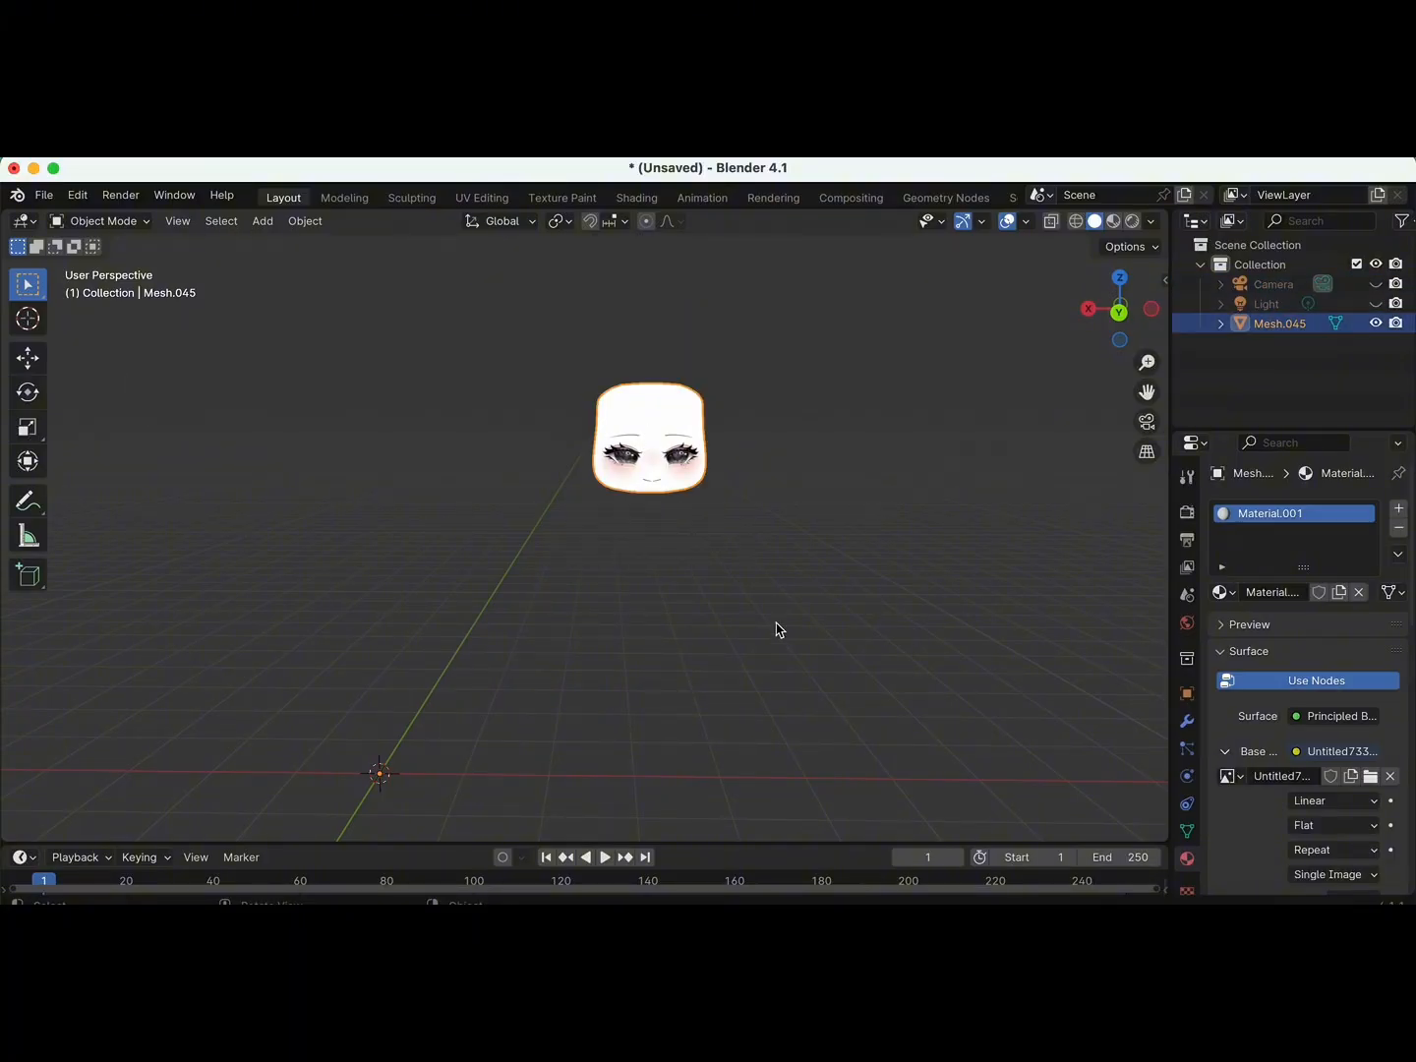
pyautogui.click(44, 196)
pyautogui.click(44, 195)
pyautogui.click(44, 195)
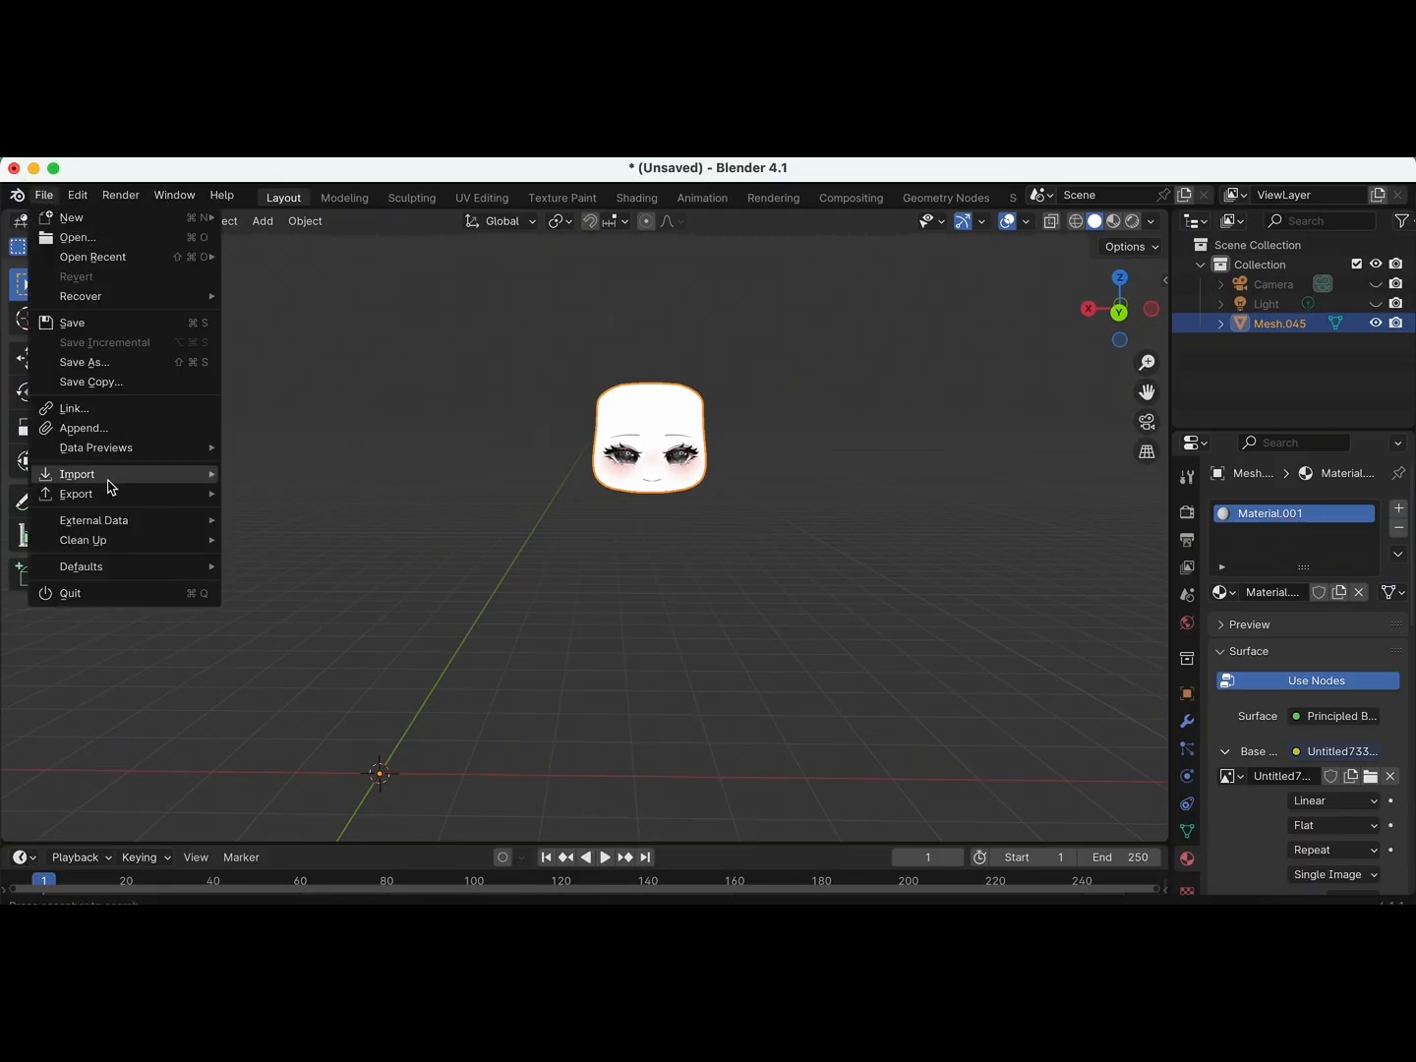
pyautogui.moveTo(101, 497)
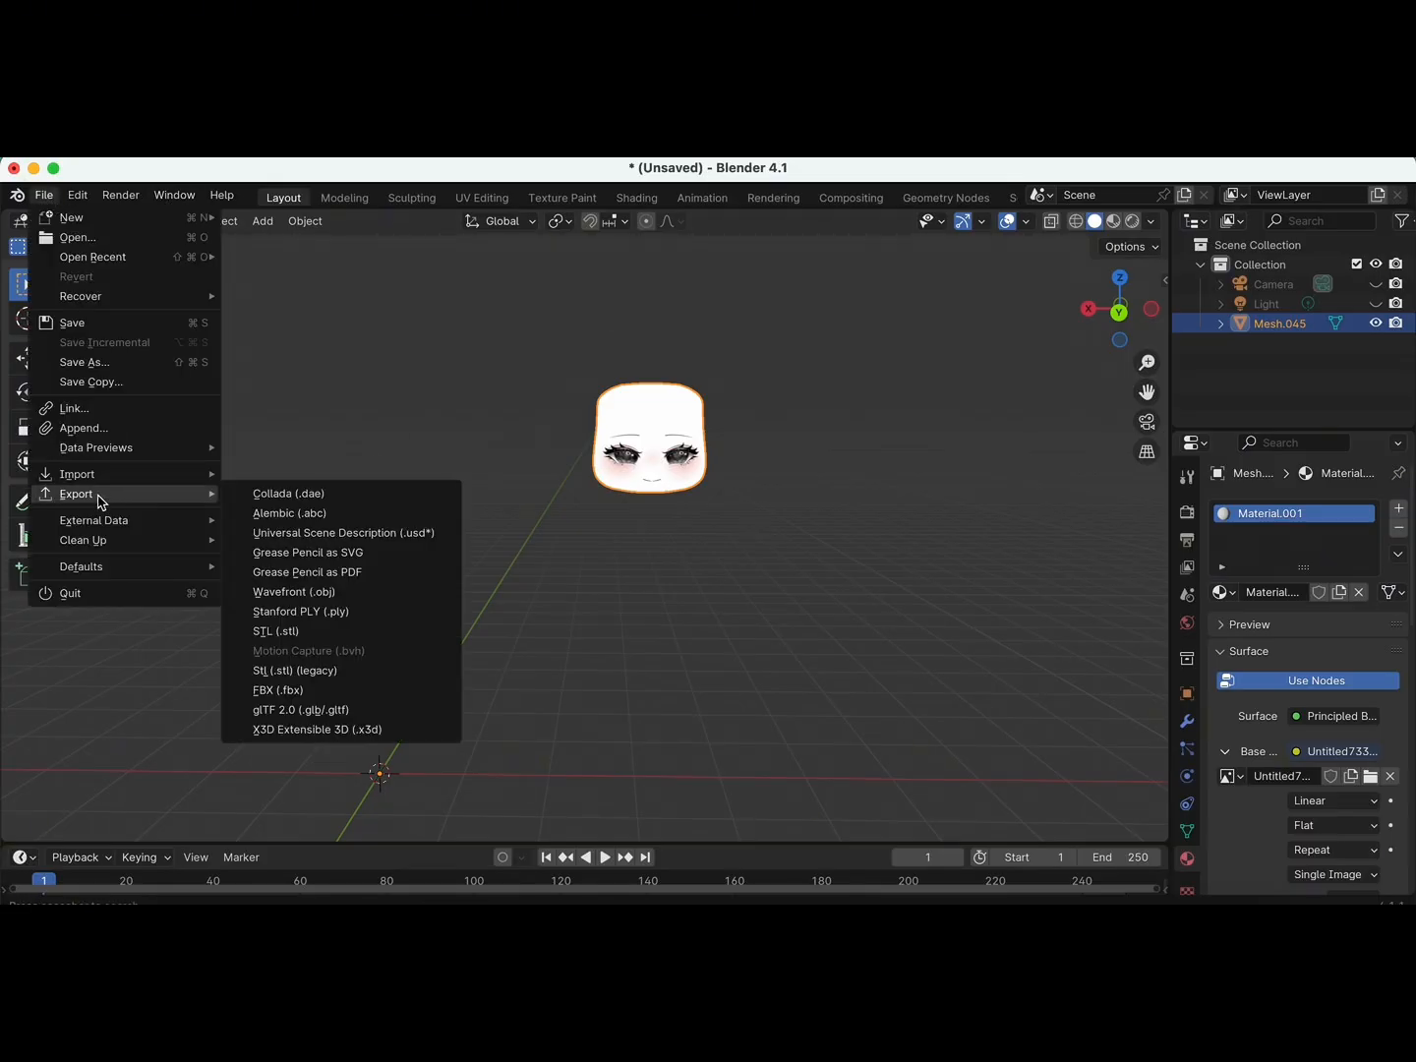
pyautogui.click(316, 594)
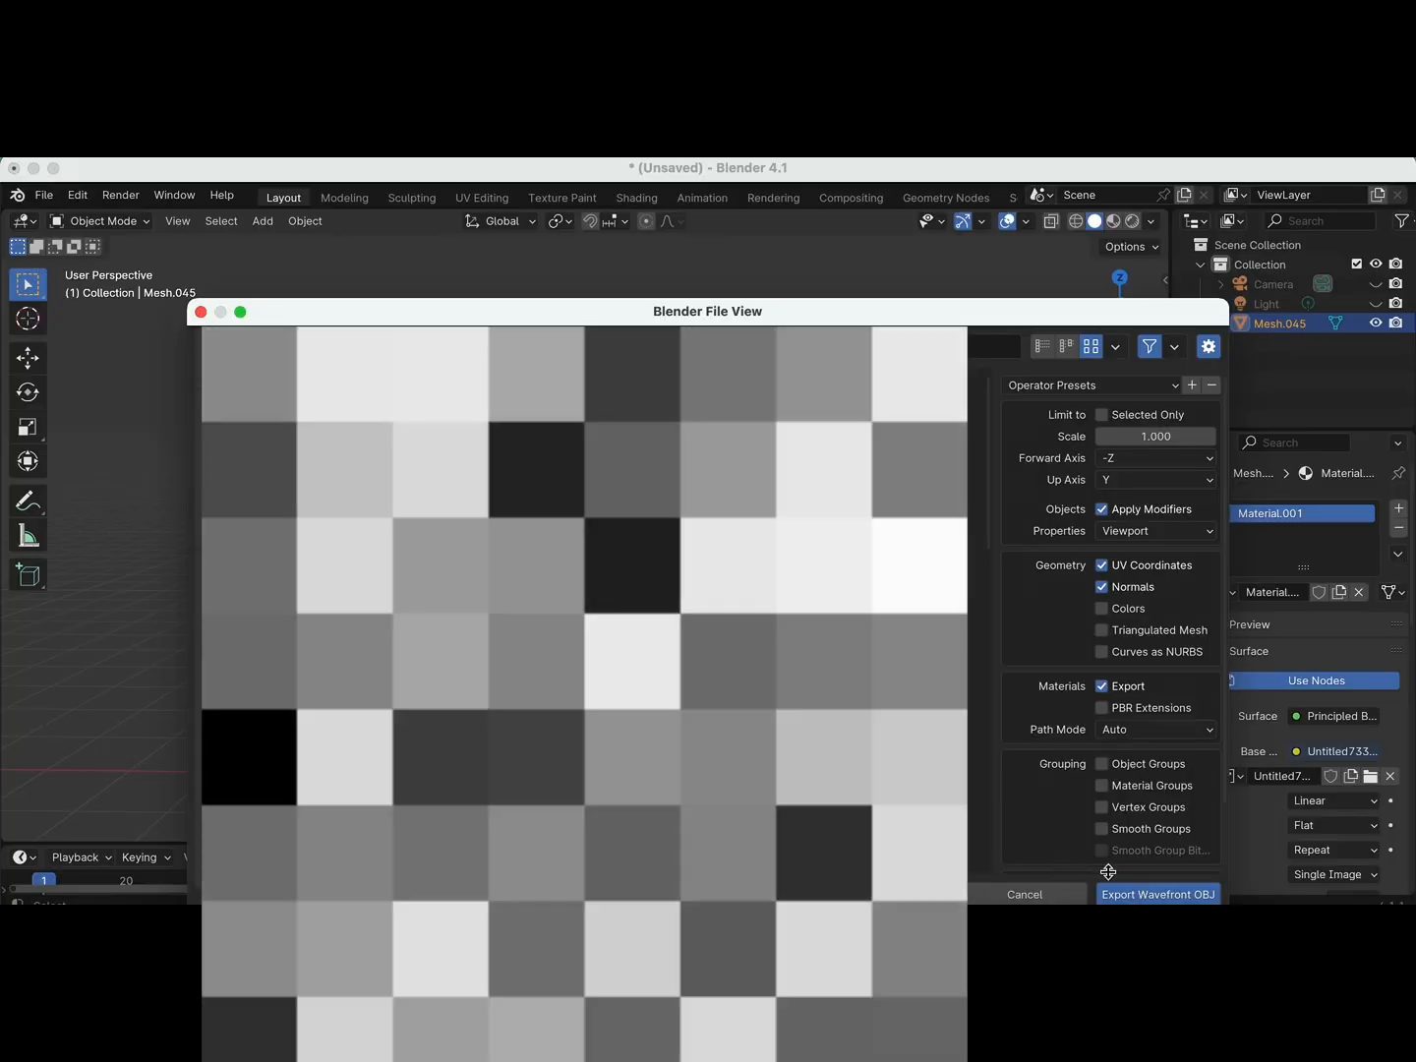
pyautogui.click(1119, 894)
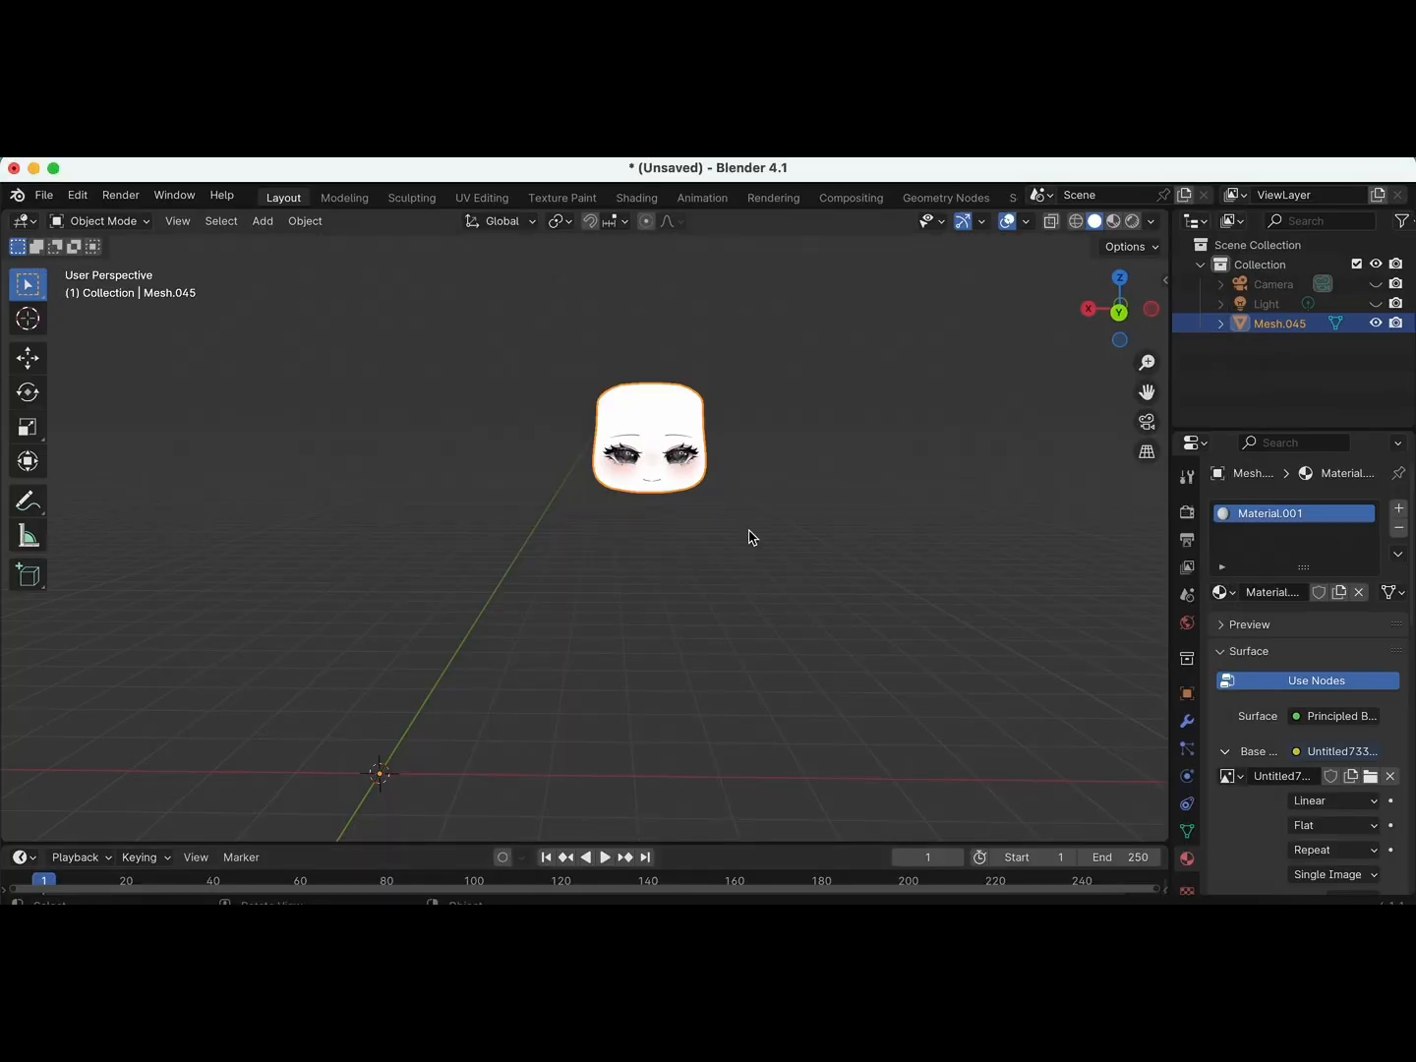
# Turn on the Face Orientation overlay and inspect the head's face normals from the side and front.
pyautogui.click(13, 169)
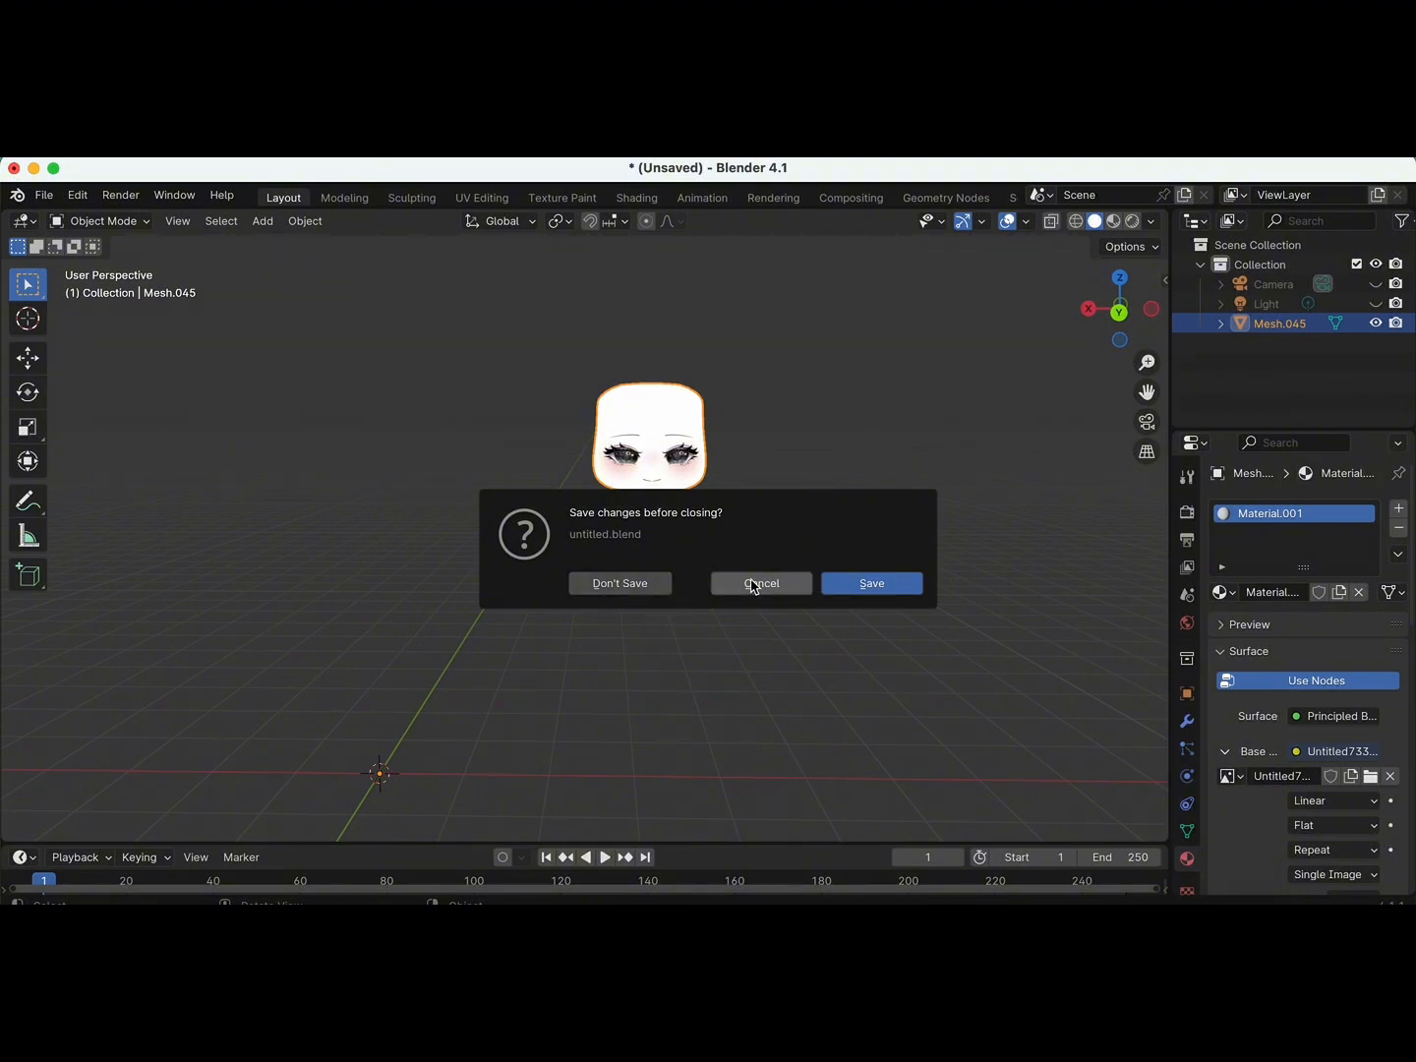
pyautogui.click(753, 584)
pyautogui.click(1026, 220)
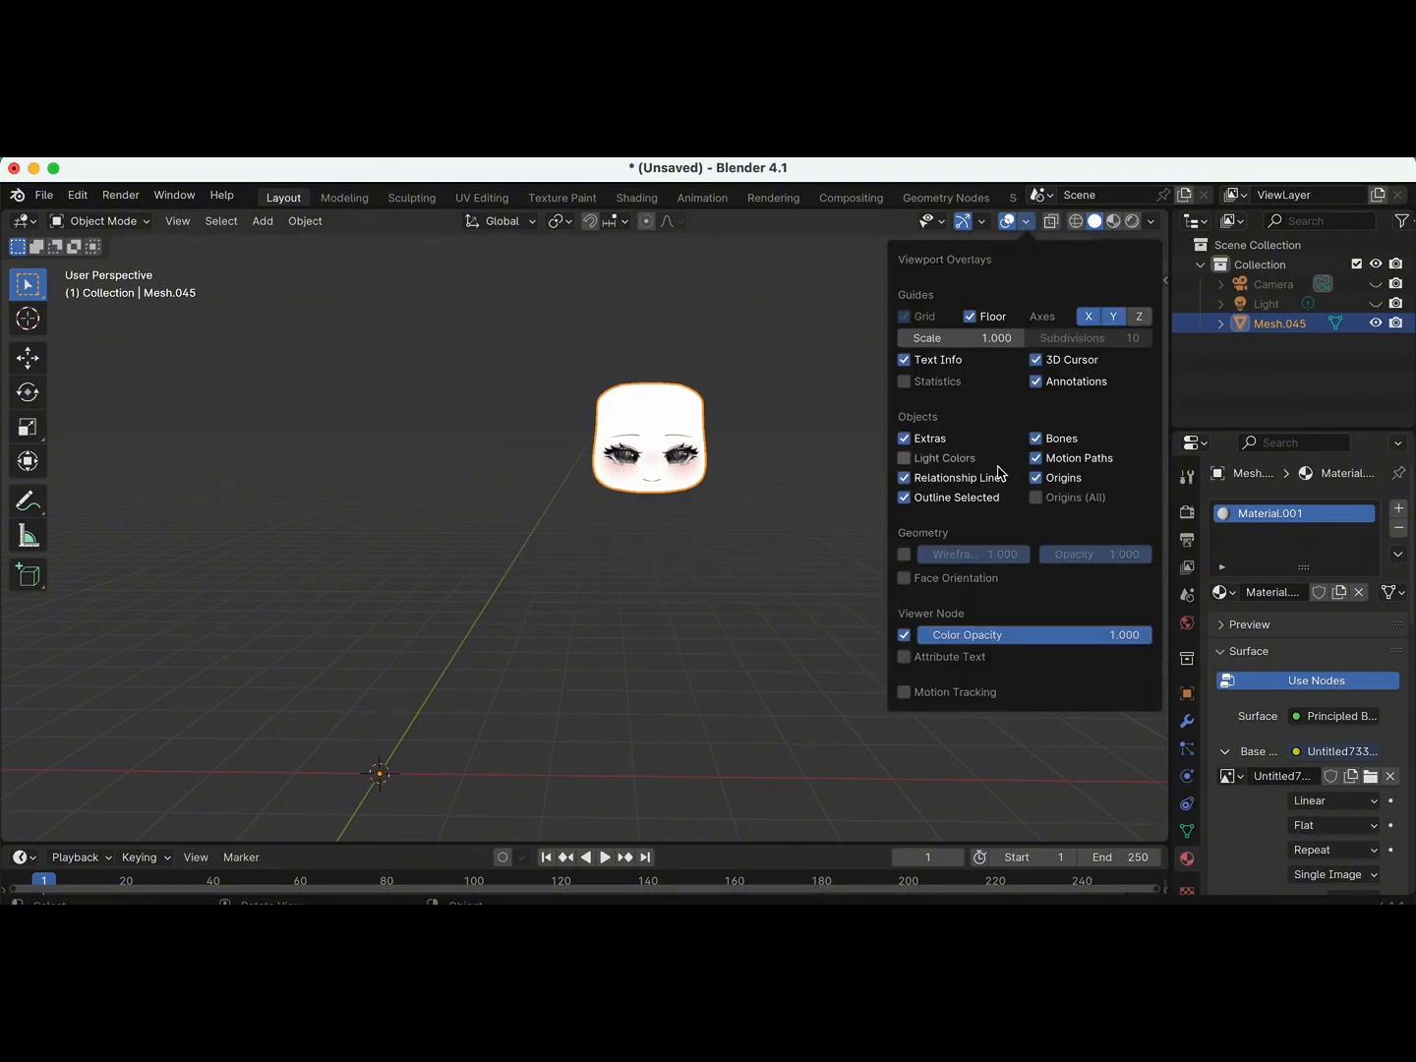
pyautogui.click(904, 578)
pyautogui.moveTo(866, 551); pyautogui.dragTo(670, 380, button='middle')
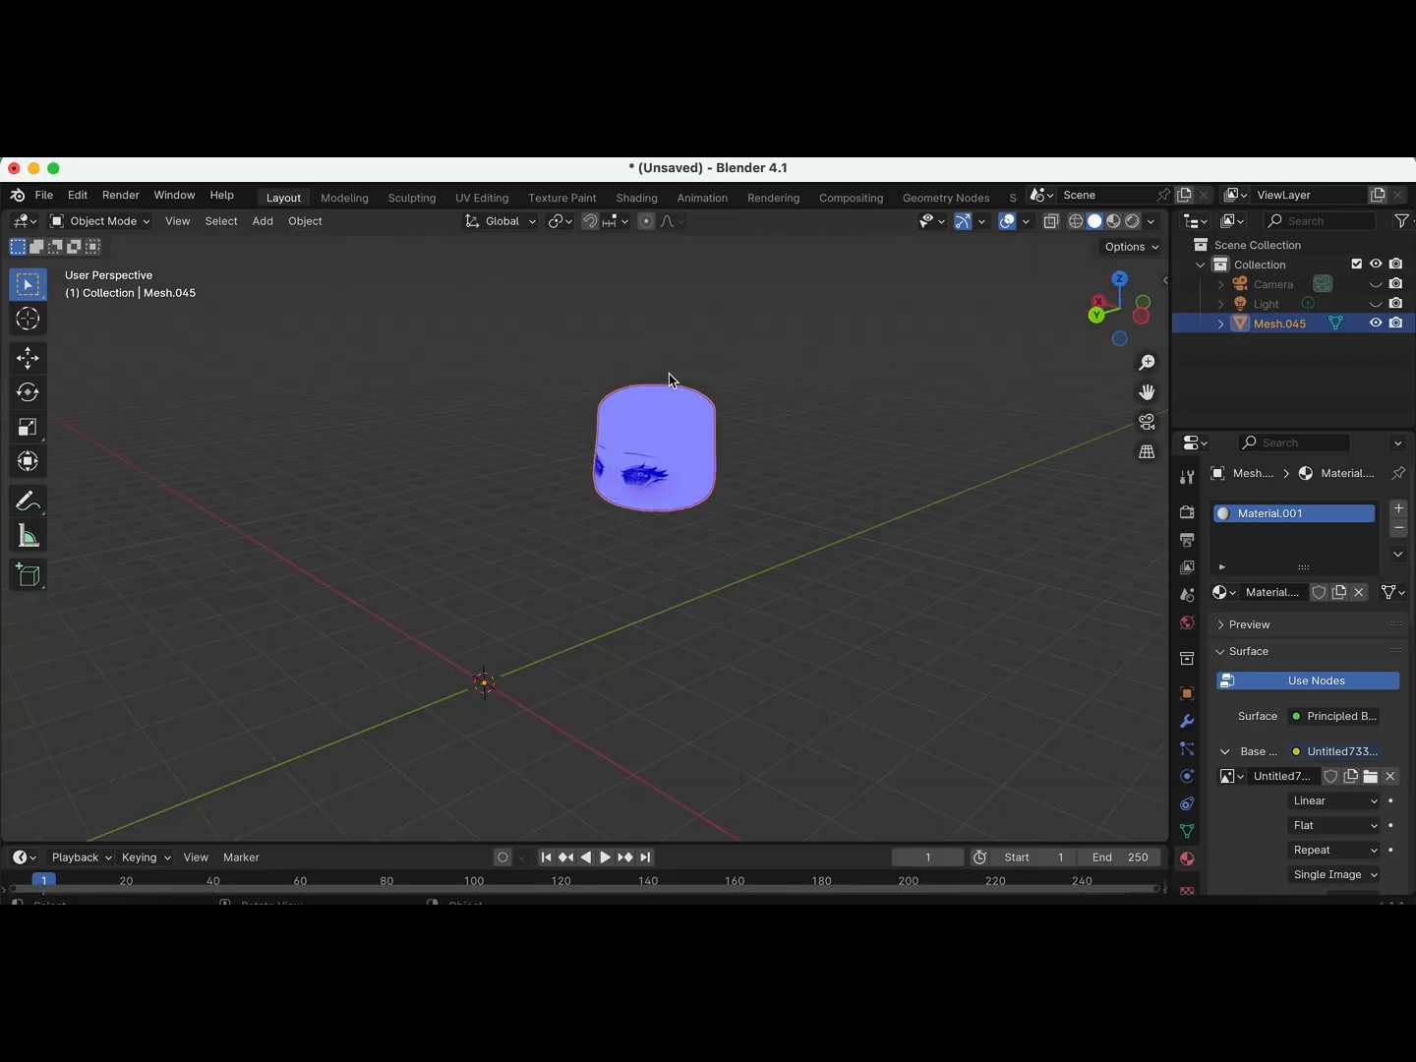
pyautogui.hscroll(10, 669, 379)
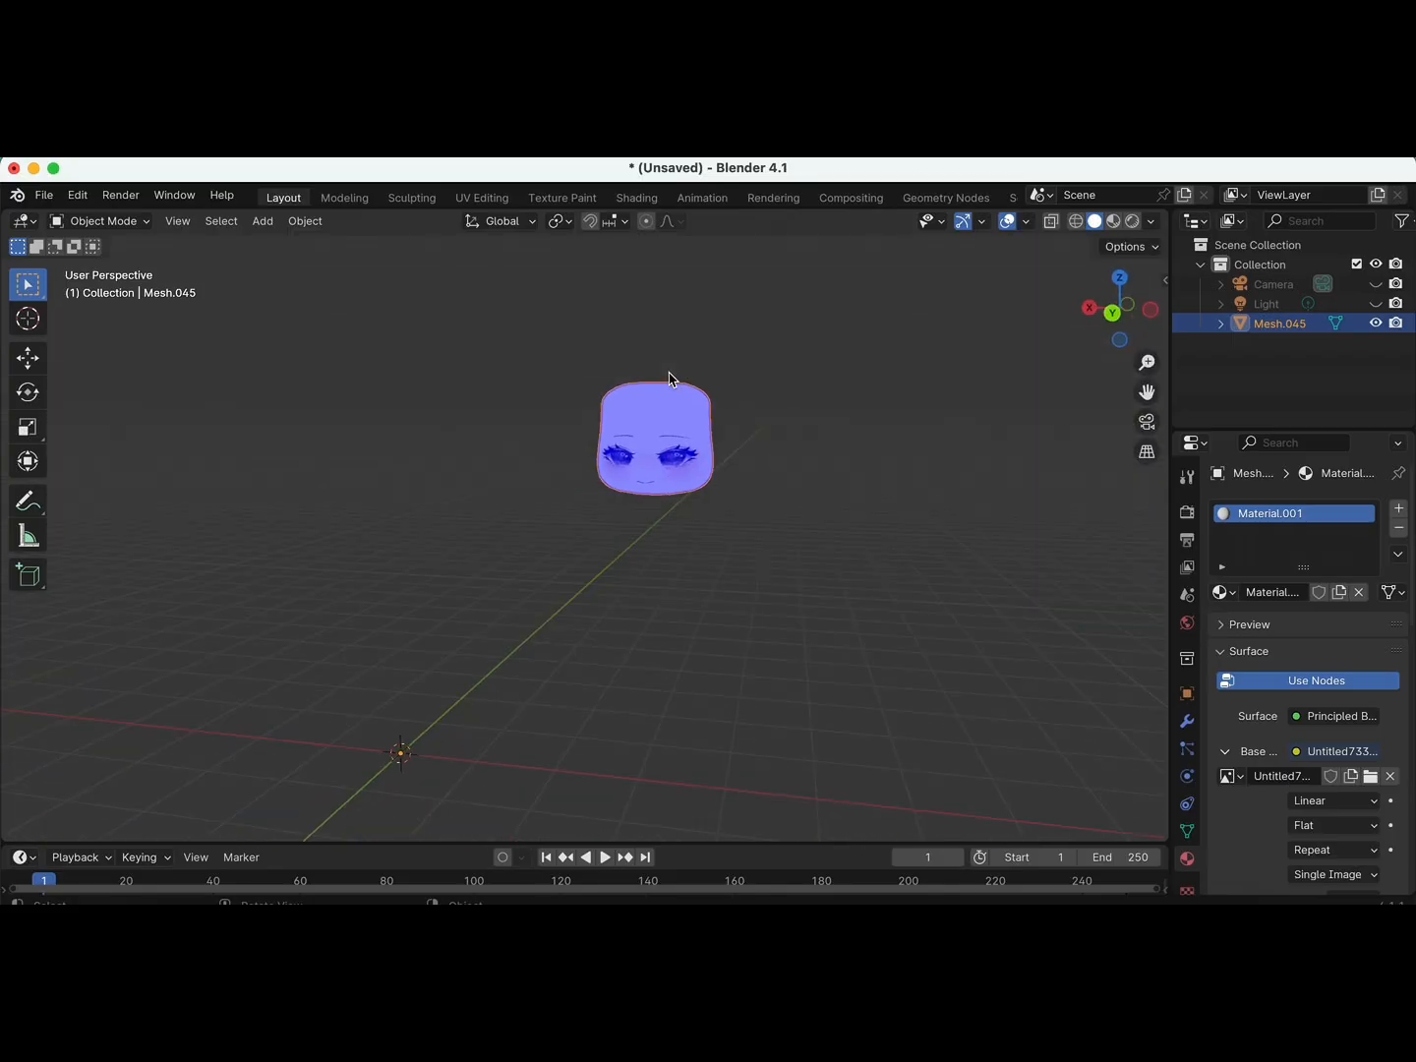
pyautogui.hscroll(2, 669, 380)
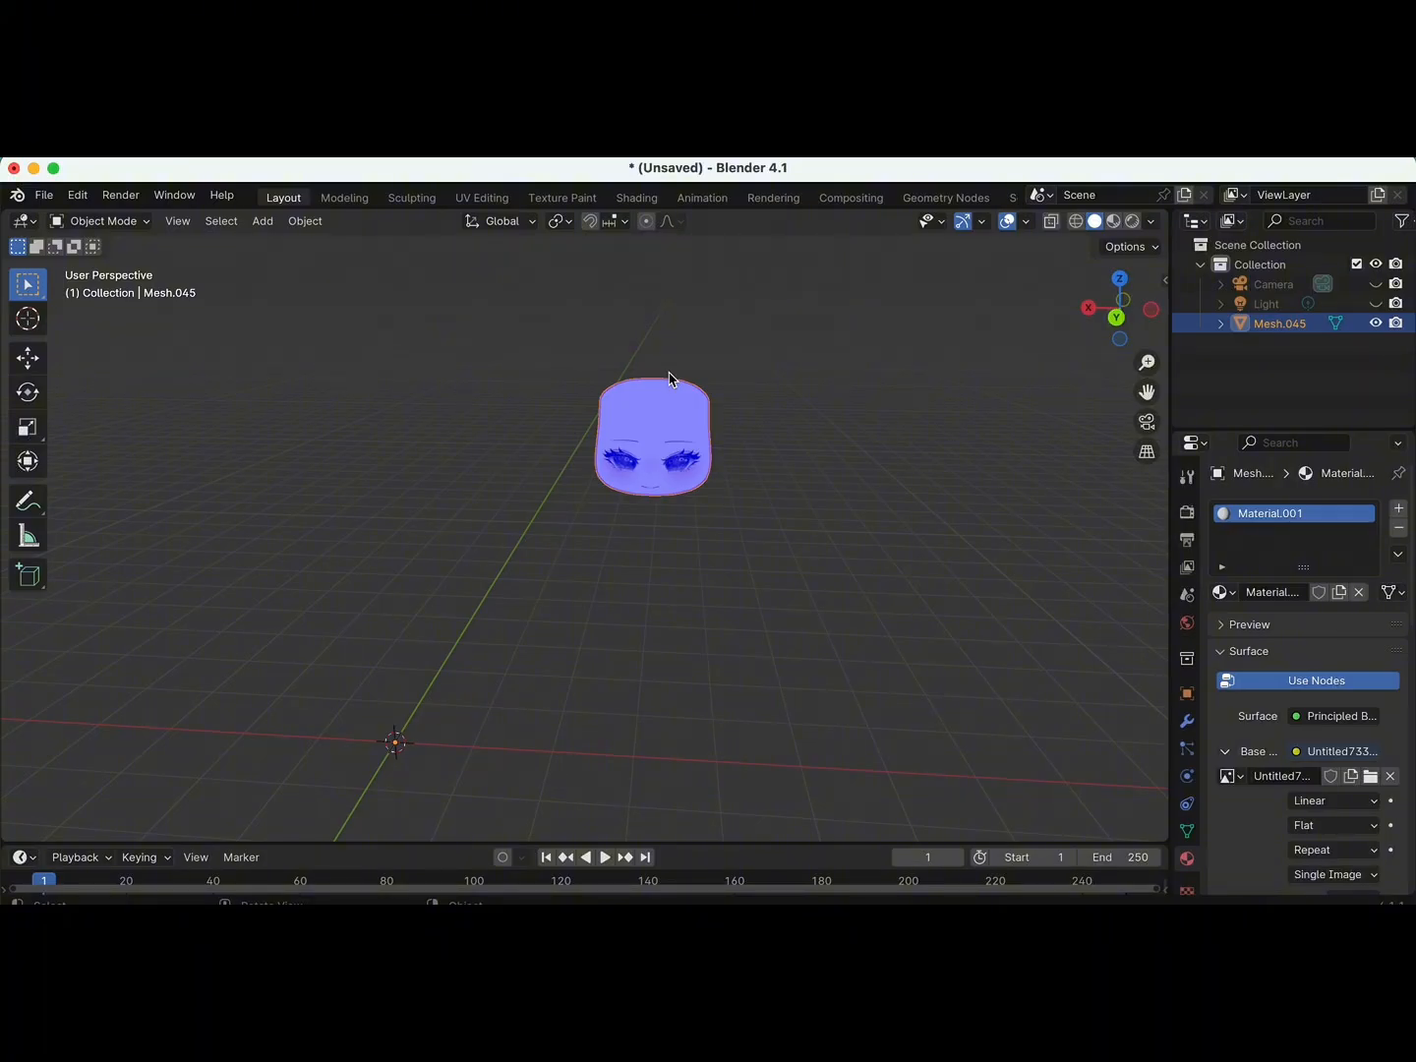
# Turn off the Face Orientation overlay and close the file without saving it.
pyautogui.click(1027, 221)
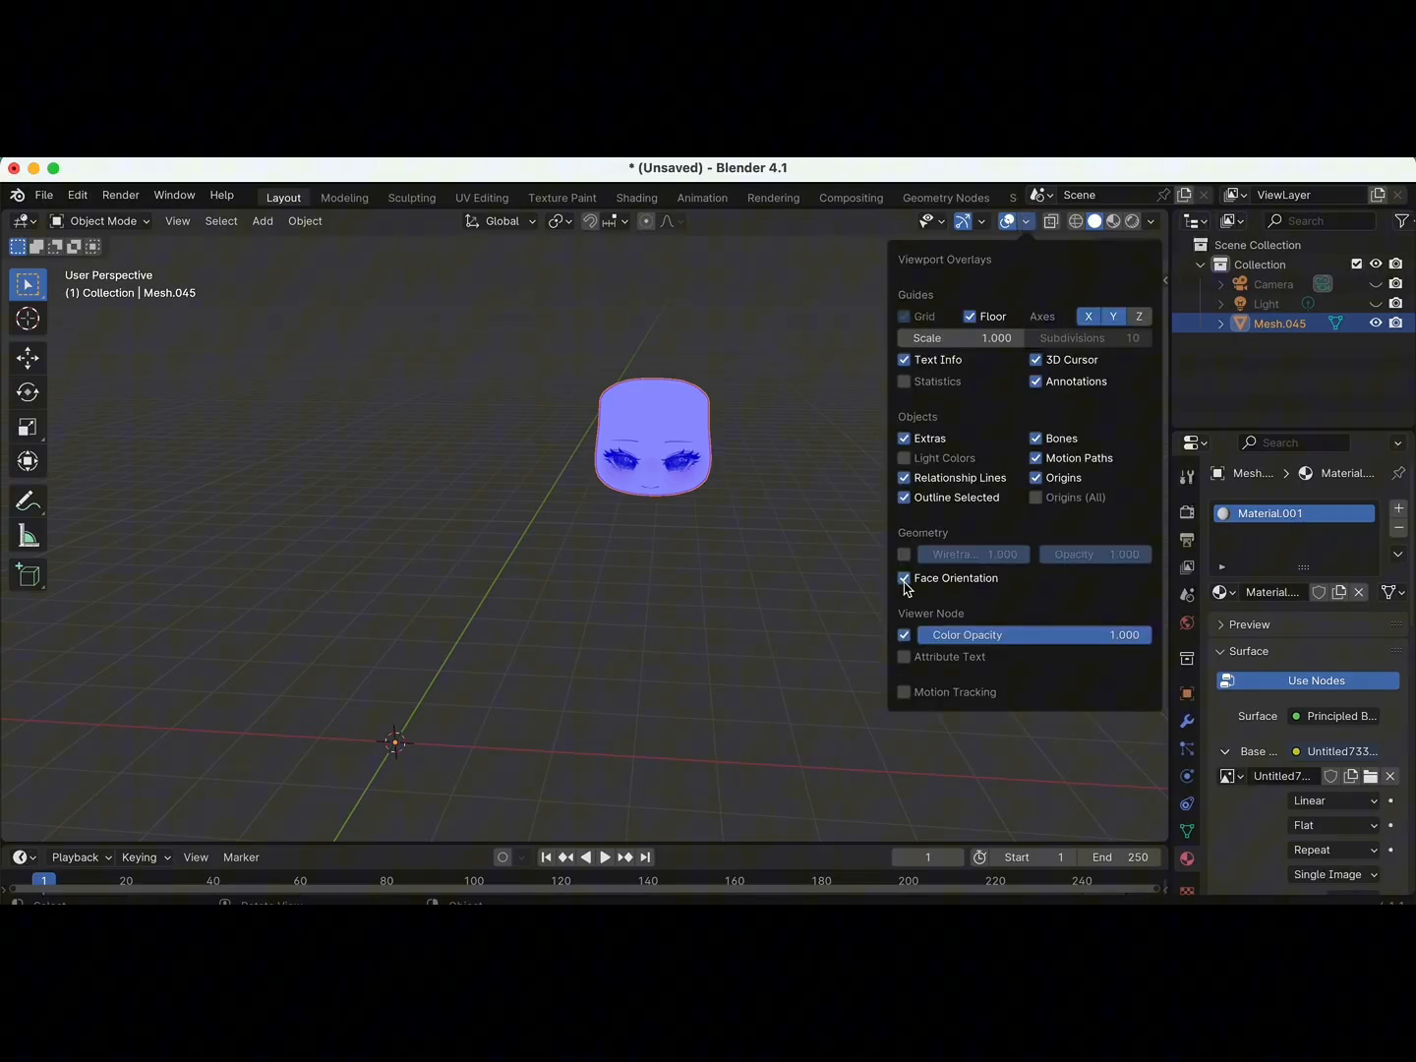
pyautogui.click(1027, 224)
pyautogui.click(1028, 225)
pyautogui.click(907, 579)
pyautogui.click(14, 169)
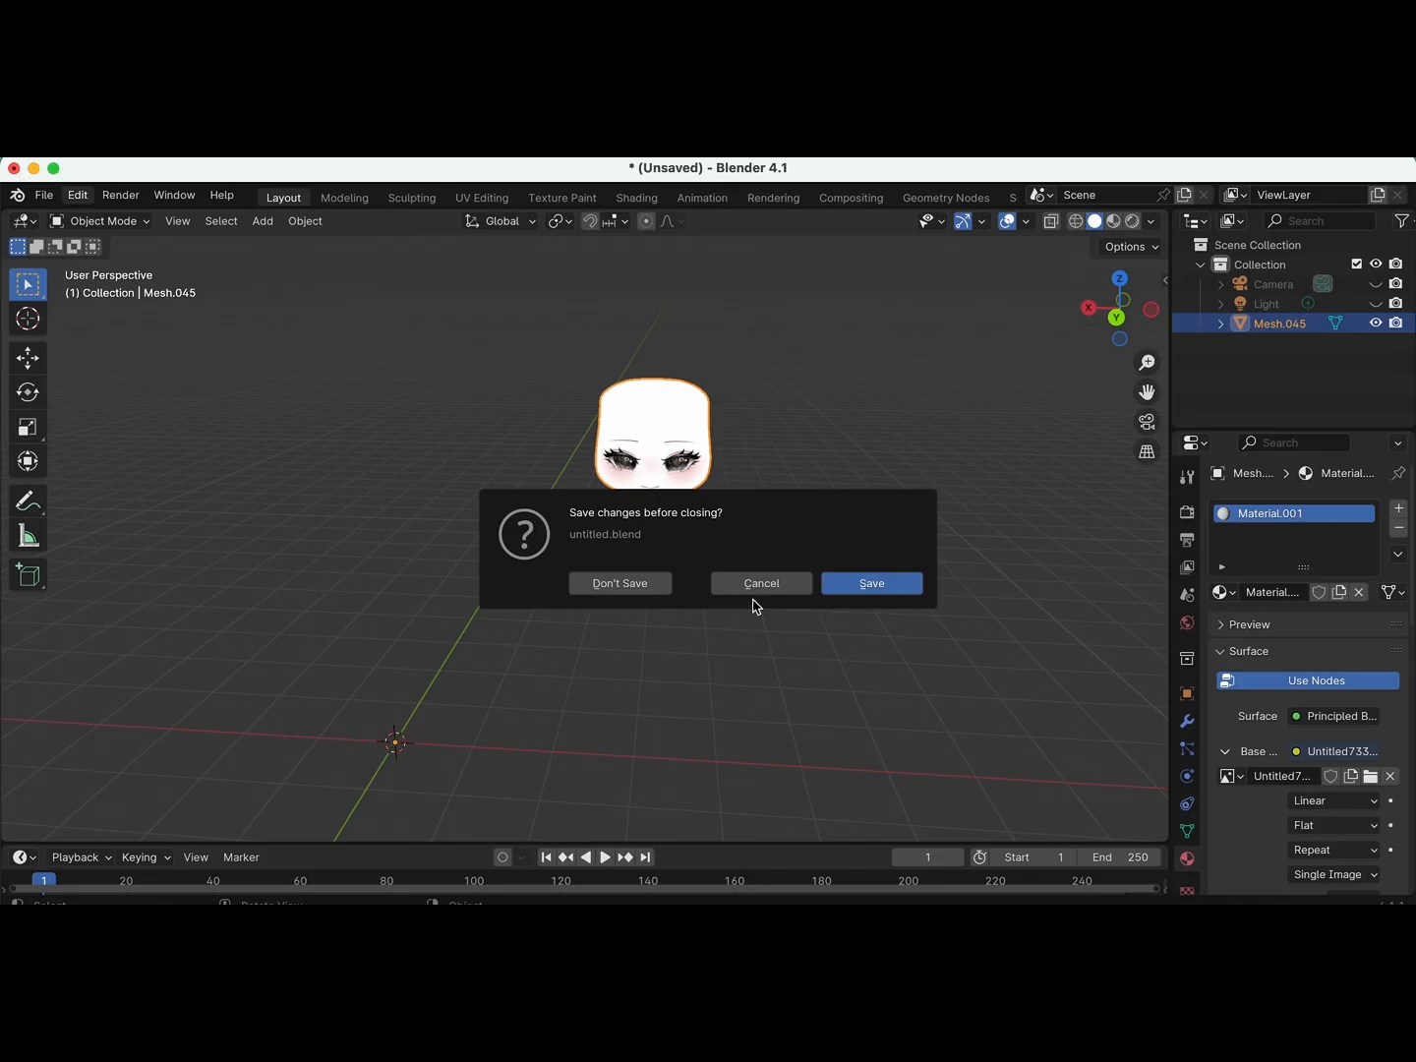
pyautogui.click(639, 590)
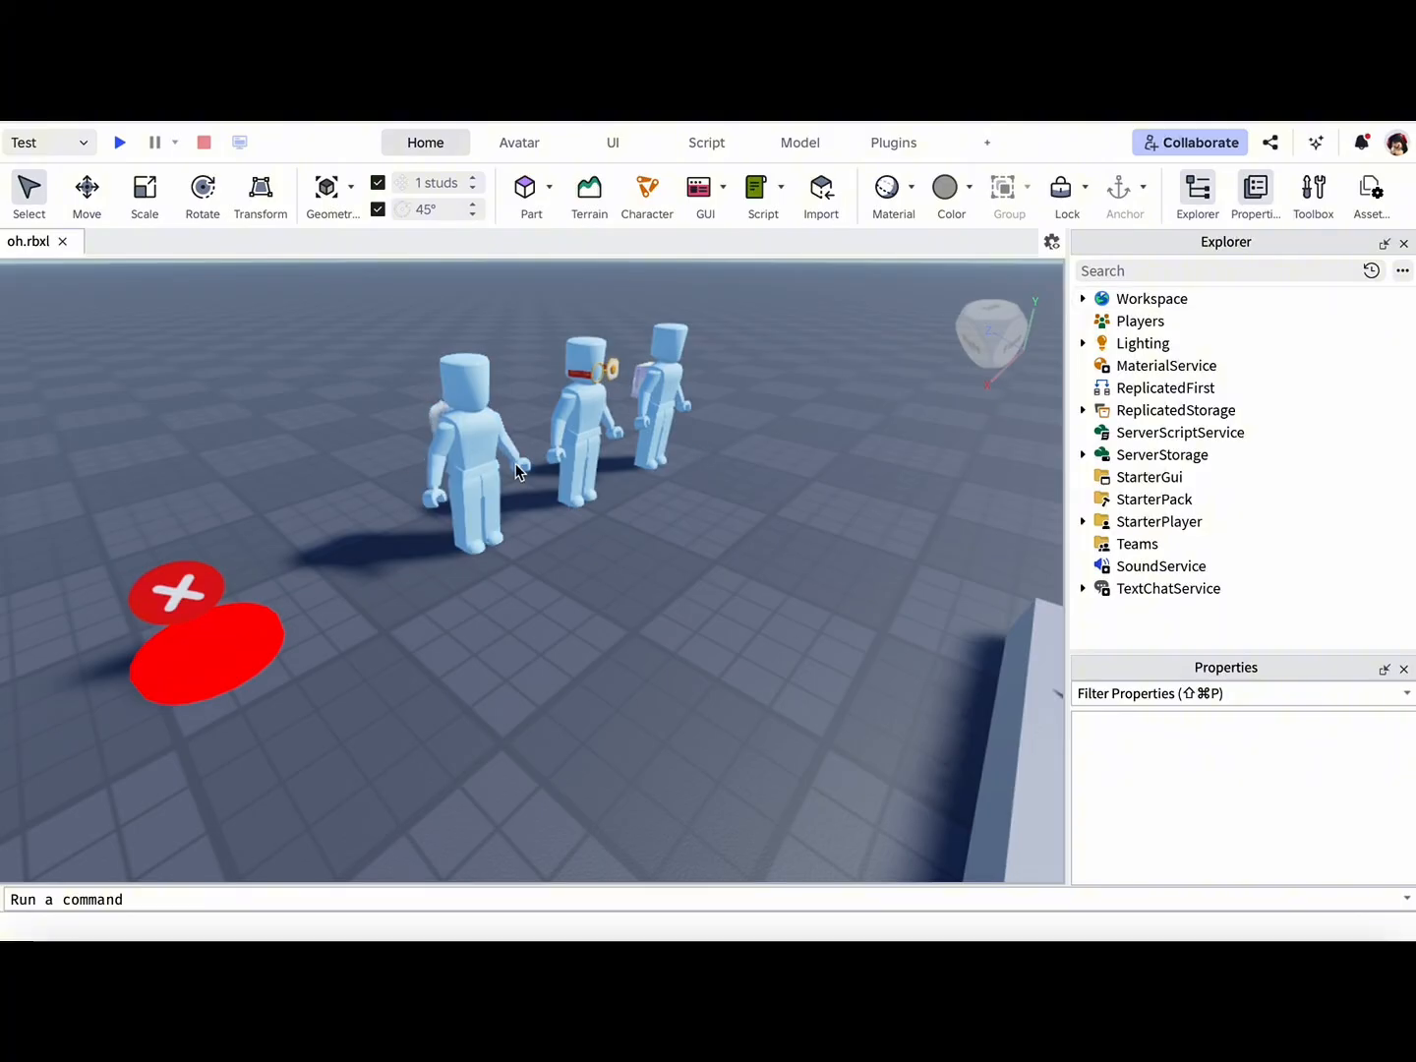
# Look over the YouTube tutorial on trying on Roblox UGC concepts, including the links in its description.
pyautogui.scroll(-5, 708, 661)
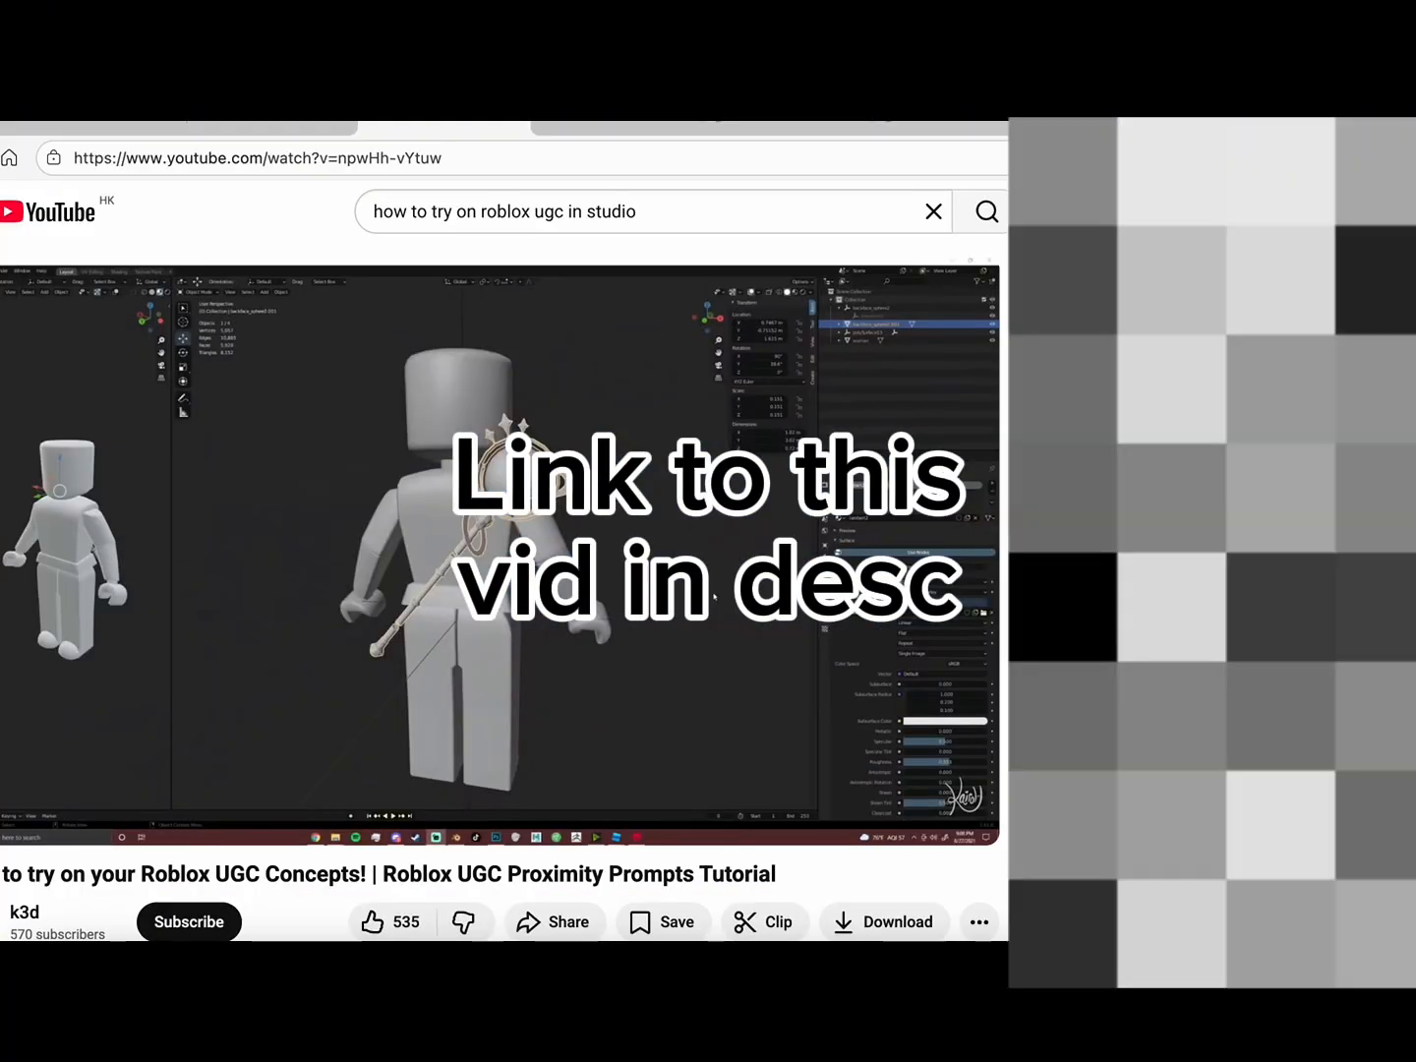
pyautogui.scroll(-2, 54, 865)
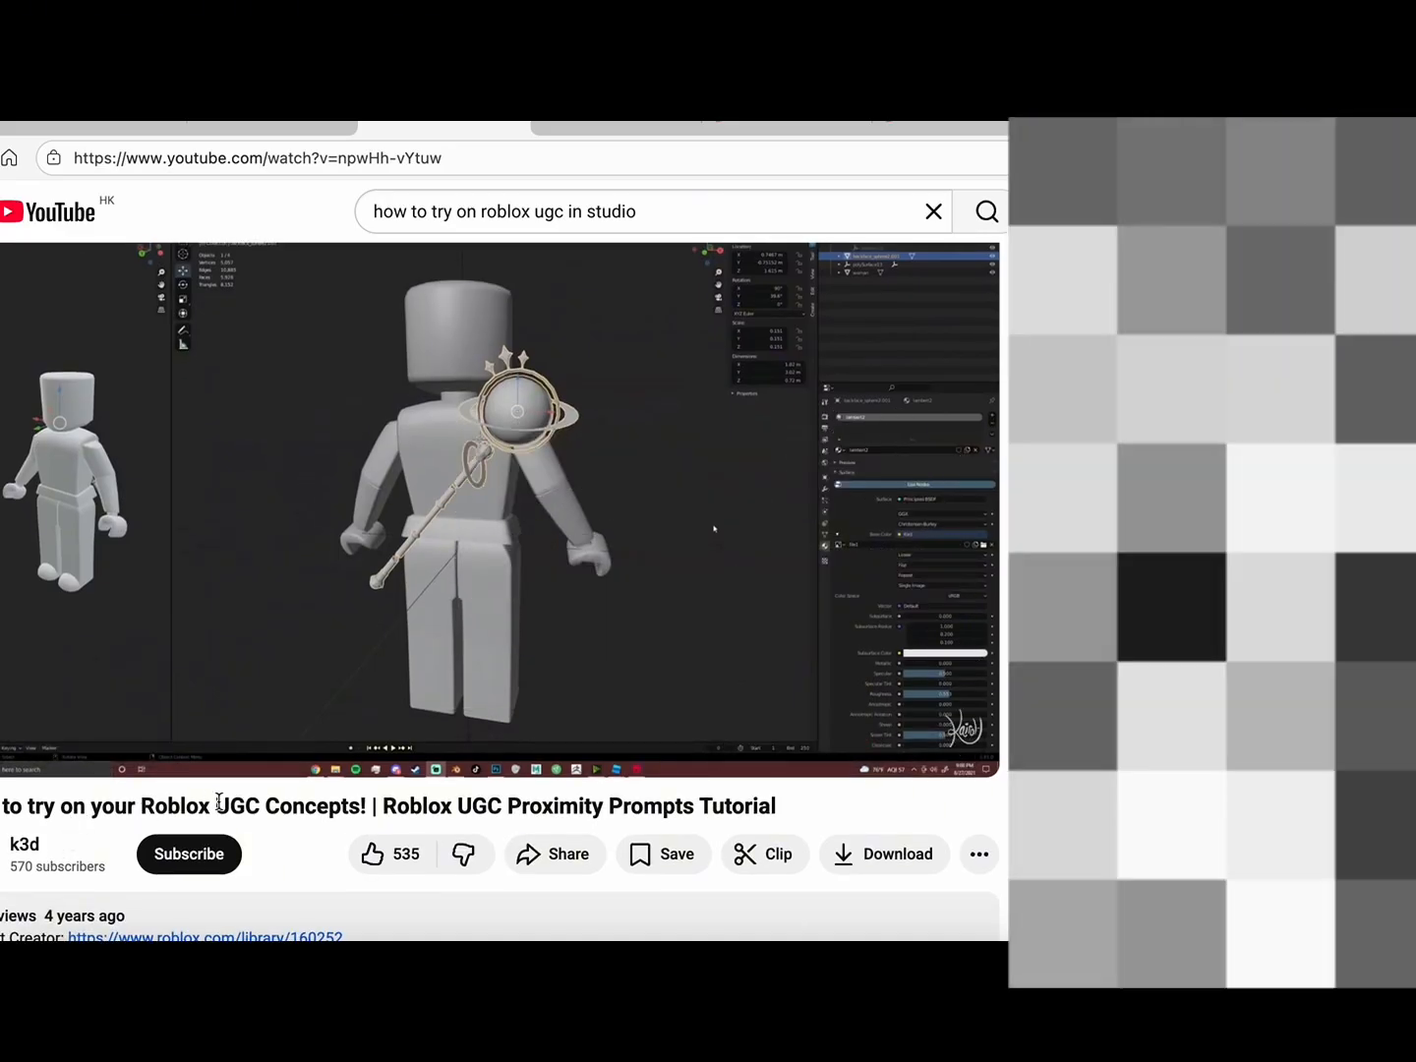
pyautogui.moveTo(265, 804); pyautogui.dragTo(373, 803)
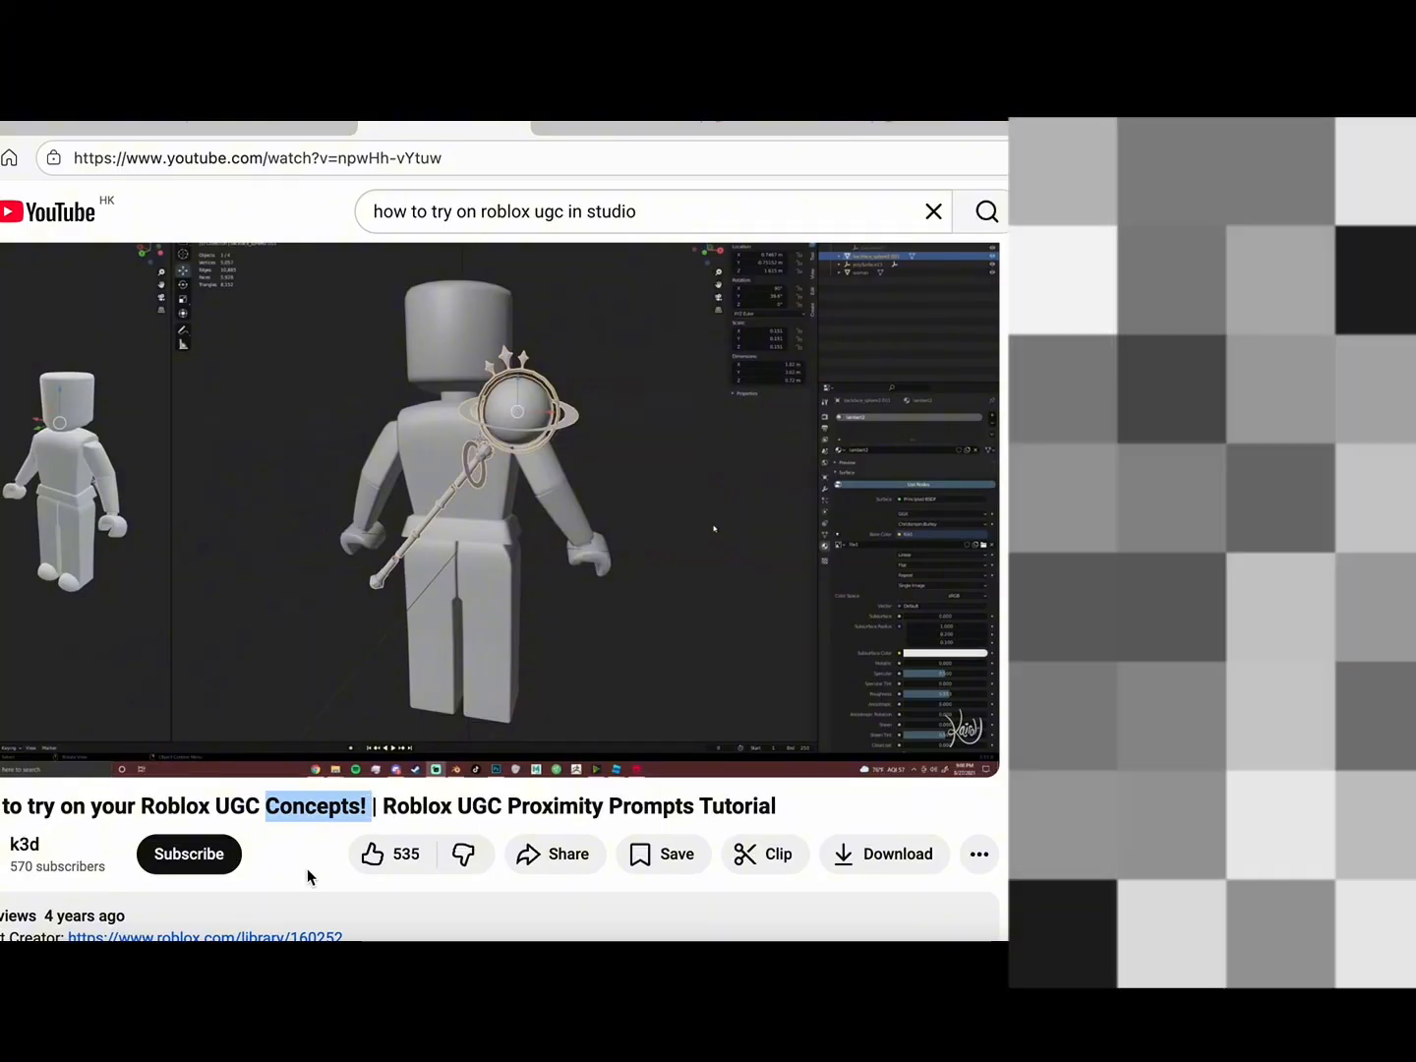
pyautogui.click(306, 868)
pyautogui.scroll(-2, 308, 870)
pyautogui.click(489, 852)
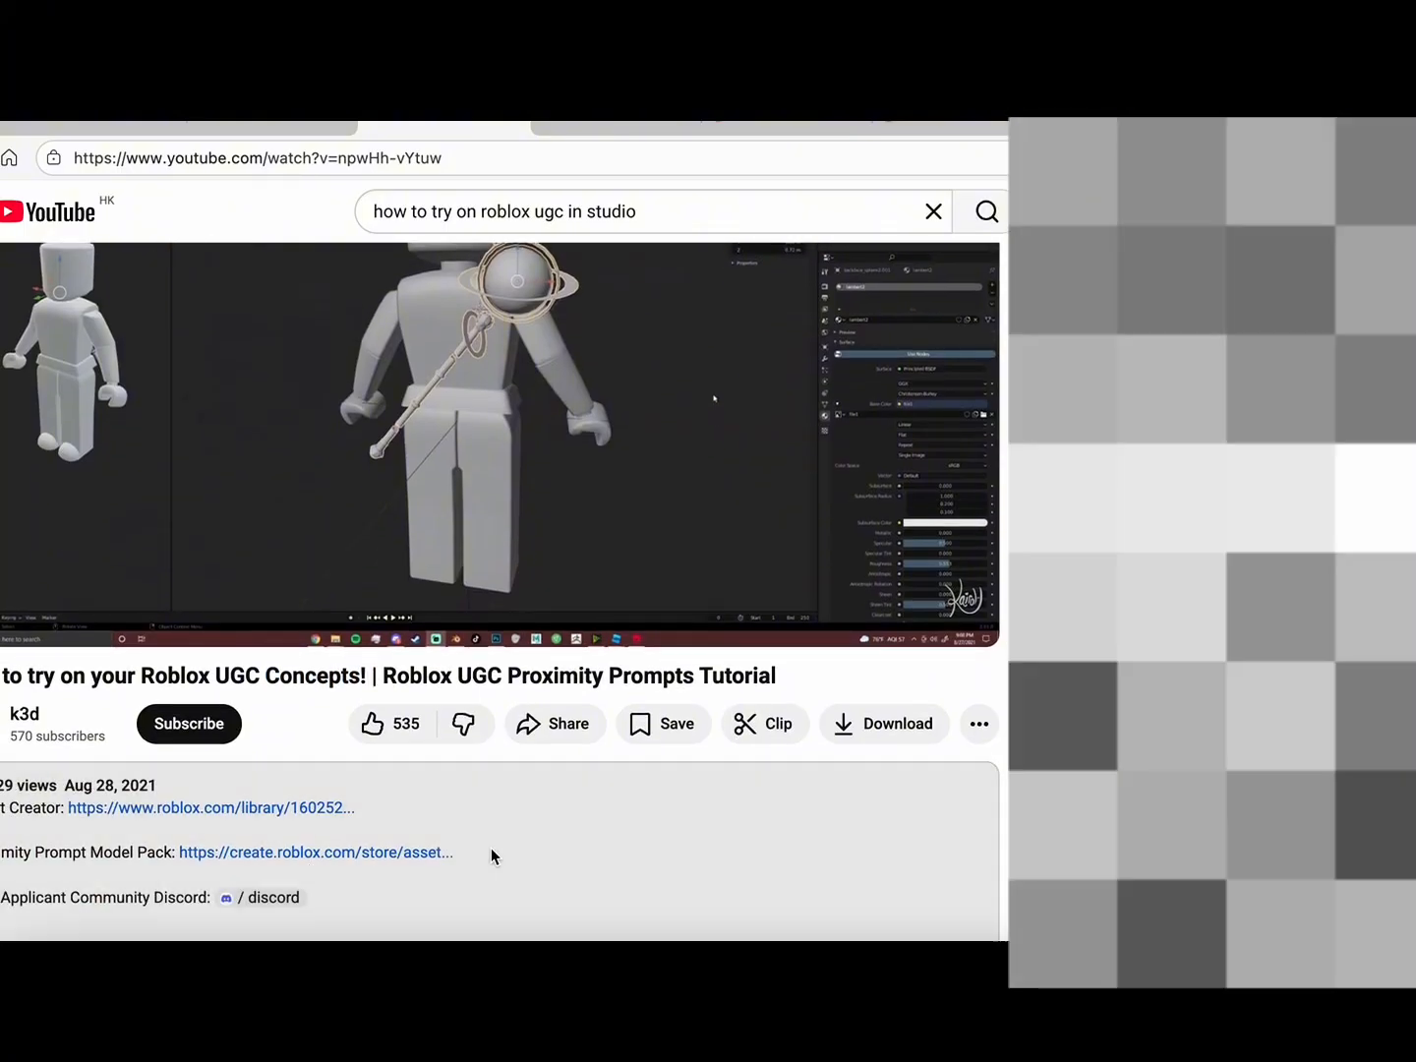
pyautogui.scroll(-2, 487, 848)
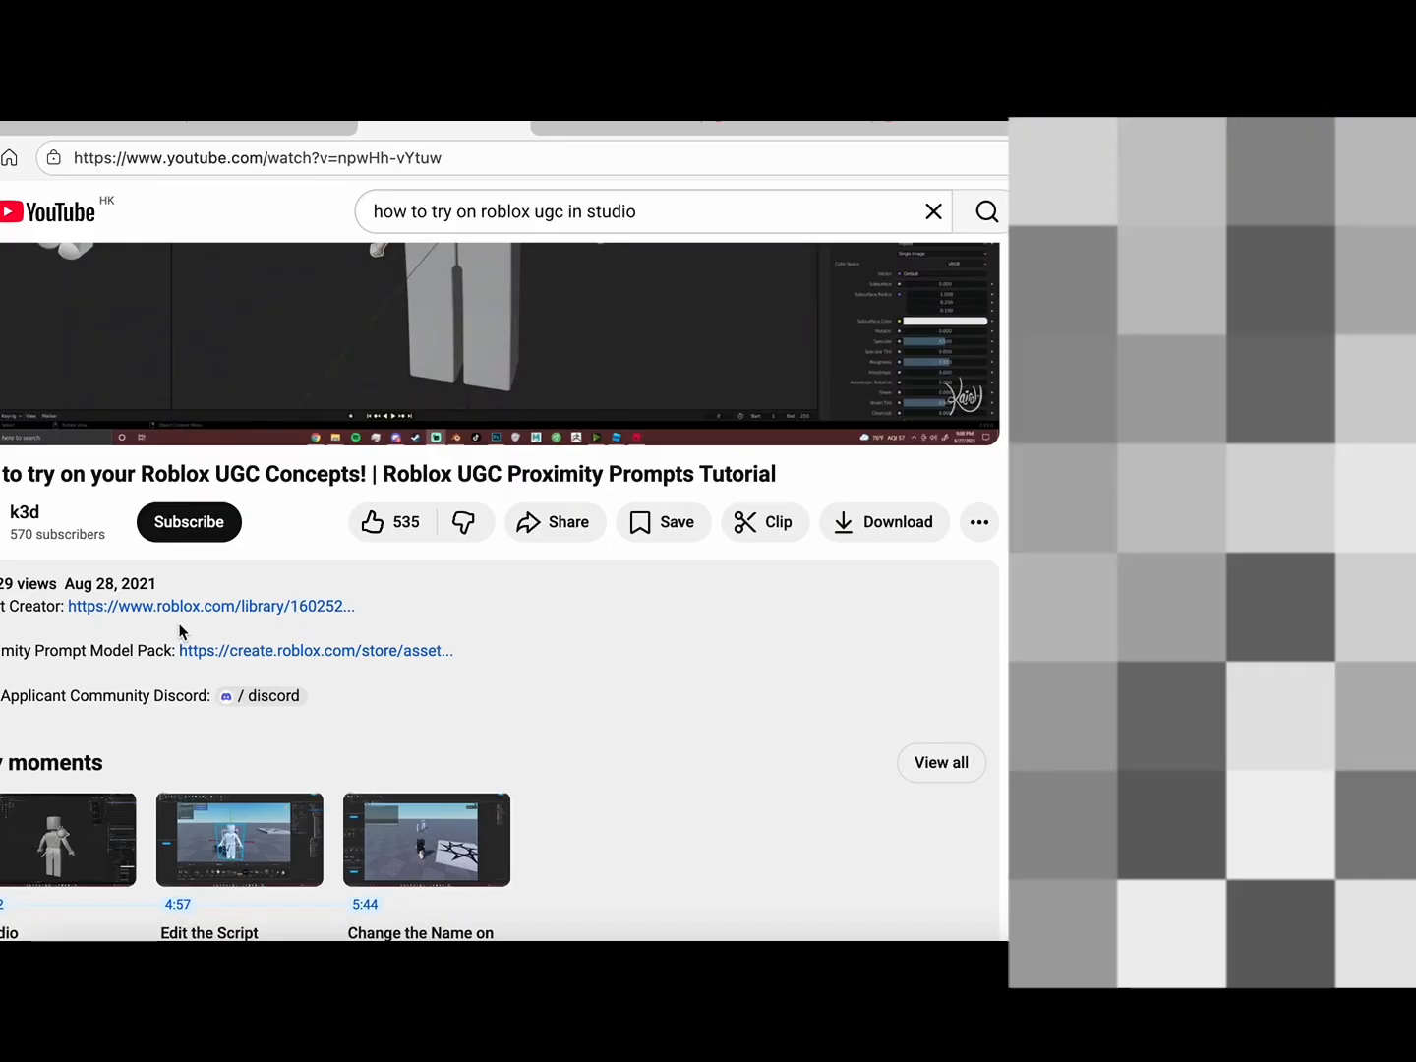
pyautogui.scroll(5, 179, 631)
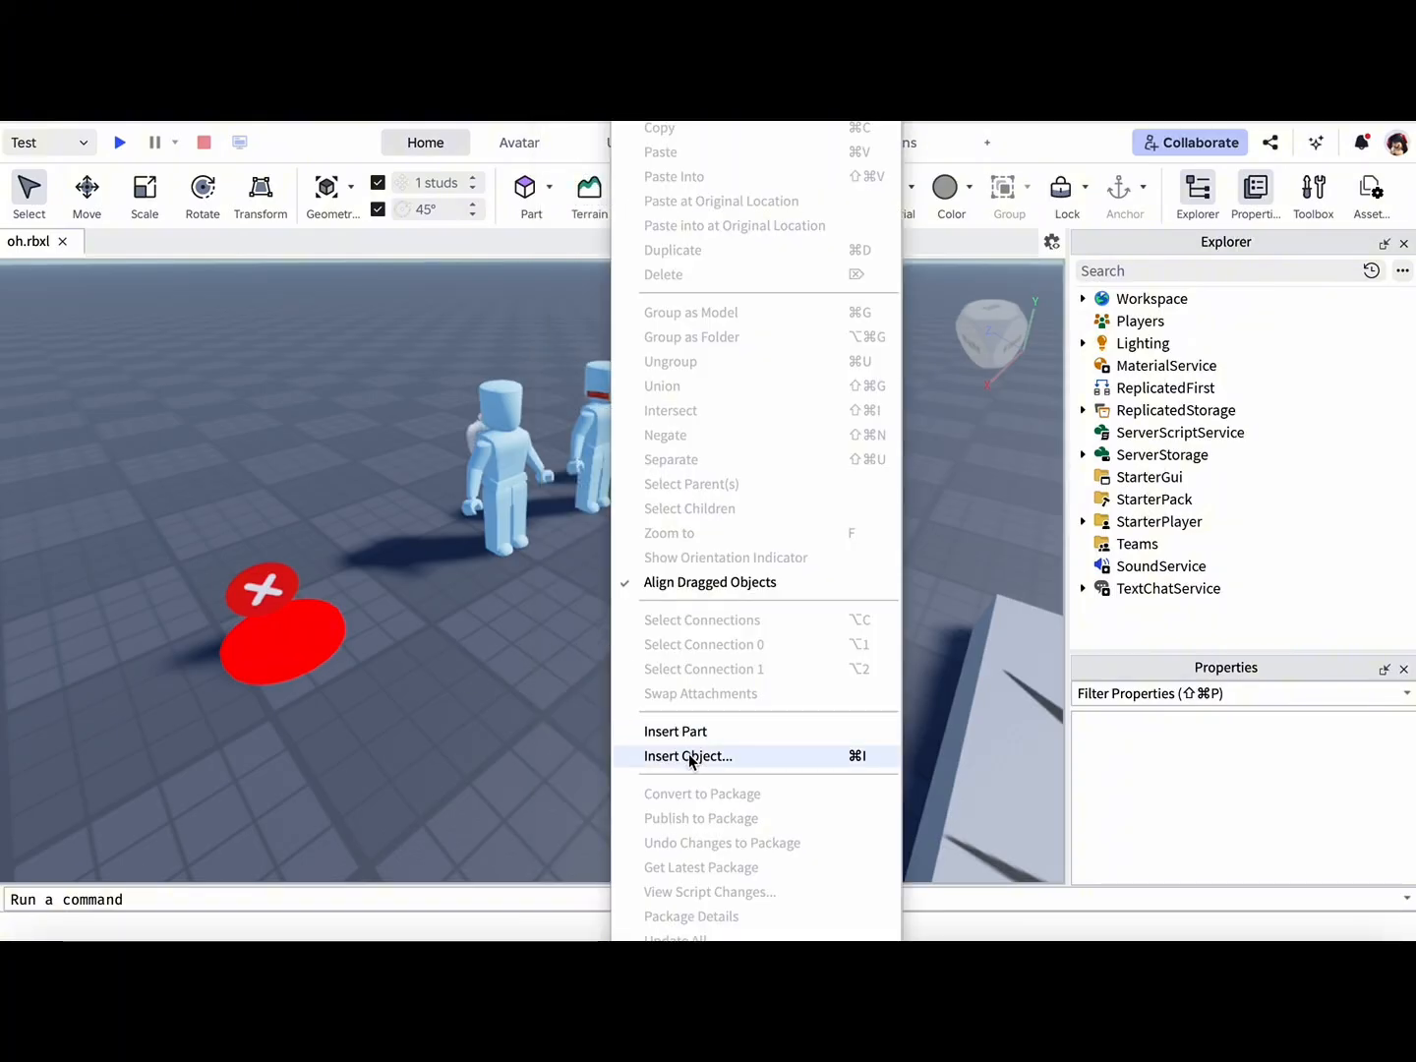
# In Roblox Studio, insert a MeshPart object into the workspace and look through its properties.
pyautogui.click(689, 757)
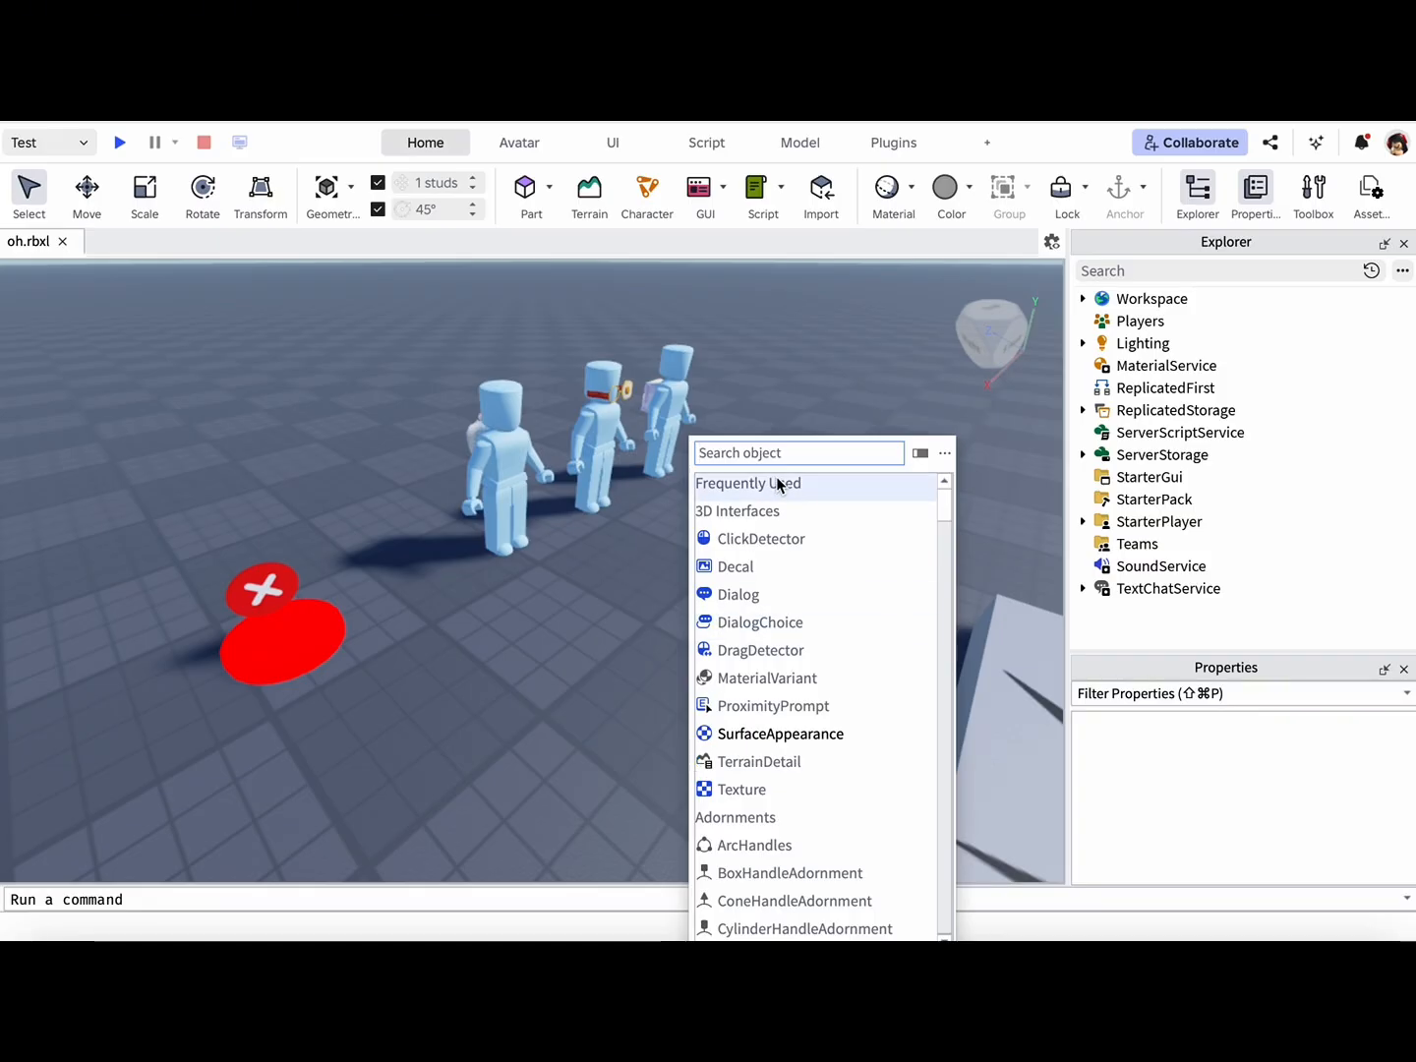
pyautogui.write('mesh')
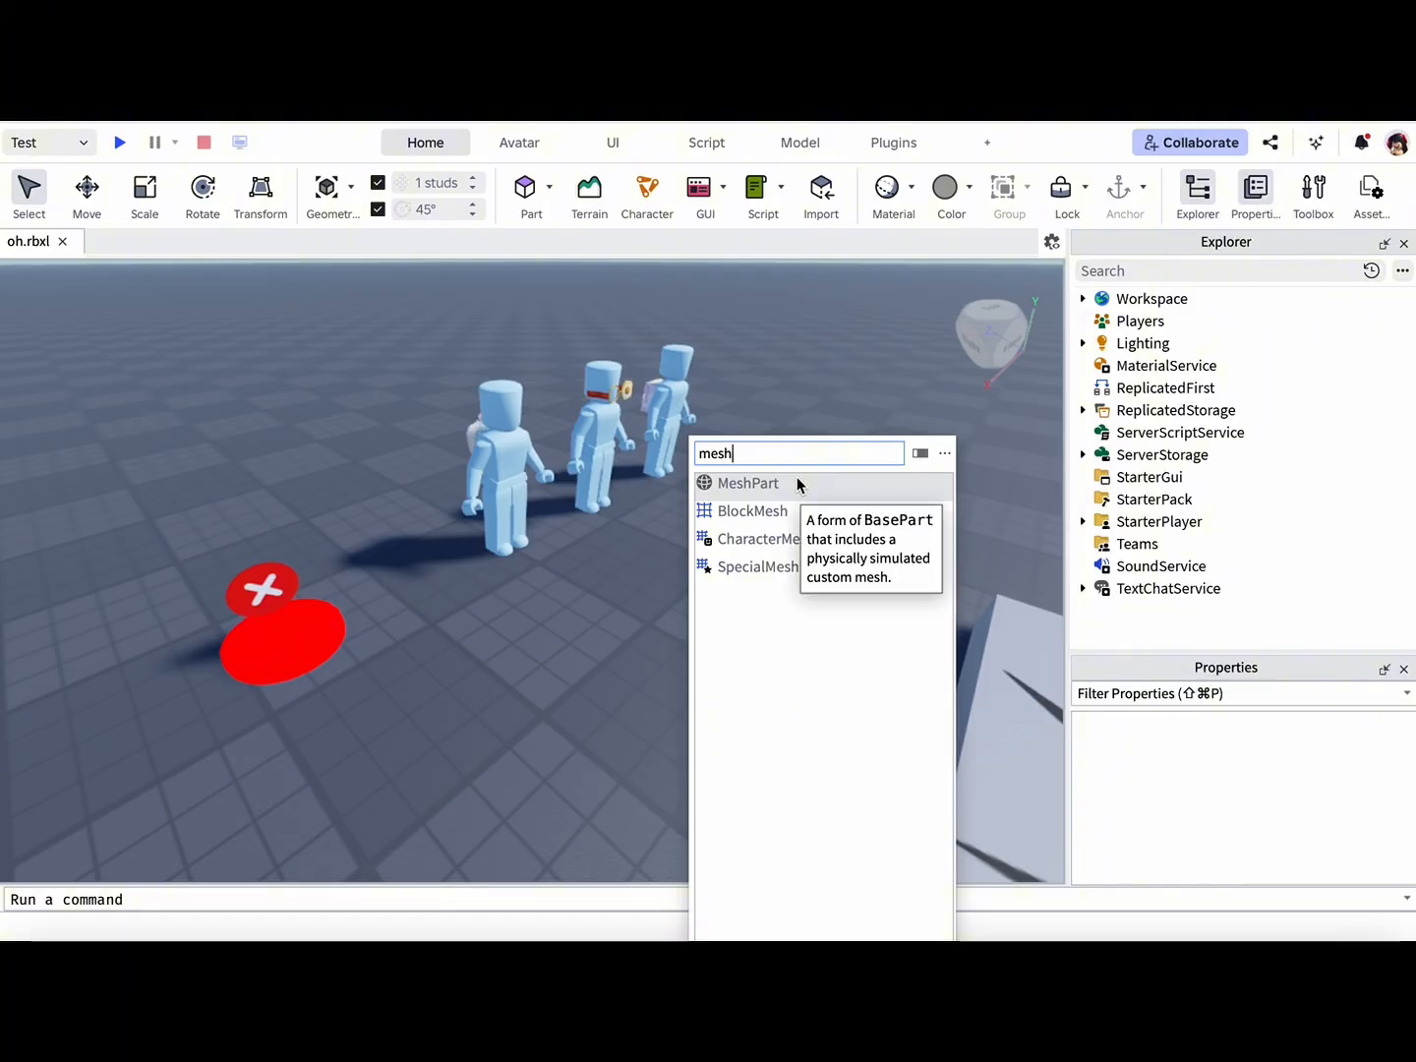
pyautogui.click(796, 482)
pyautogui.scroll(-1, 1152, 557)
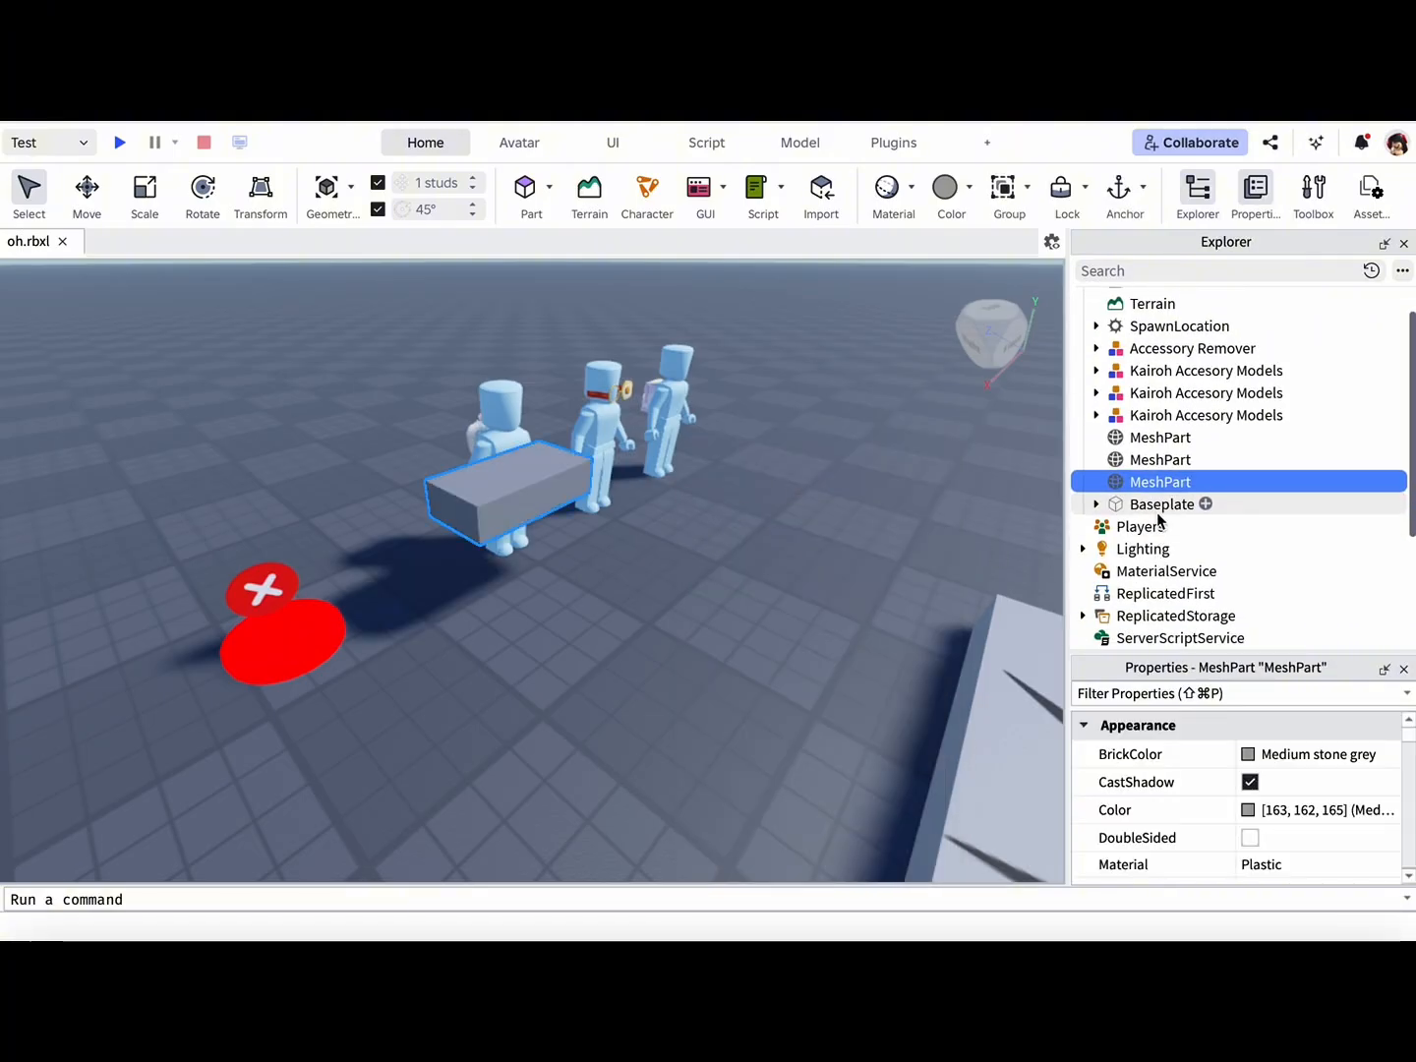
pyautogui.scroll(-3, 1201, 768)
pyautogui.scroll(-2, 1204, 768)
pyautogui.scroll(5, 1210, 763)
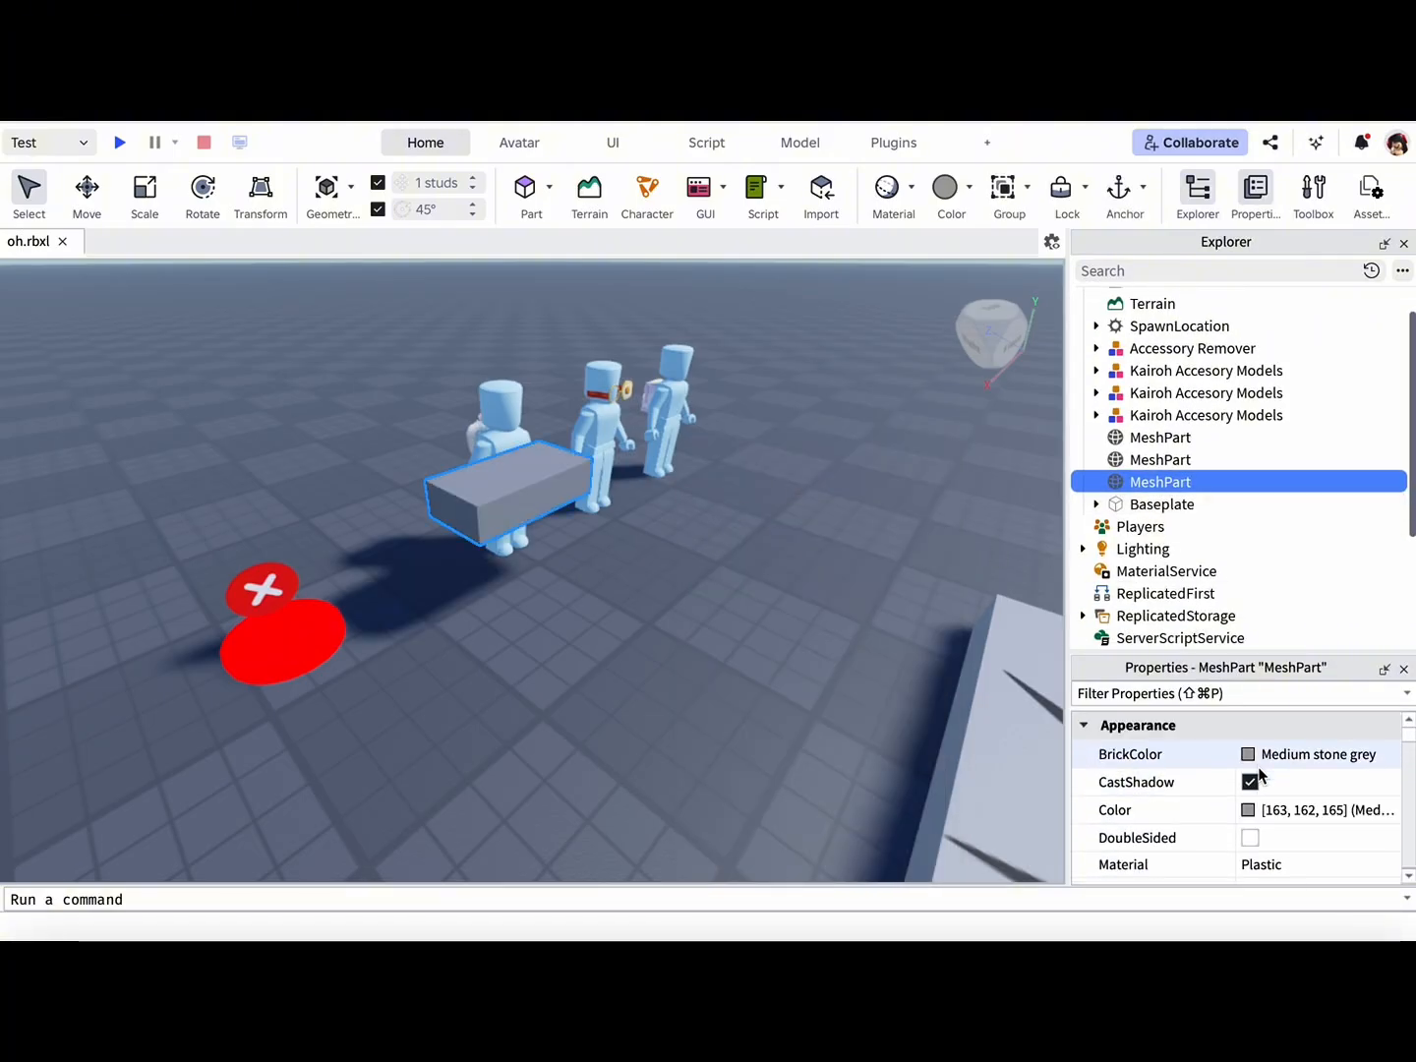
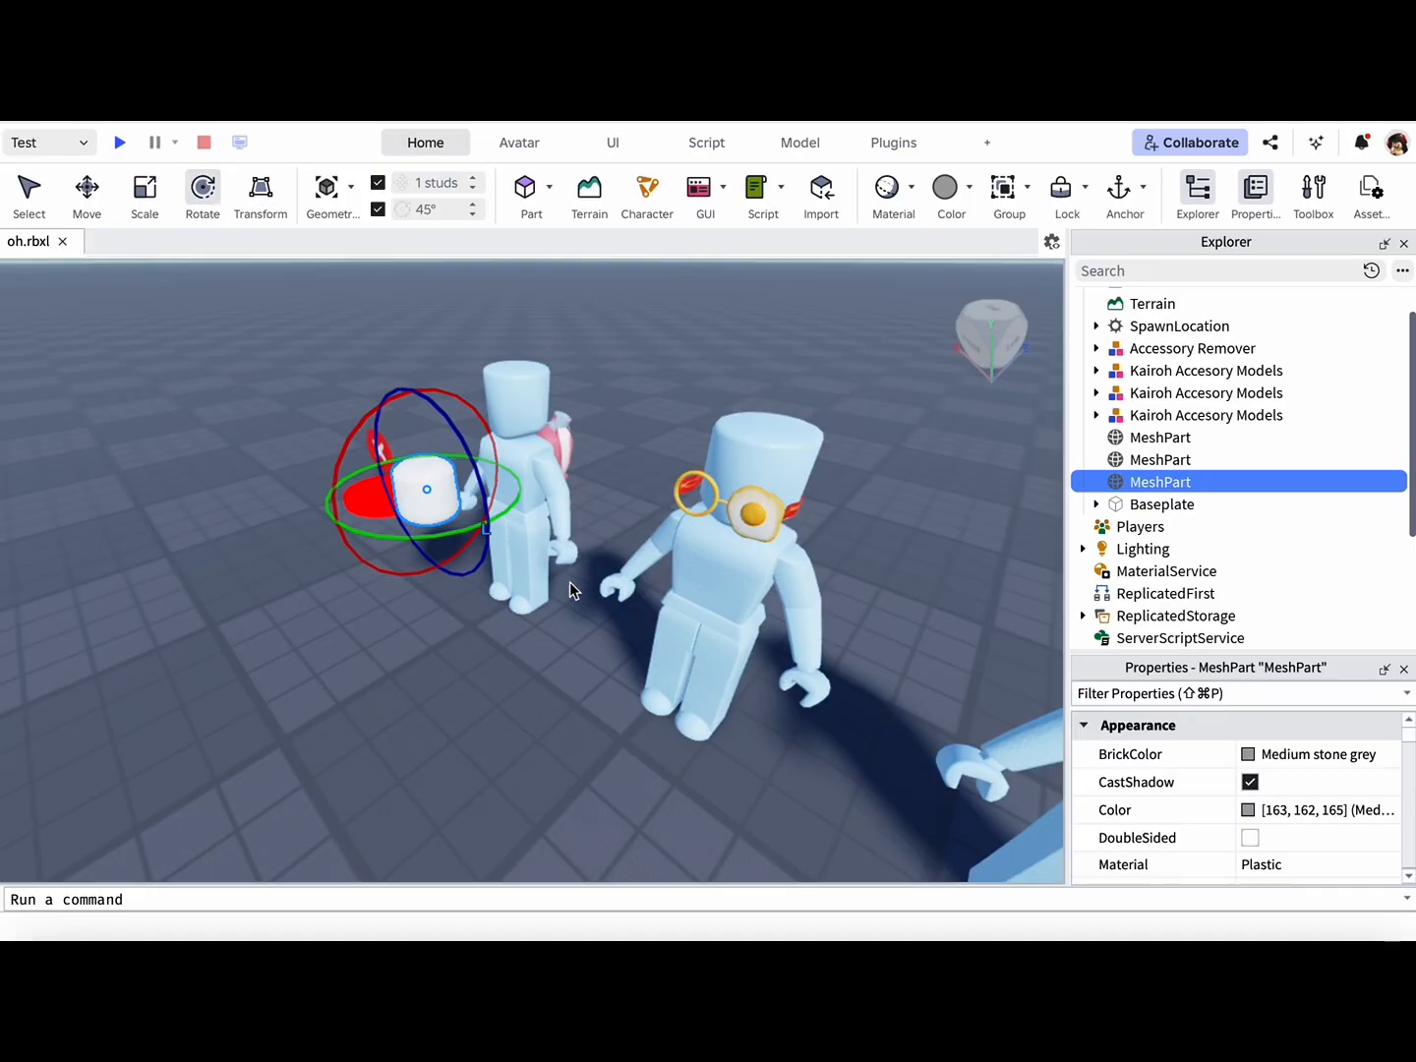
# Rotate the head mesh so its face points the same way as the dummies, then deselect it.
pyautogui.moveTo(496, 531); pyautogui.dragTo(304, 453)
pyautogui.press('a')
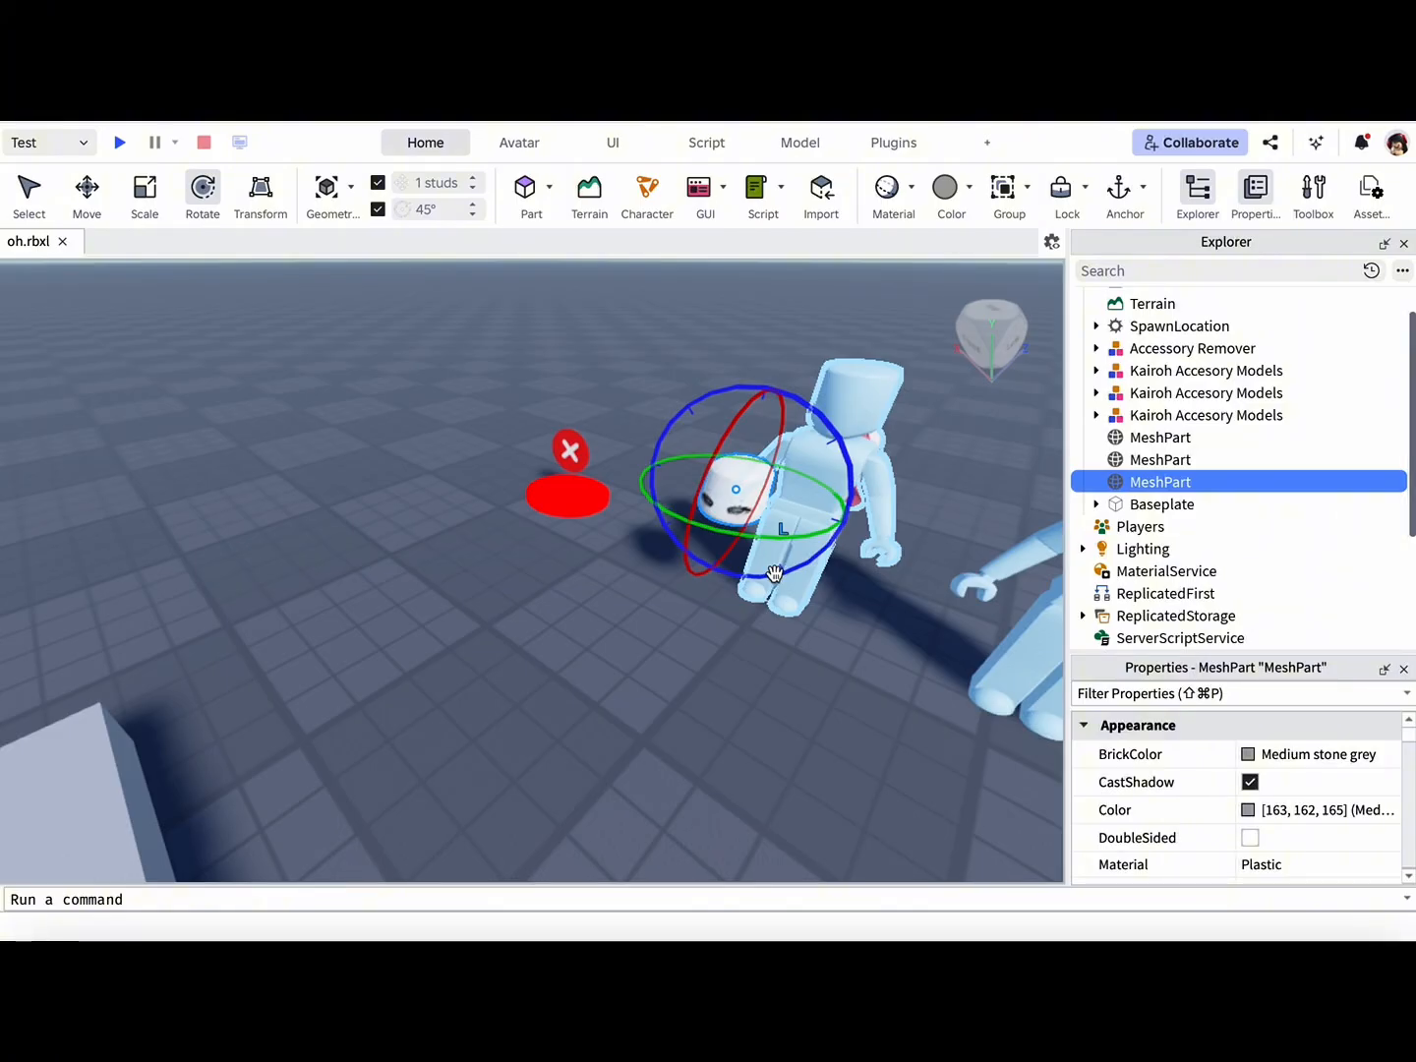
pyautogui.click(199, 201)
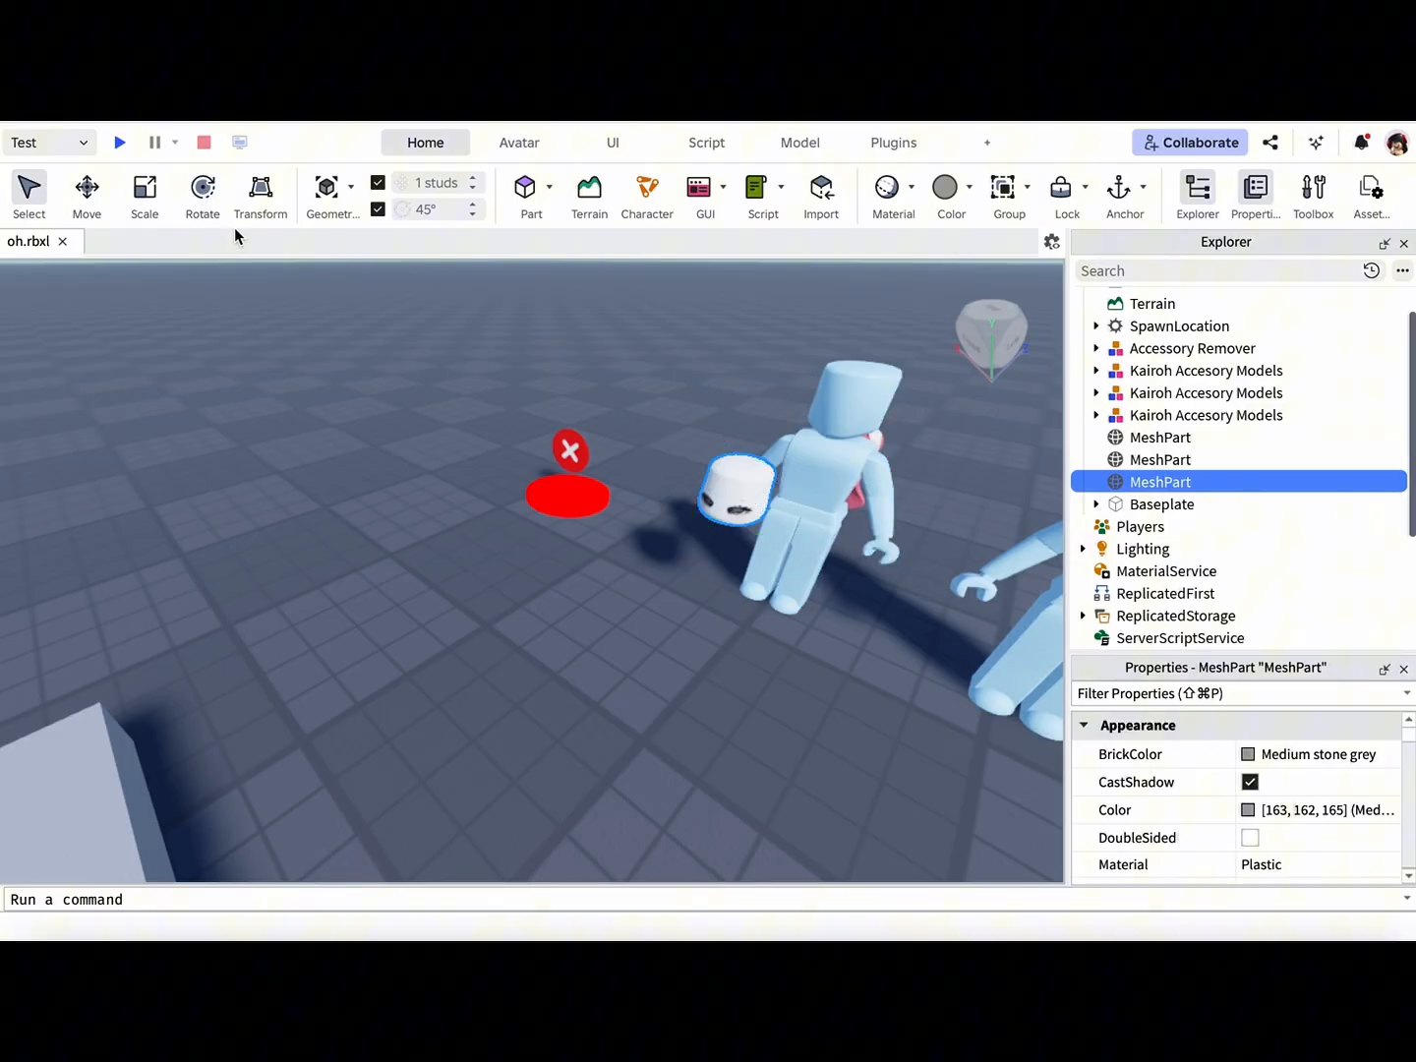
pyautogui.click(204, 187)
pyautogui.moveTo(770, 542); pyautogui.dragTo(783, 594)
pyautogui.click(307, 401)
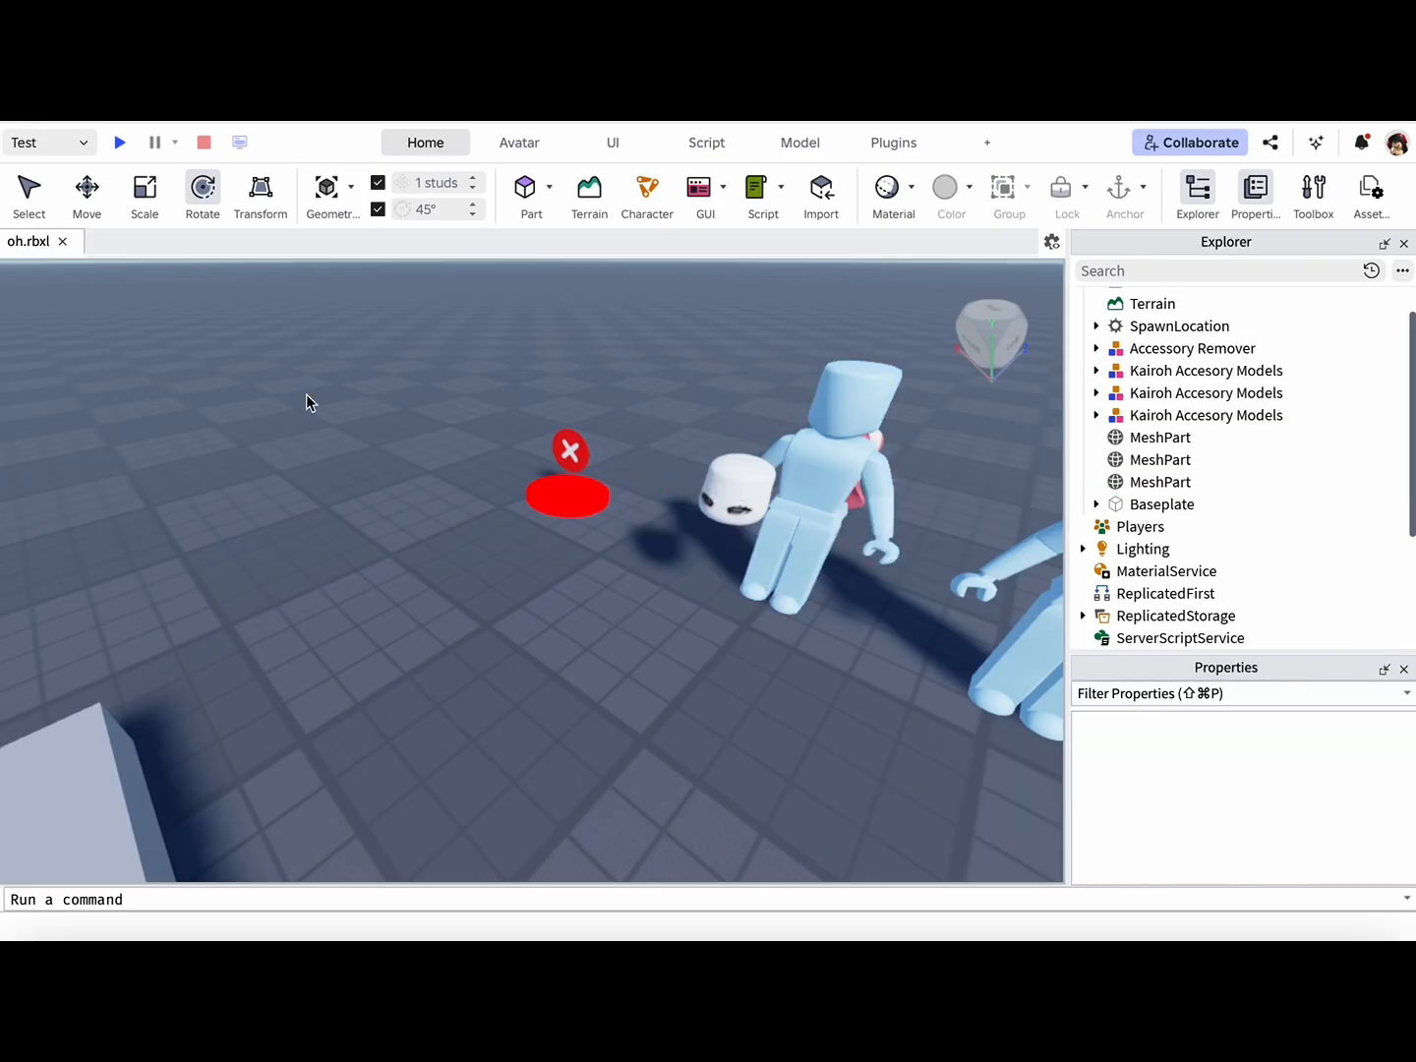
# Select the head mesh again and raise it 2 studs to the height of the dummies' heads.
pyautogui.press('d')
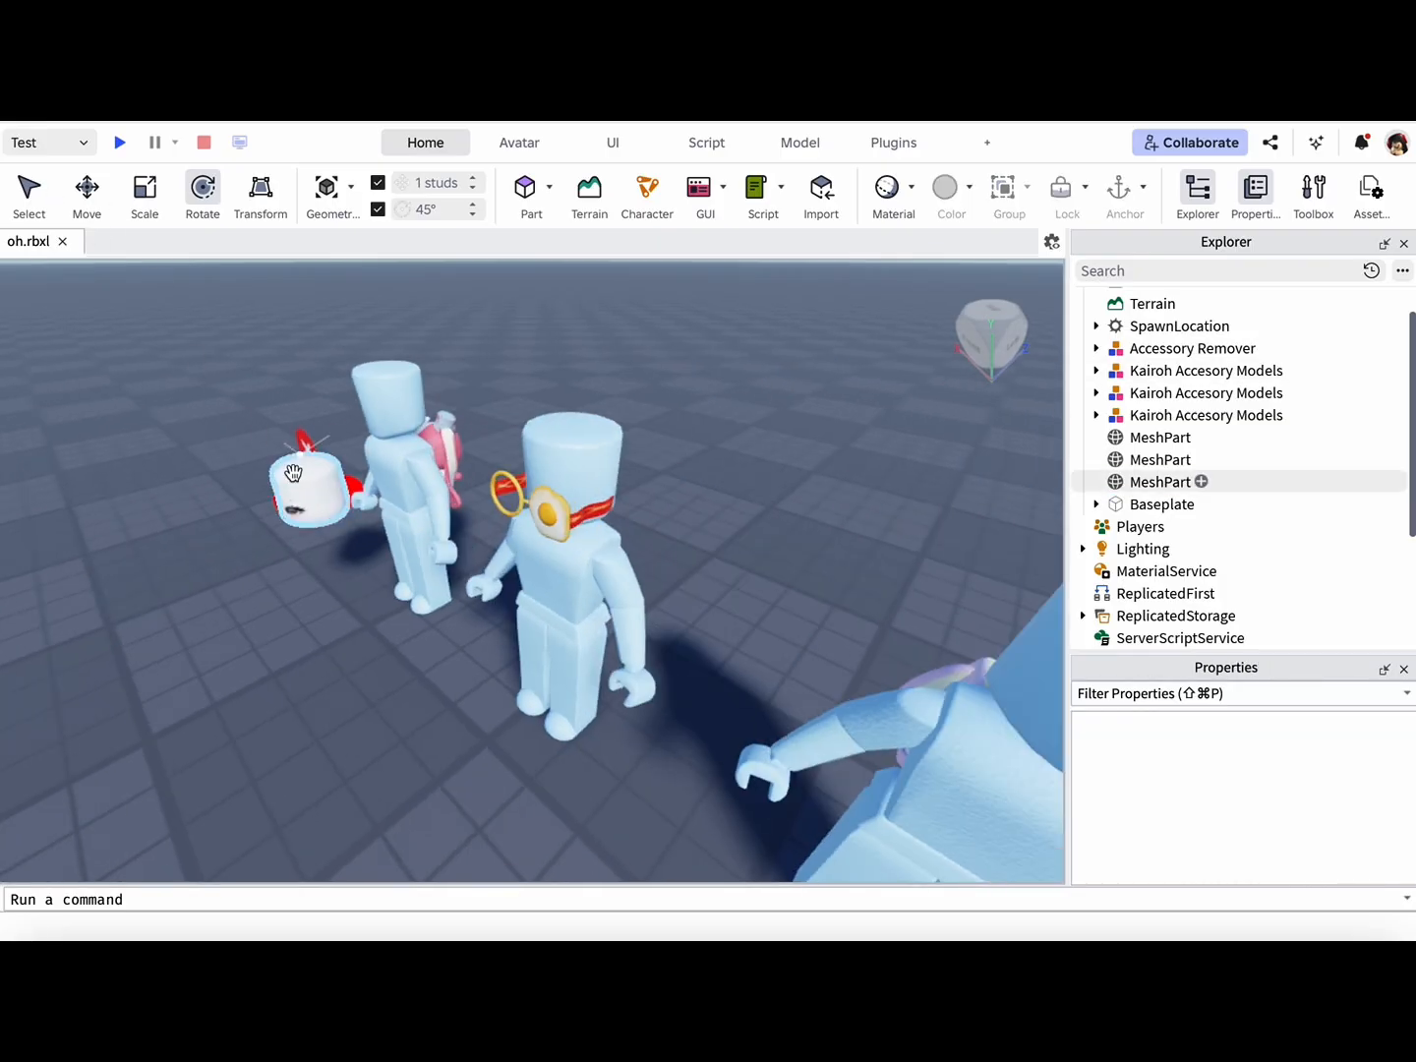
pyautogui.press('a')
pyautogui.click(521, 490)
pyautogui.click(970, 346)
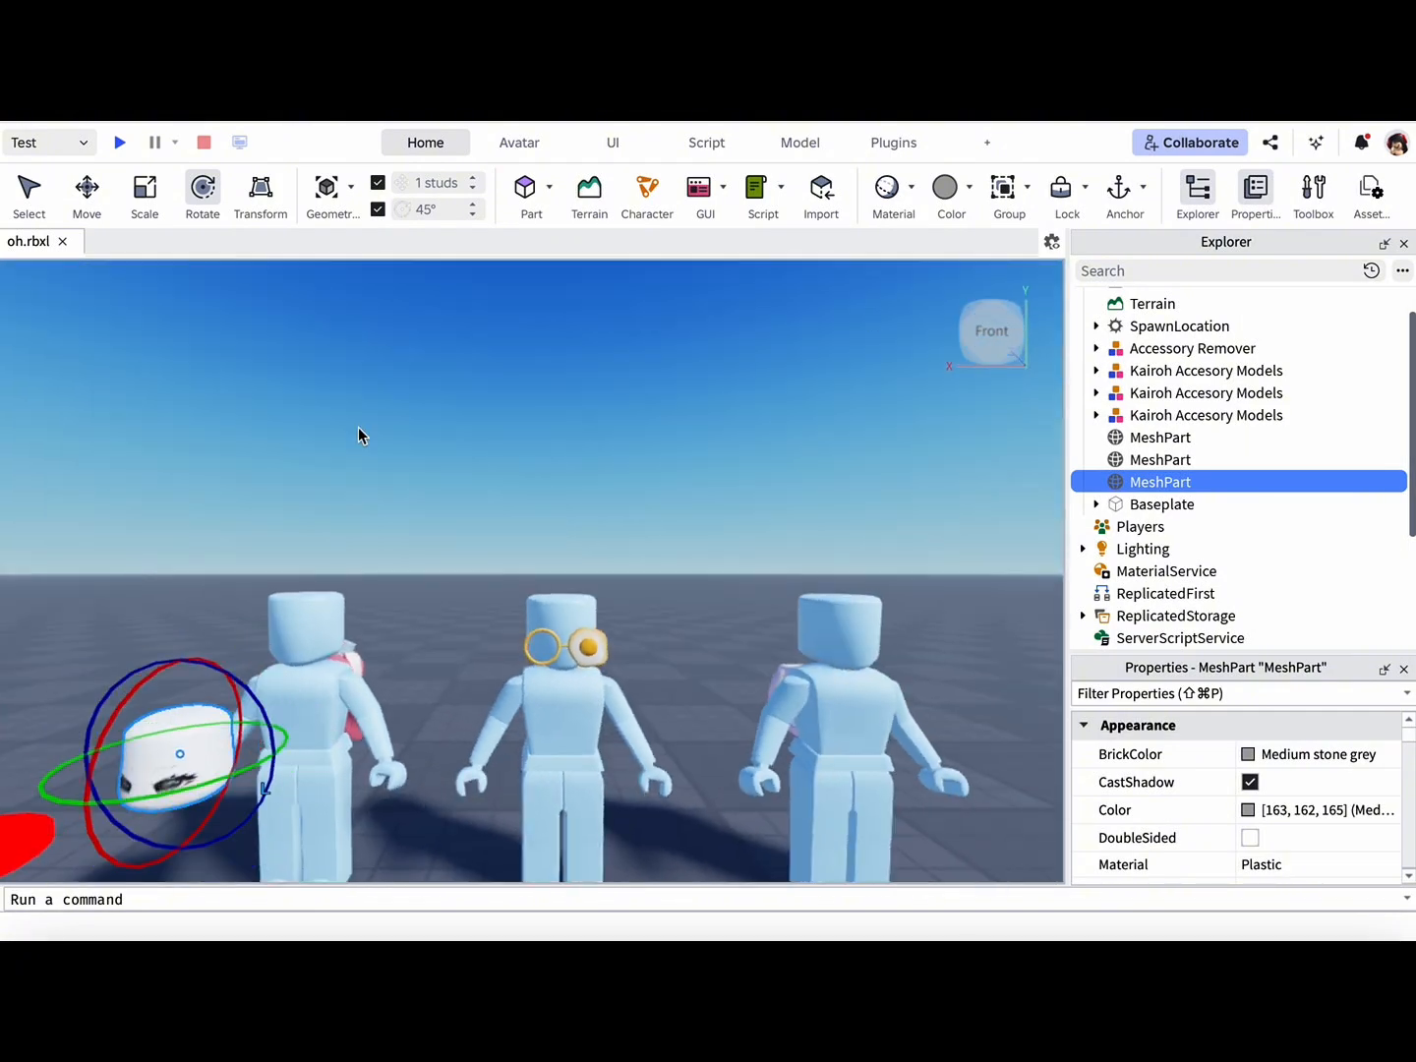
pyautogui.click(954, 344)
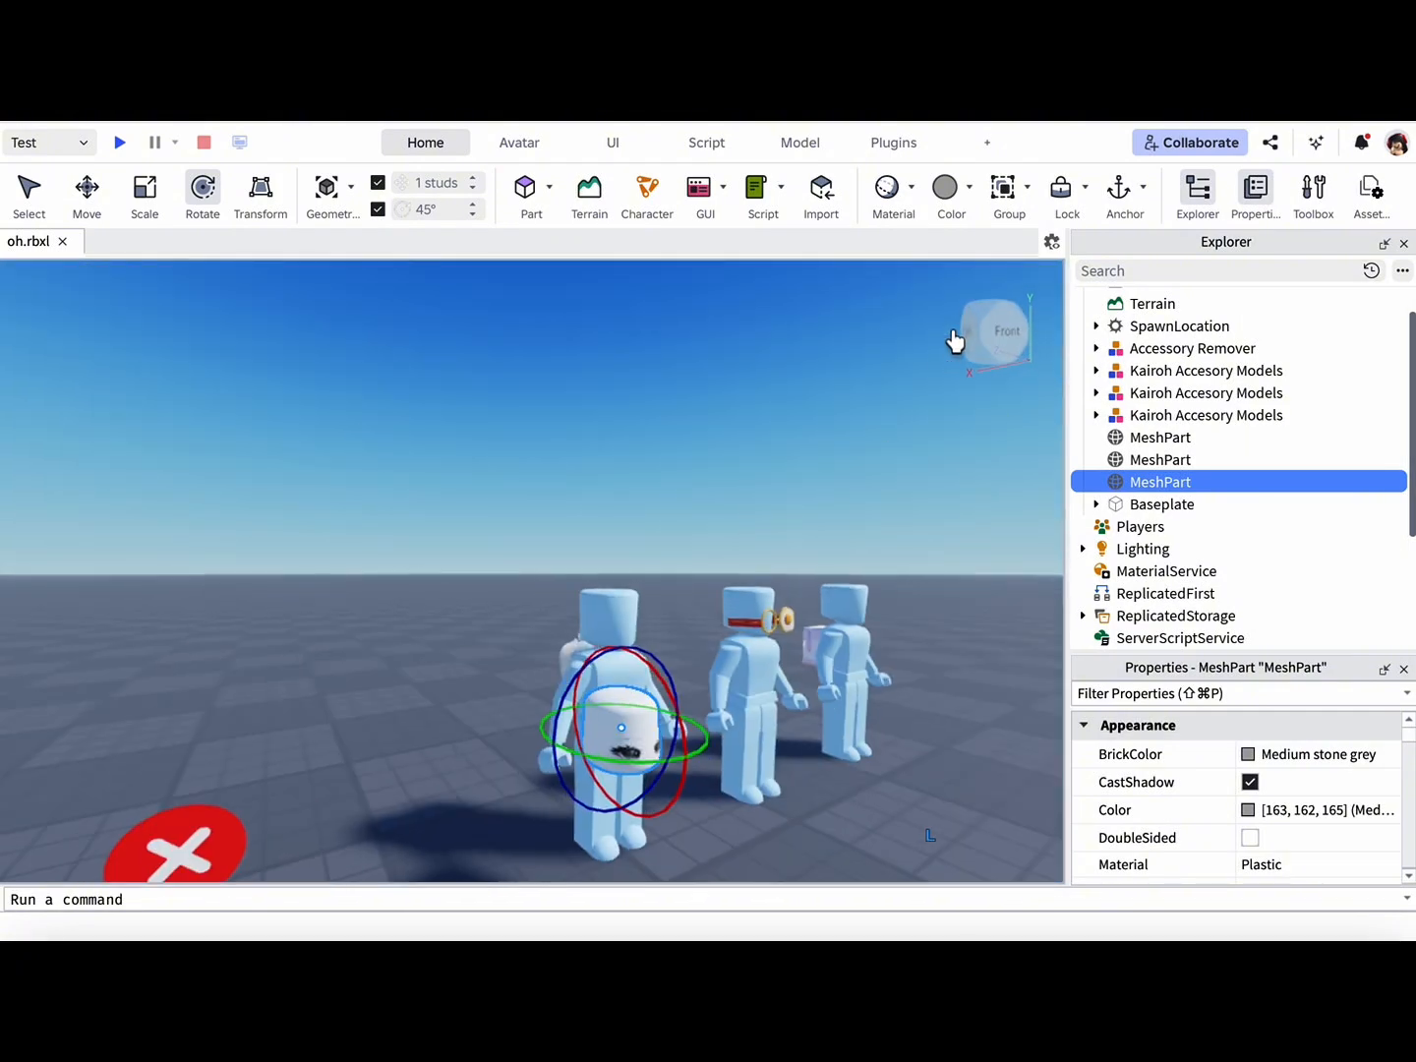
pyautogui.click(86, 193)
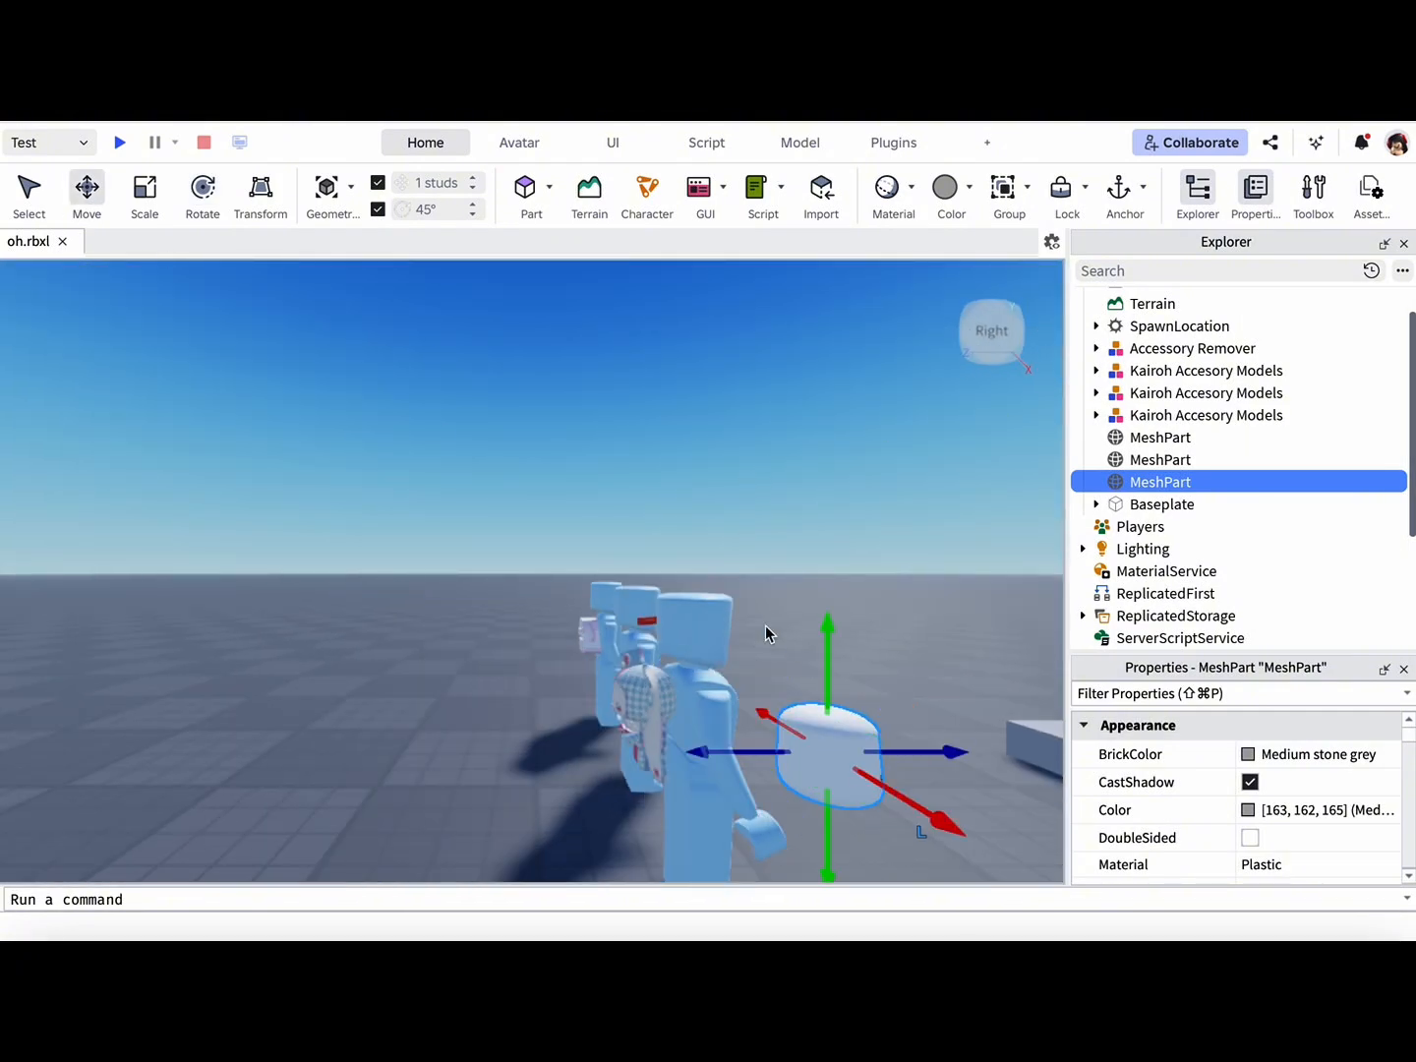
pyautogui.moveTo(828, 676); pyautogui.dragTo(827, 569)
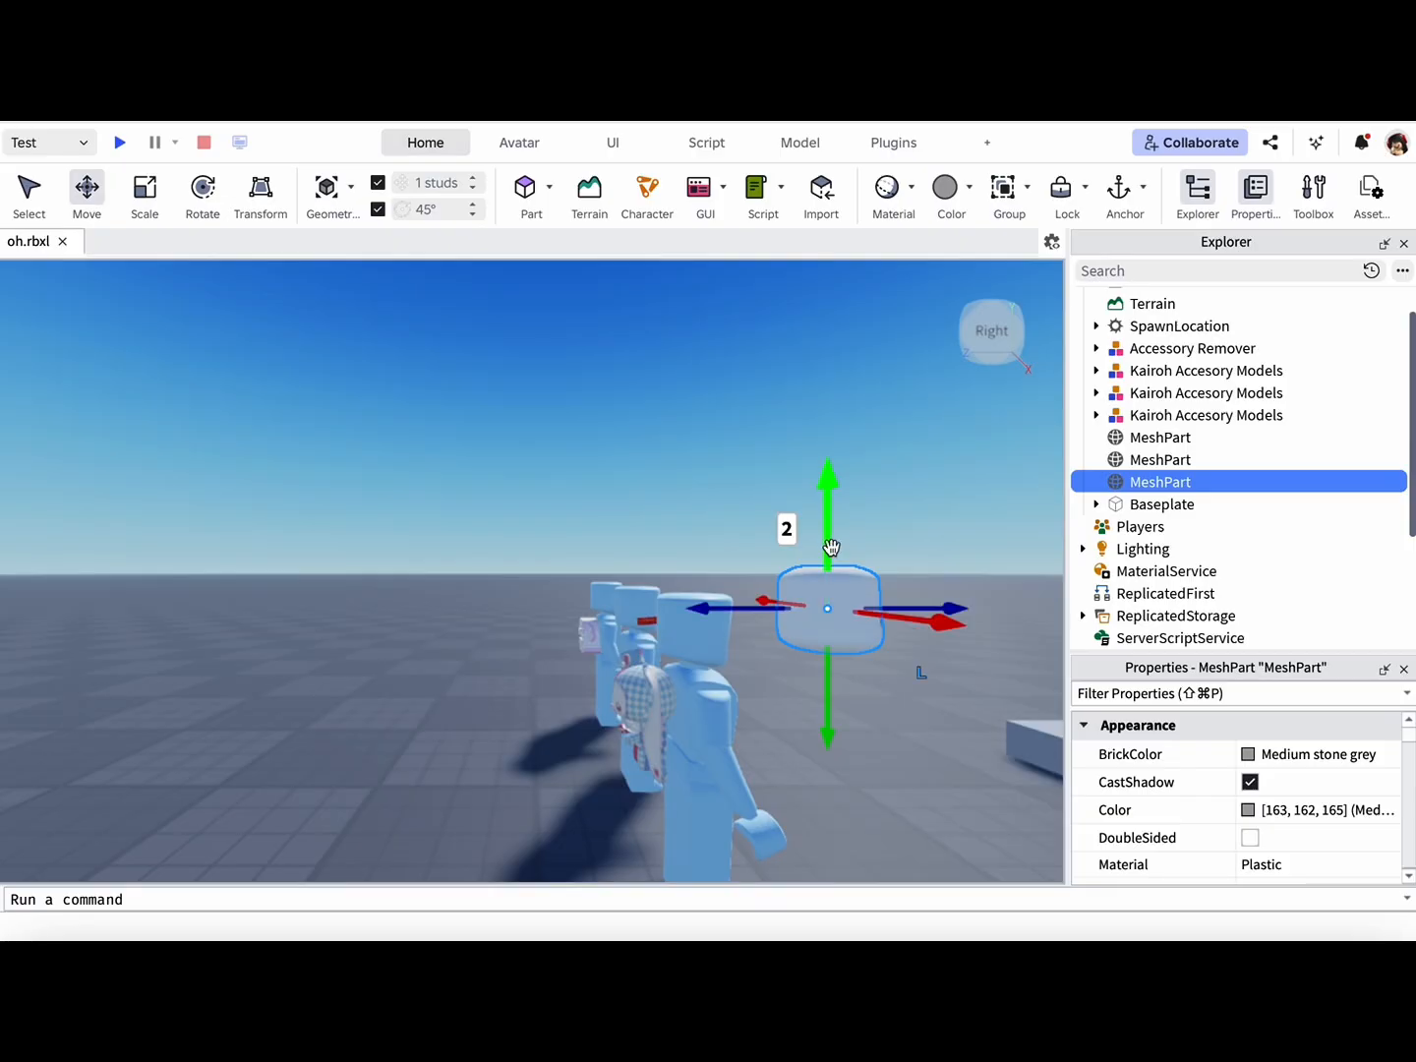
# Check the side view of the raised head mesh against the nearest dummy's head.
pyautogui.press('f')
pyautogui.press('a')
pyautogui.press('s')
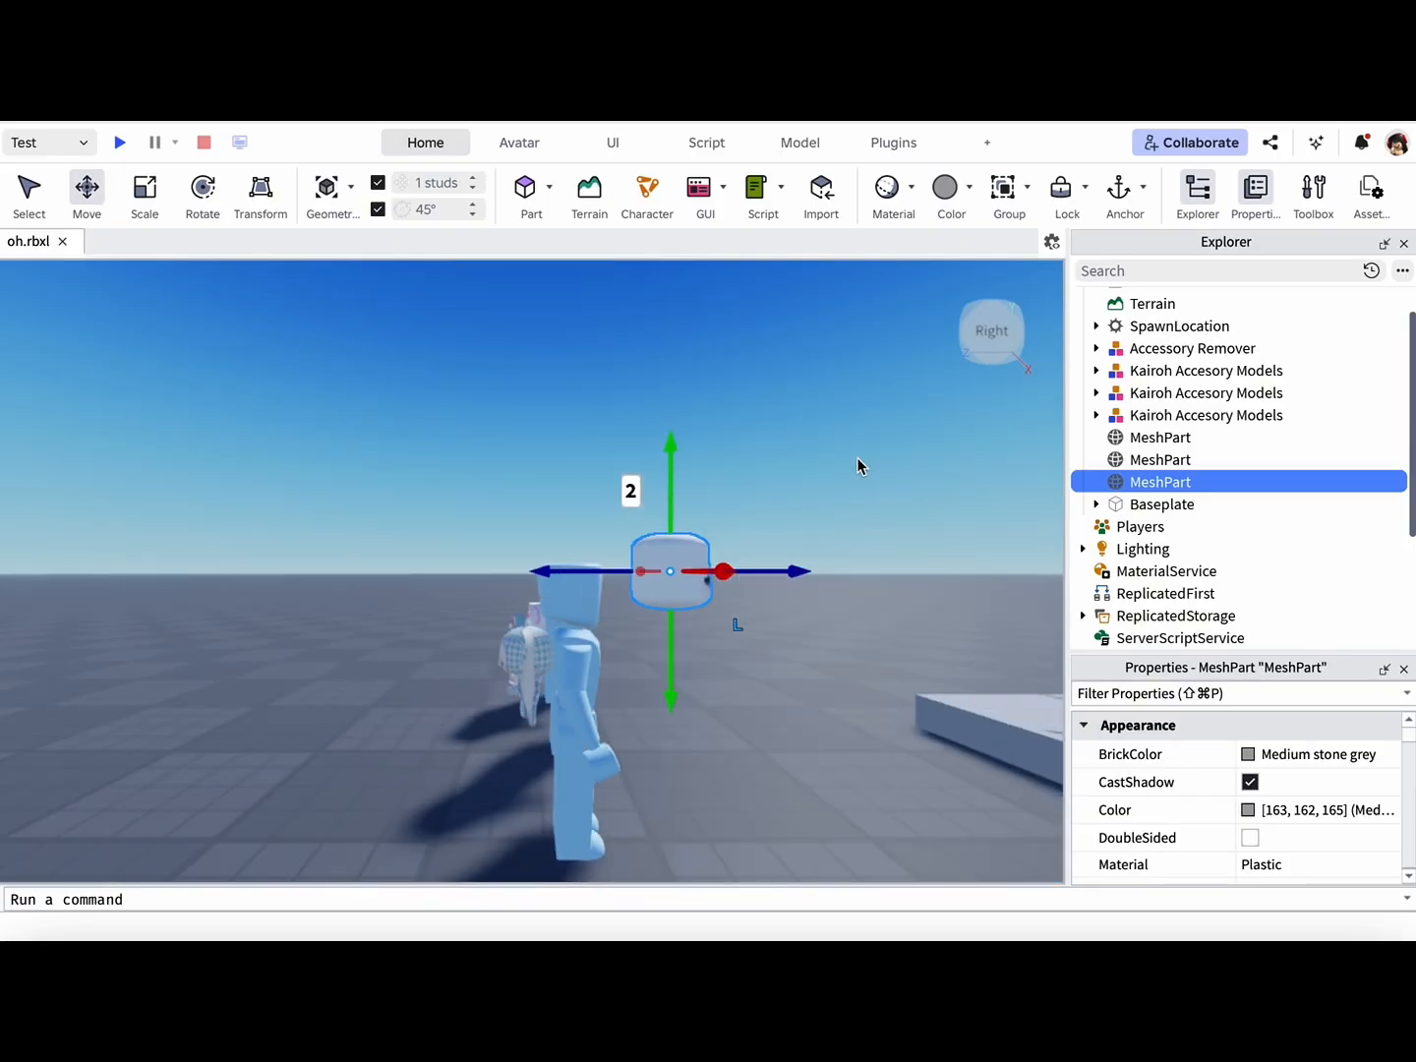
pyautogui.press('d')
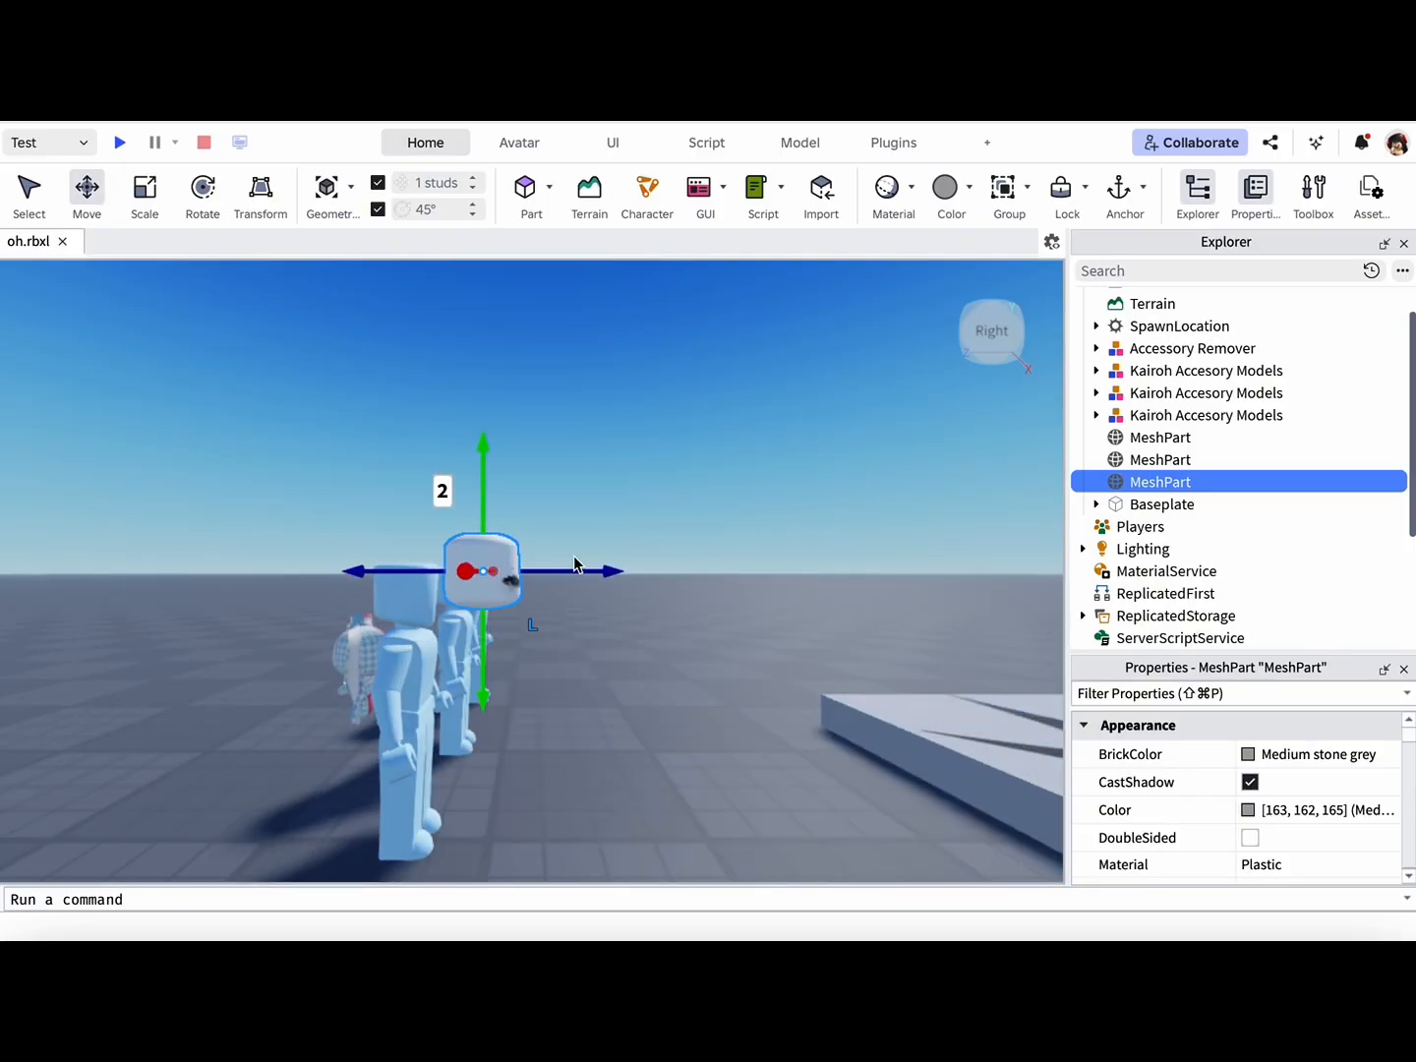
pyautogui.press('f')
pyautogui.press('a')
pyautogui.press('s')
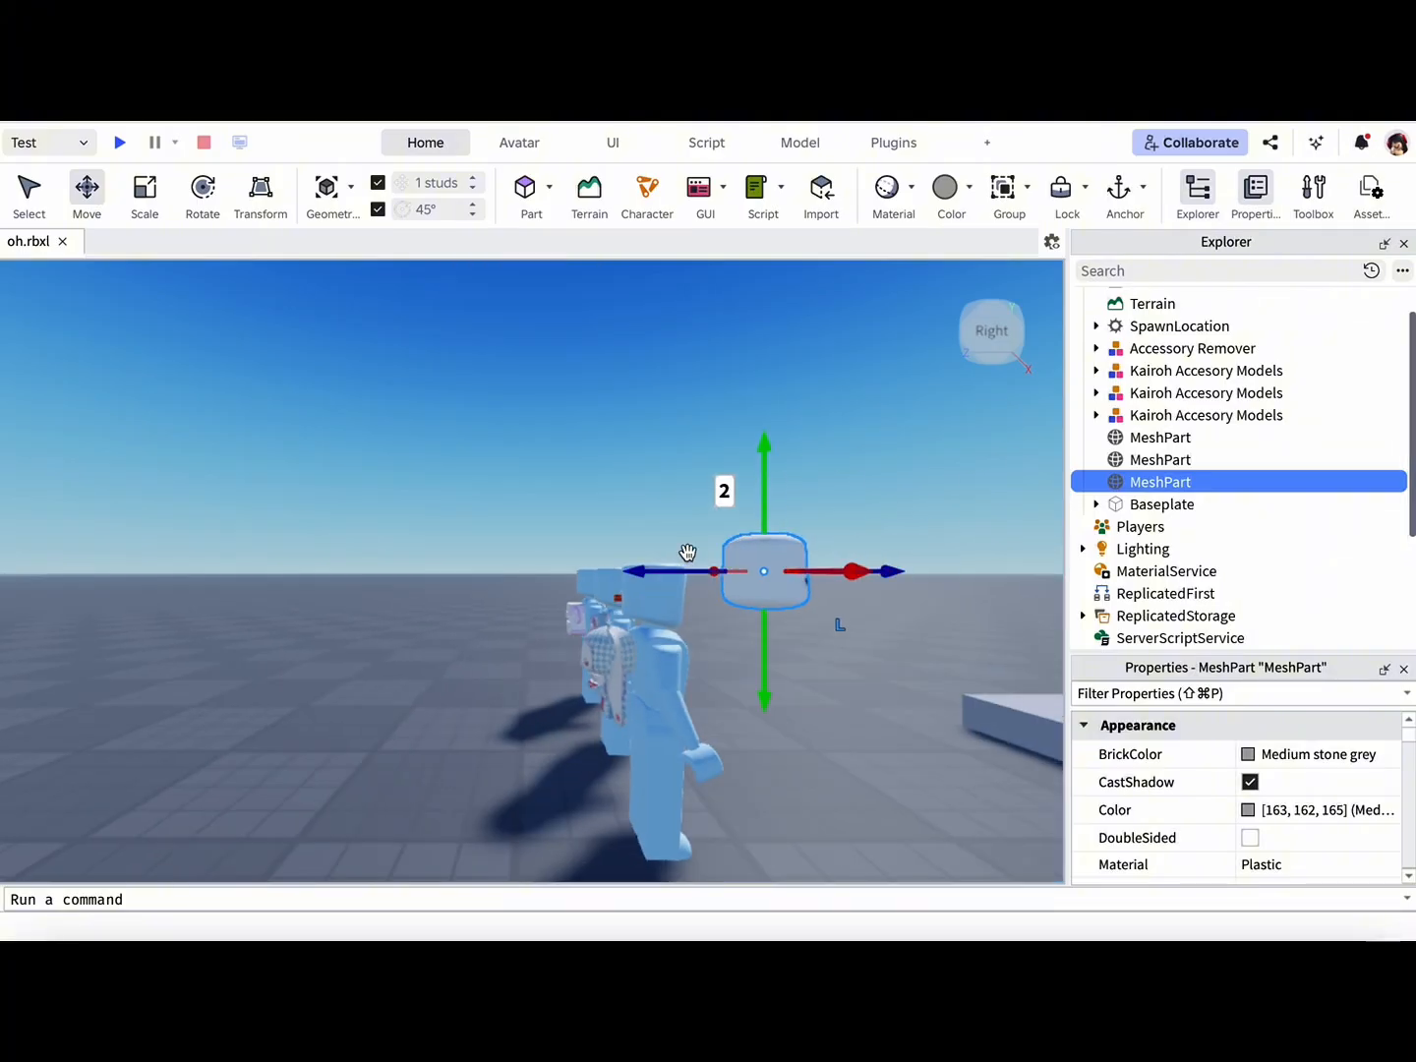
# Slide the head mesh about 1.385 studs along its front-to-back axis to line it up with the nearest dummy's head.
pyautogui.press('d')
pyautogui.moveTo(491, 569); pyautogui.dragTo(424, 575)
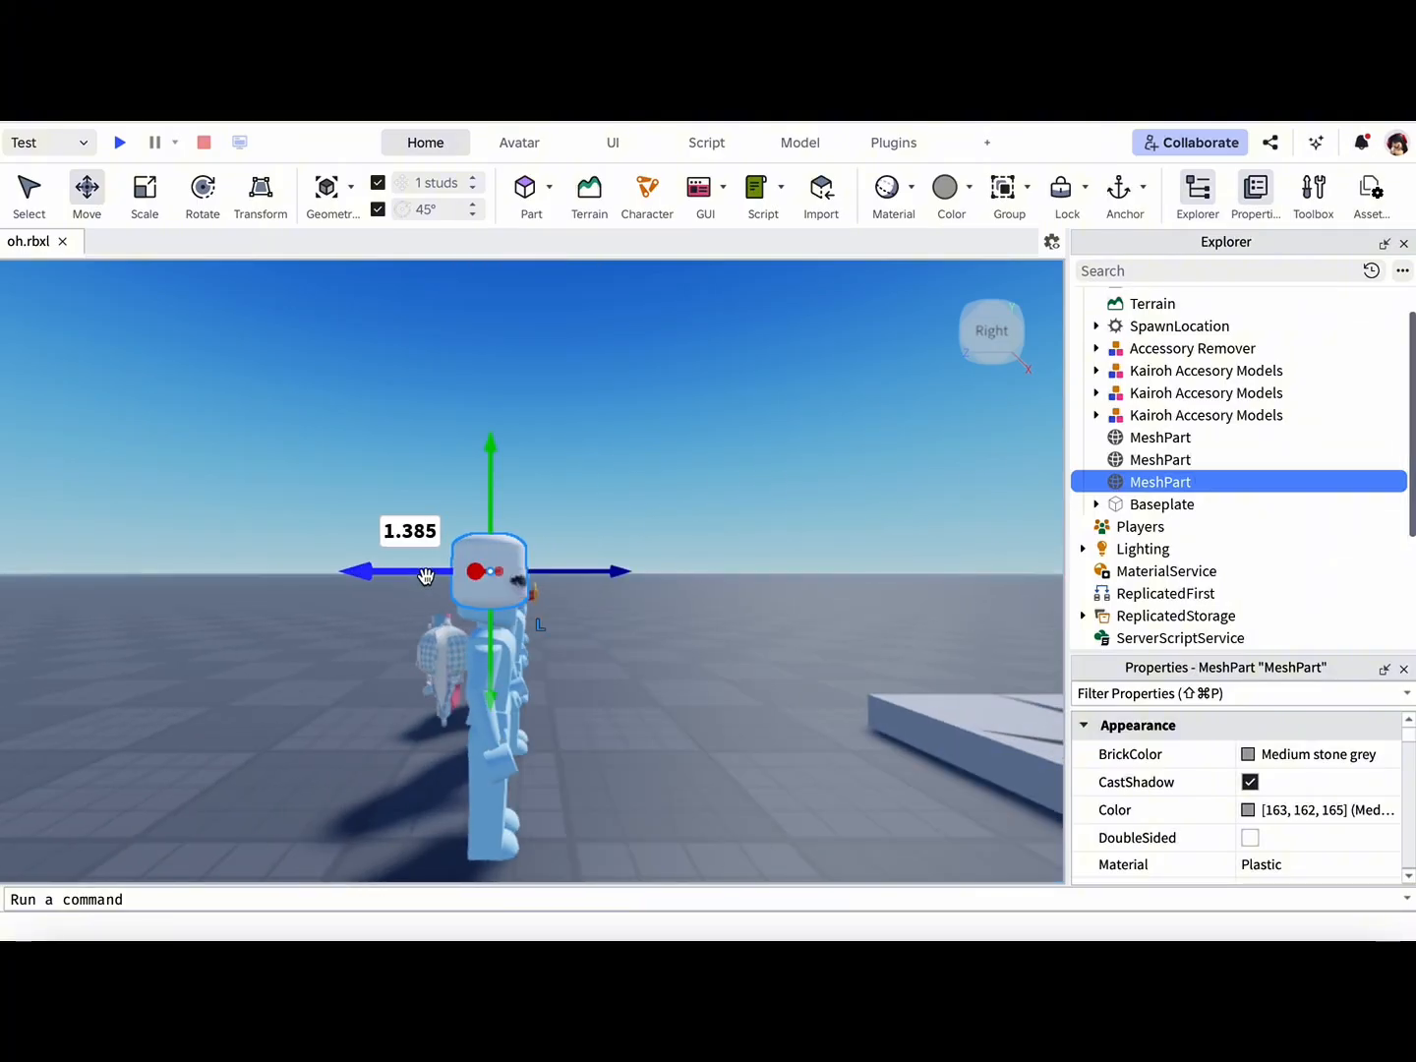
pyautogui.press('w')
pyautogui.press('s')
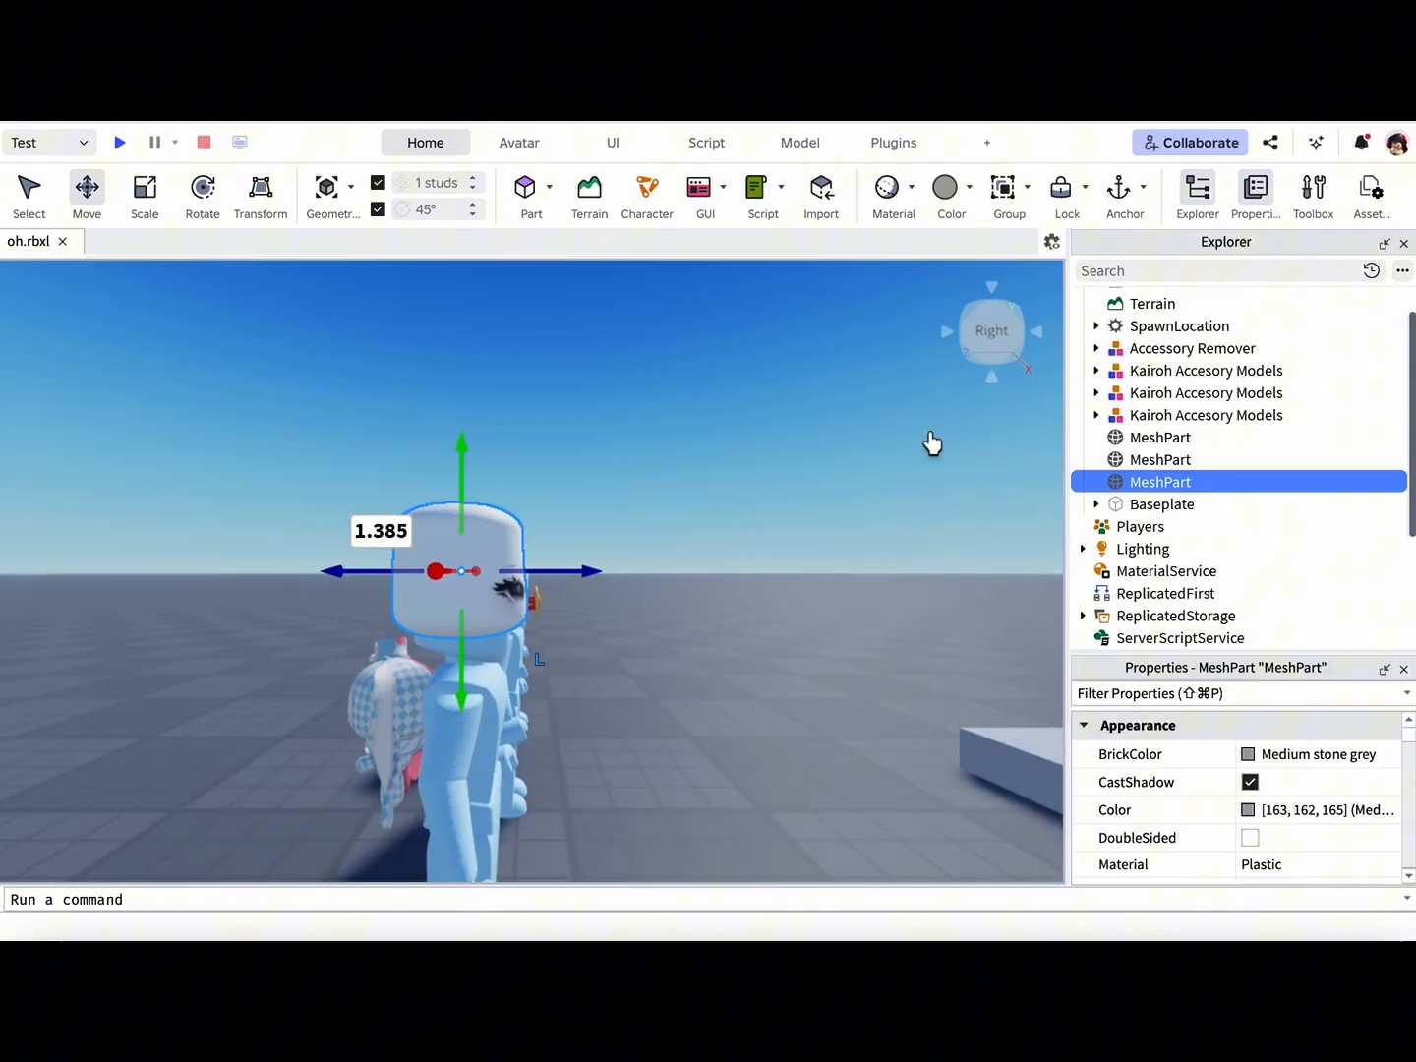
# Viewed from the front, centre the head mesh sideways on the dummy and lower it about 0.505 studs.
pyautogui.click(1038, 336)
pyautogui.moveTo(506, 575); pyautogui.dragTo(681, 573)
pyautogui.moveTo(556, 644); pyautogui.dragTo(544, 736)
pyautogui.press('s')
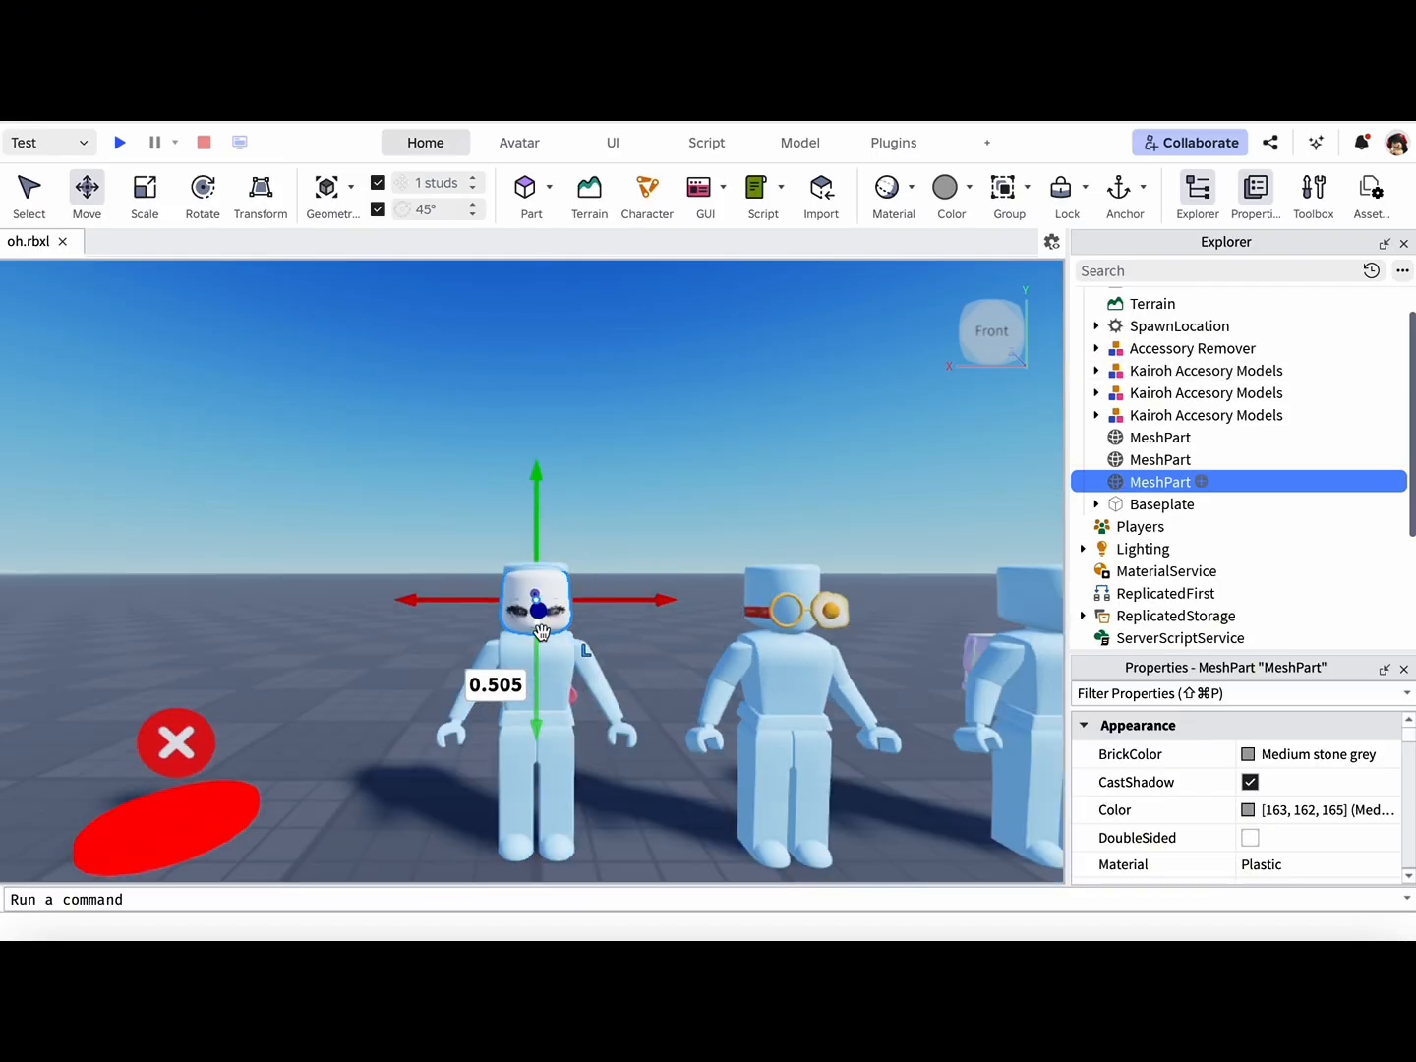
# Raise the head mesh slightly so it fully covers the dummy's head, and deselect it.
pyautogui.press('f')
pyautogui.moveTo(538, 506); pyautogui.dragTo(590, 485)
pyautogui.scroll(-6, 658, 506)
pyautogui.click(757, 507)
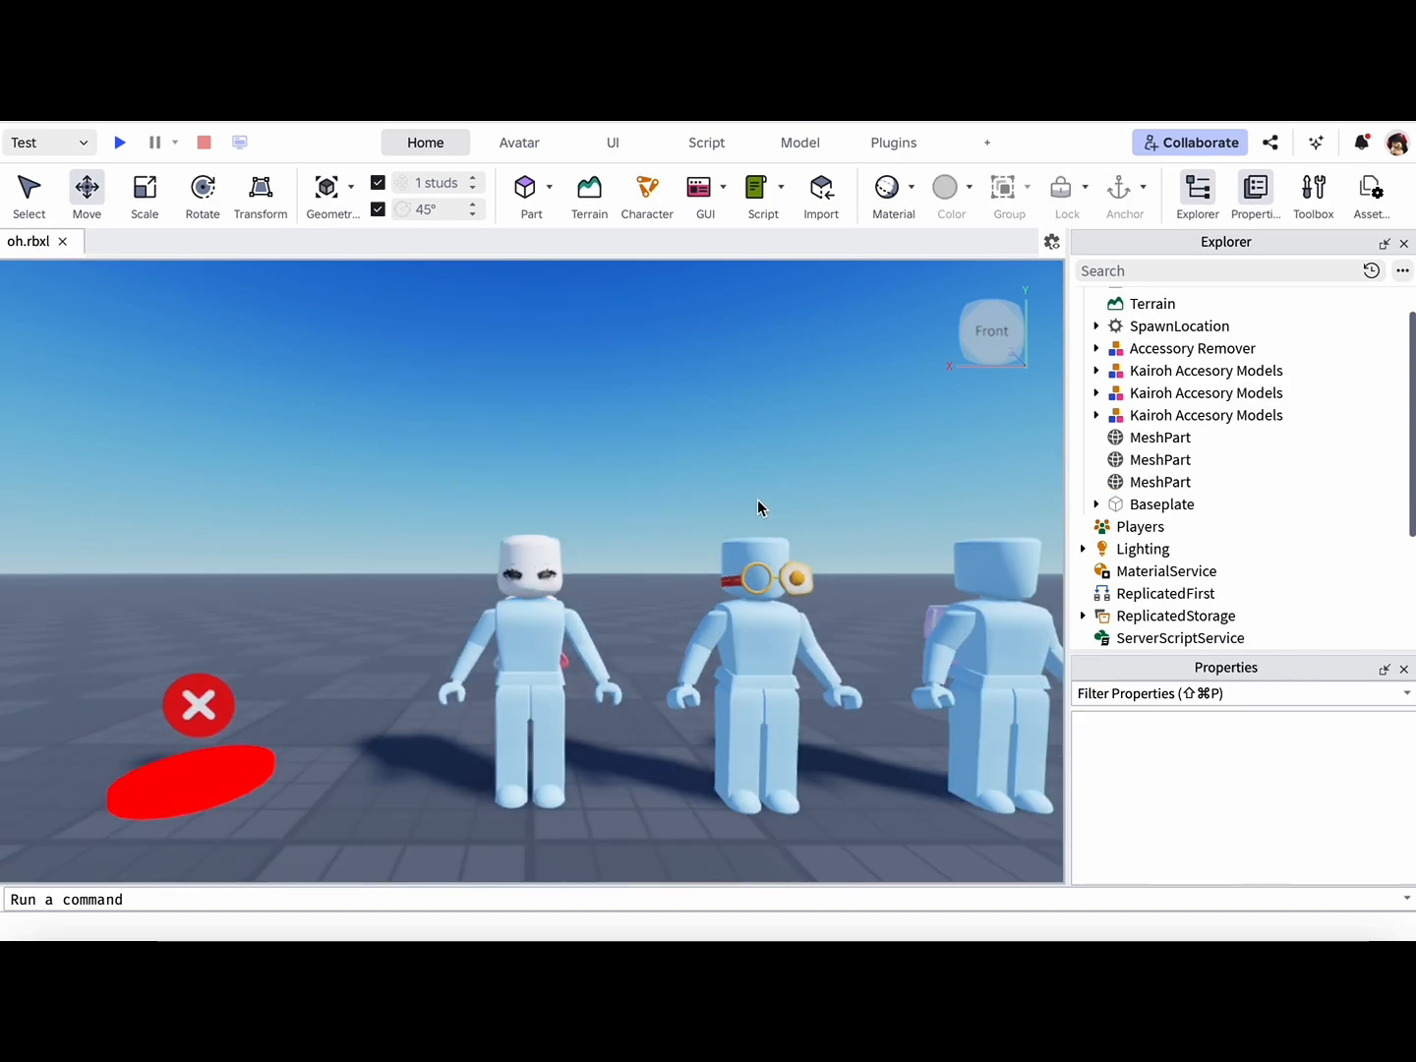
# With the fitted head mesh selected, start the Asset Creator plugin and choose Accessory as the asset type.
pyautogui.press('a')
pyautogui.press('d')
pyautogui.scroll(4, 691, 532)
pyautogui.press('a')
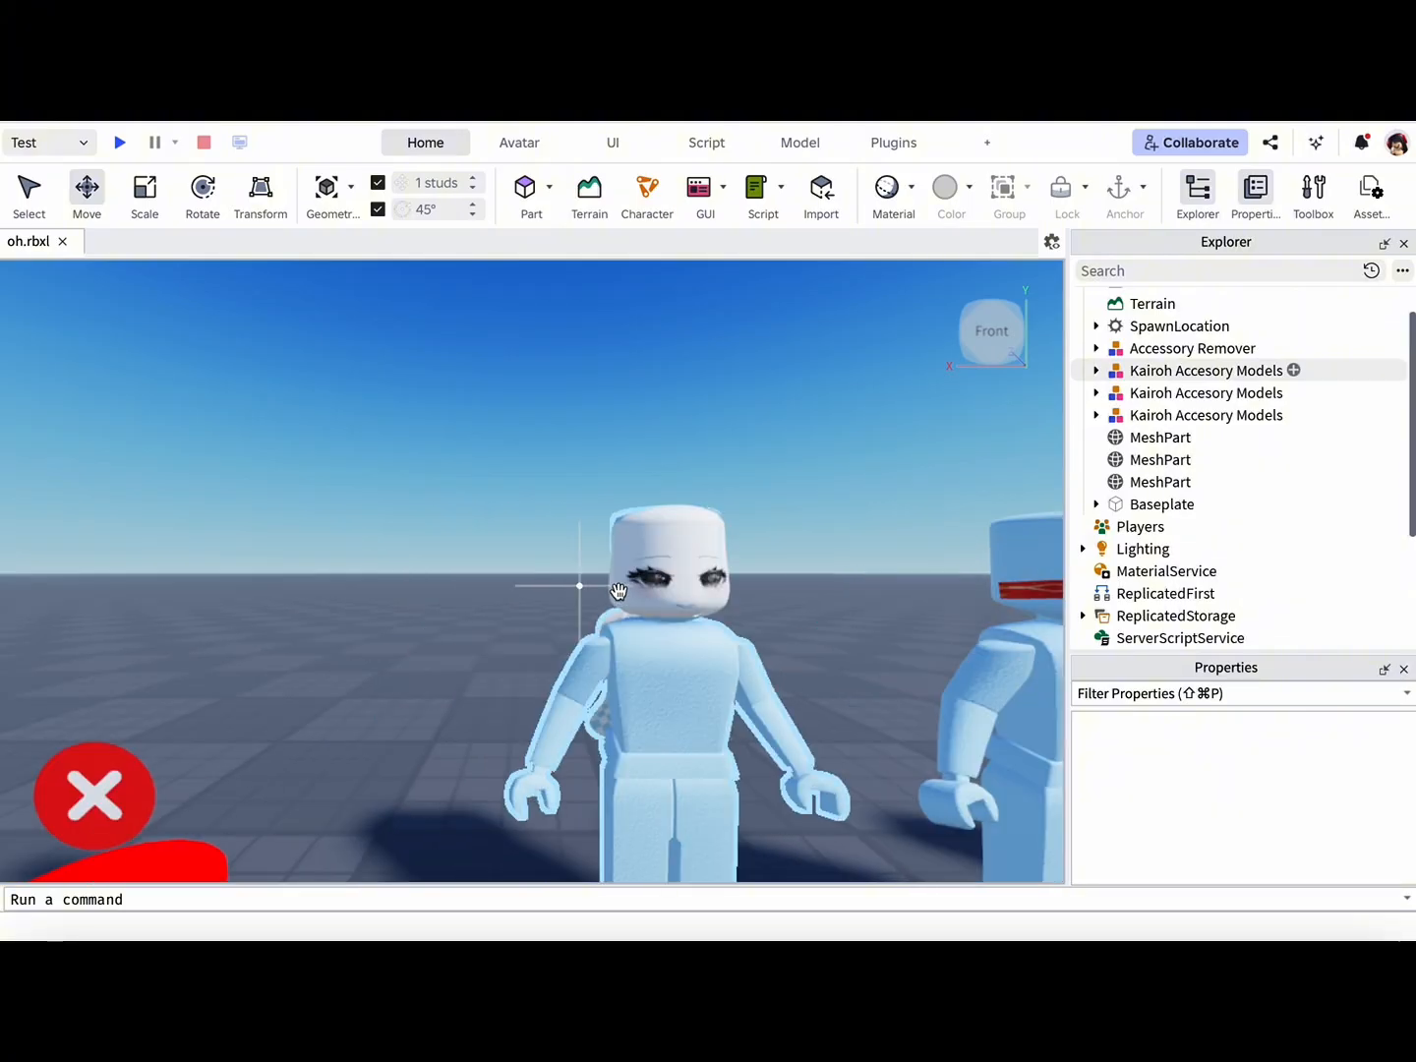
pyautogui.click(617, 590)
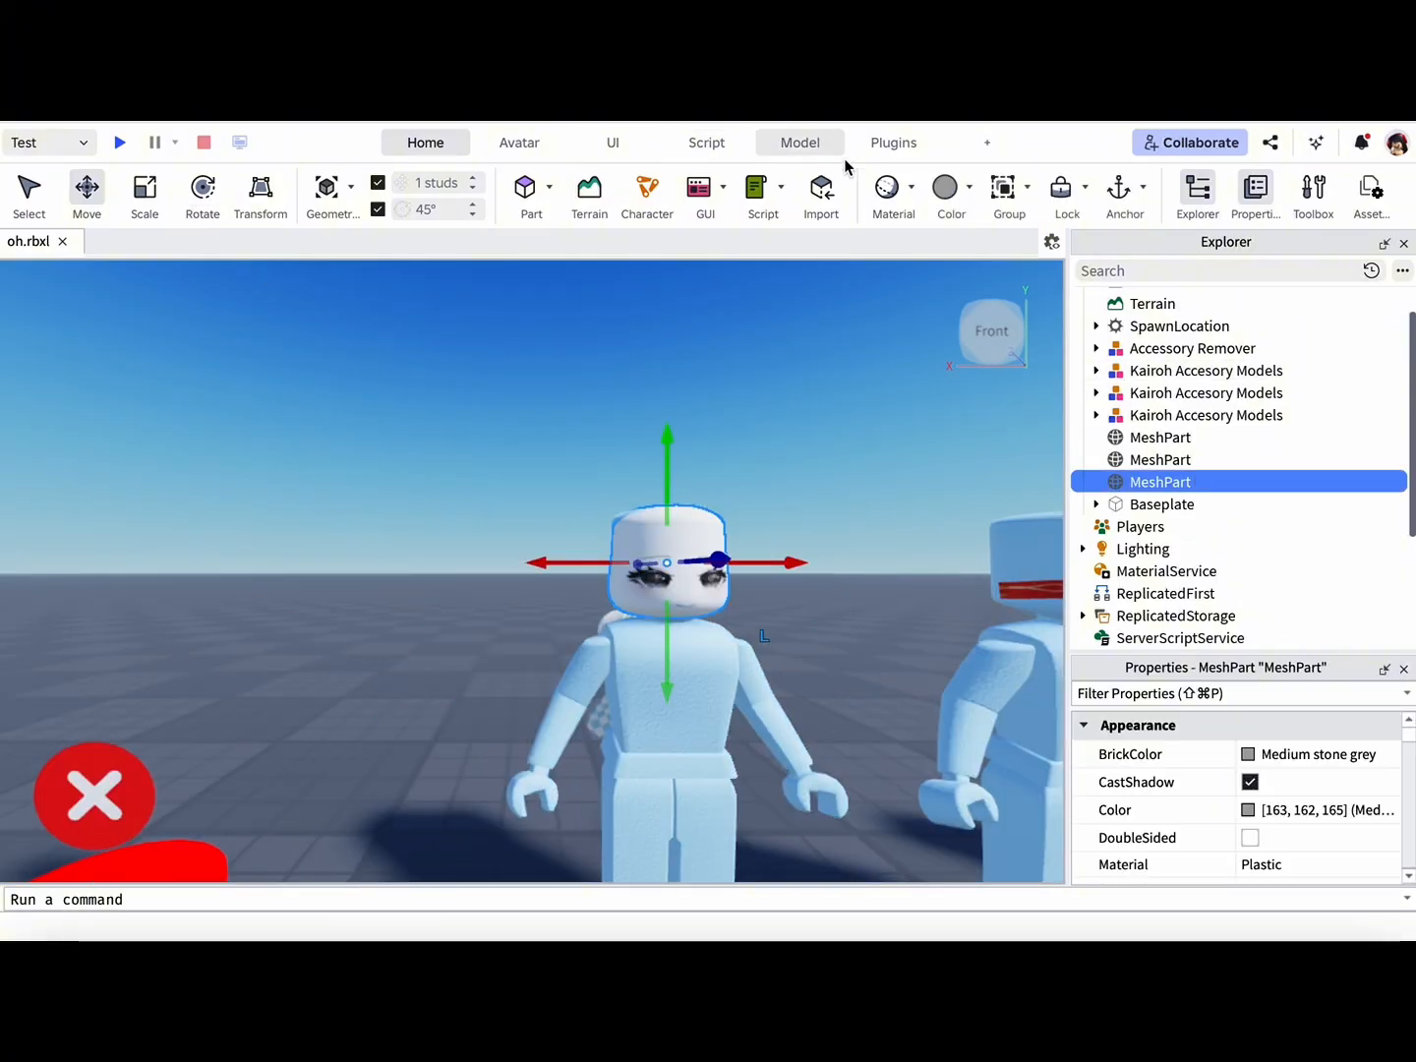
pyautogui.click(896, 147)
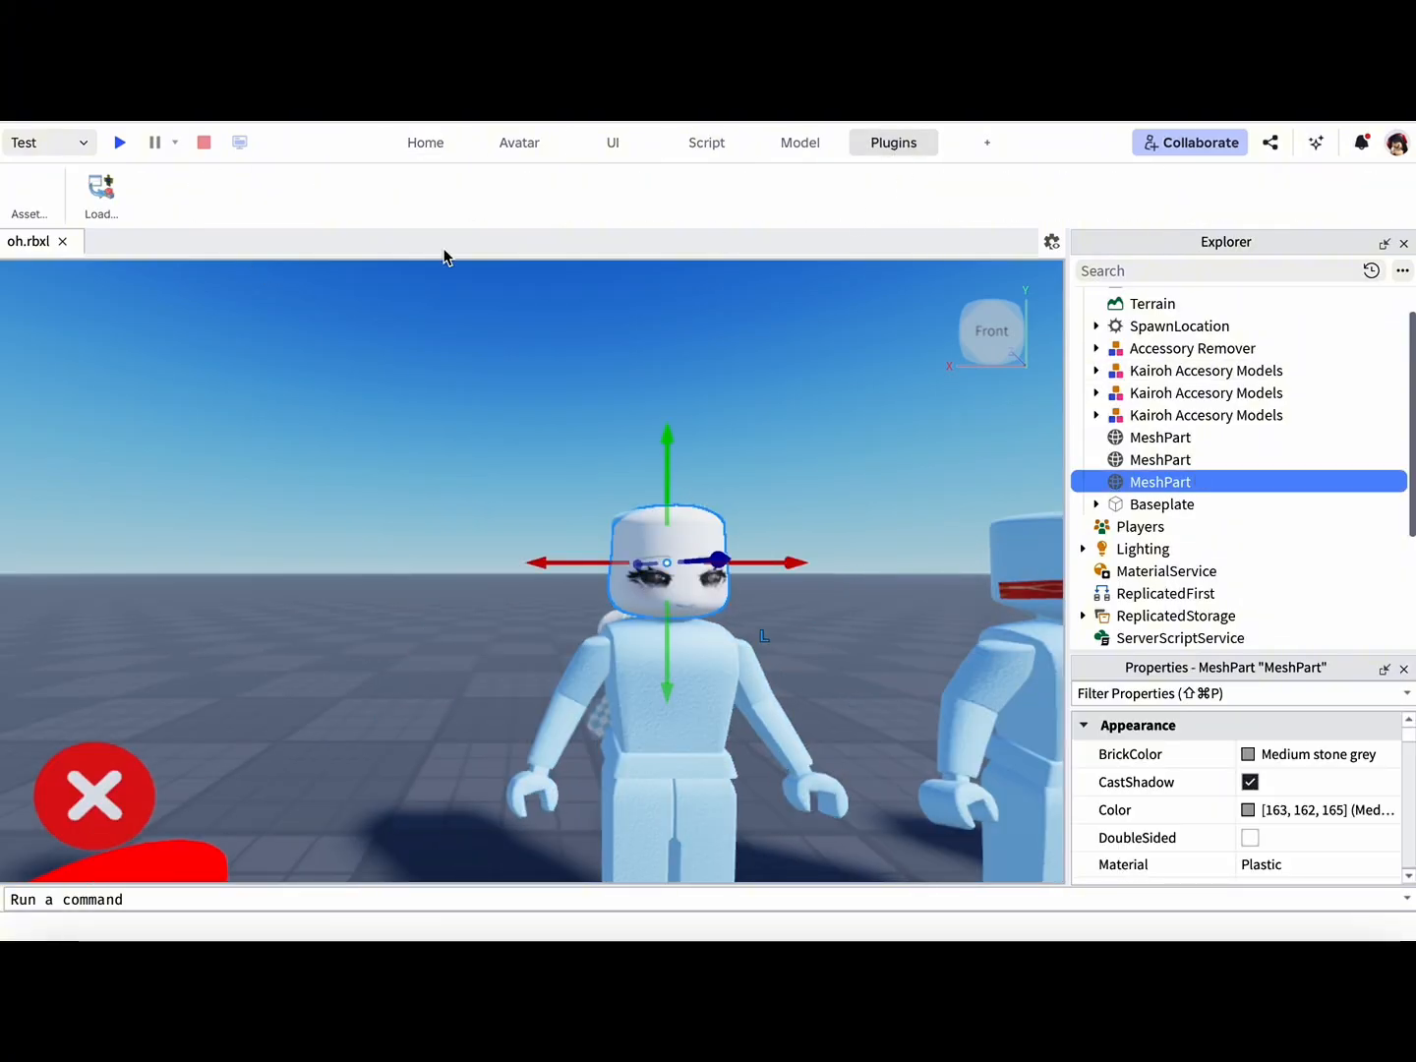
pyautogui.click(30, 188)
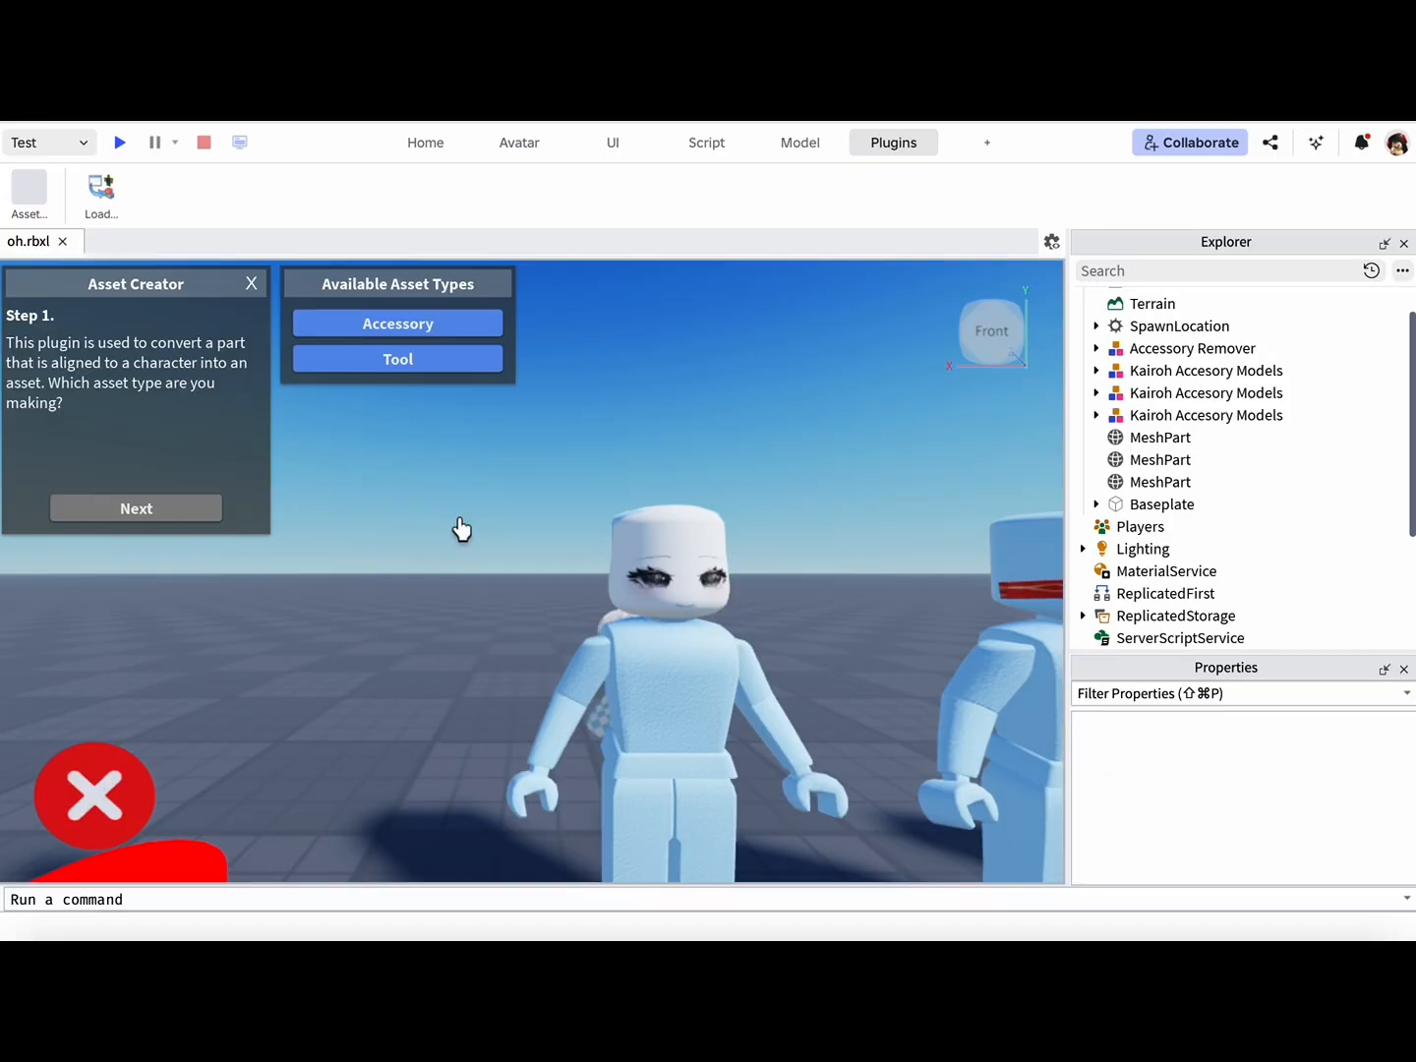
pyautogui.click(376, 322)
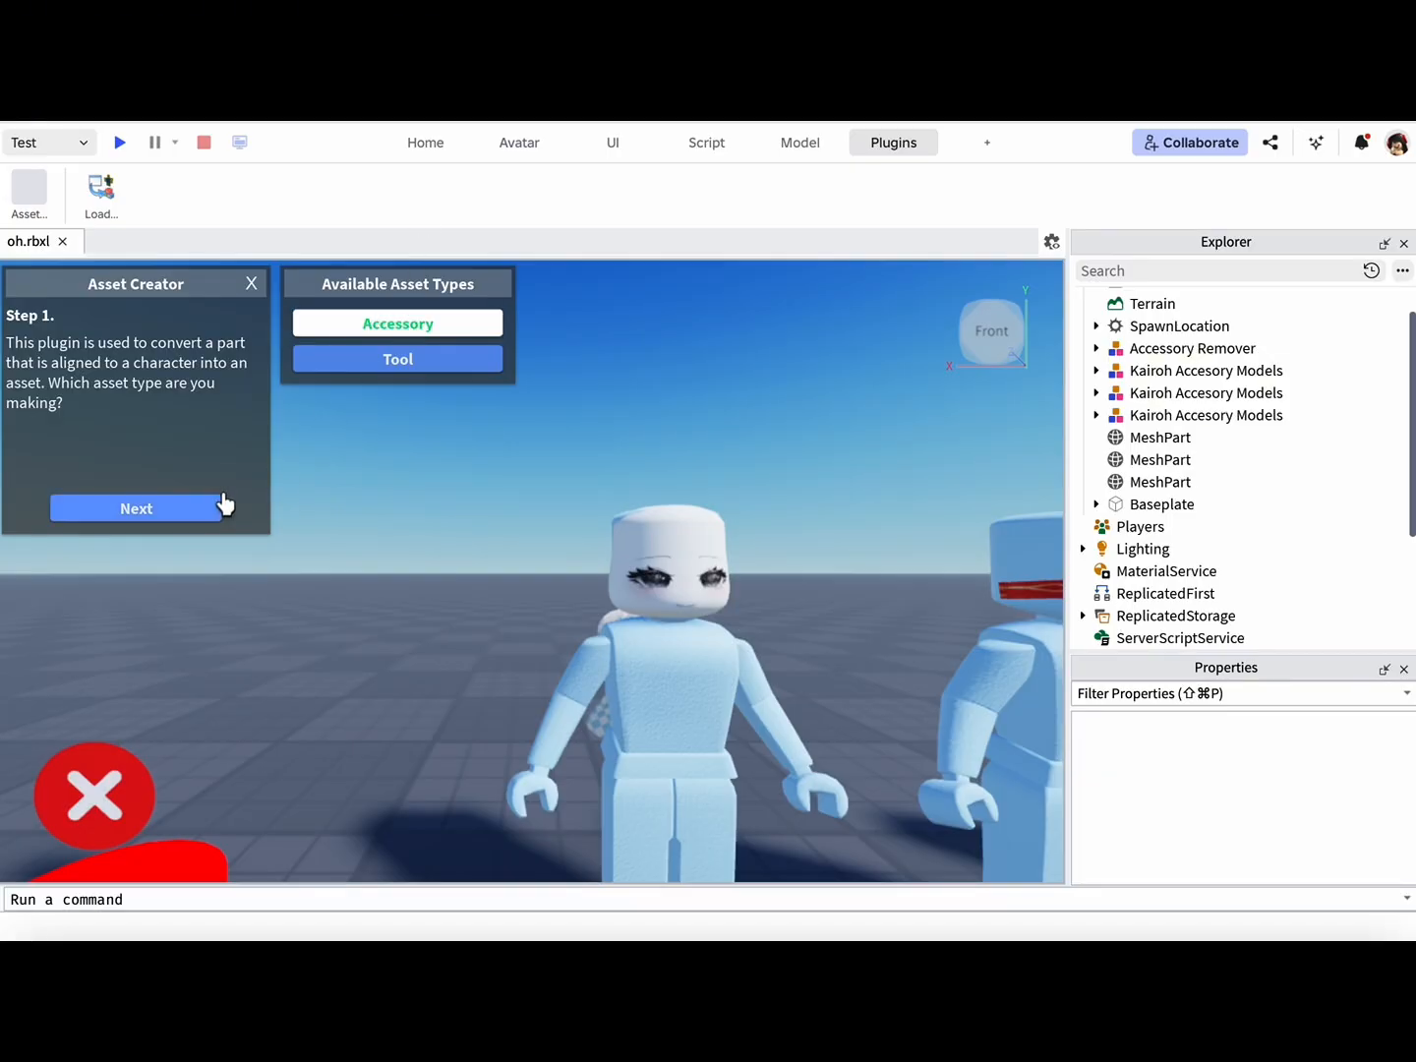
pyautogui.click(227, 499)
# Set the head mesh as the accessory part and the 3.0 Model dummy as the character it is aligned to.
pyautogui.click(689, 528)
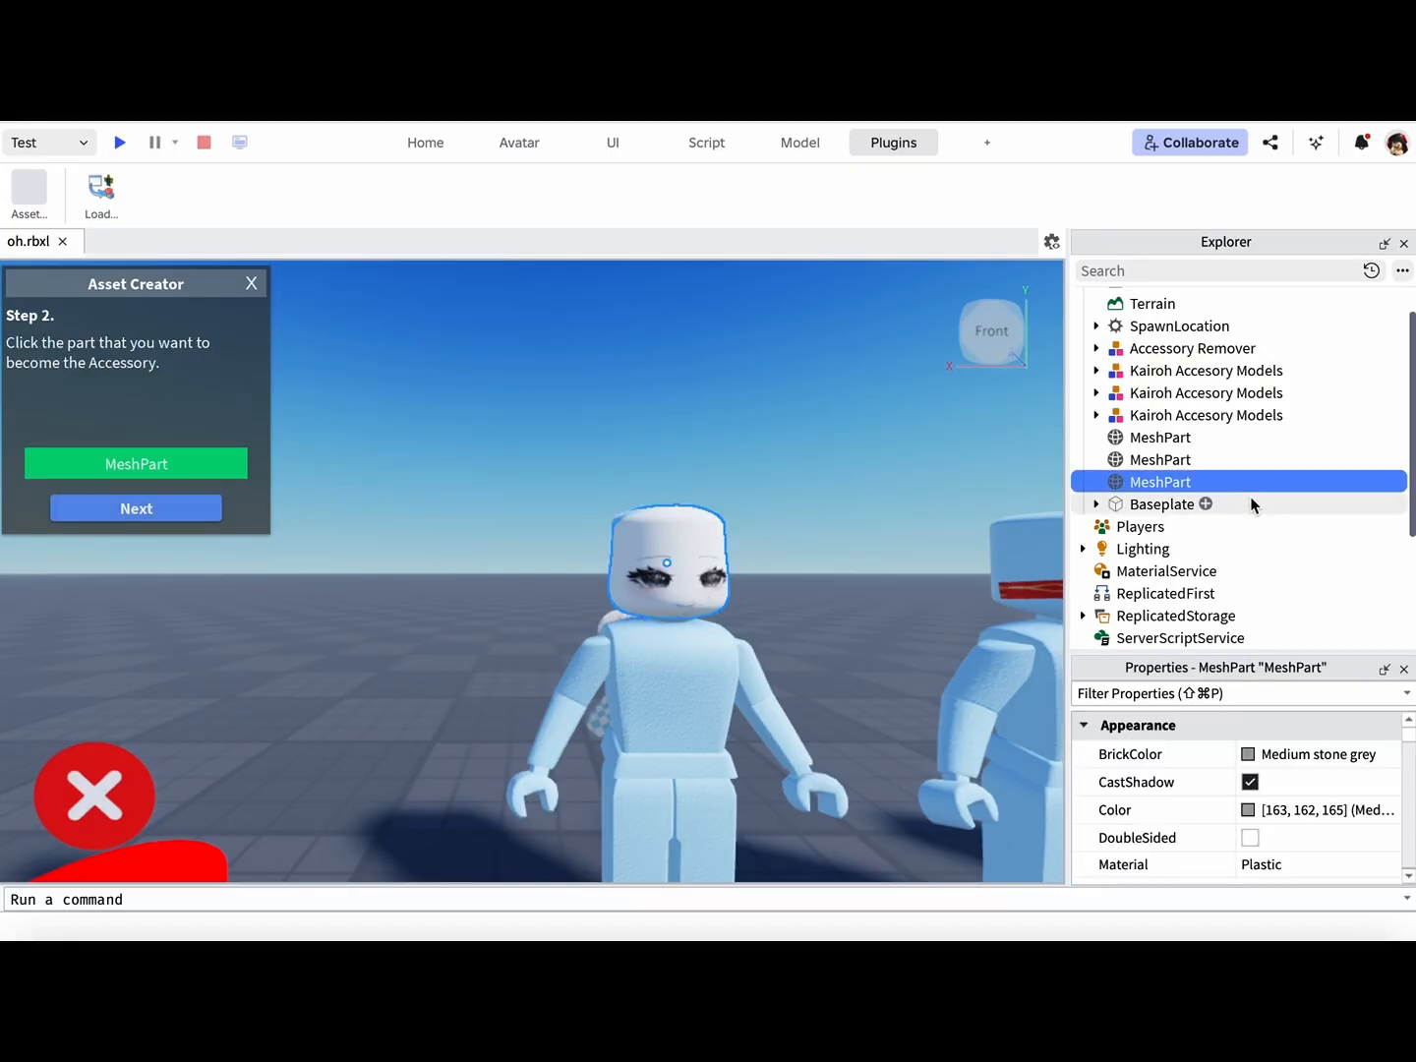
pyautogui.click(80, 508)
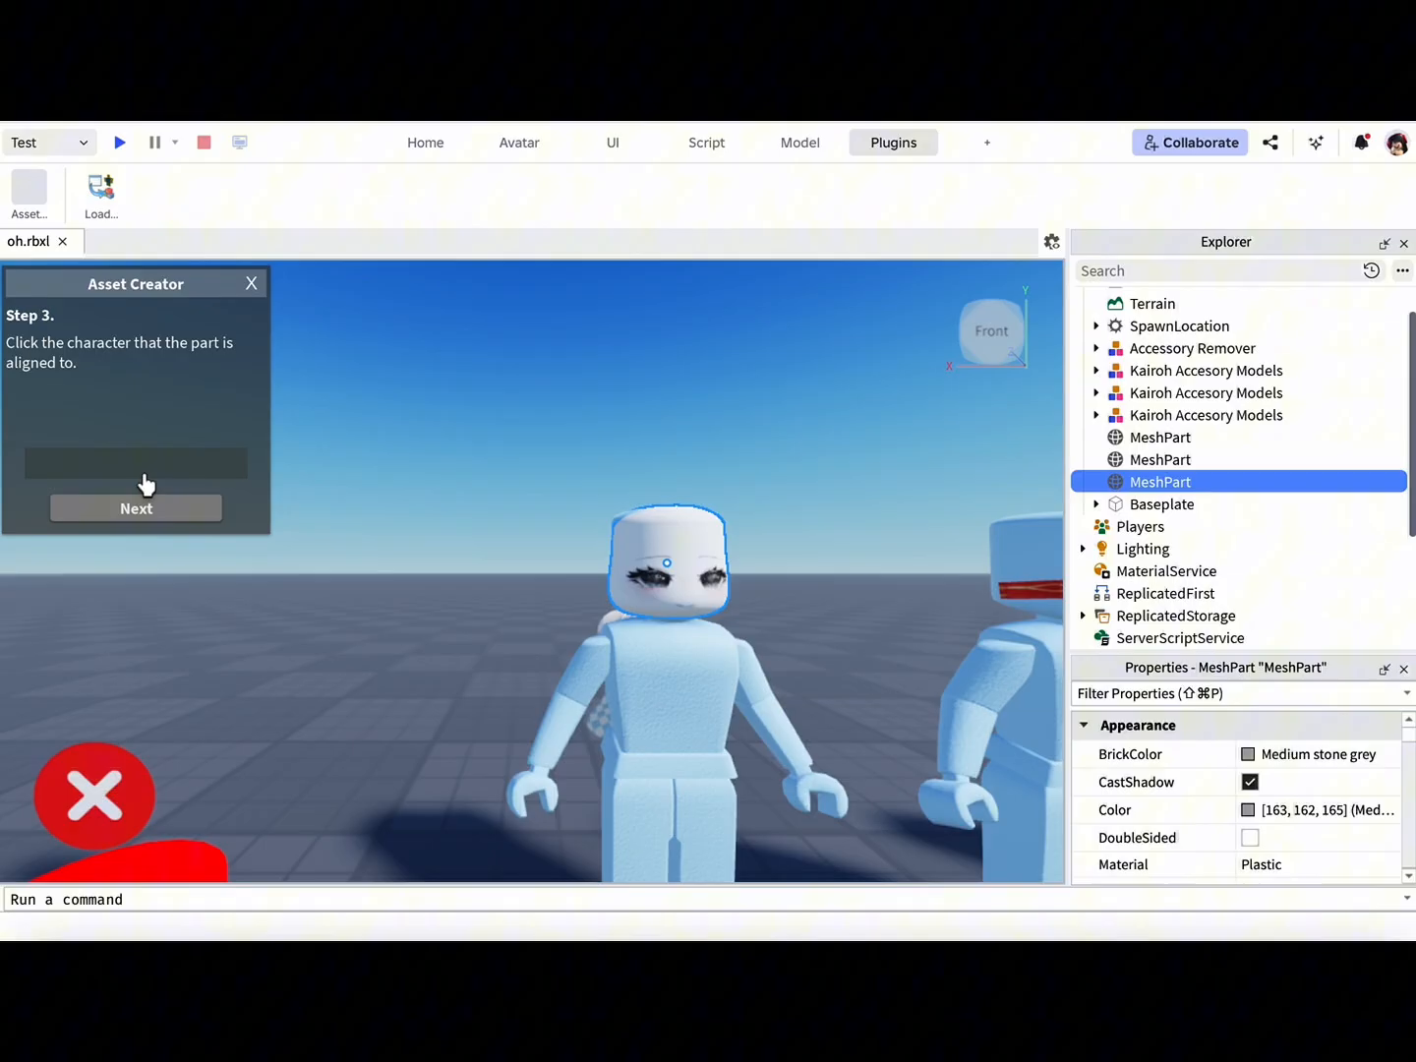
pyautogui.click(743, 727)
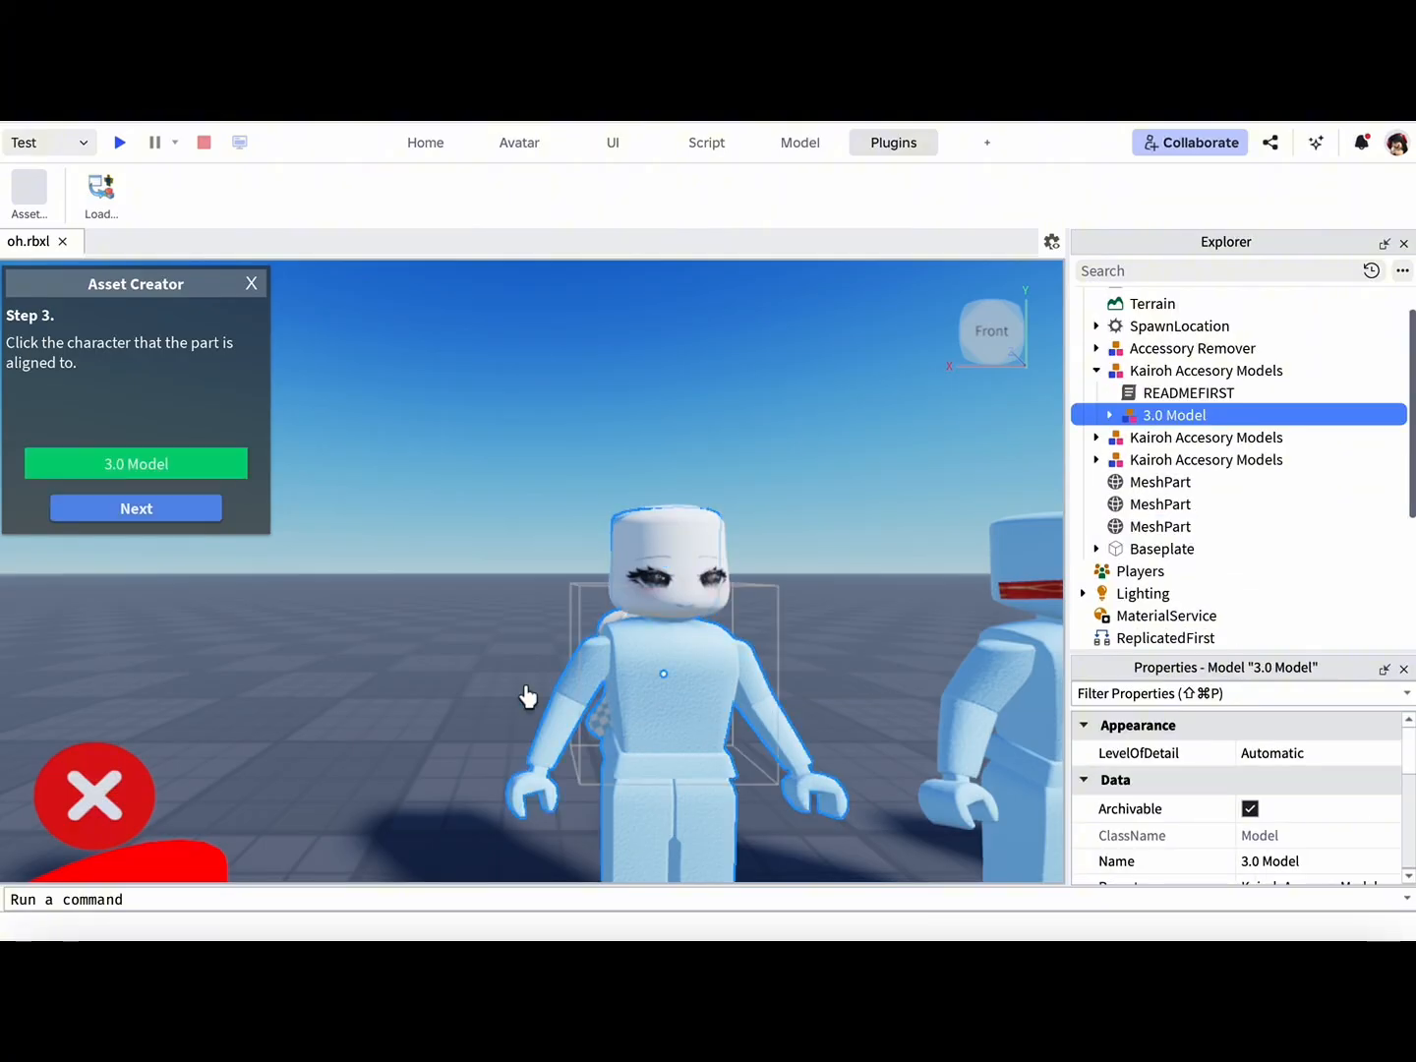
pyautogui.click(155, 505)
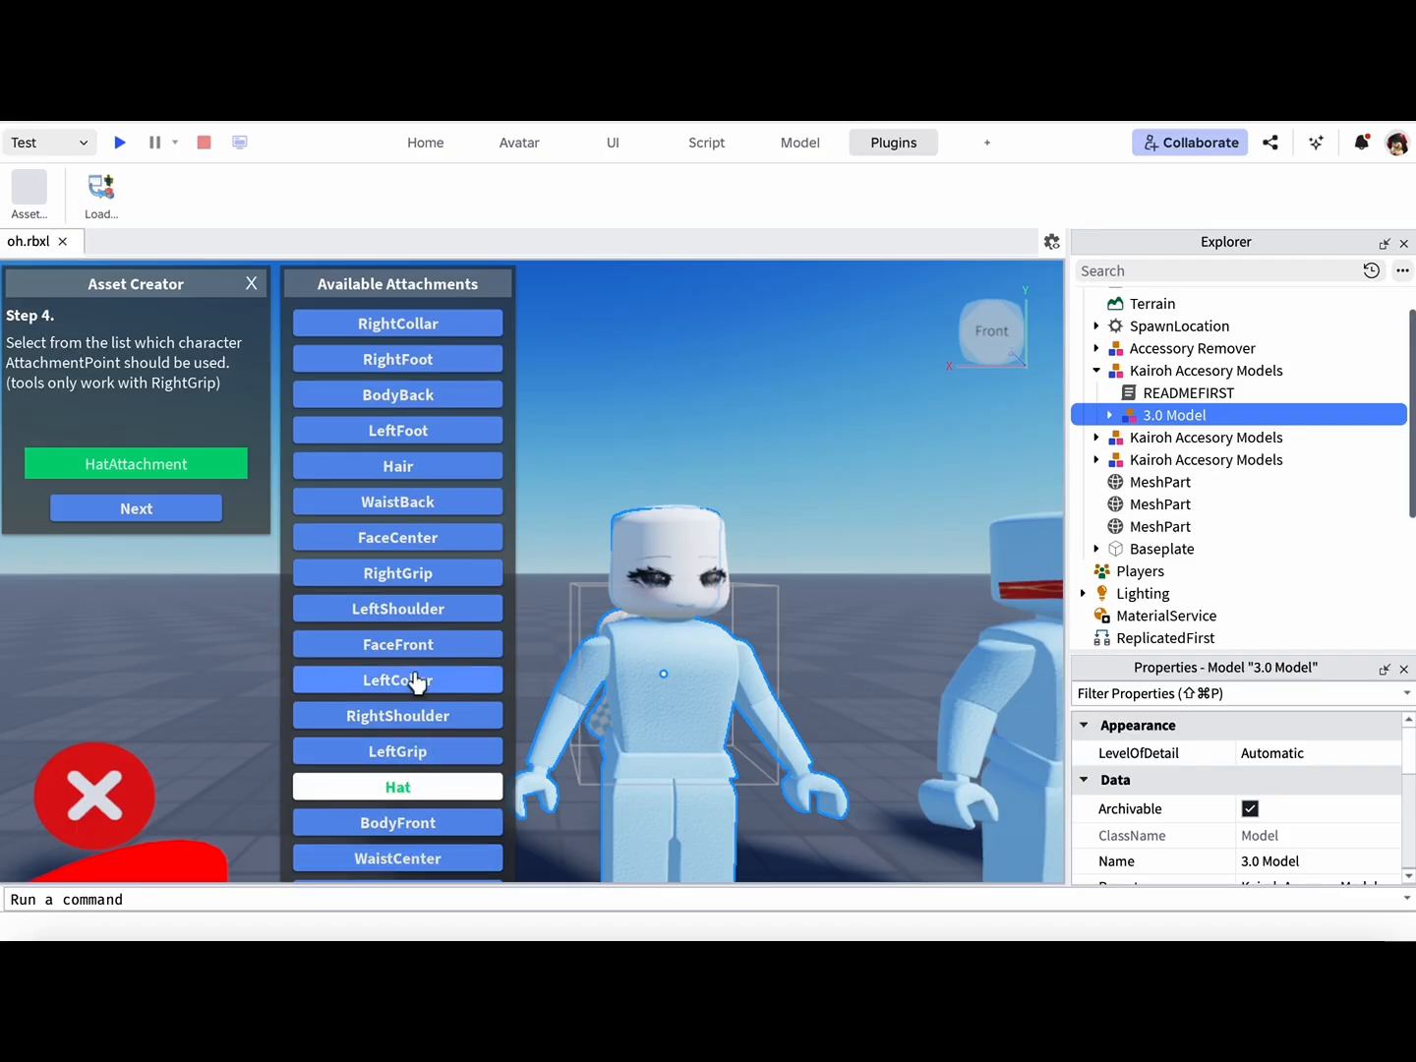
# Generate the accessory with the Hat attachment for the intended character type, and close the Asset Creator.
pyautogui.click(211, 513)
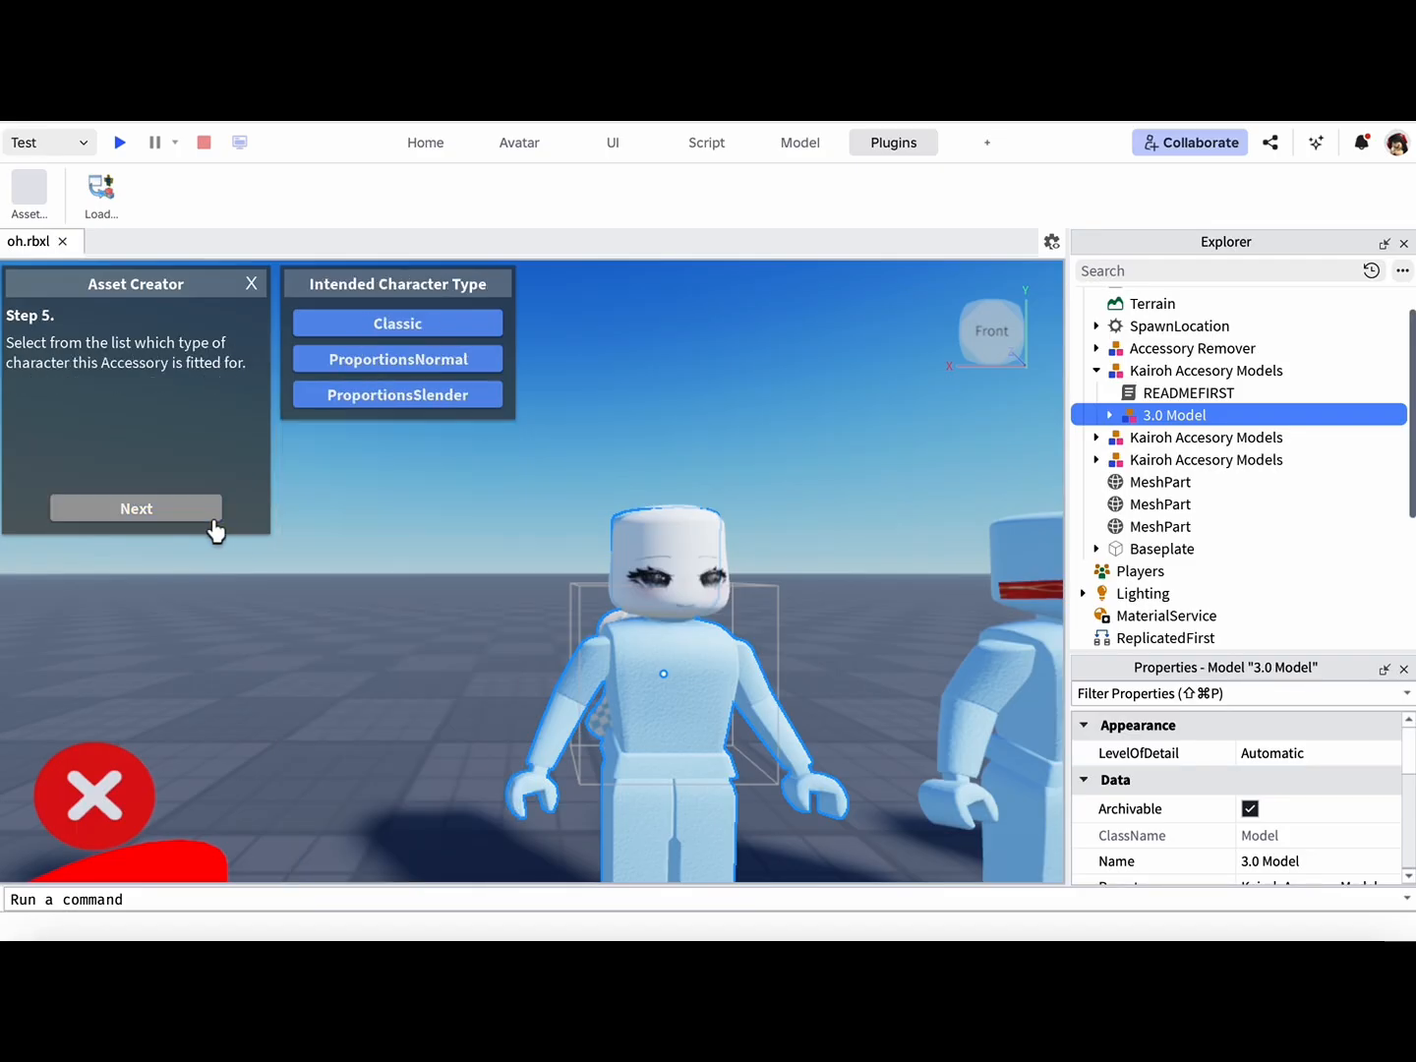
pyautogui.click(218, 513)
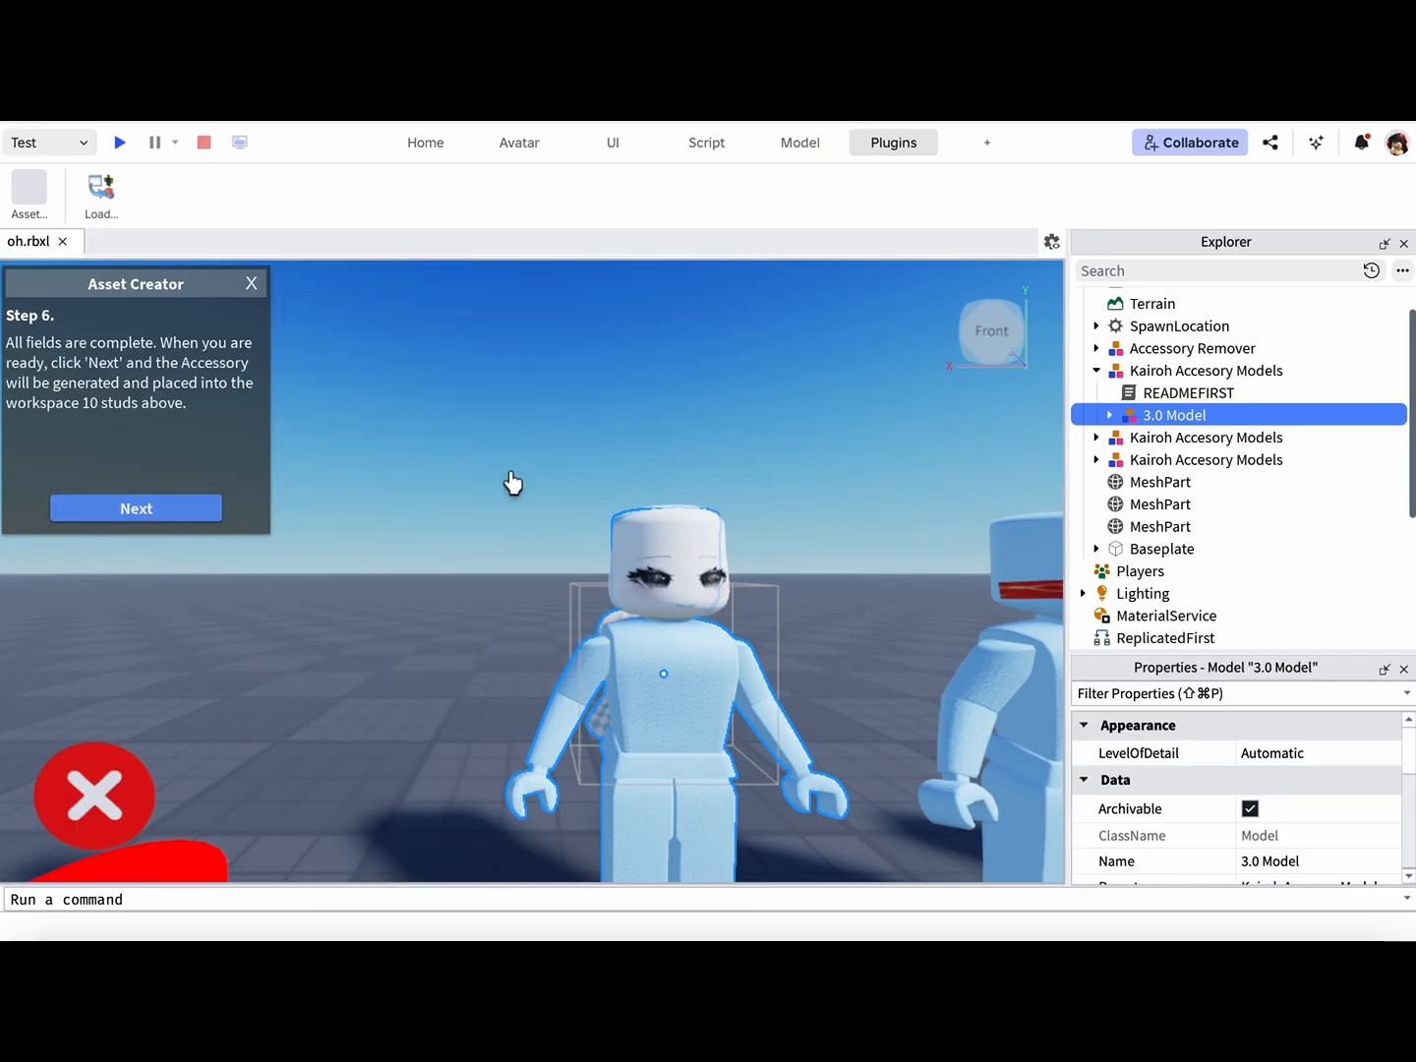
pyautogui.click(180, 515)
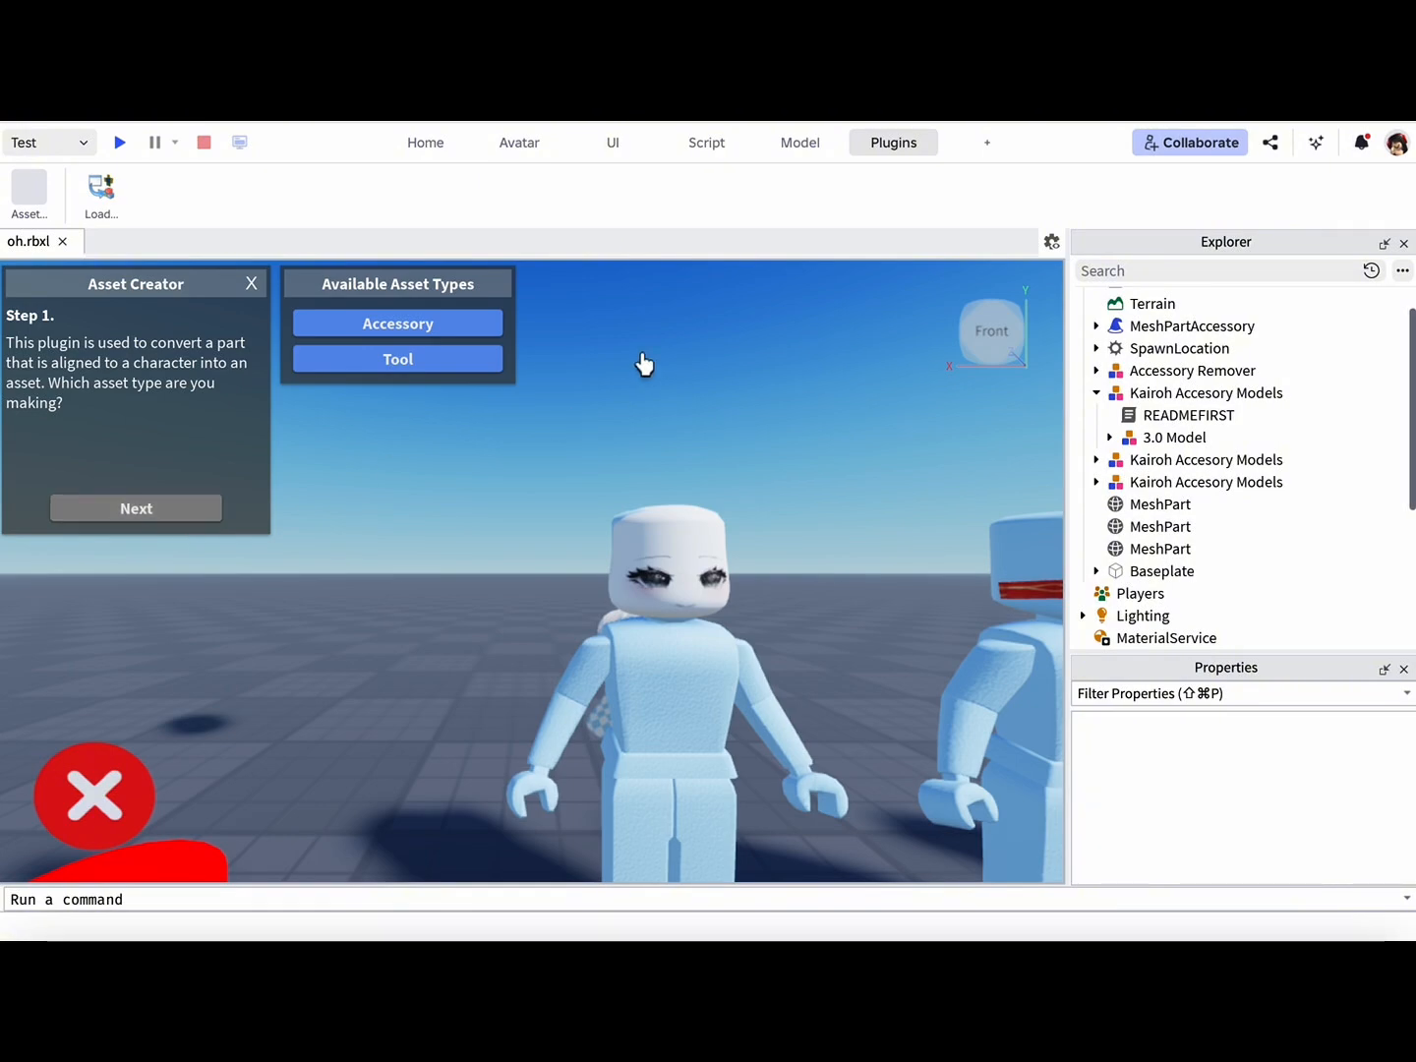
pyautogui.click(251, 285)
# Move the generated MeshPartAccessory into the 3.0 Model of the dummy wearing the face.
pyautogui.scroll(1, 1200, 354)
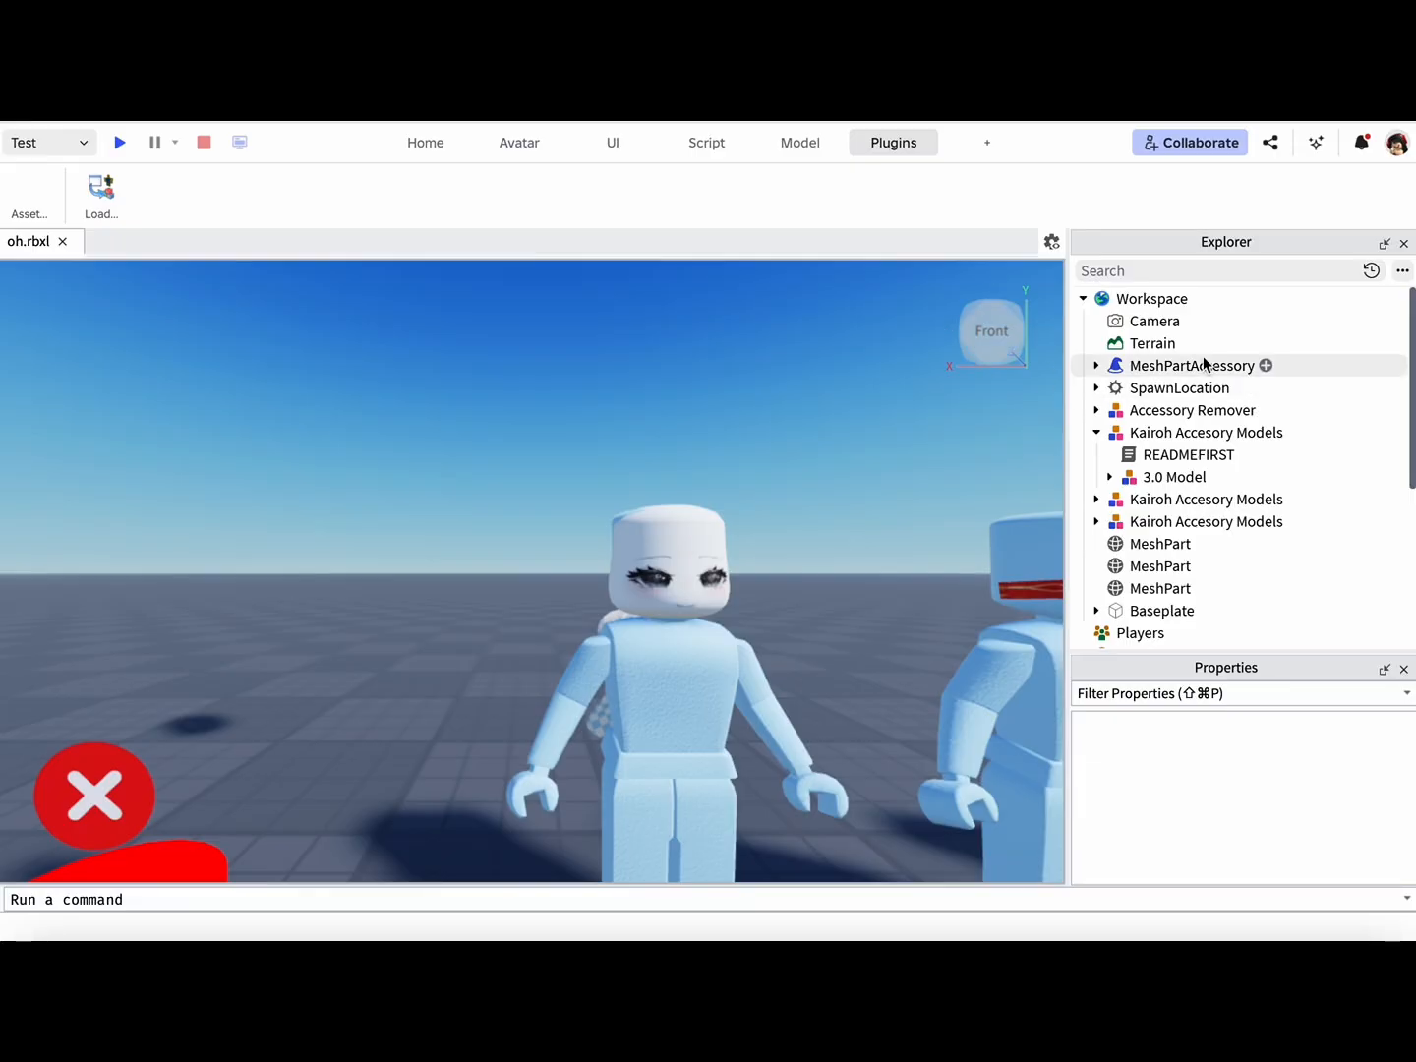
pyautogui.click(714, 667)
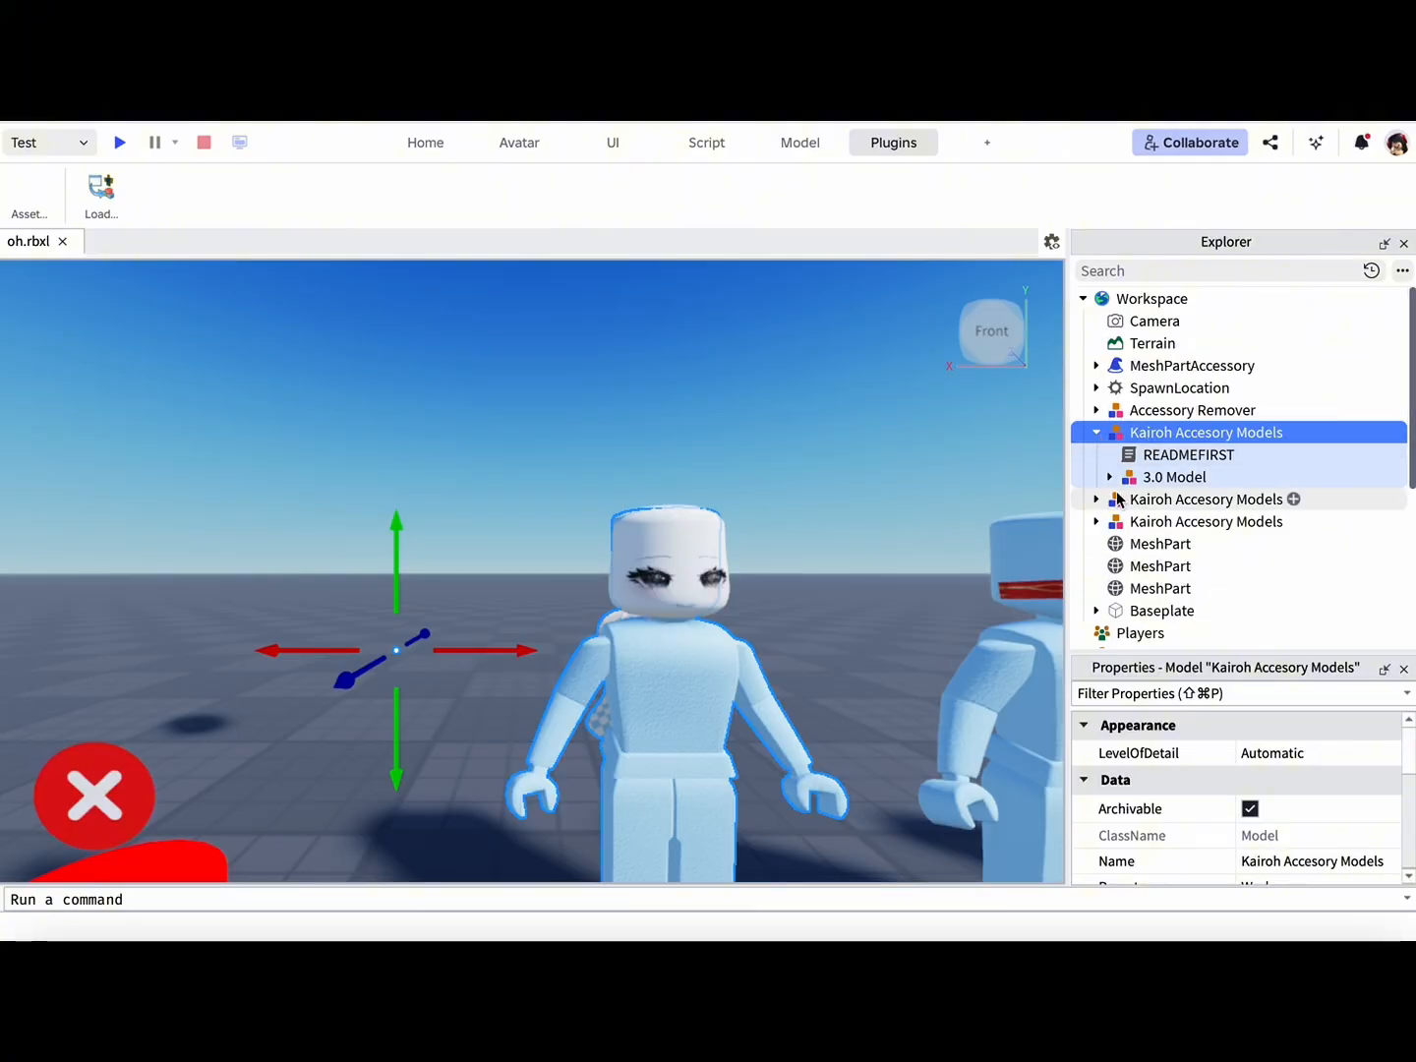
pyautogui.click(1134, 368)
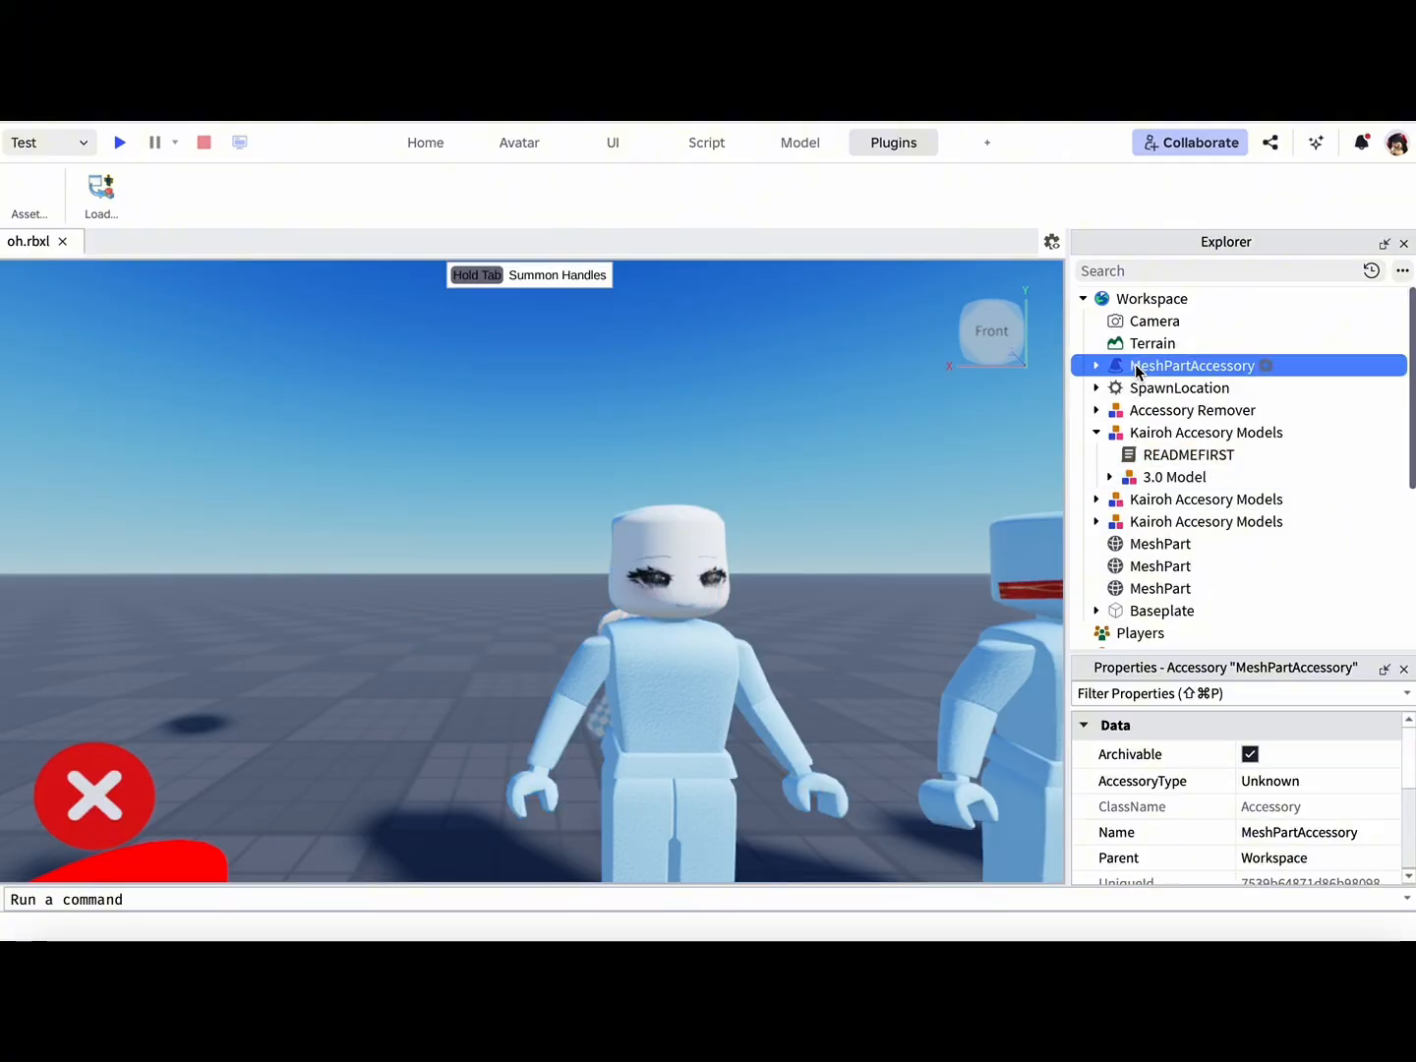
pyautogui.moveTo(1136, 370); pyautogui.dragTo(1165, 481)
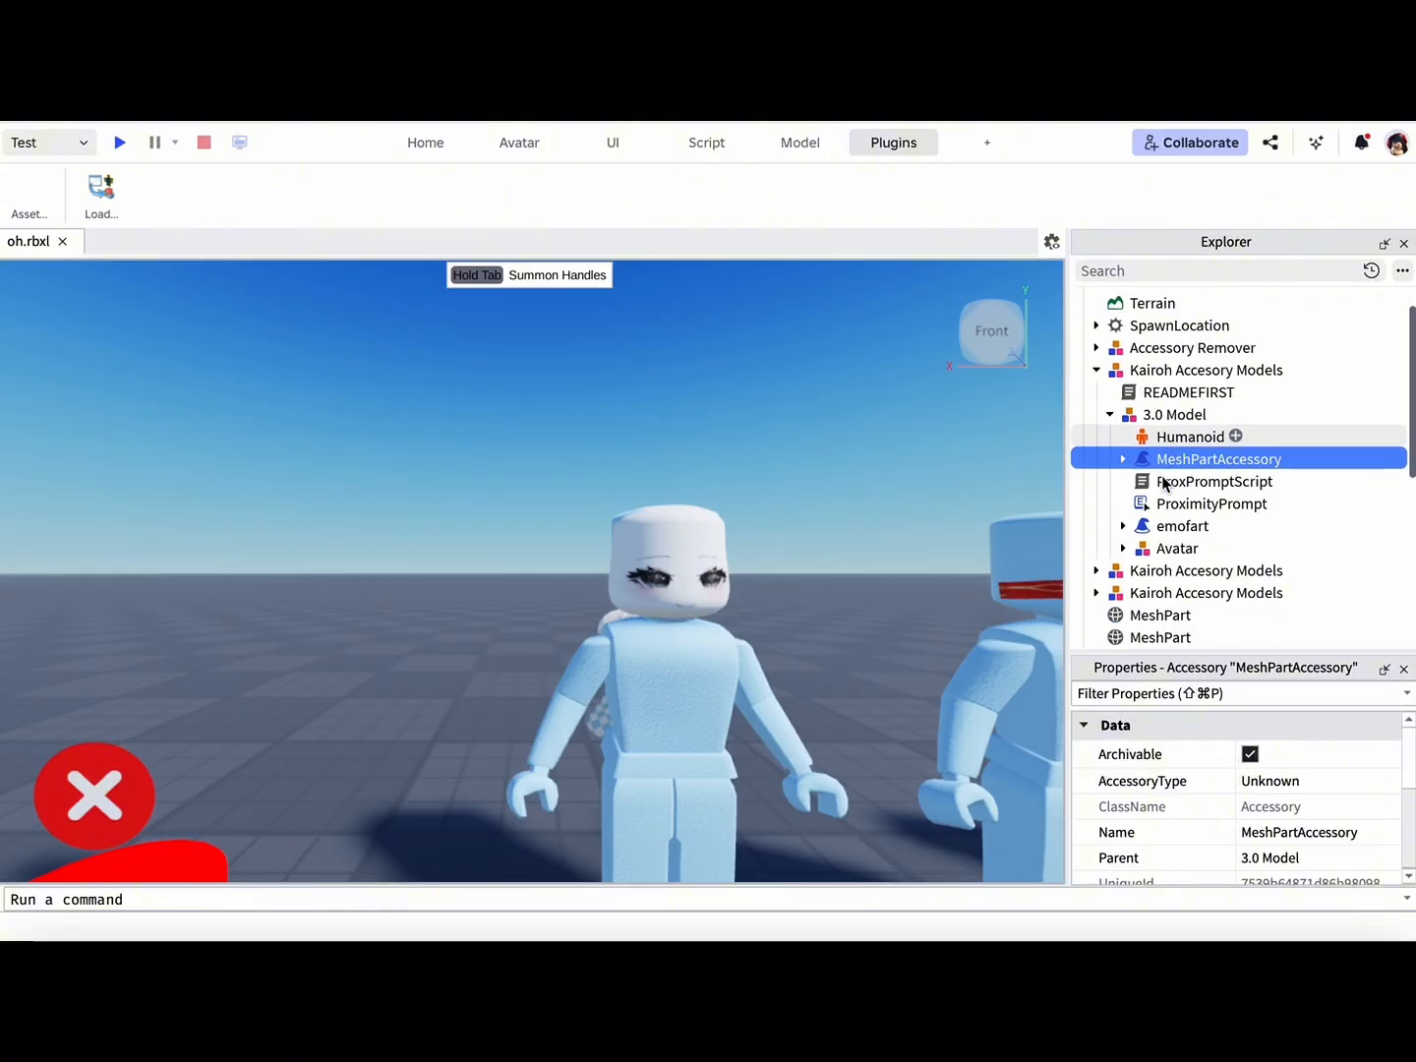
# Rename the MeshPartAccessory in the 3.0 Model as emofart.
pyautogui.press('F2')
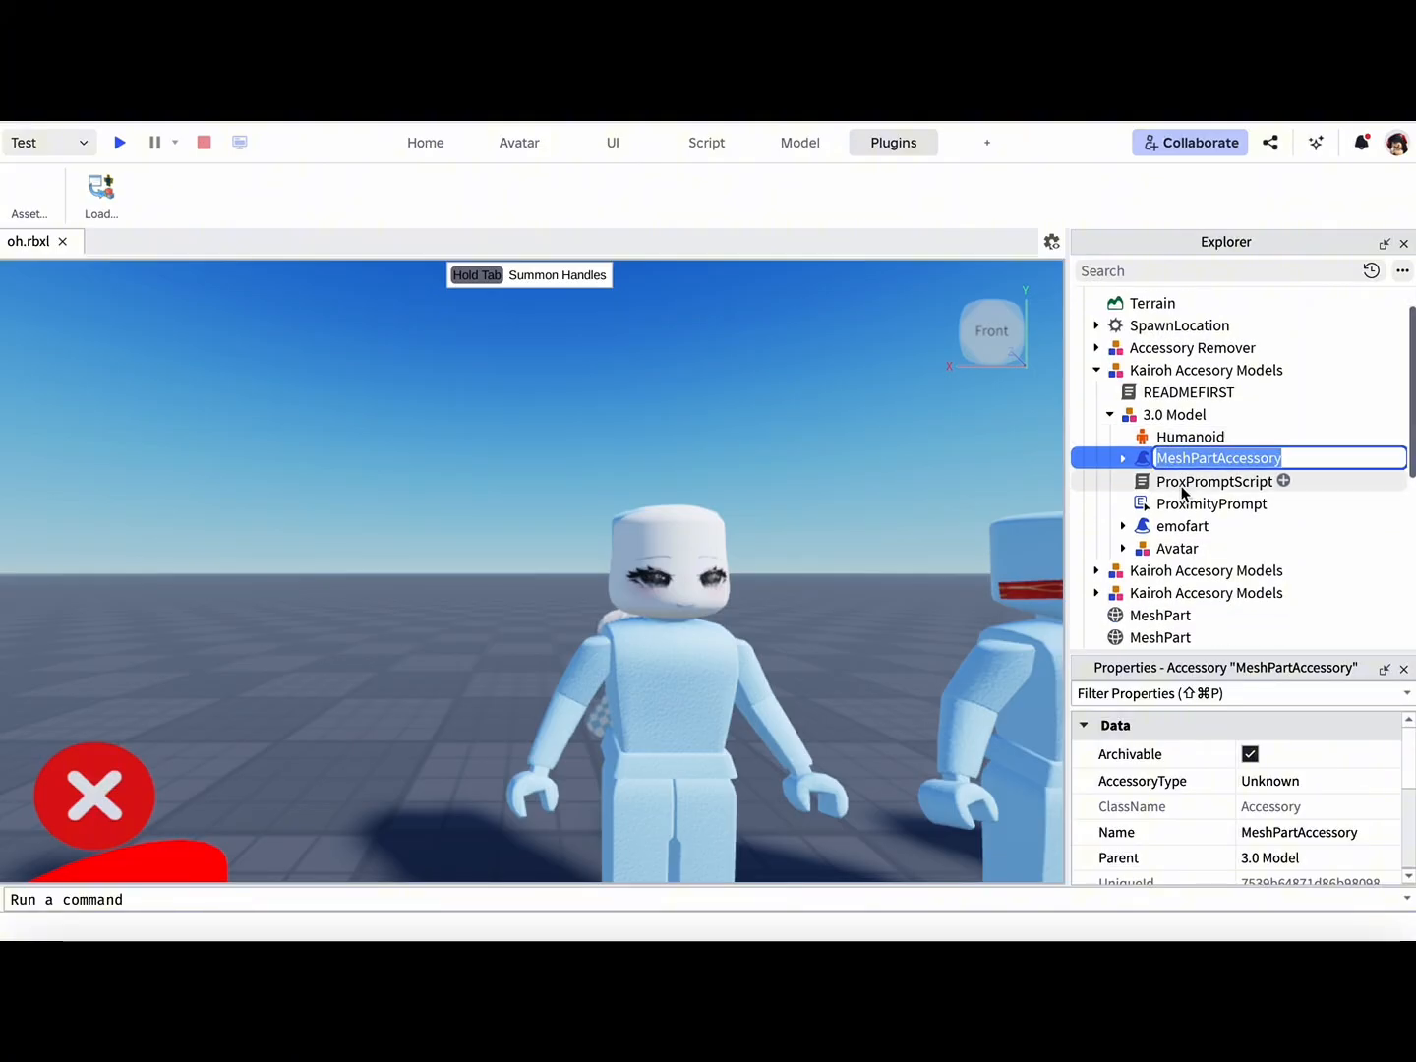
pyautogui.write('emofsa')
pyautogui.press('BackSpace')
pyautogui.press('BackSpace')
pyautogui.write('art')
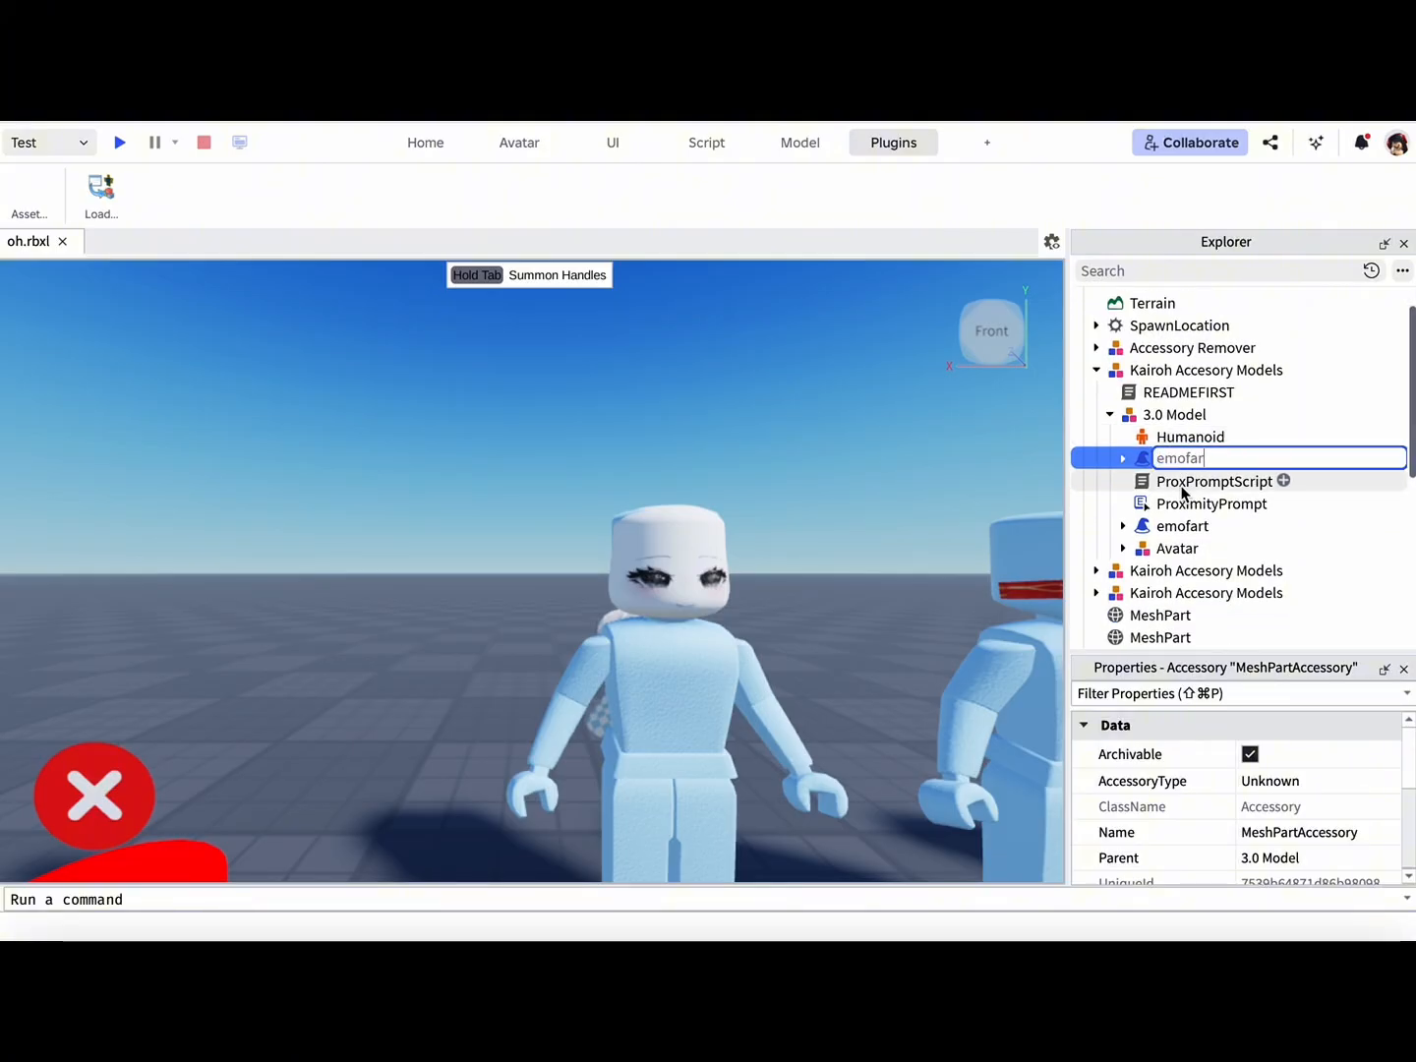
pyautogui.press('Return')
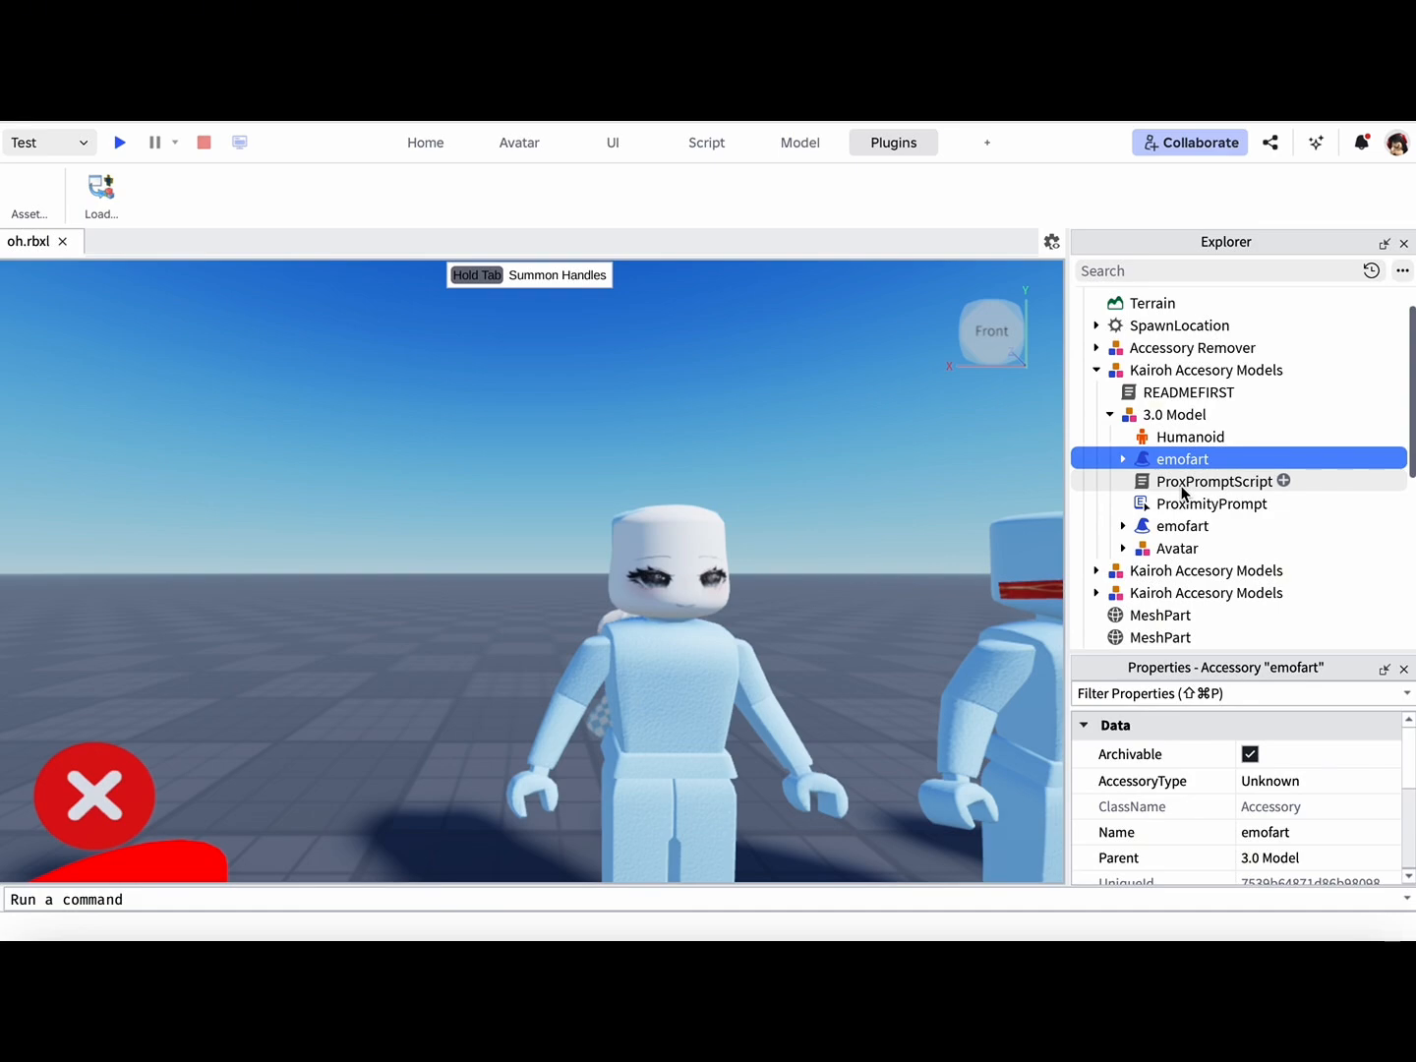
# Open the dummy's ProxPromptScript, check the AssetName value against the accessory's name, and close the script.
pyautogui.click(1246, 499)
pyautogui.click(1276, 482)
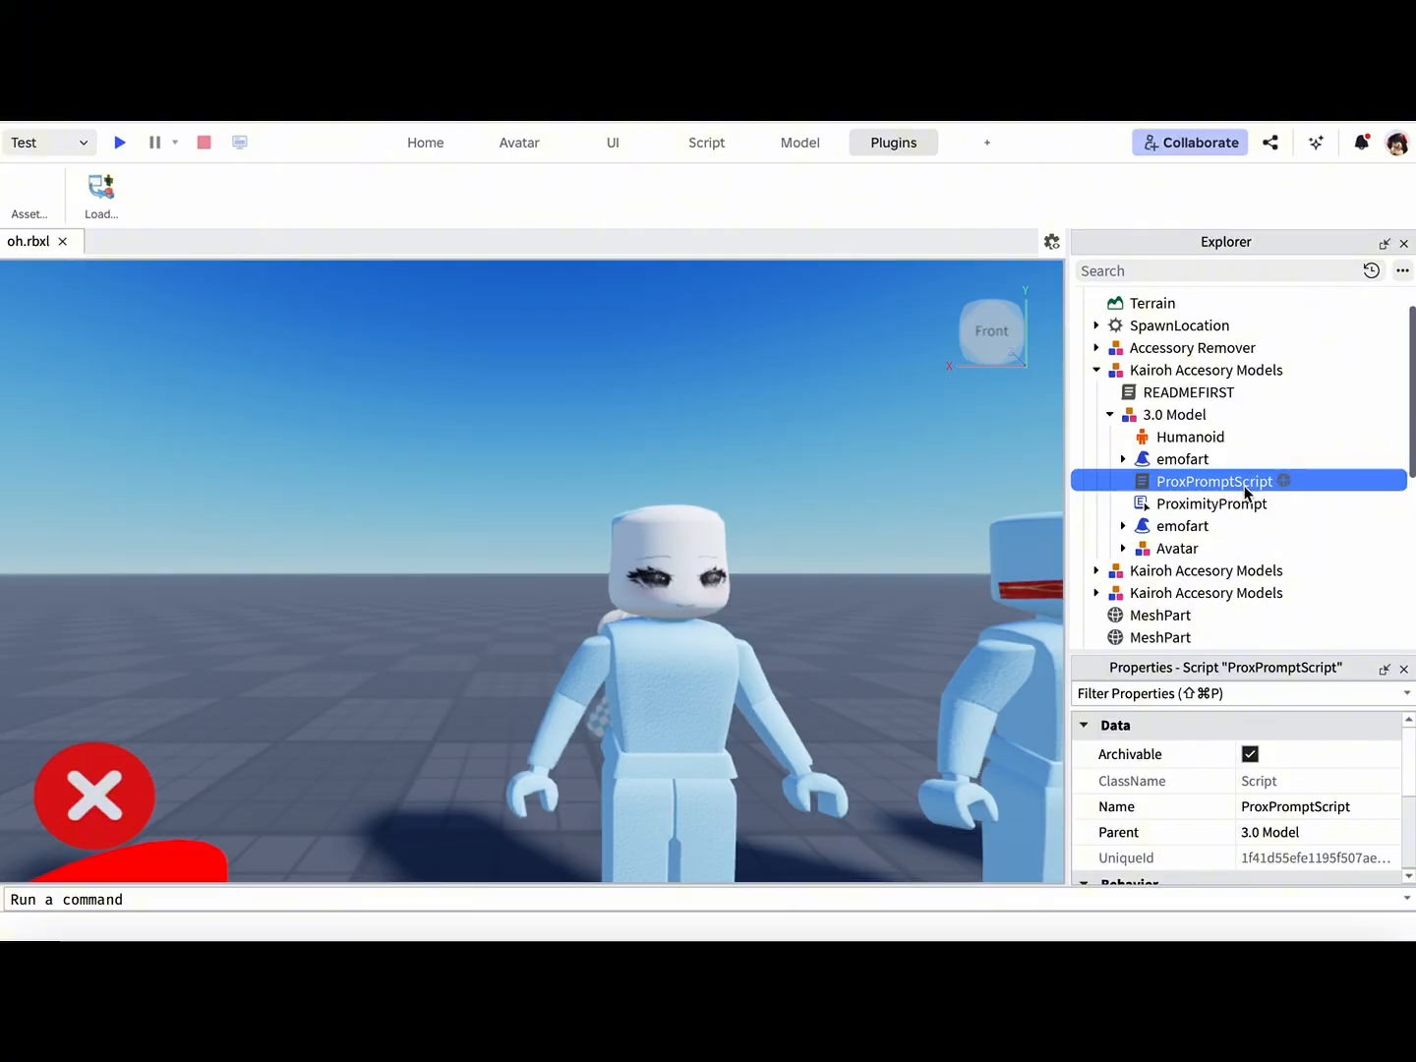
pyautogui.doubleClick(1278, 481)
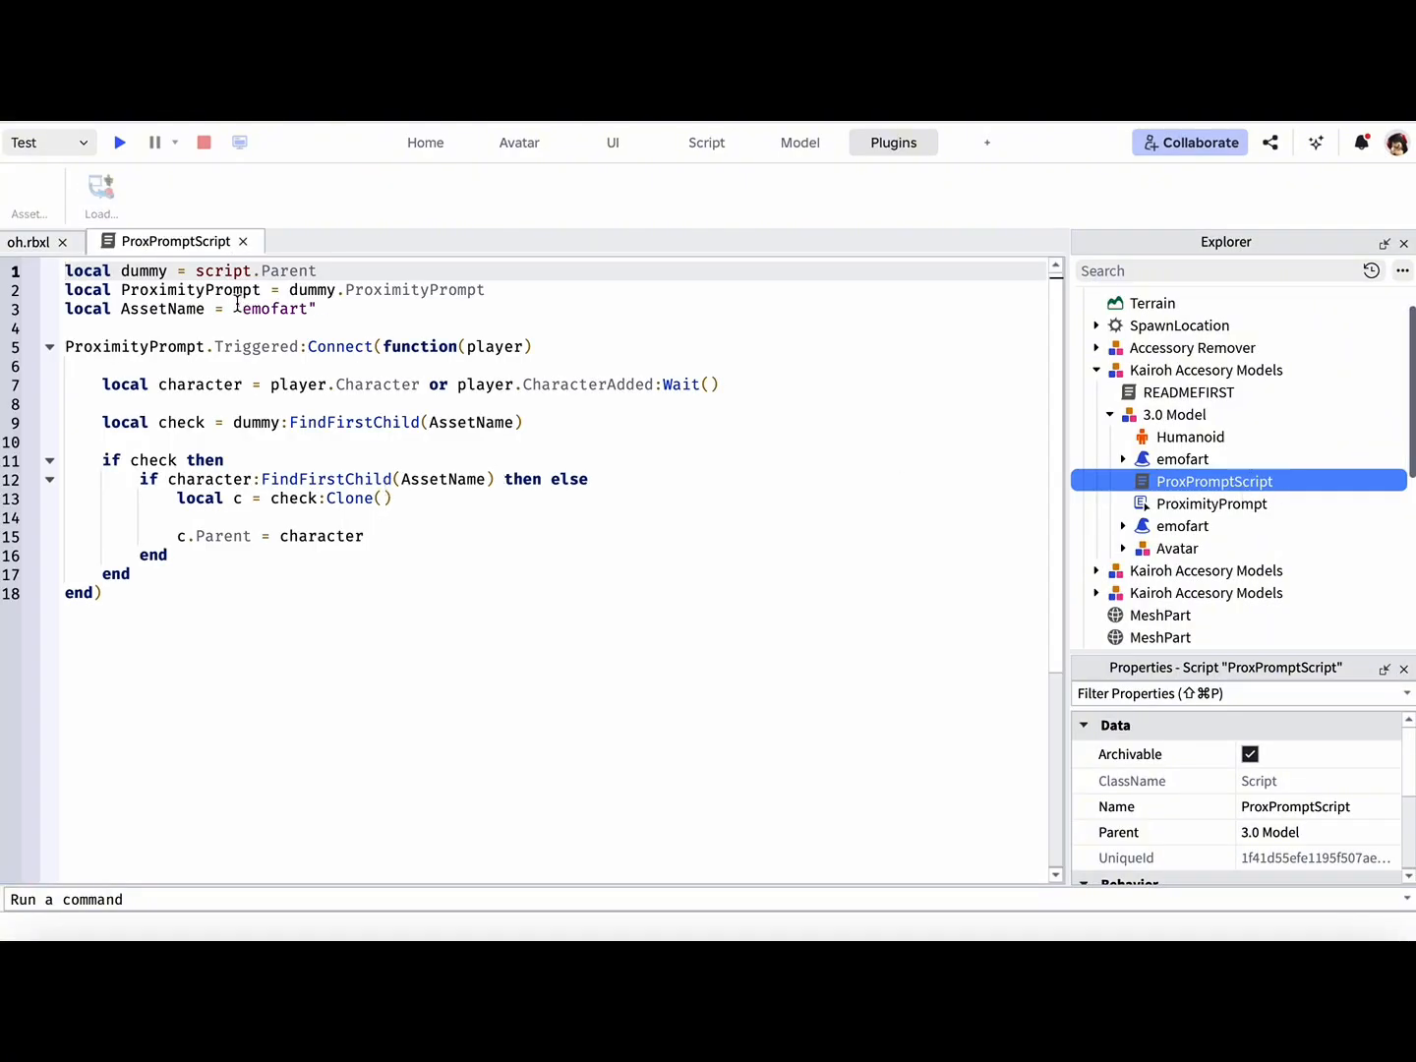
pyautogui.moveTo(67, 309); pyautogui.dragTo(368, 308)
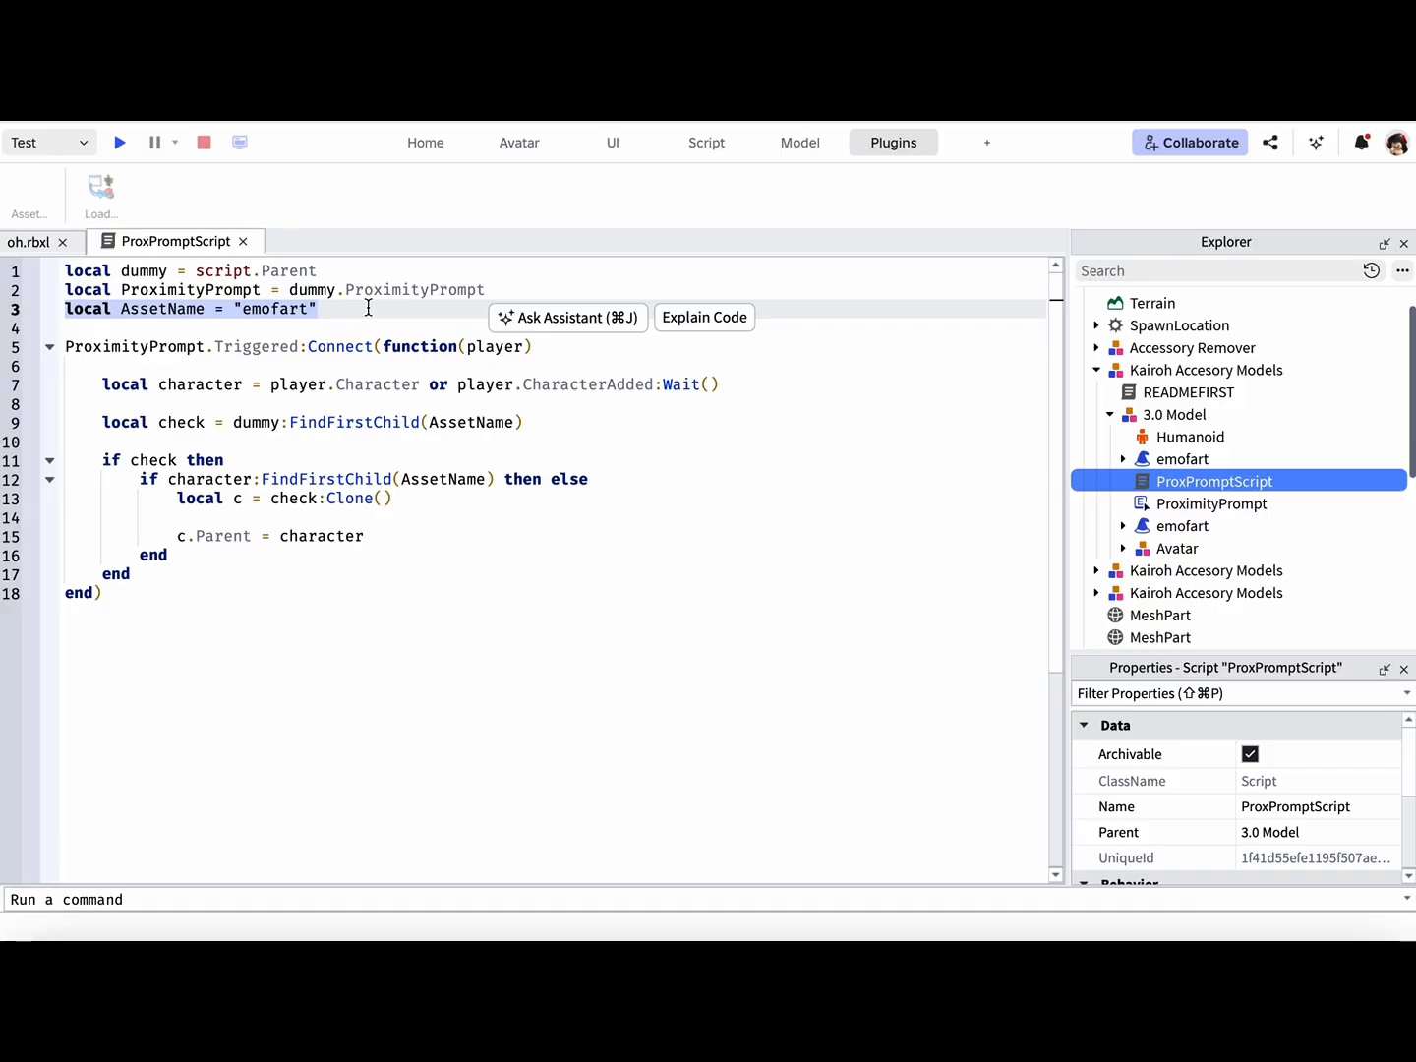
pyautogui.click(352, 307)
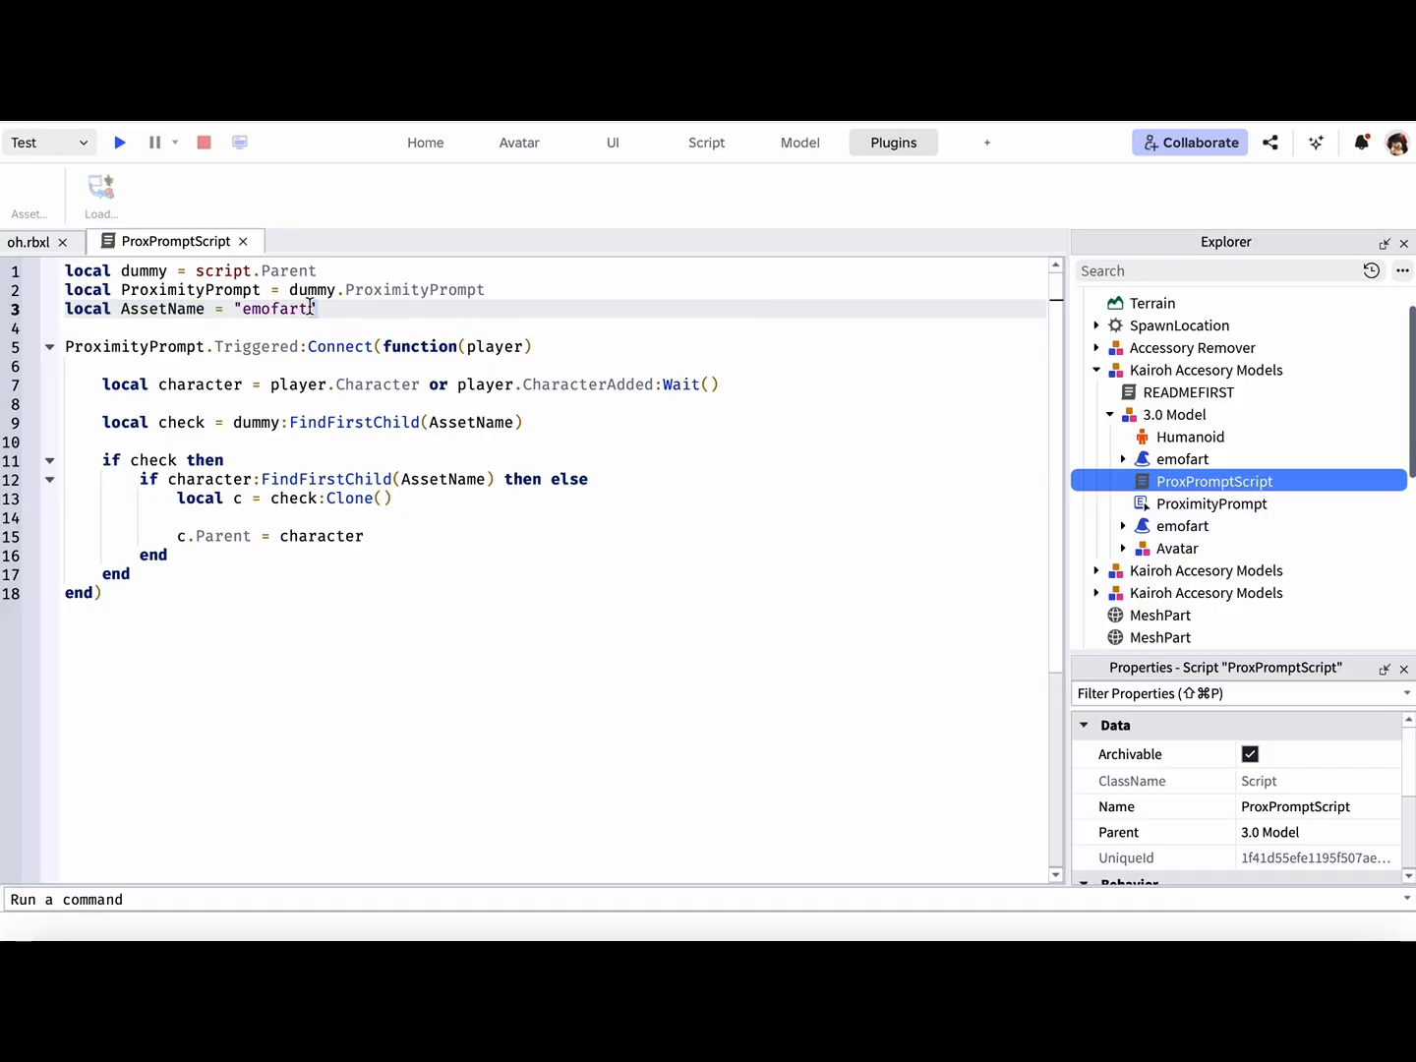
pyautogui.moveTo(311, 306); pyautogui.dragTo(315, 308)
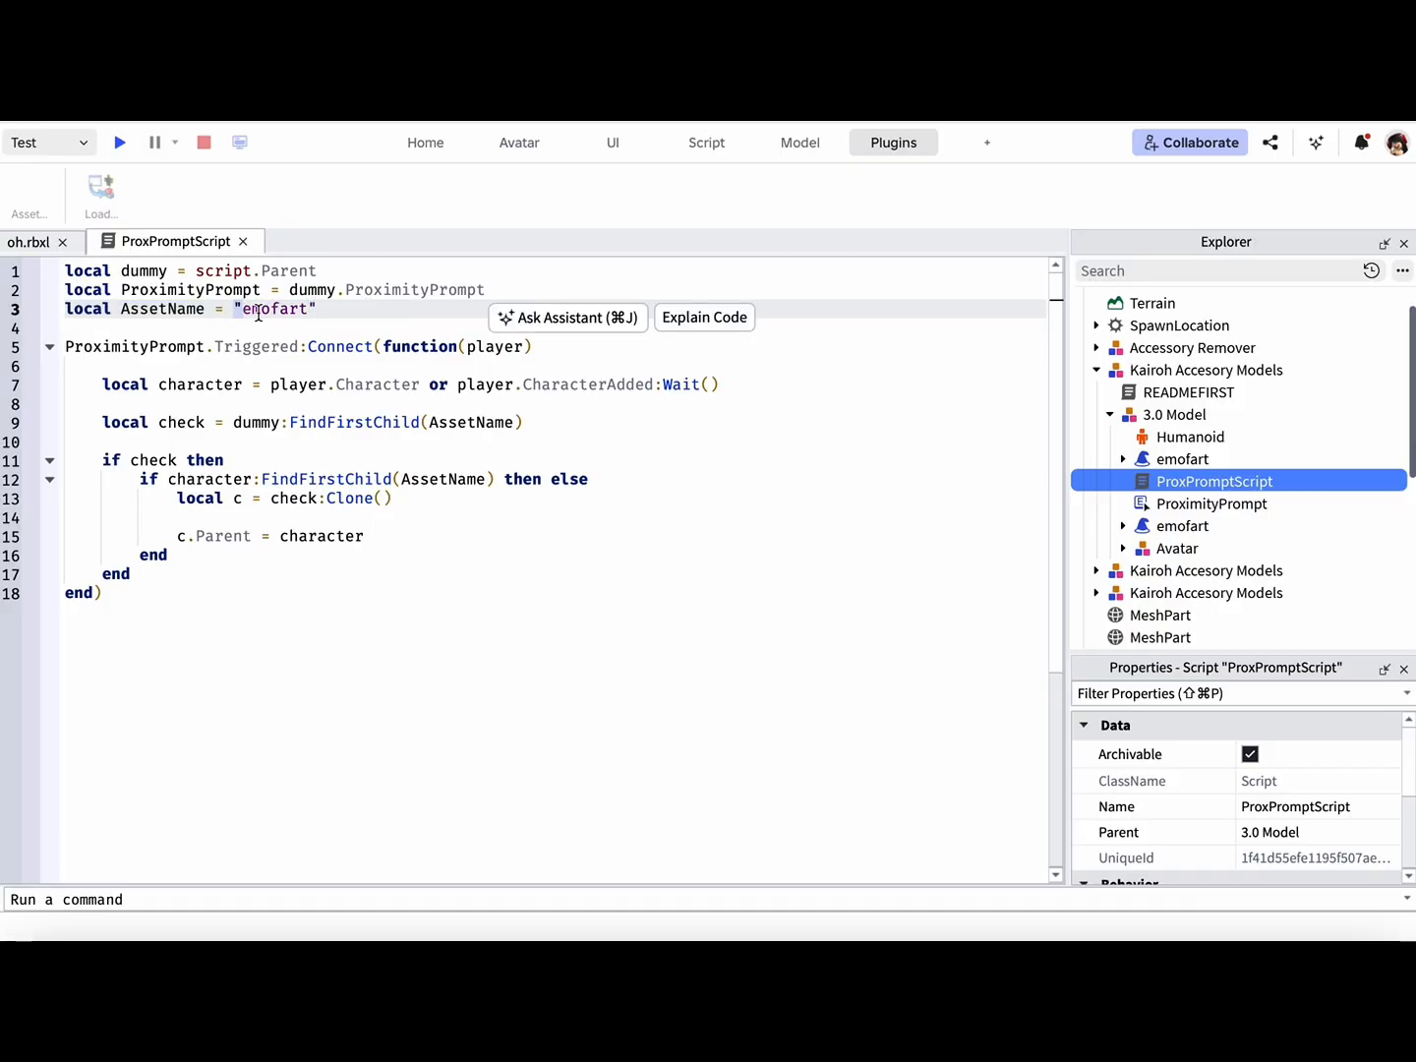
pyautogui.click(259, 310)
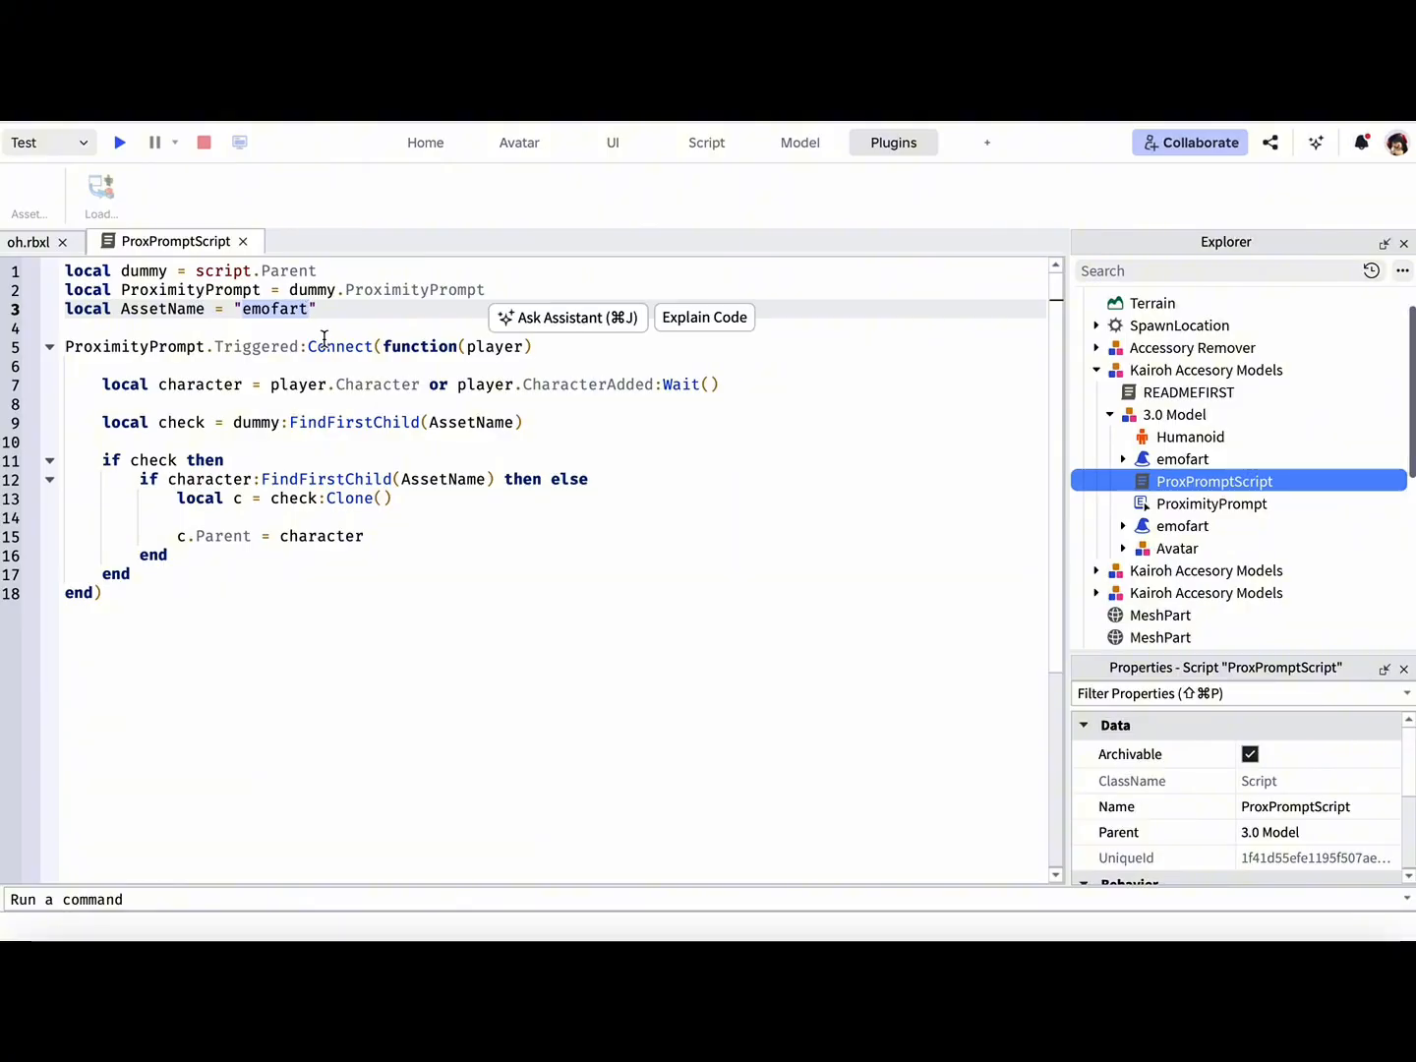
pyautogui.click(318, 346)
pyautogui.click(243, 242)
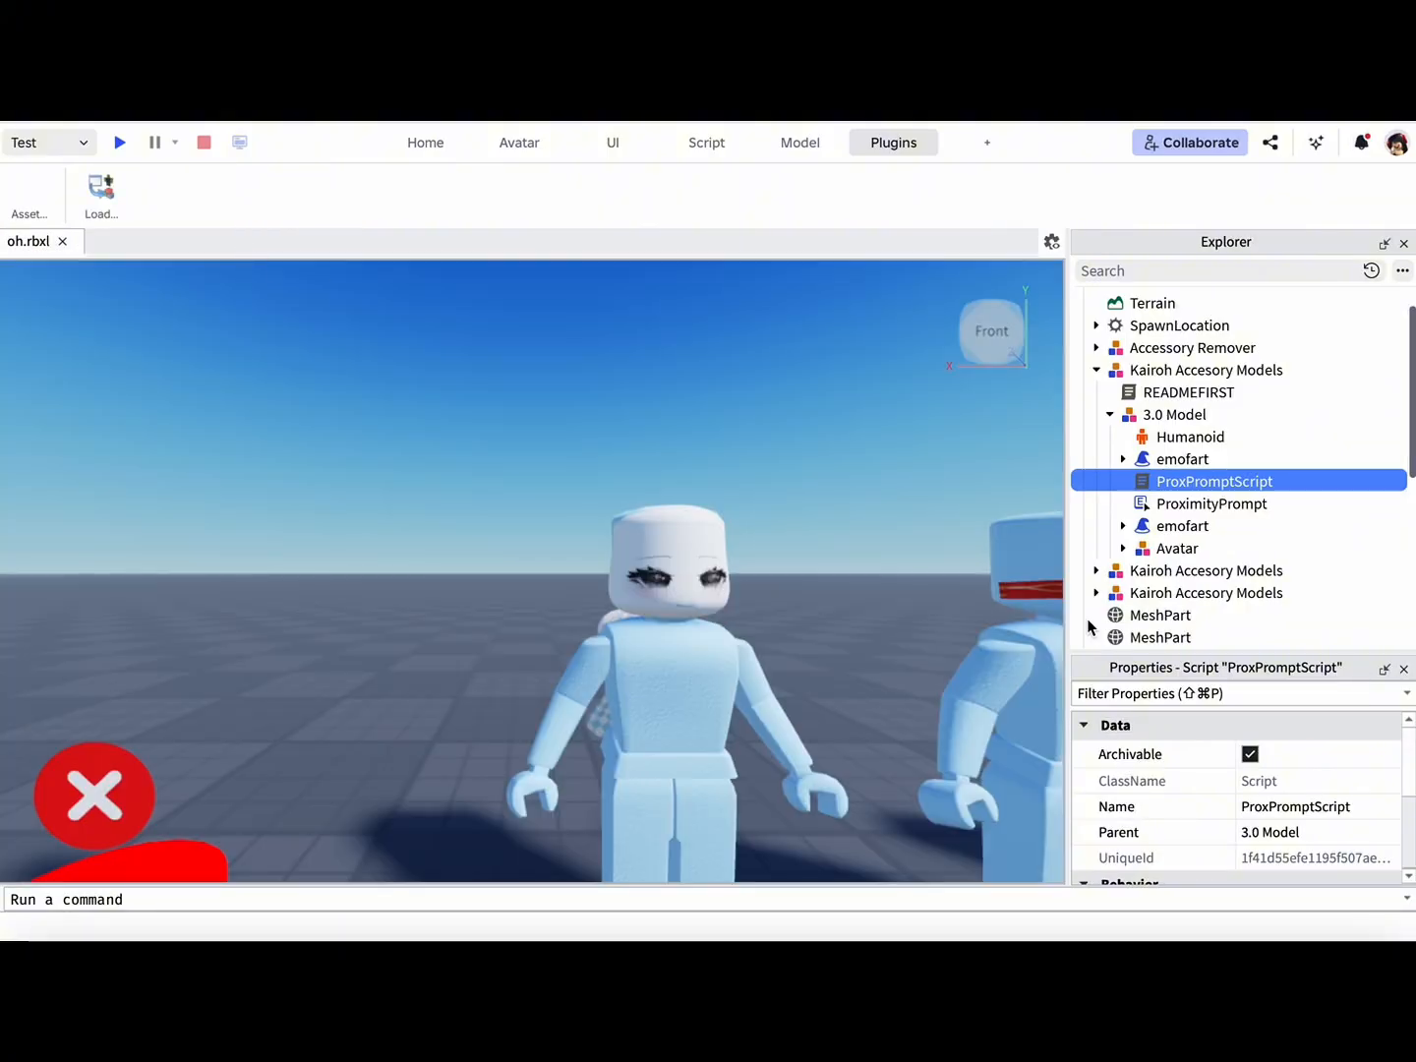
# Start a playtest and walk the avatar to the dummy to try on the face accessory.
pyautogui.click(120, 143)
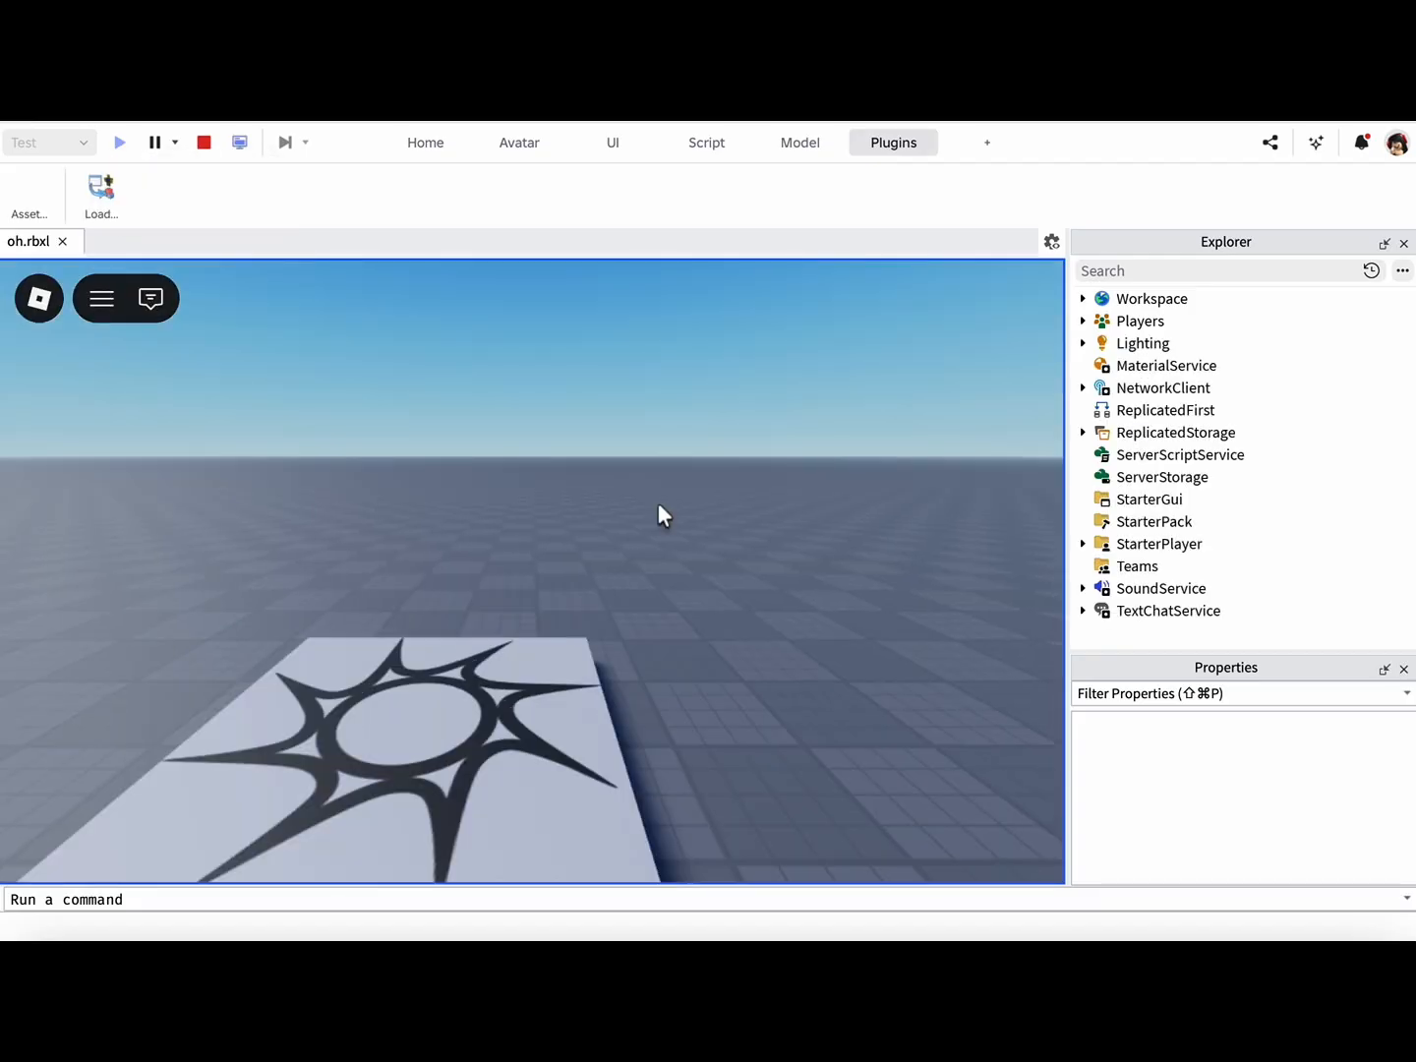
pyautogui.press('s')
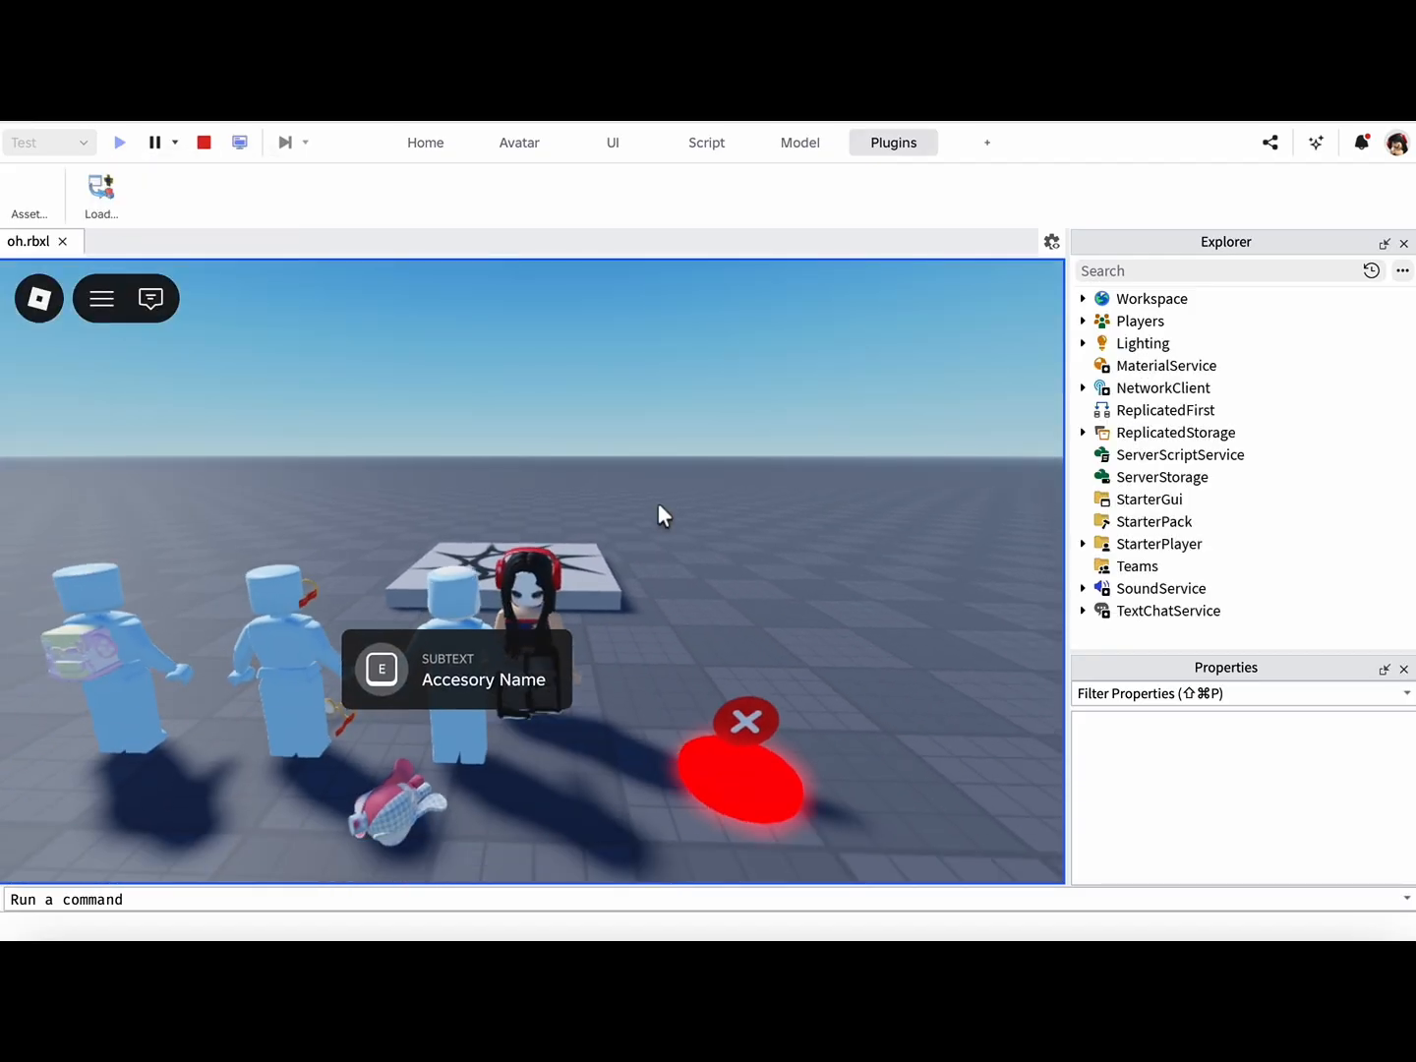
pyautogui.press('s')
# Examine the custom face on the avatar up close and from different sides.
pyautogui.scroll(3, 658, 502)
pyautogui.moveTo(658, 502); pyautogui.dragTo(658, 503, button='right')
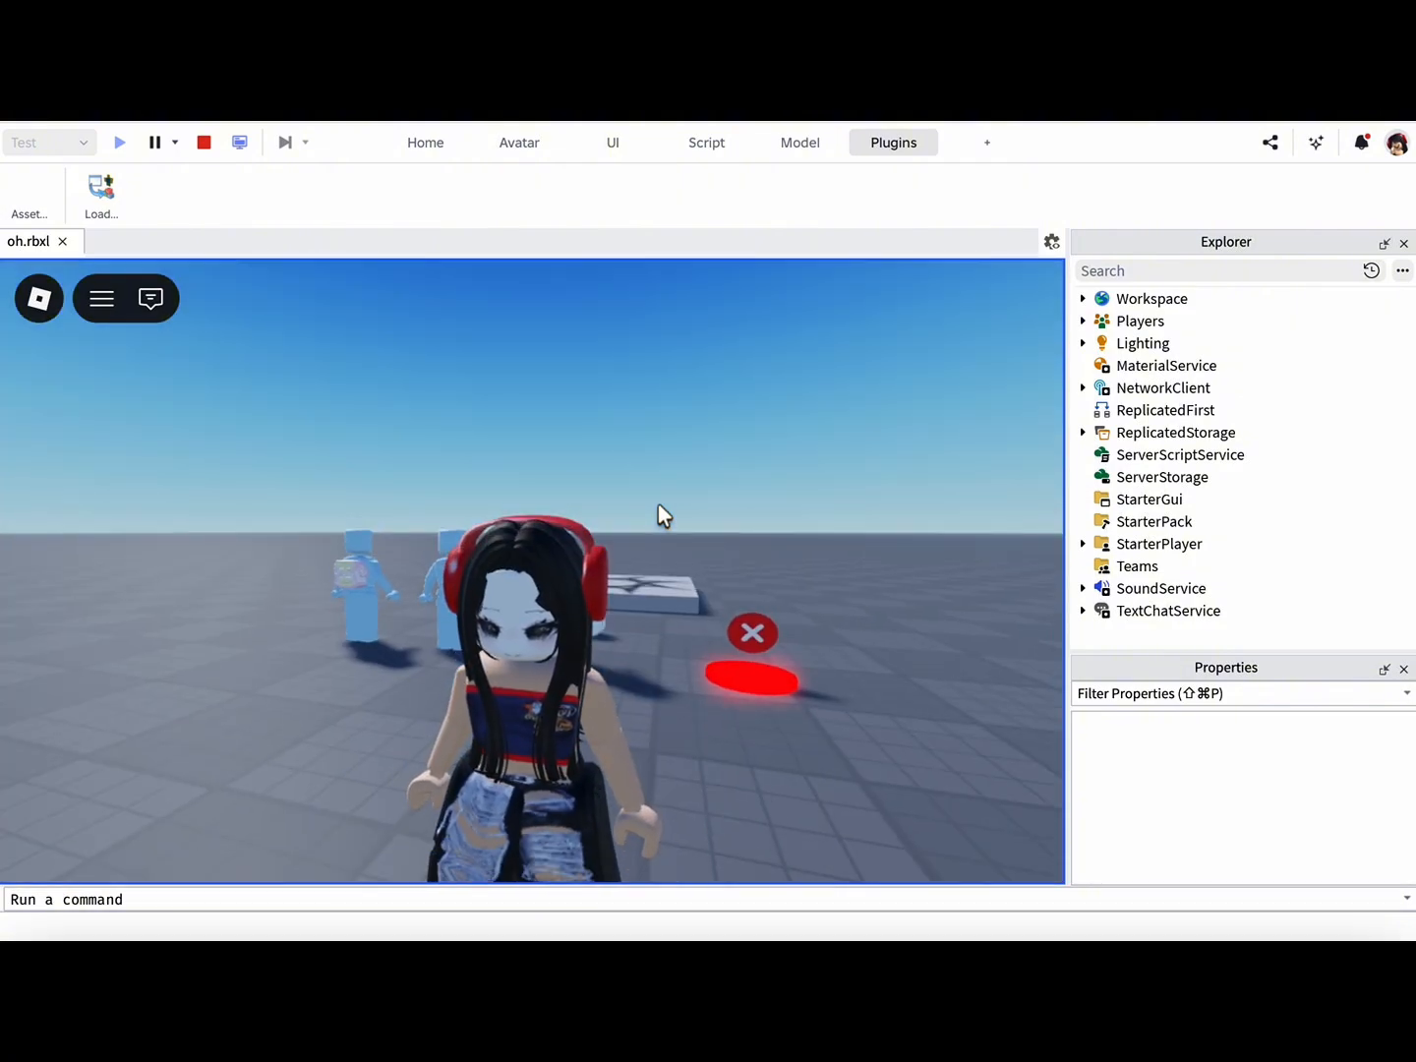
pyautogui.scroll(2, 658, 502)
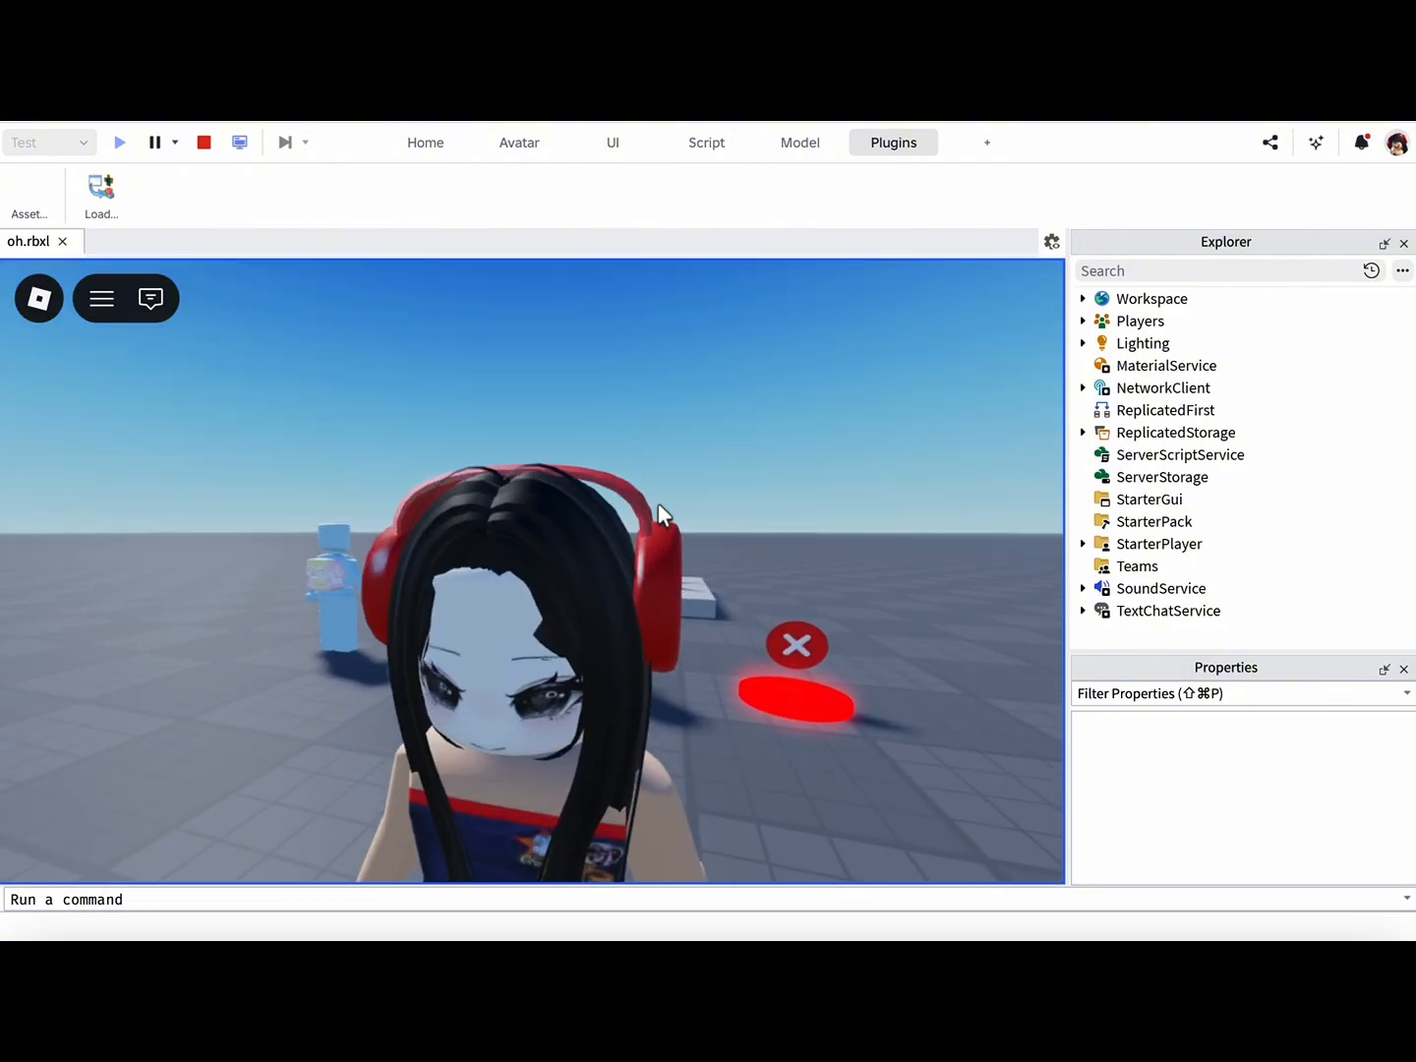
pyautogui.moveTo(658, 502); pyautogui.dragTo(657, 508, button='right')
pyautogui.press('w')
pyautogui.scroll(-3, 658, 506)
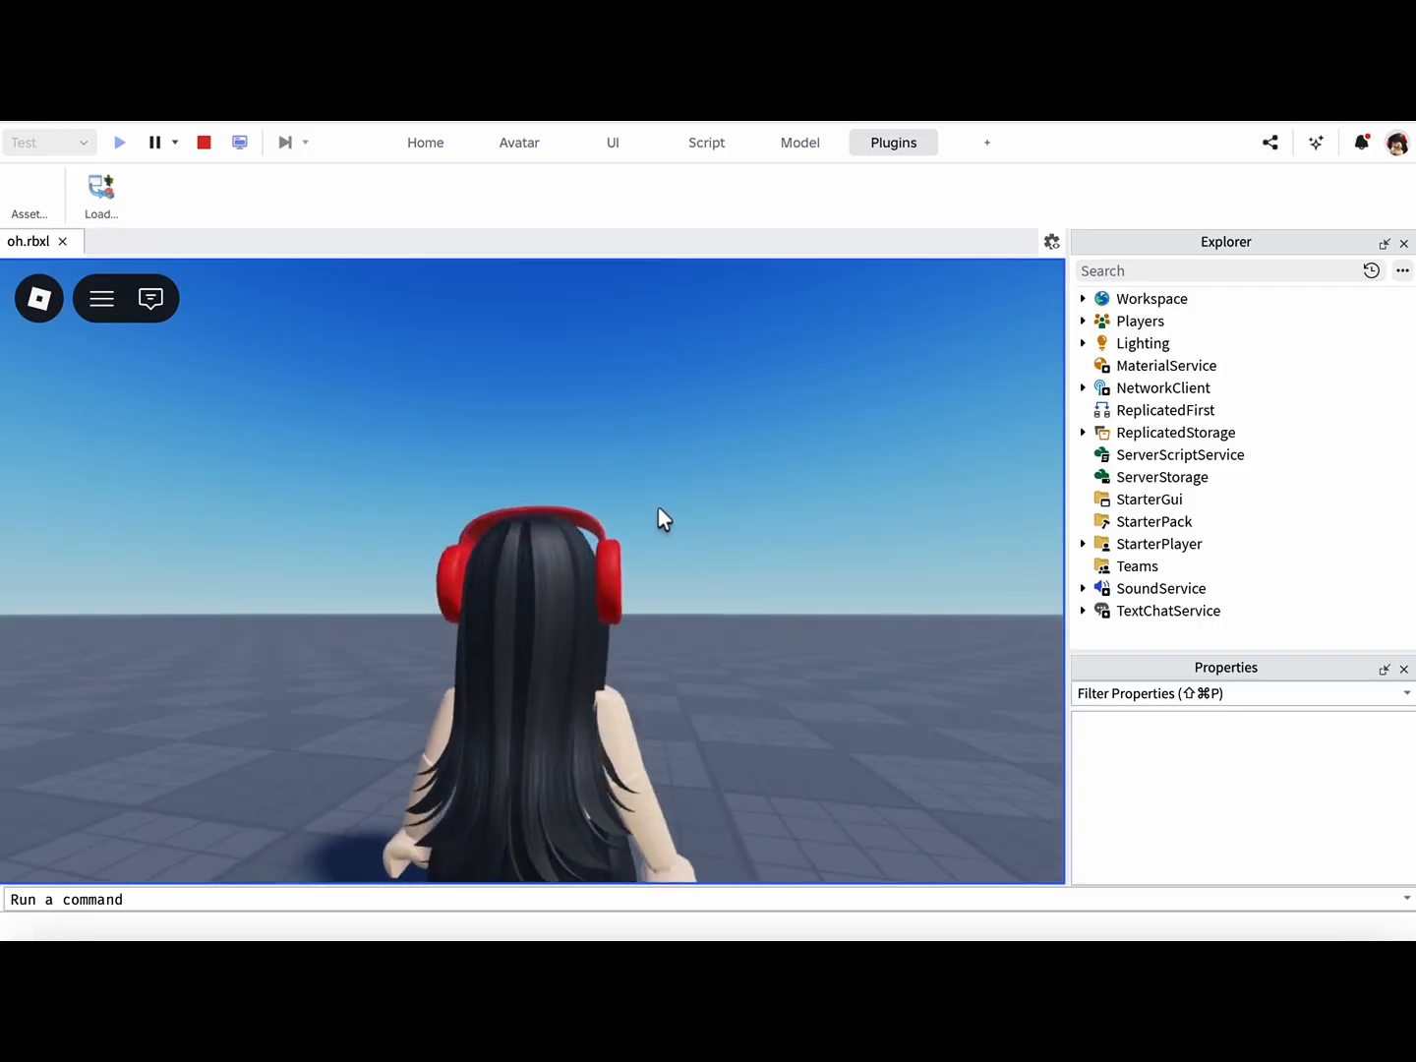
# Stop the playtest and delete the emofart accessory from the 3.0 Model.
pyautogui.press('s')
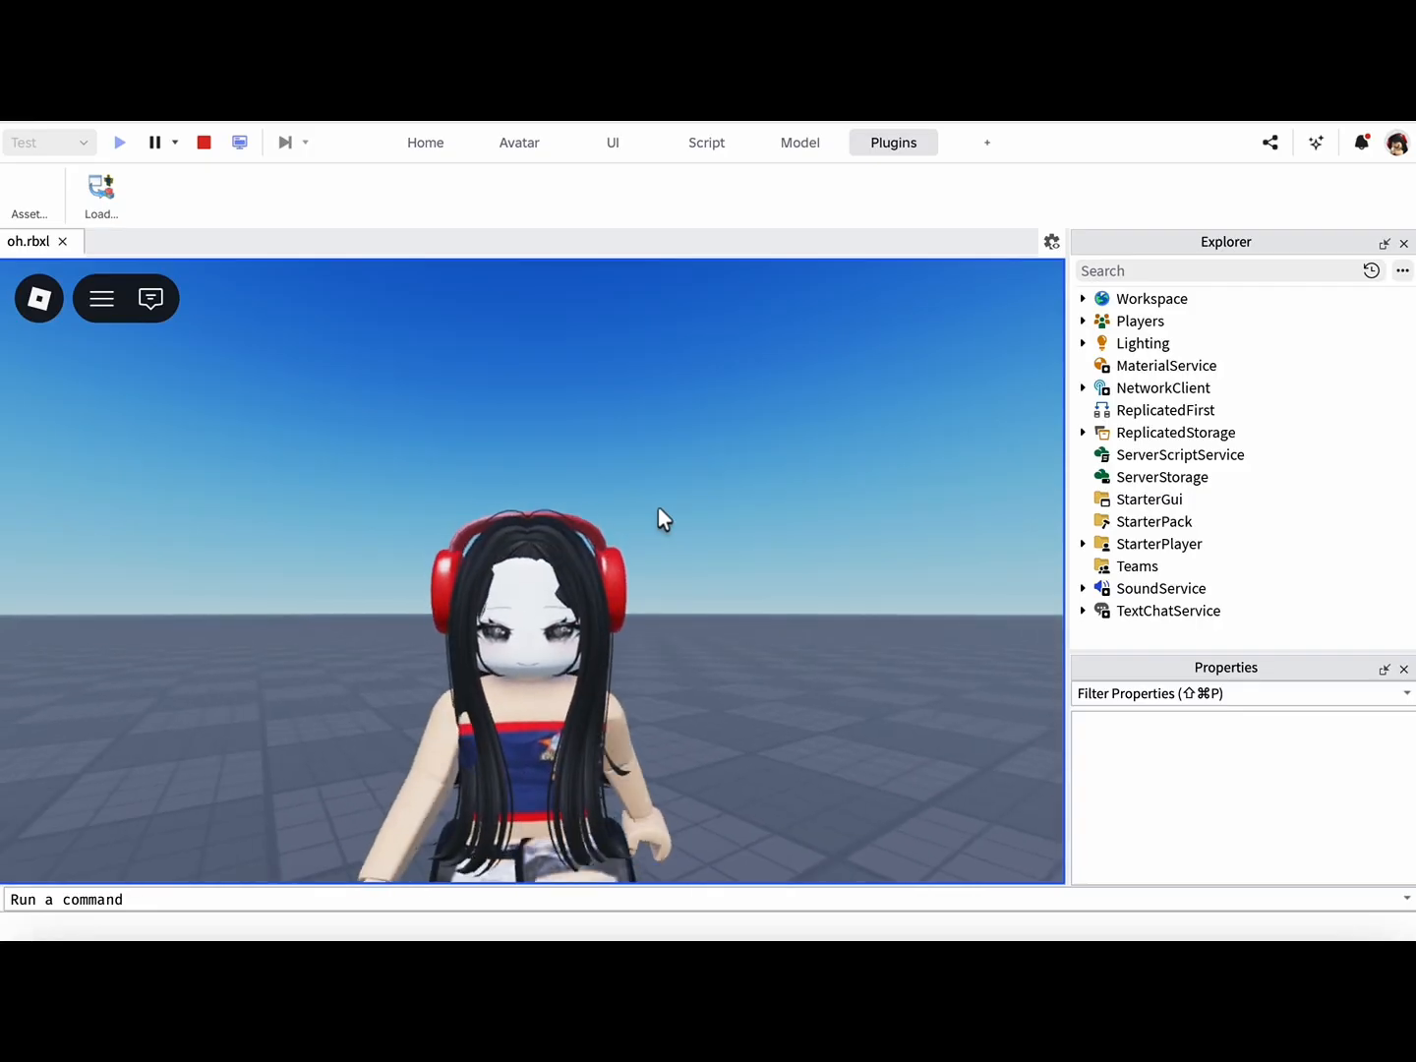
pyautogui.click(203, 144)
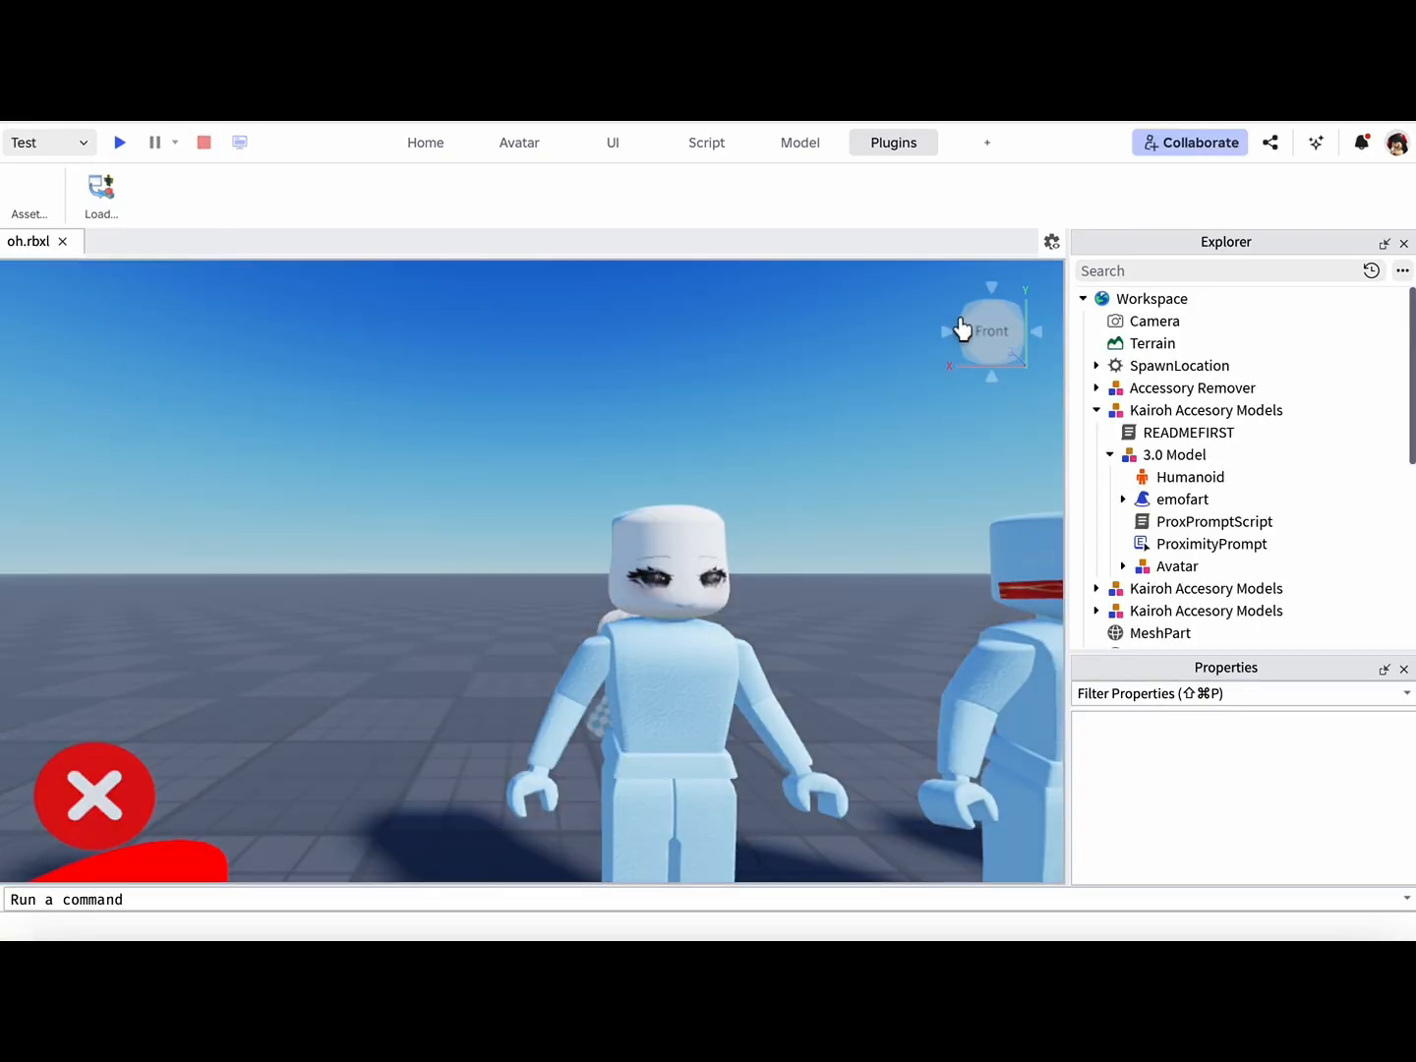
pyautogui.click(959, 325)
pyautogui.click(472, 335)
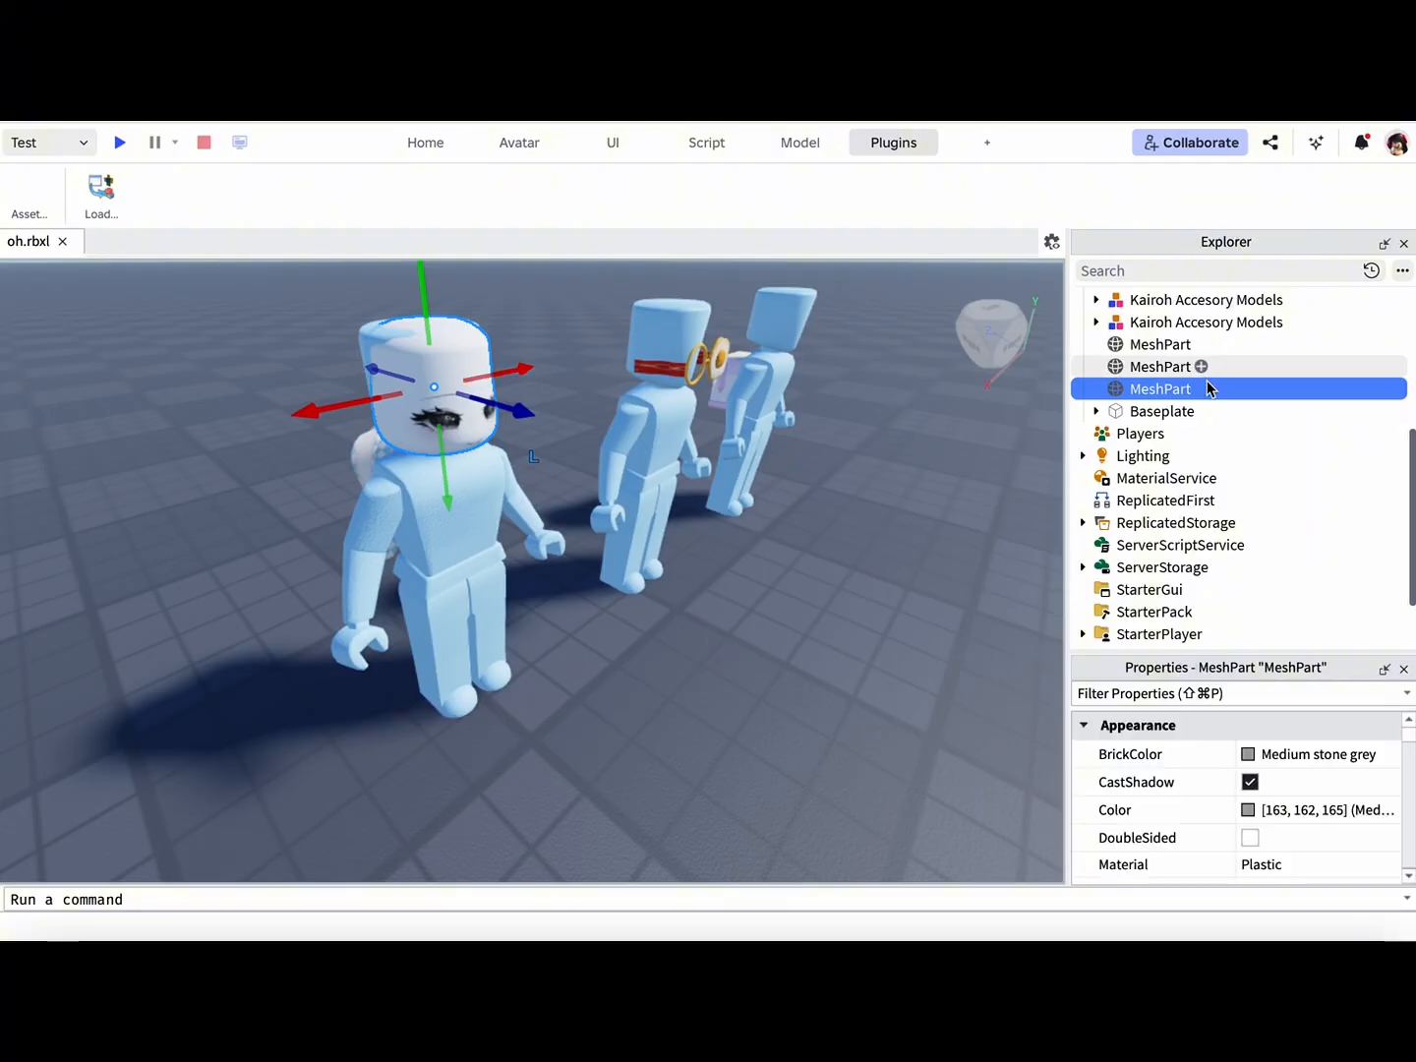
pyautogui.scroll(4, 1209, 397)
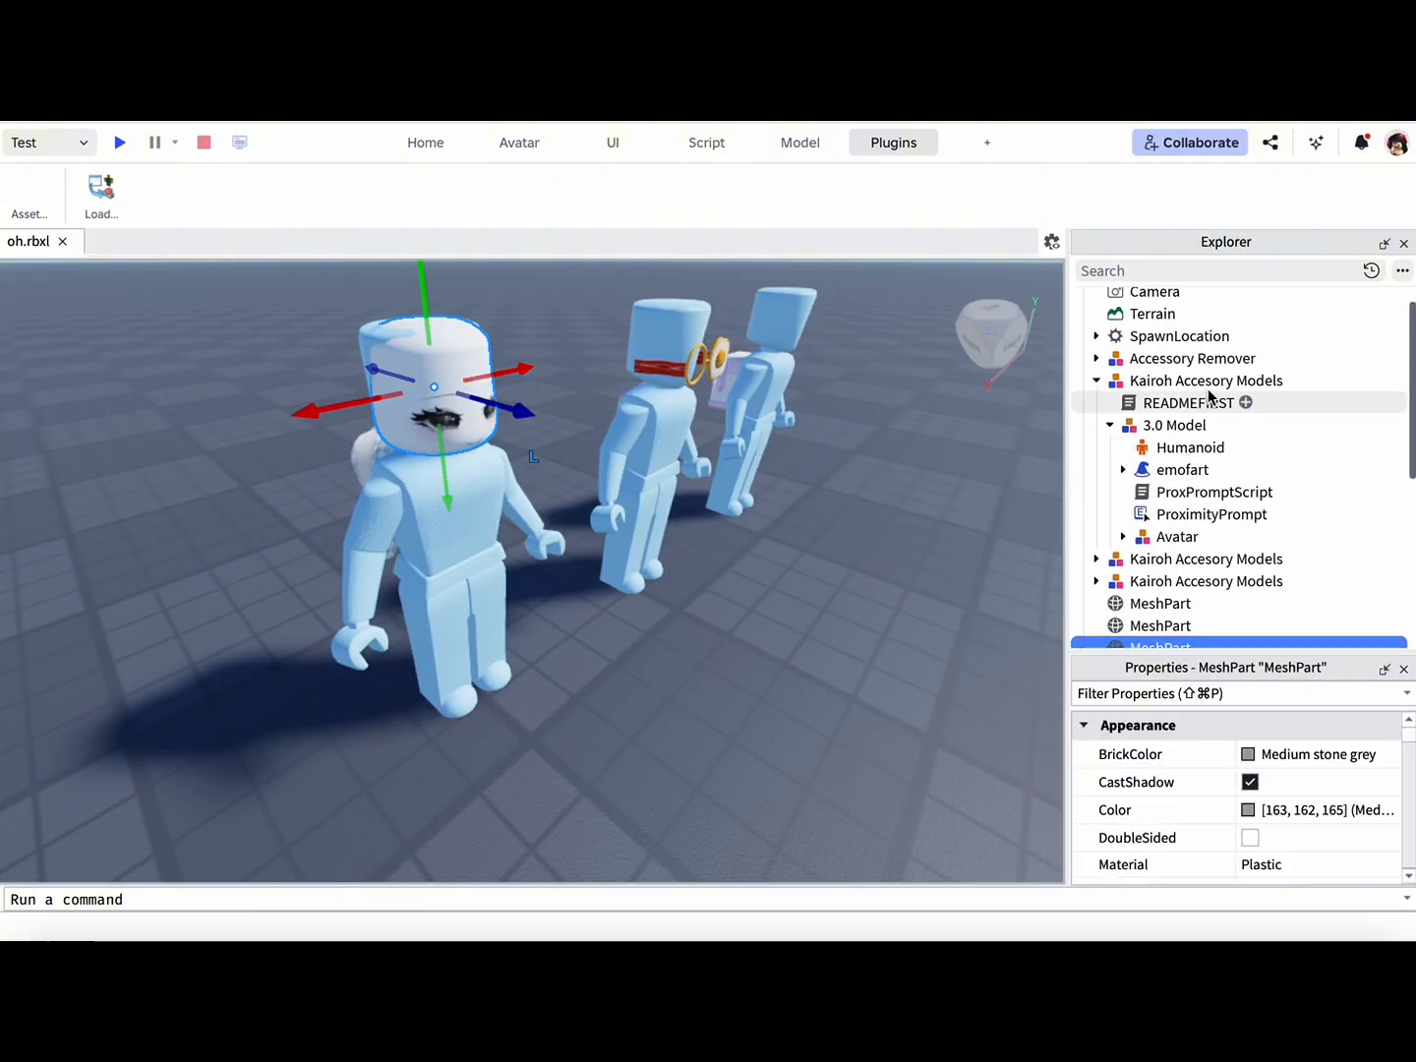
pyautogui.click(967, 359)
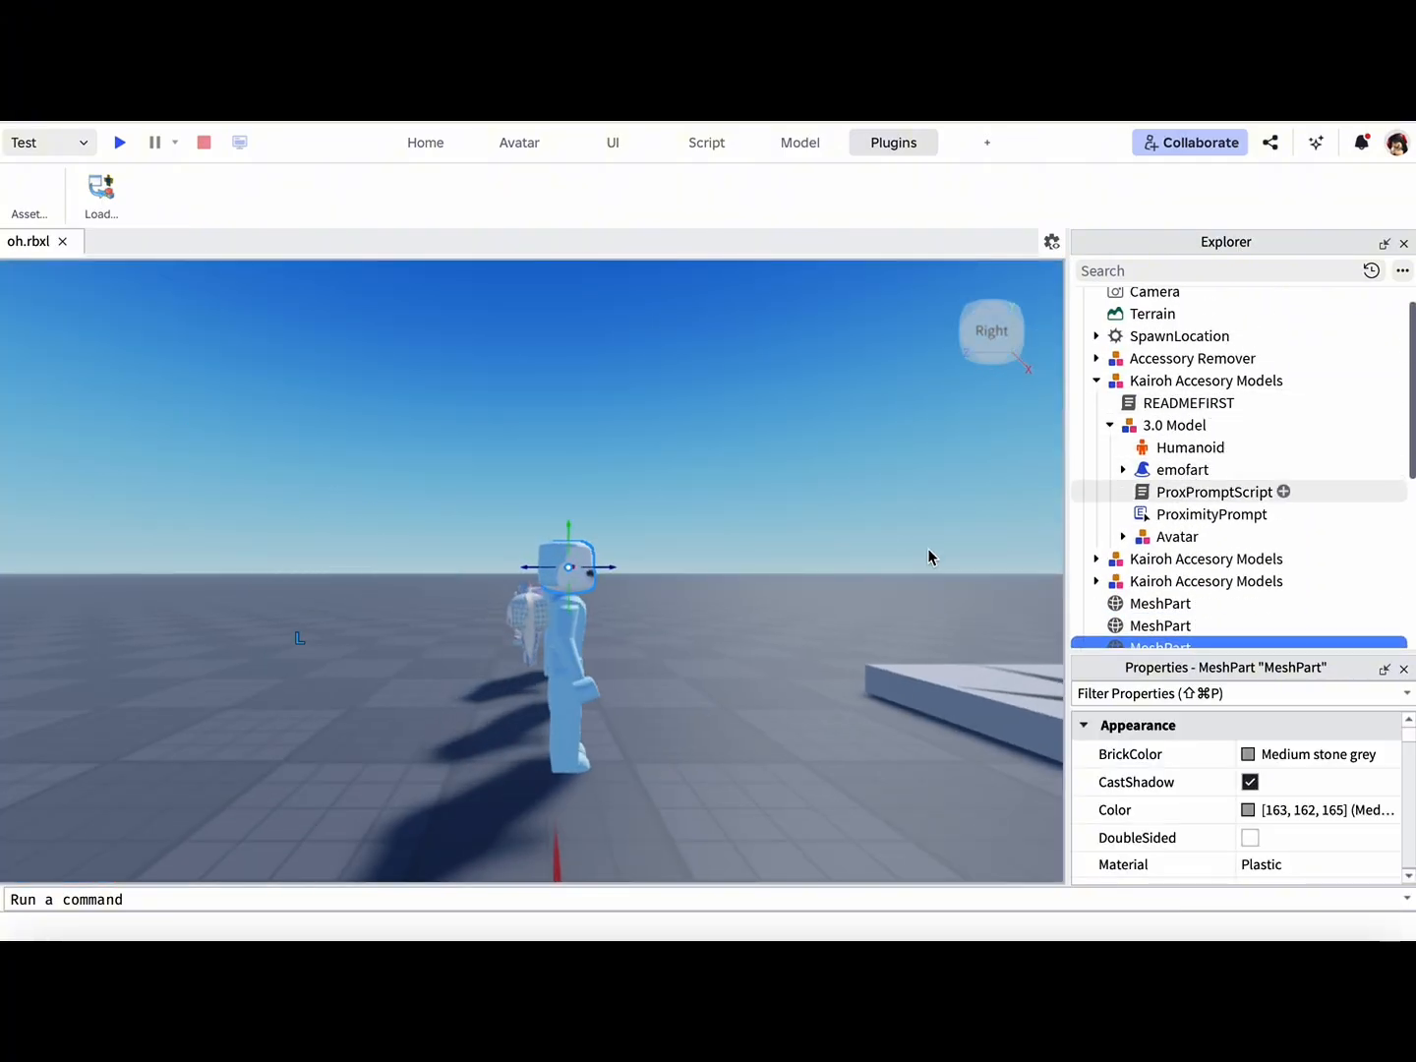
pyautogui.click(1171, 473)
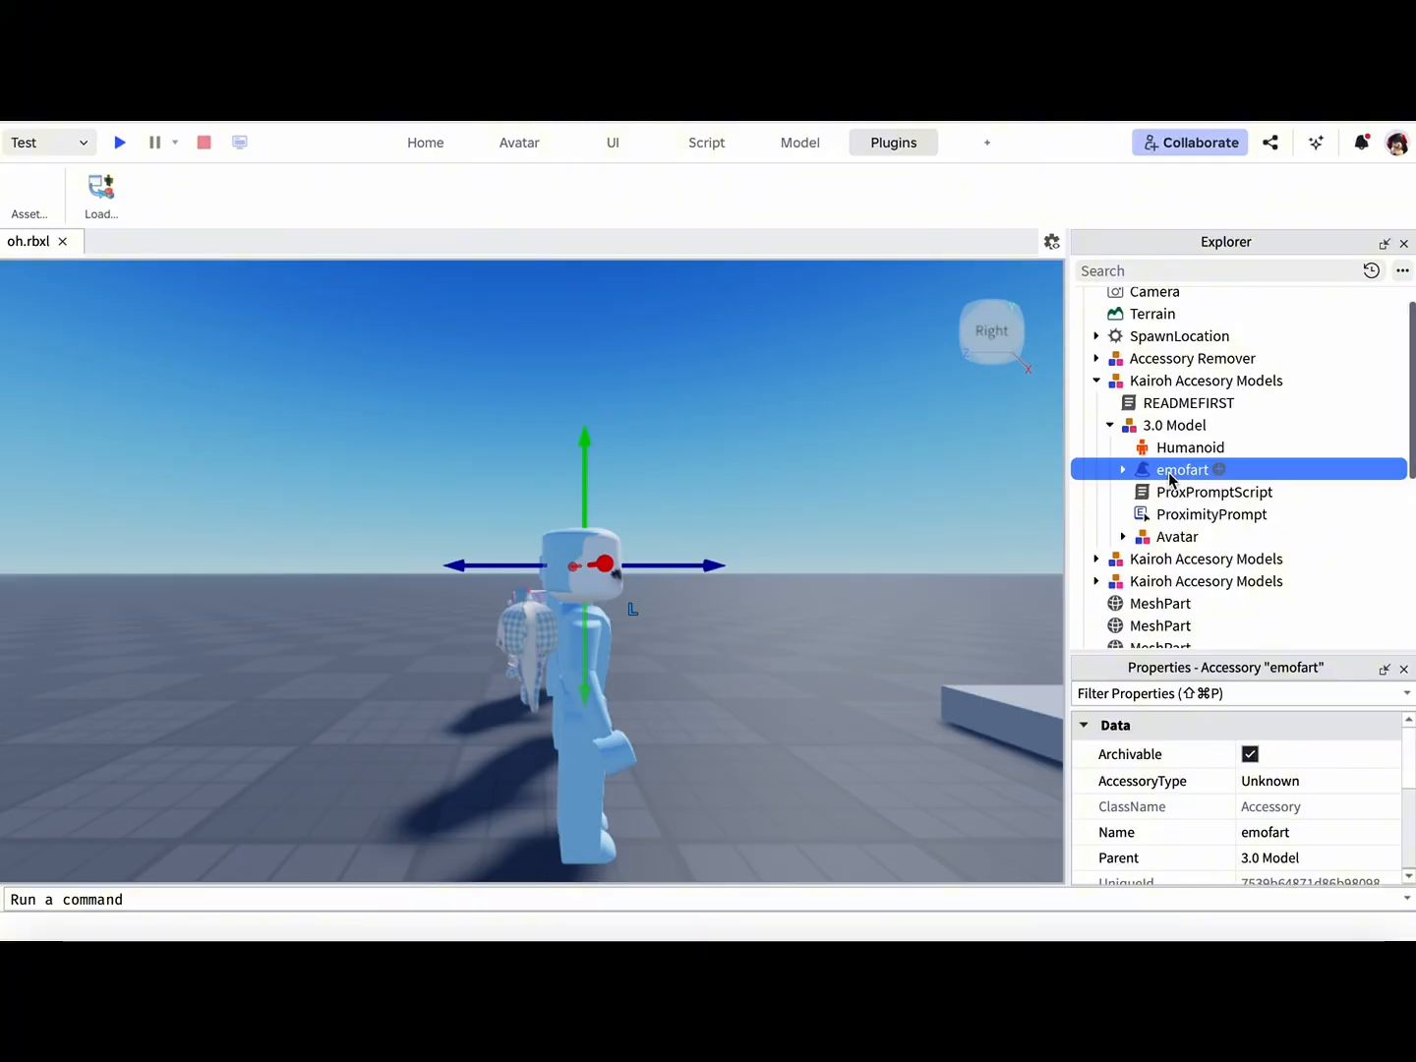
pyautogui.press('Delete')
pyautogui.scroll(-1, 1167, 474)
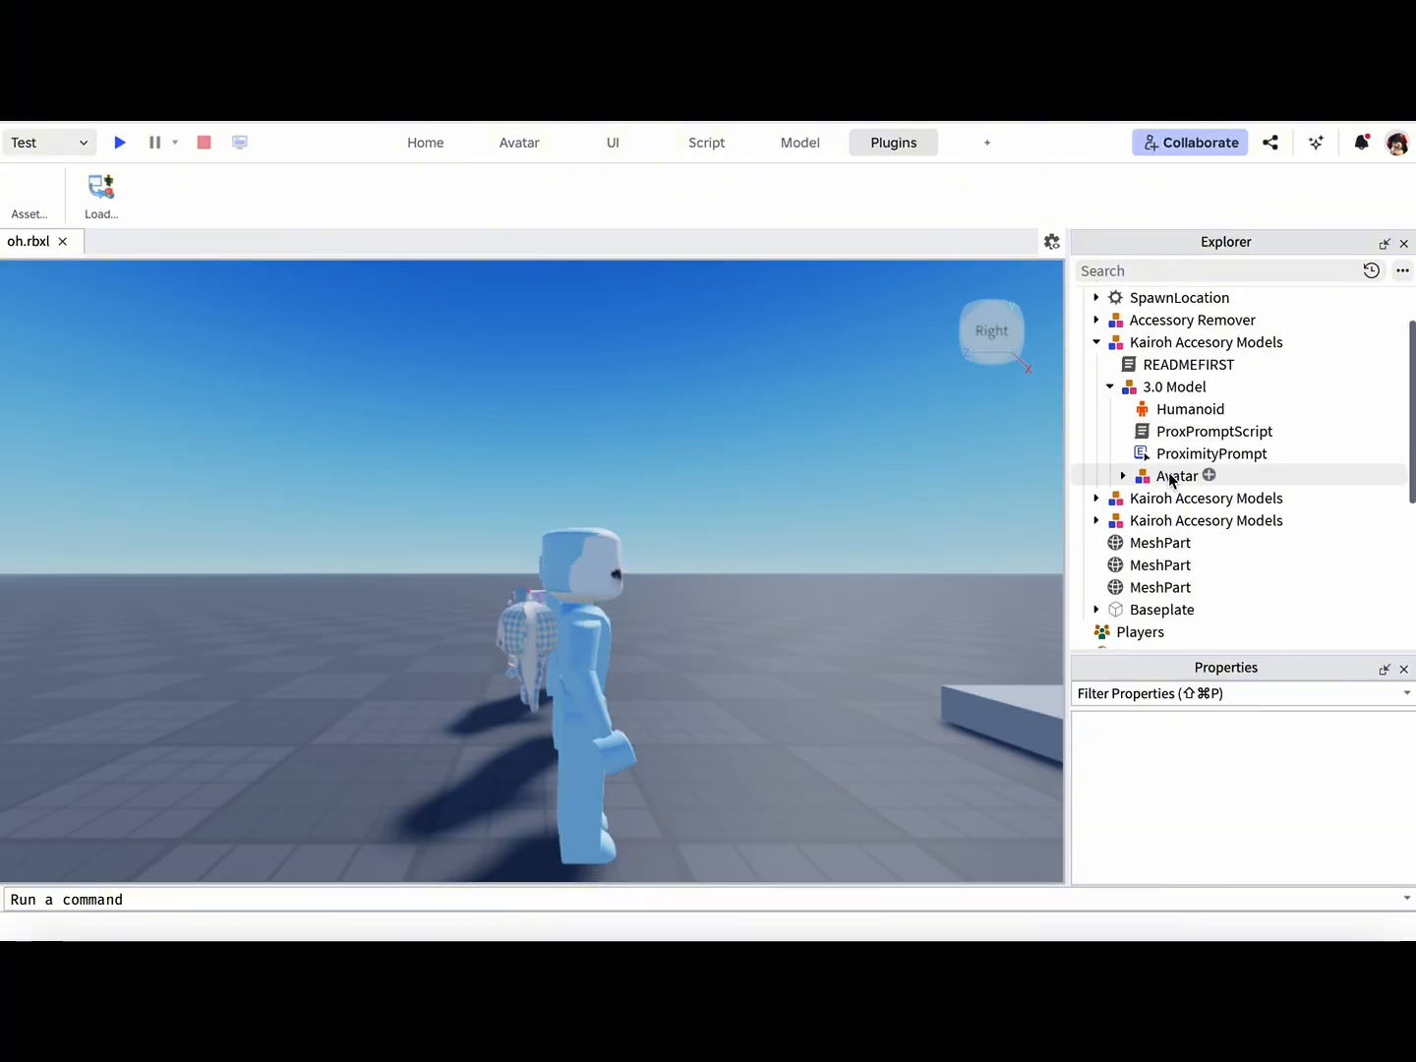
# Select the face MeshPart on the dummy's head and move it about 0.096 studs toward the back of the head.
pyautogui.click(1151, 548)
pyautogui.click(597, 570)
pyautogui.press('d')
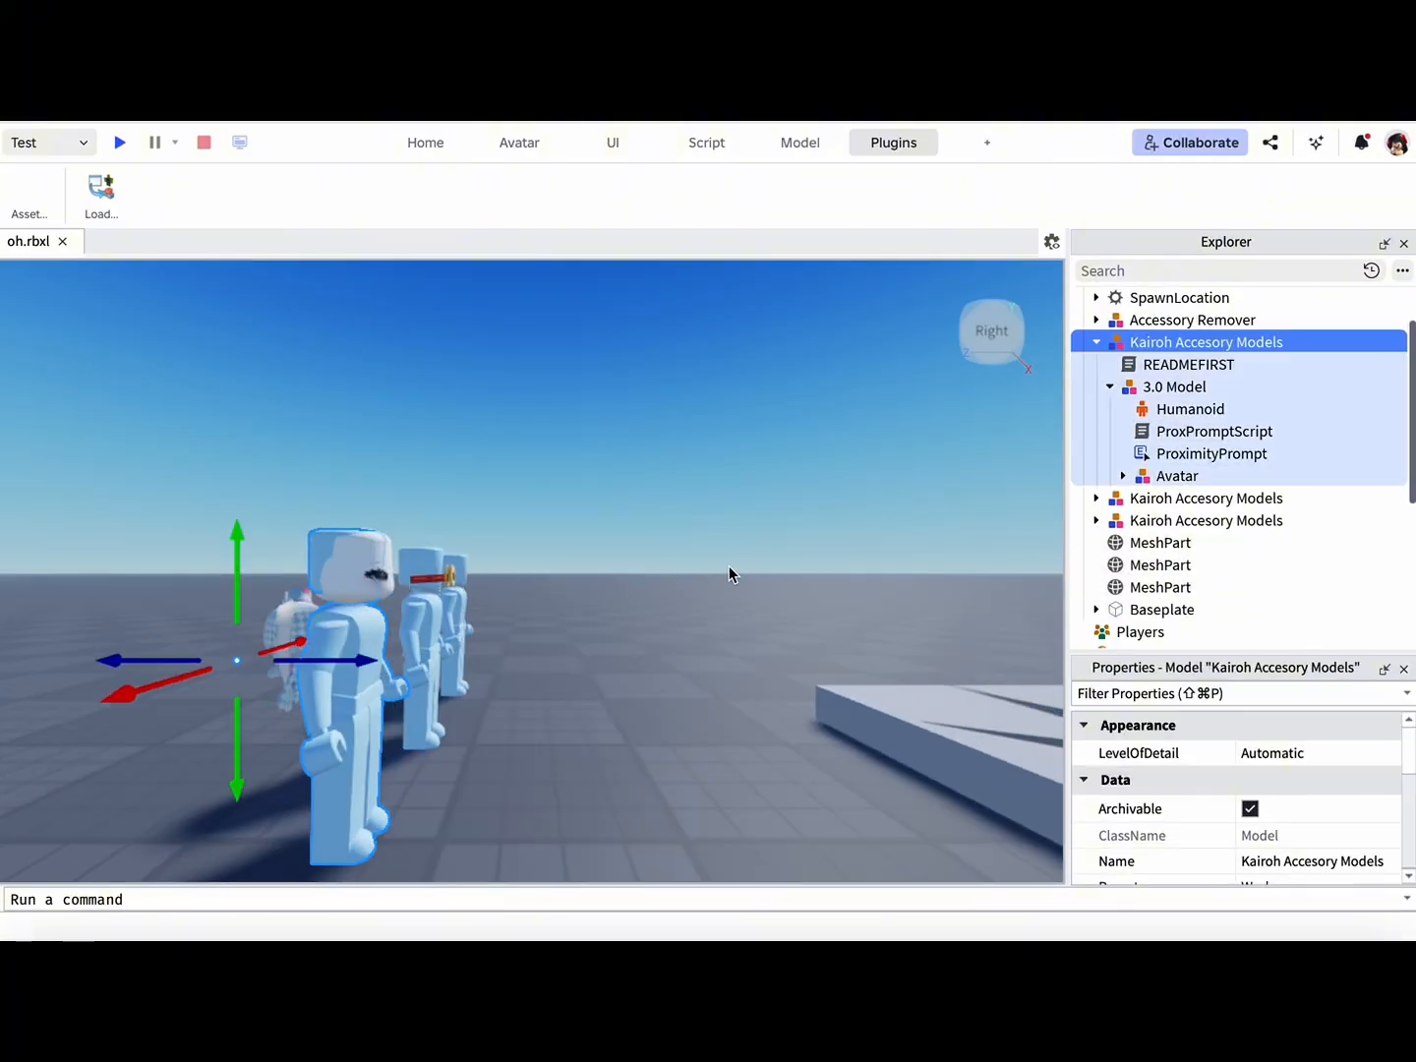
pyautogui.click(729, 567)
pyautogui.click(1144, 592)
pyautogui.press('w')
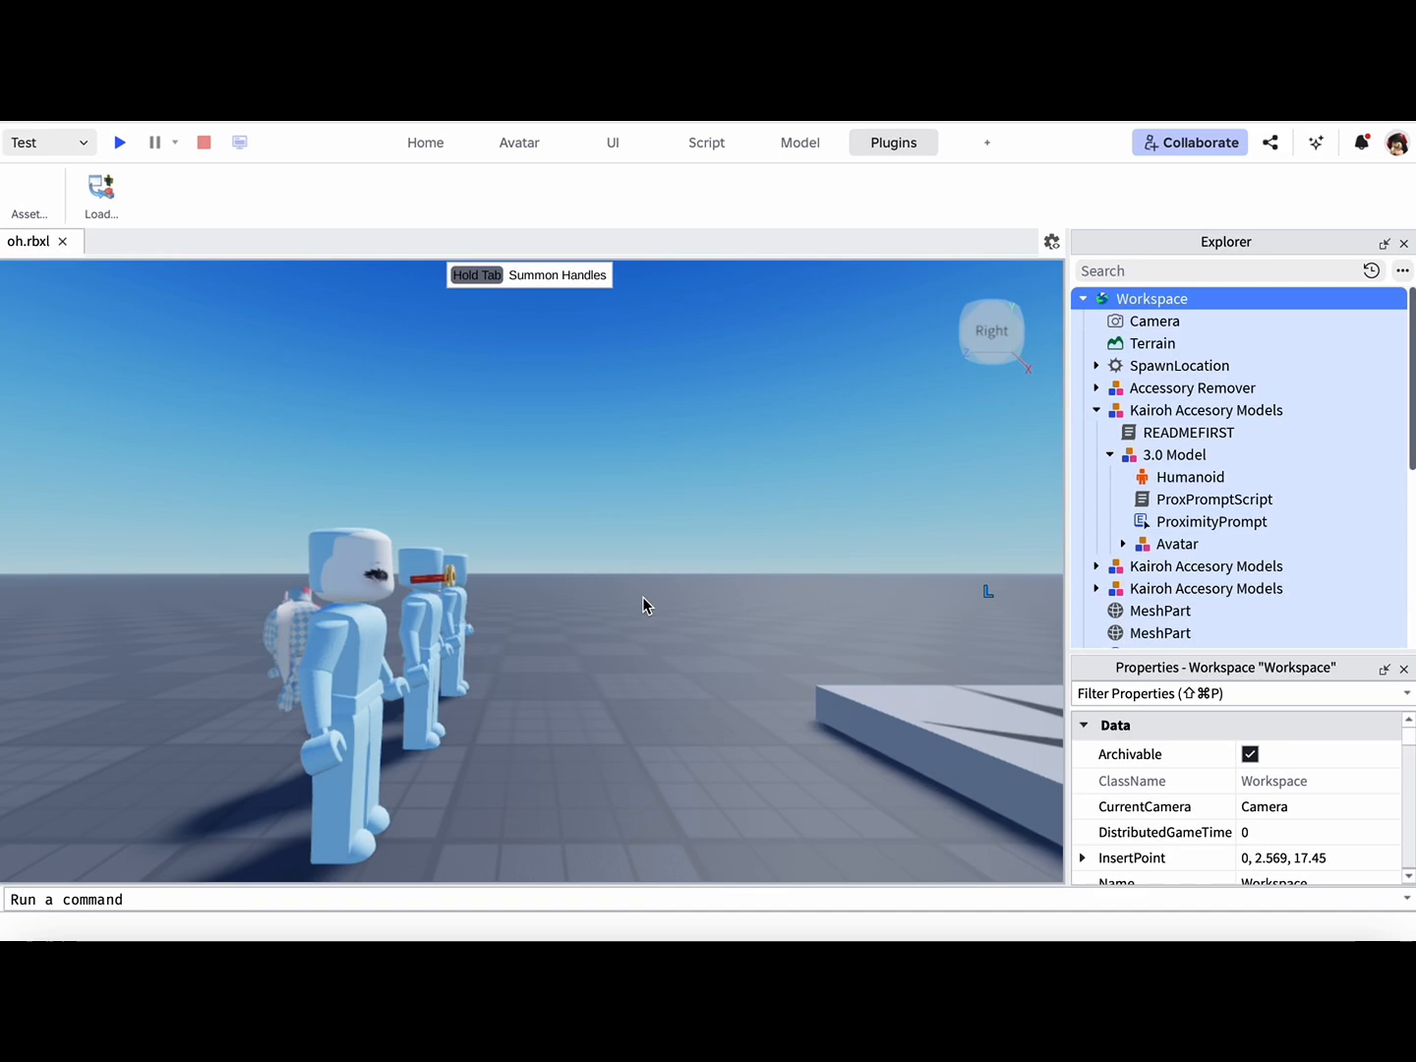
pyautogui.click(385, 557)
pyautogui.press('a')
pyautogui.press('w')
pyautogui.scroll(-1, 1216, 522)
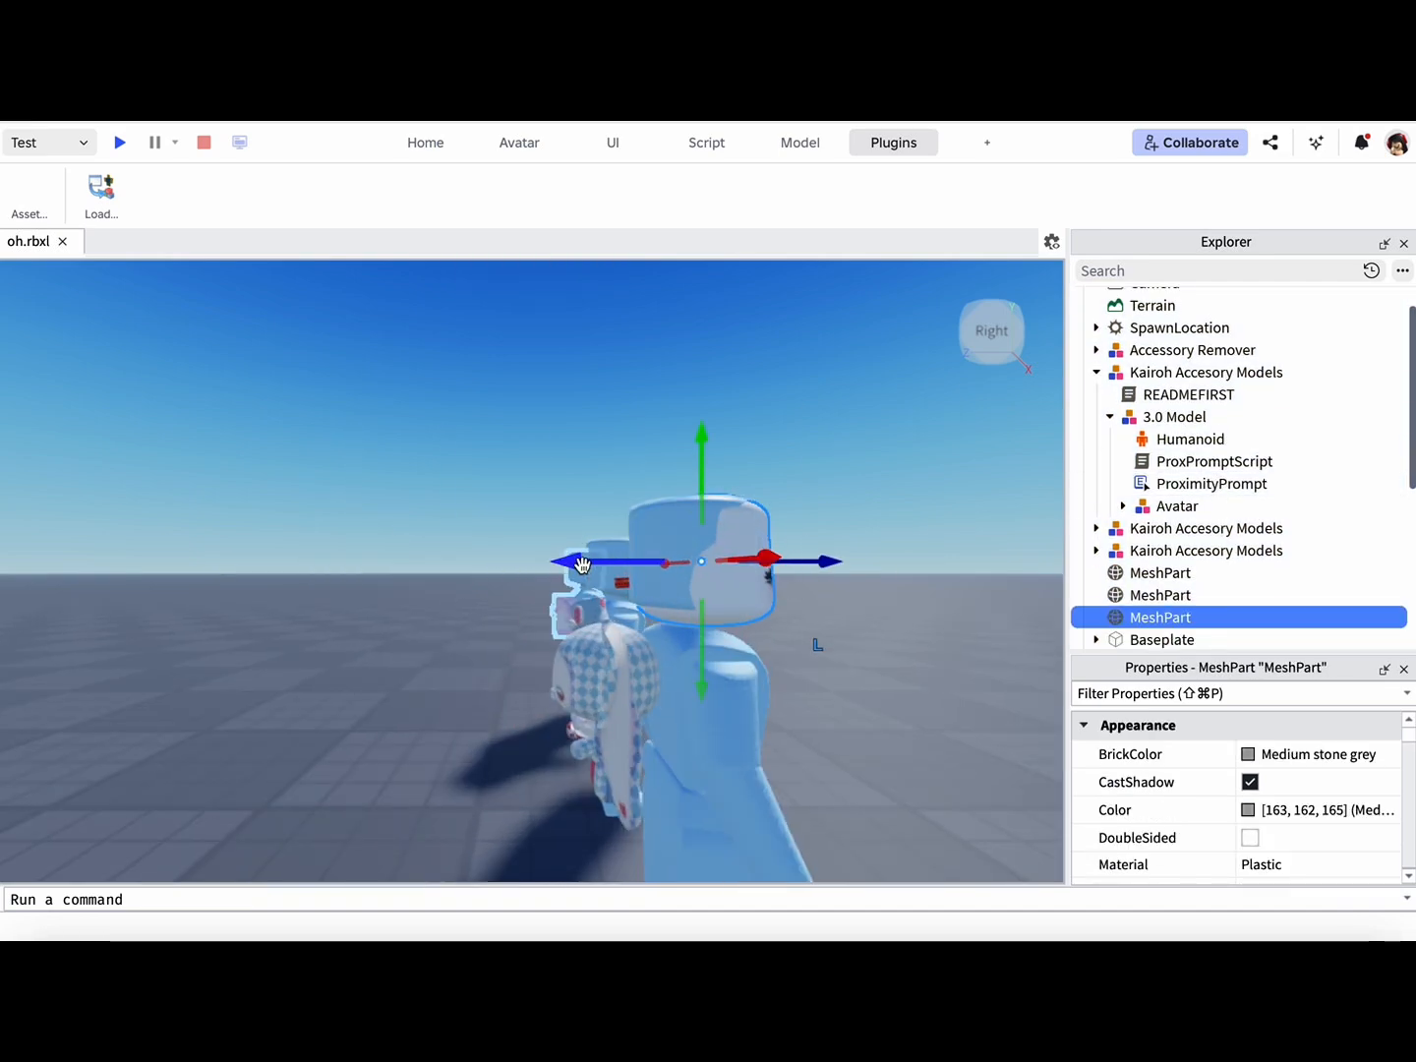
pyautogui.press('d')
pyautogui.press('a')
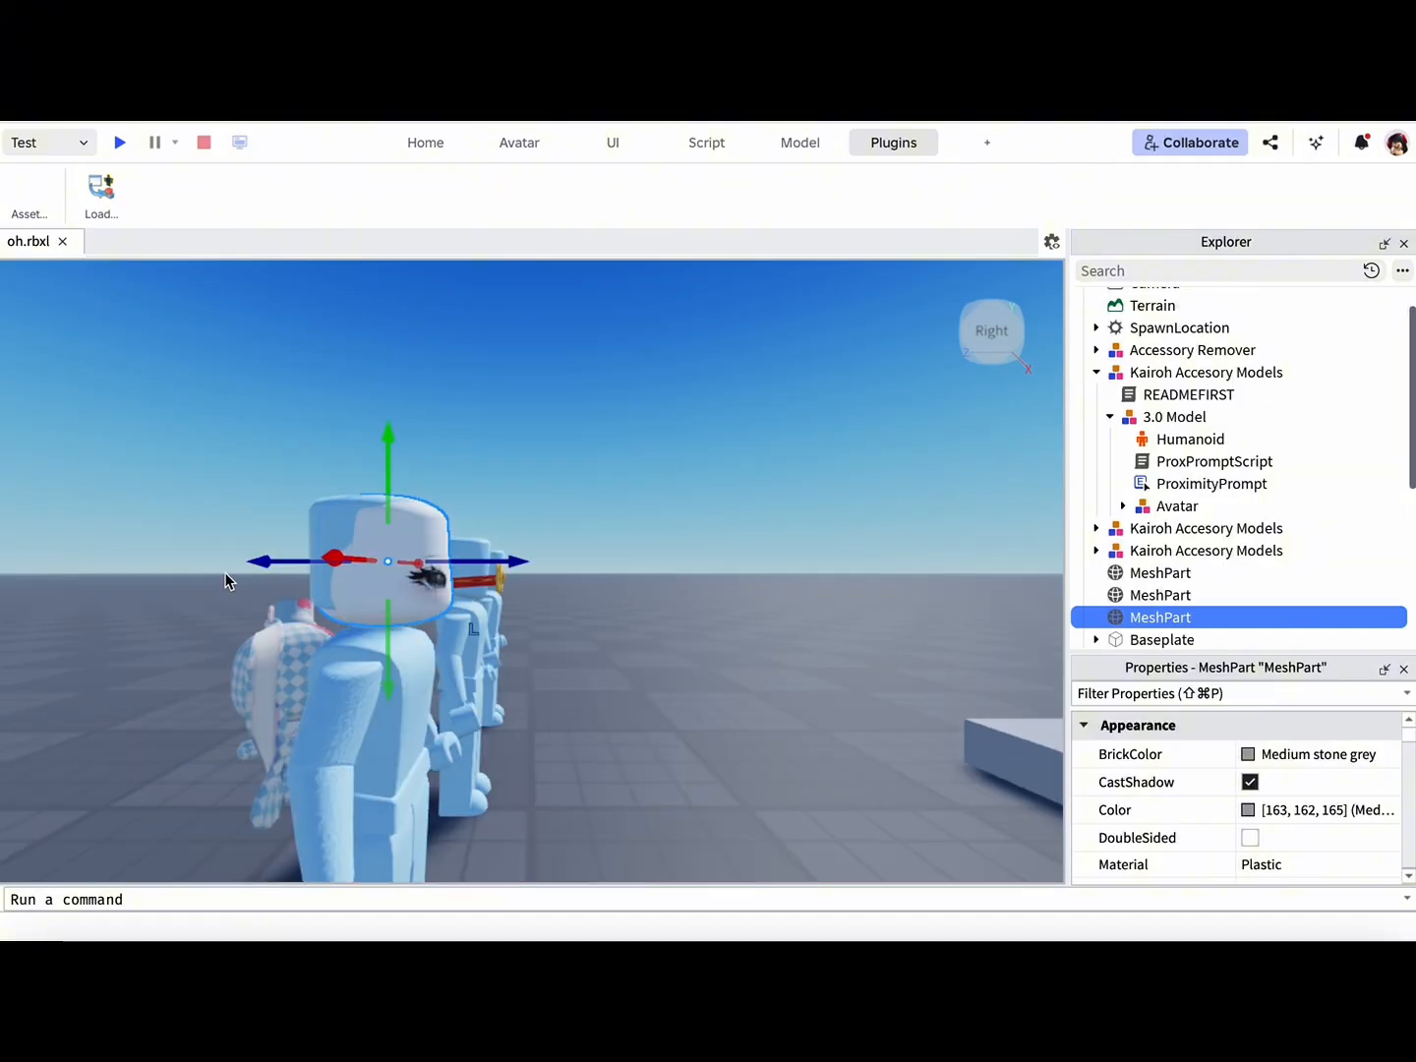
pyautogui.moveTo(263, 561); pyautogui.dragTo(252, 563)
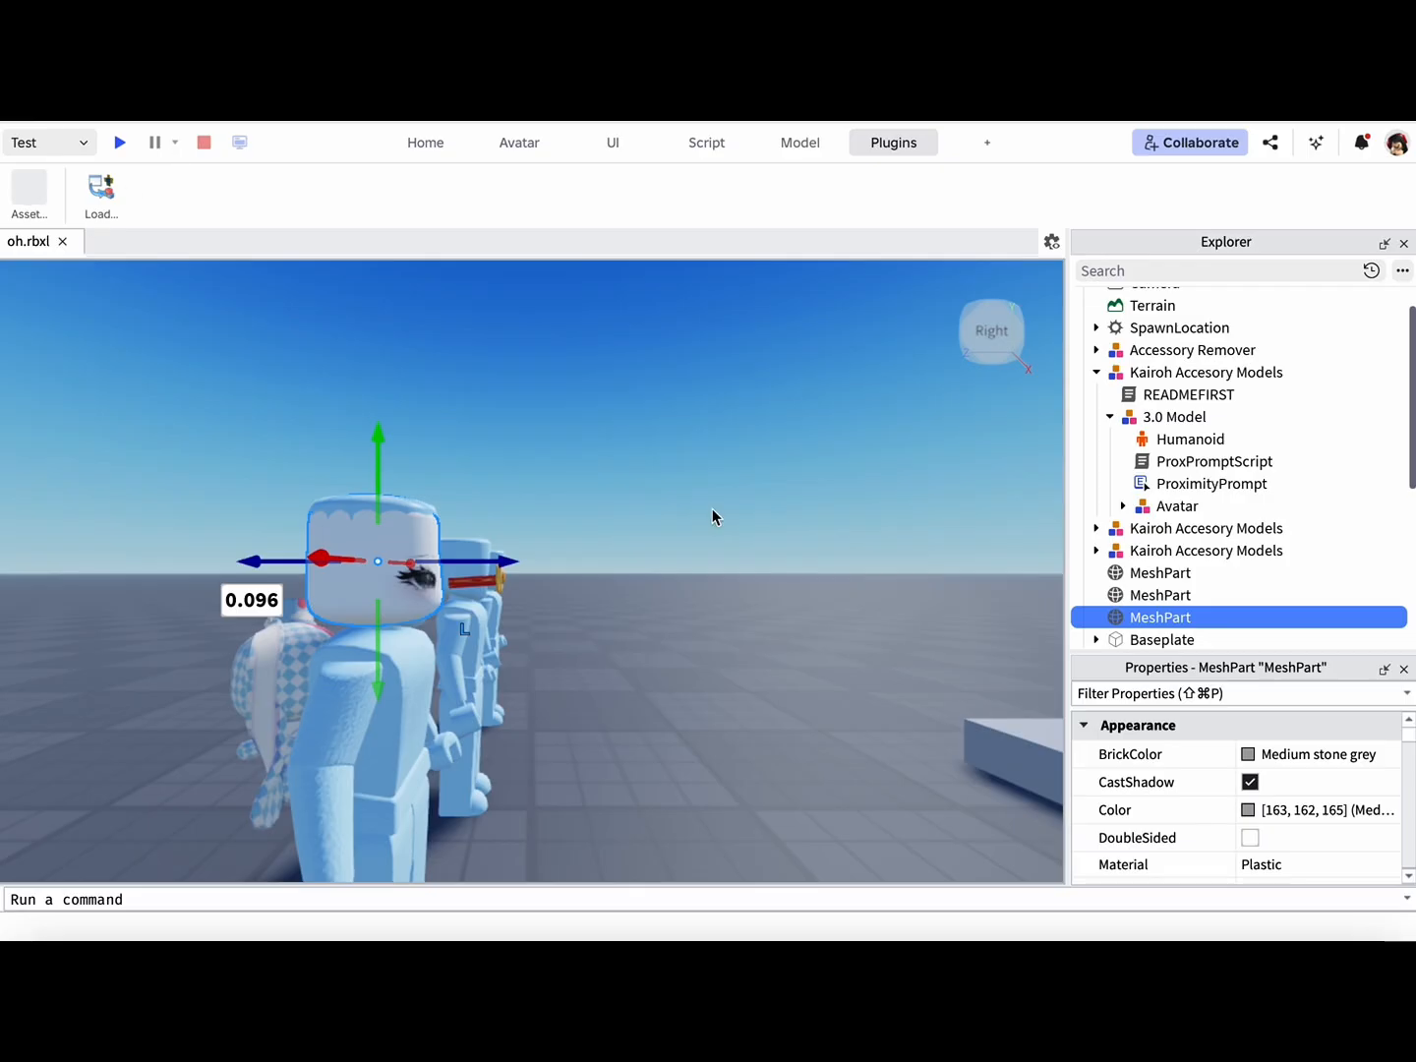
pyautogui.click(450, 327)
pyautogui.click(114, 505)
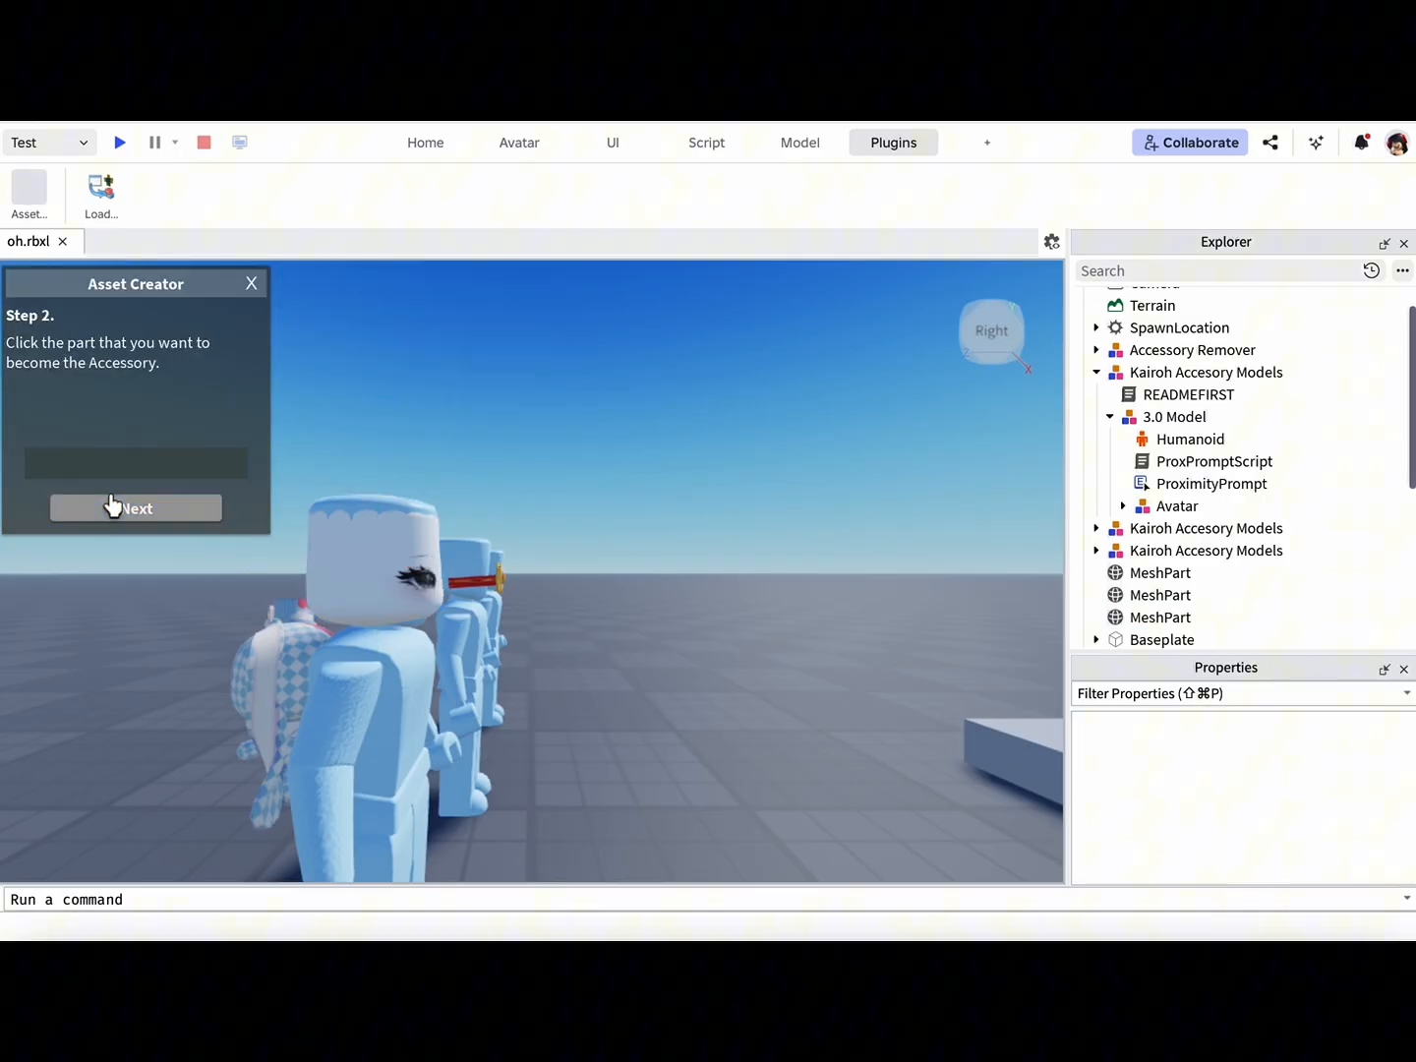
pyautogui.click(360, 597)
pyautogui.click(163, 518)
pyautogui.click(253, 284)
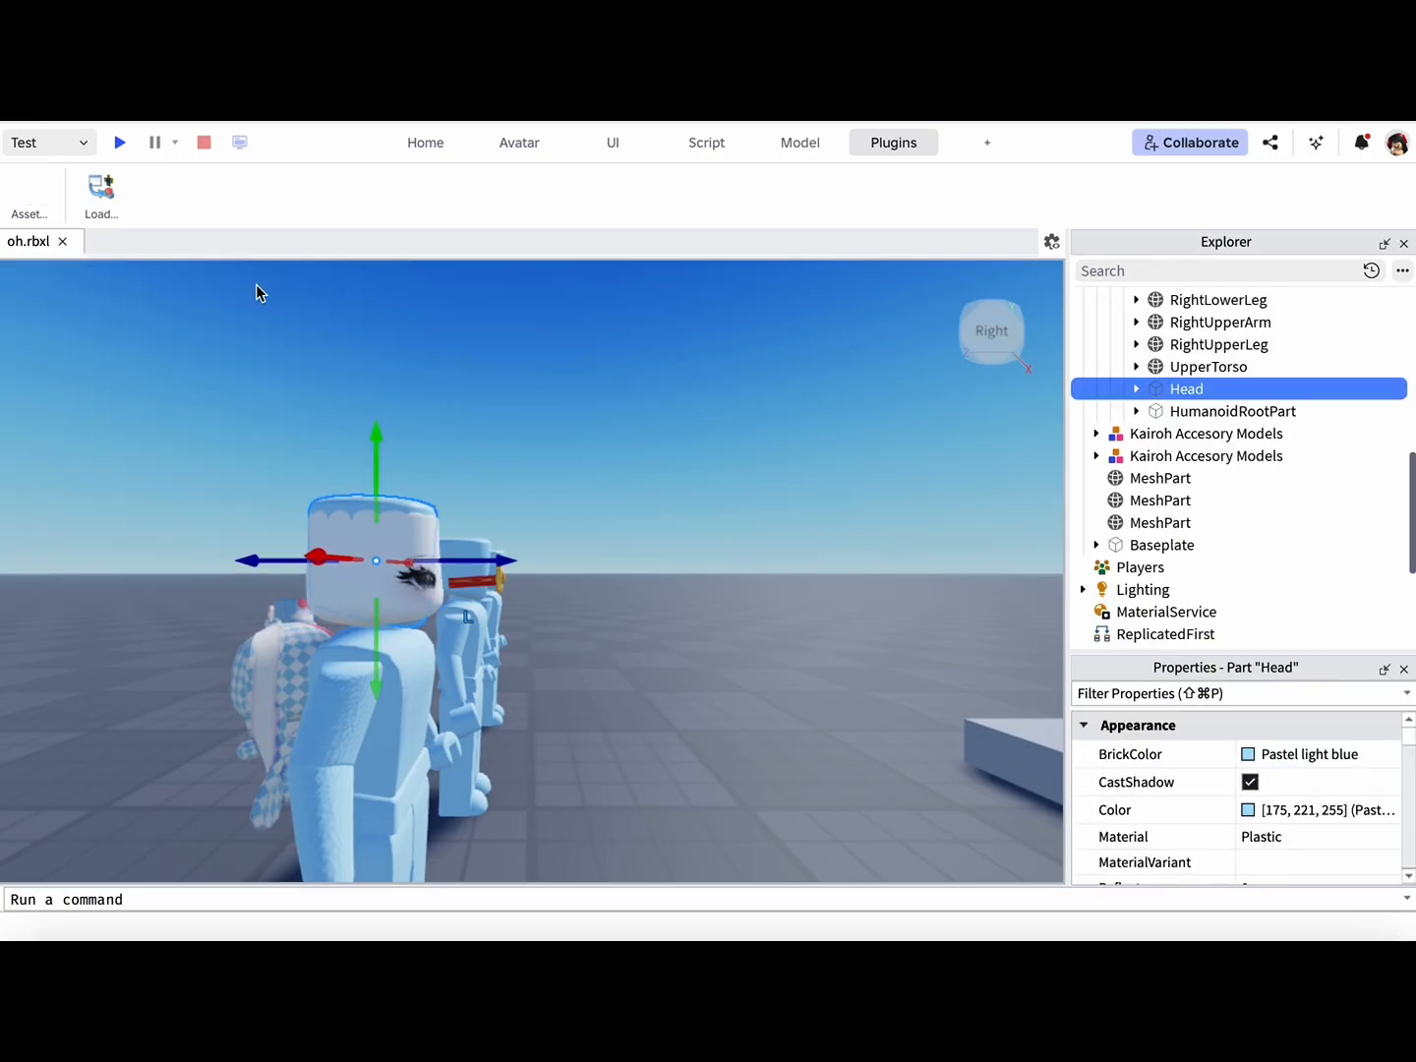
# Start the Asset Creator plugin with the Accessory type and pick the face MeshPart as the part to convert.
pyautogui.click(43, 202)
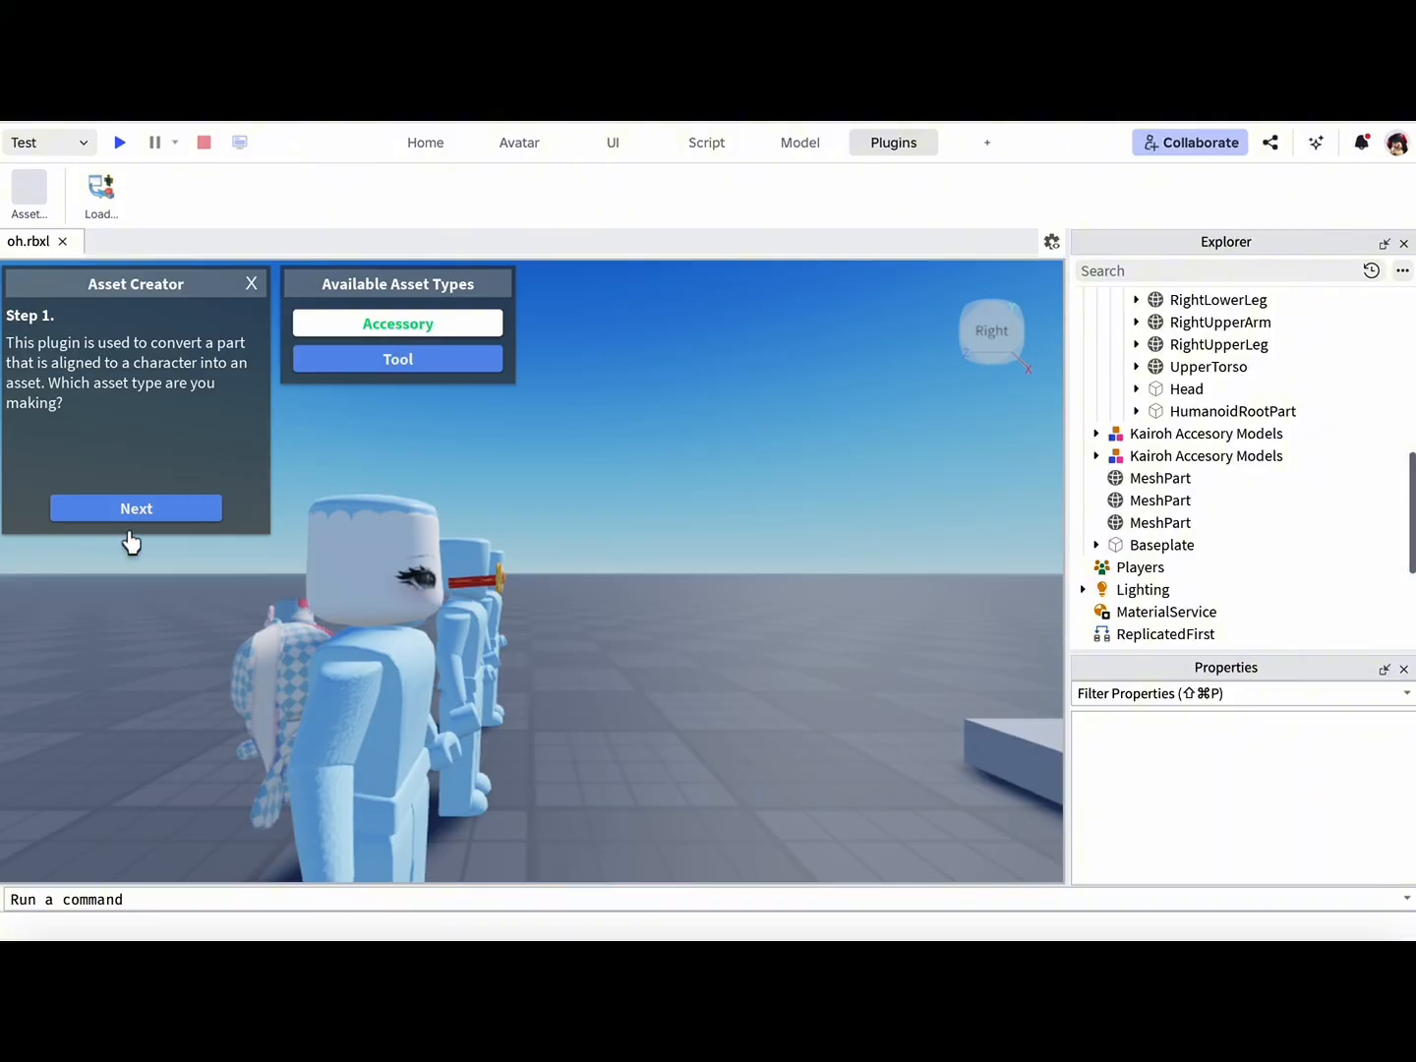
pyautogui.click(135, 511)
pyautogui.click(404, 599)
pyautogui.click(420, 608)
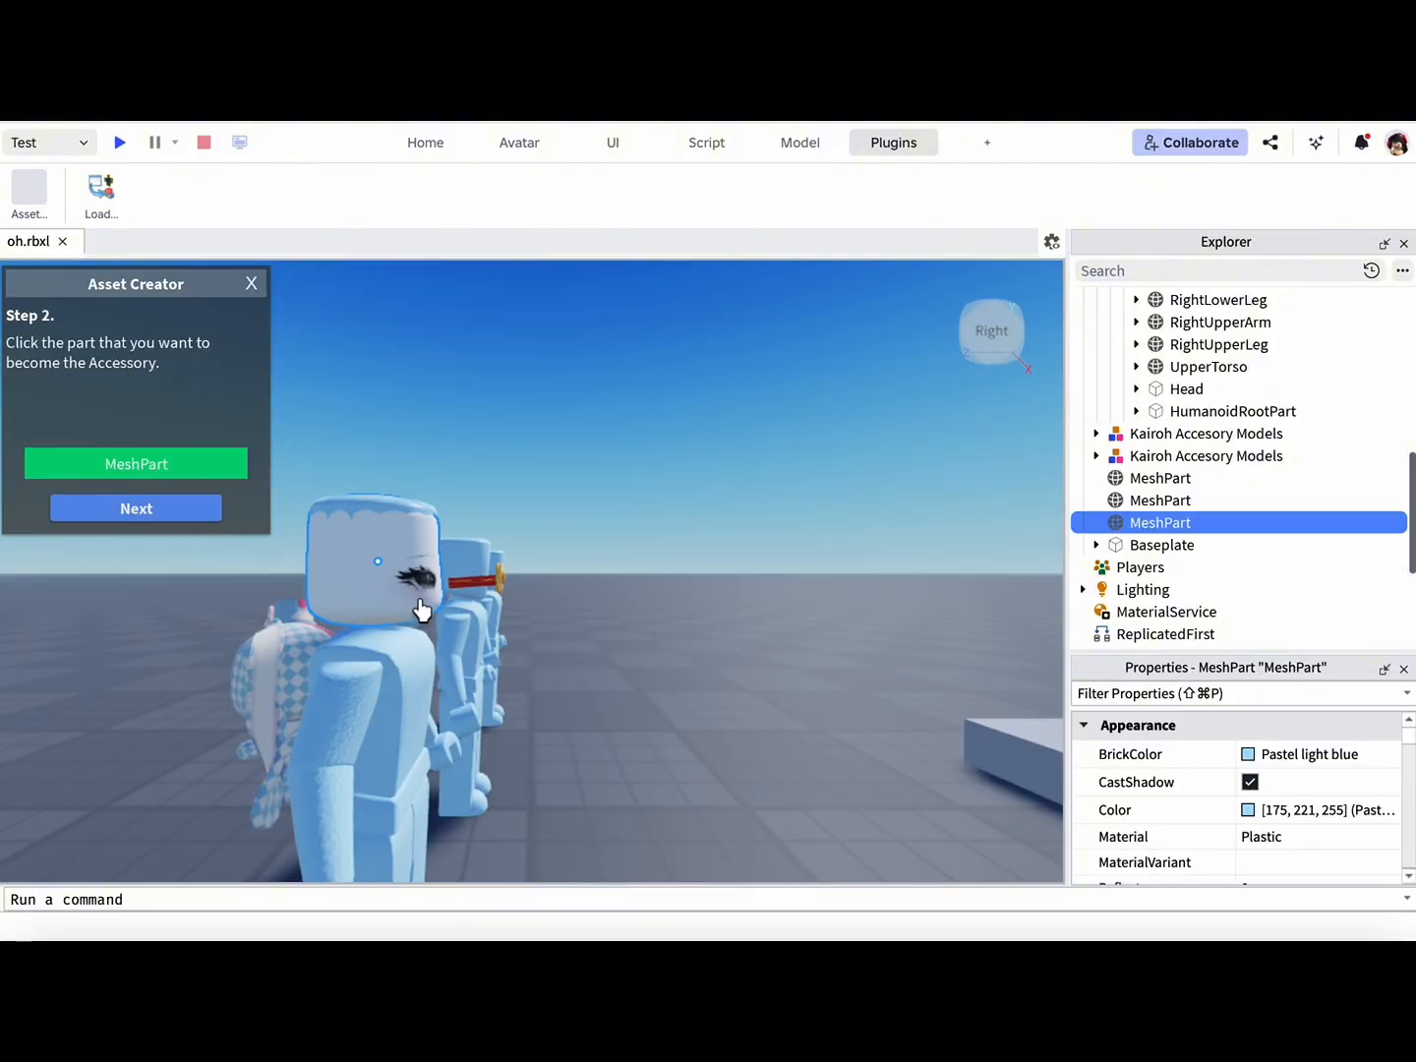
pyautogui.click(138, 508)
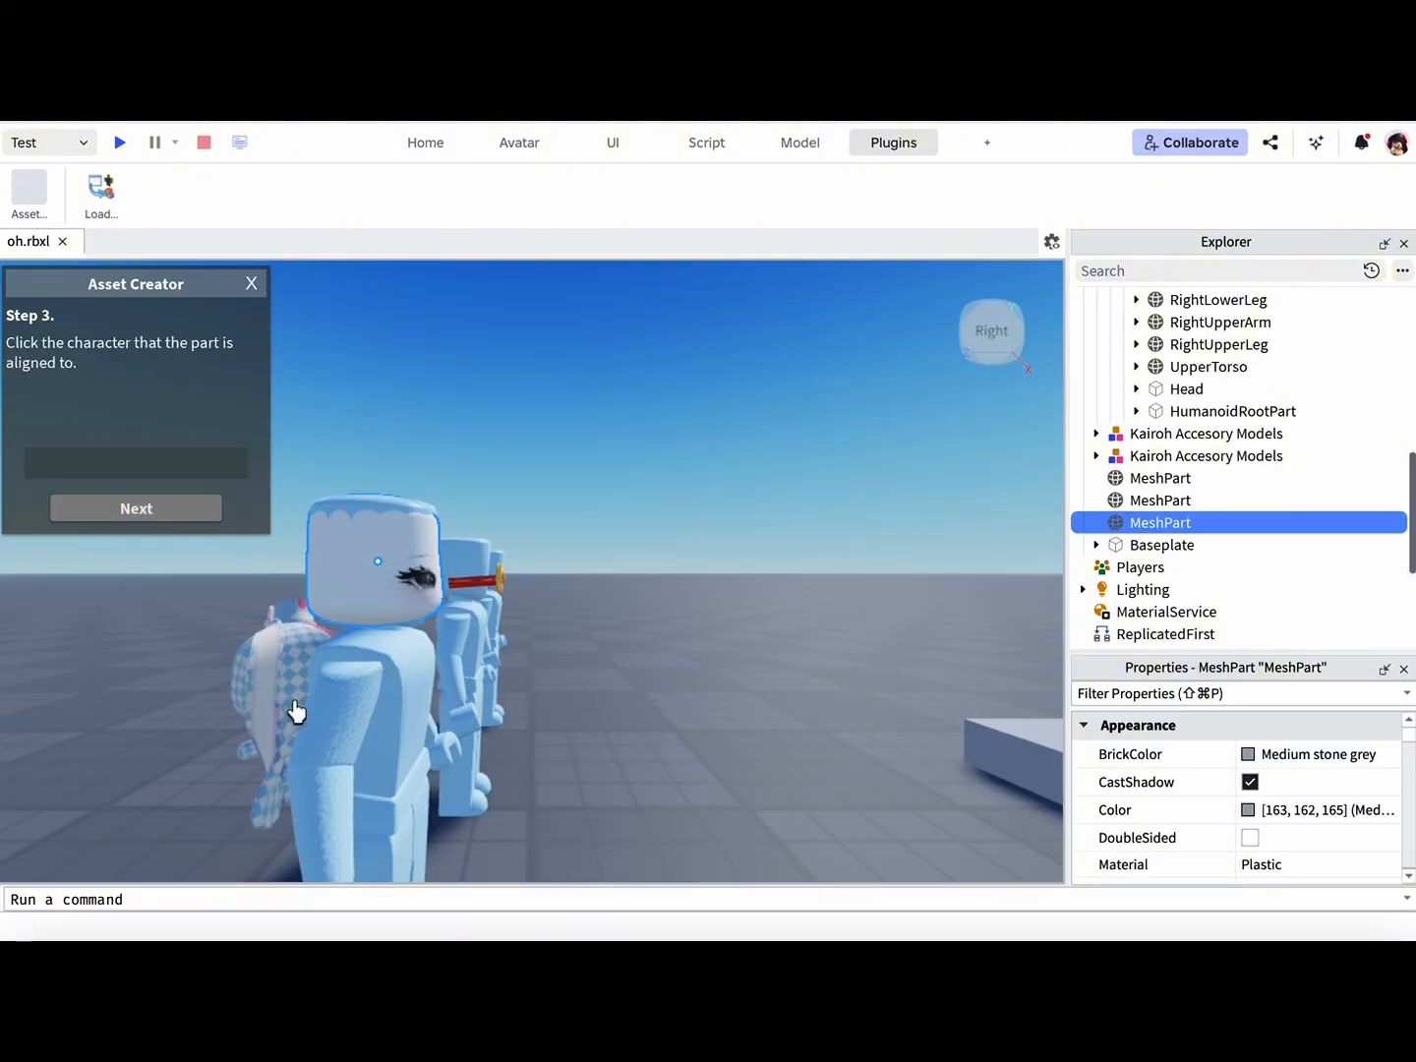
# Choose the 3.0 Model as the aligned character with the Classic character type and finish creating the accessory.
pyautogui.click(295, 712)
pyautogui.click(131, 504)
pyautogui.click(136, 508)
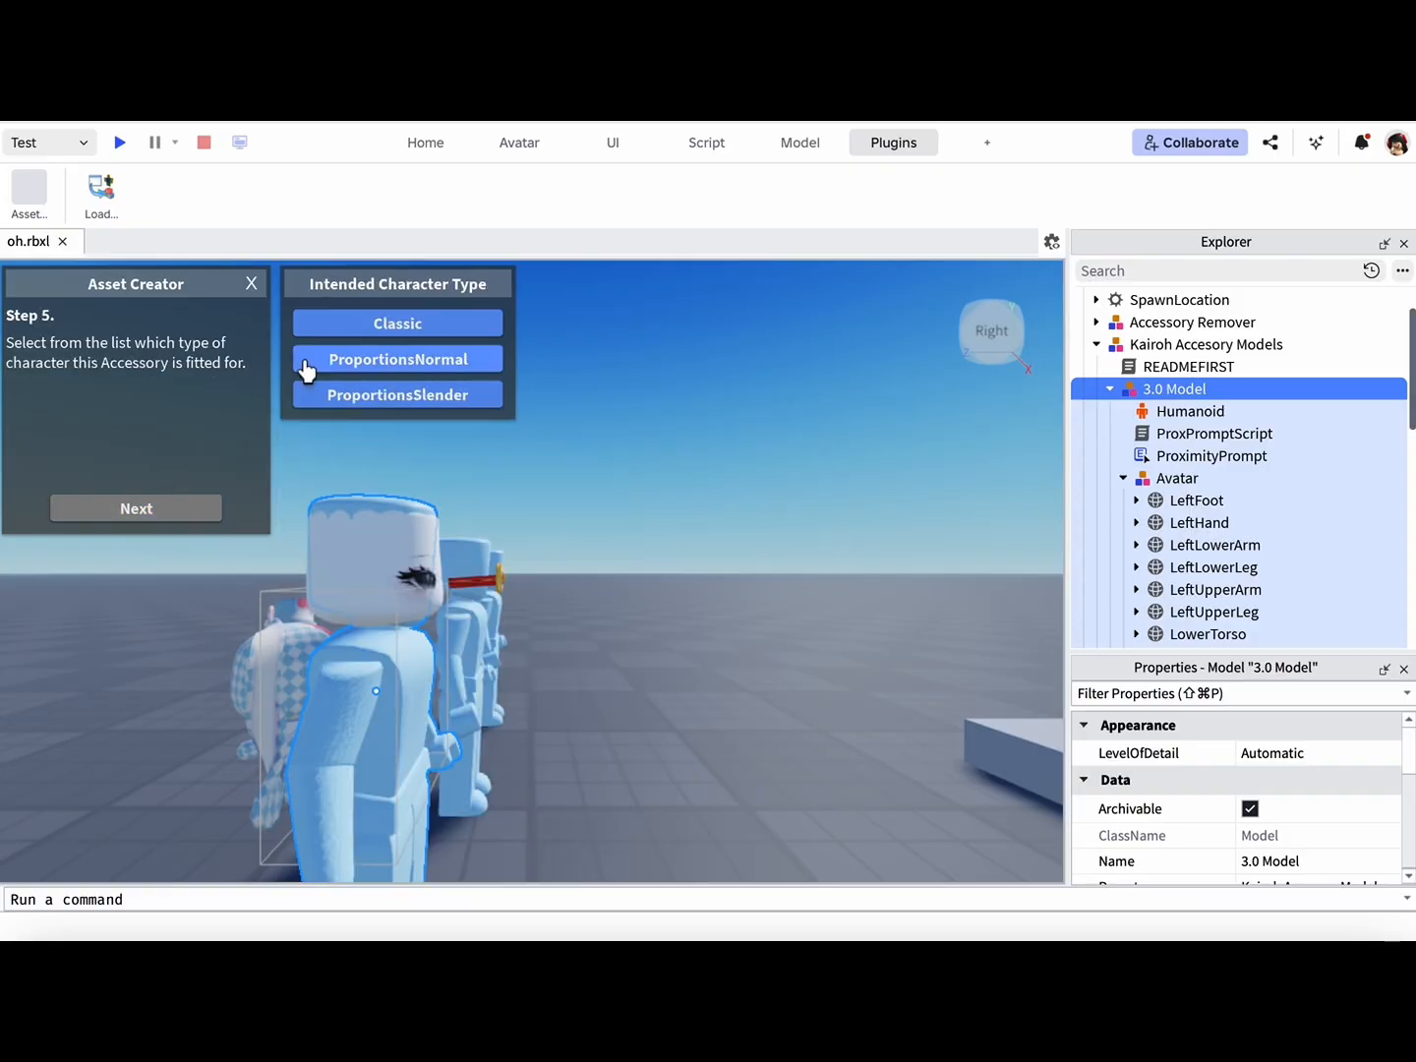
pyautogui.click(354, 321)
pyautogui.click(179, 506)
pyautogui.click(179, 506)
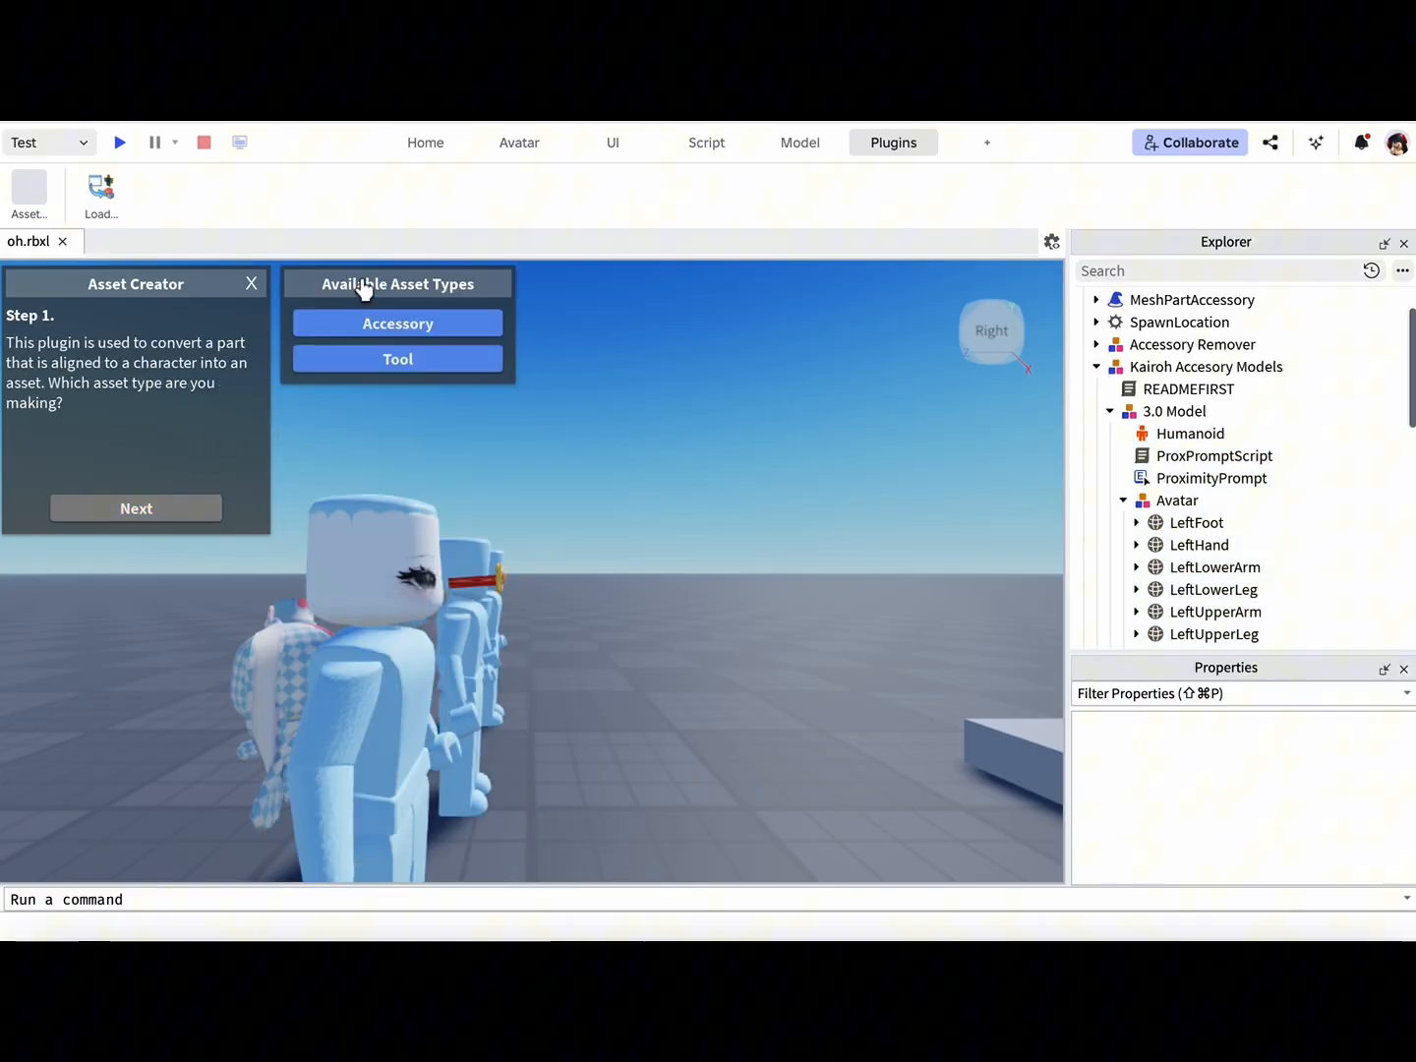
pyautogui.click(253, 283)
# Move the new MeshPartAccessory into the 3.0 Model and rename it emofart.
pyautogui.moveTo(1138, 300); pyautogui.dragTo(1153, 415)
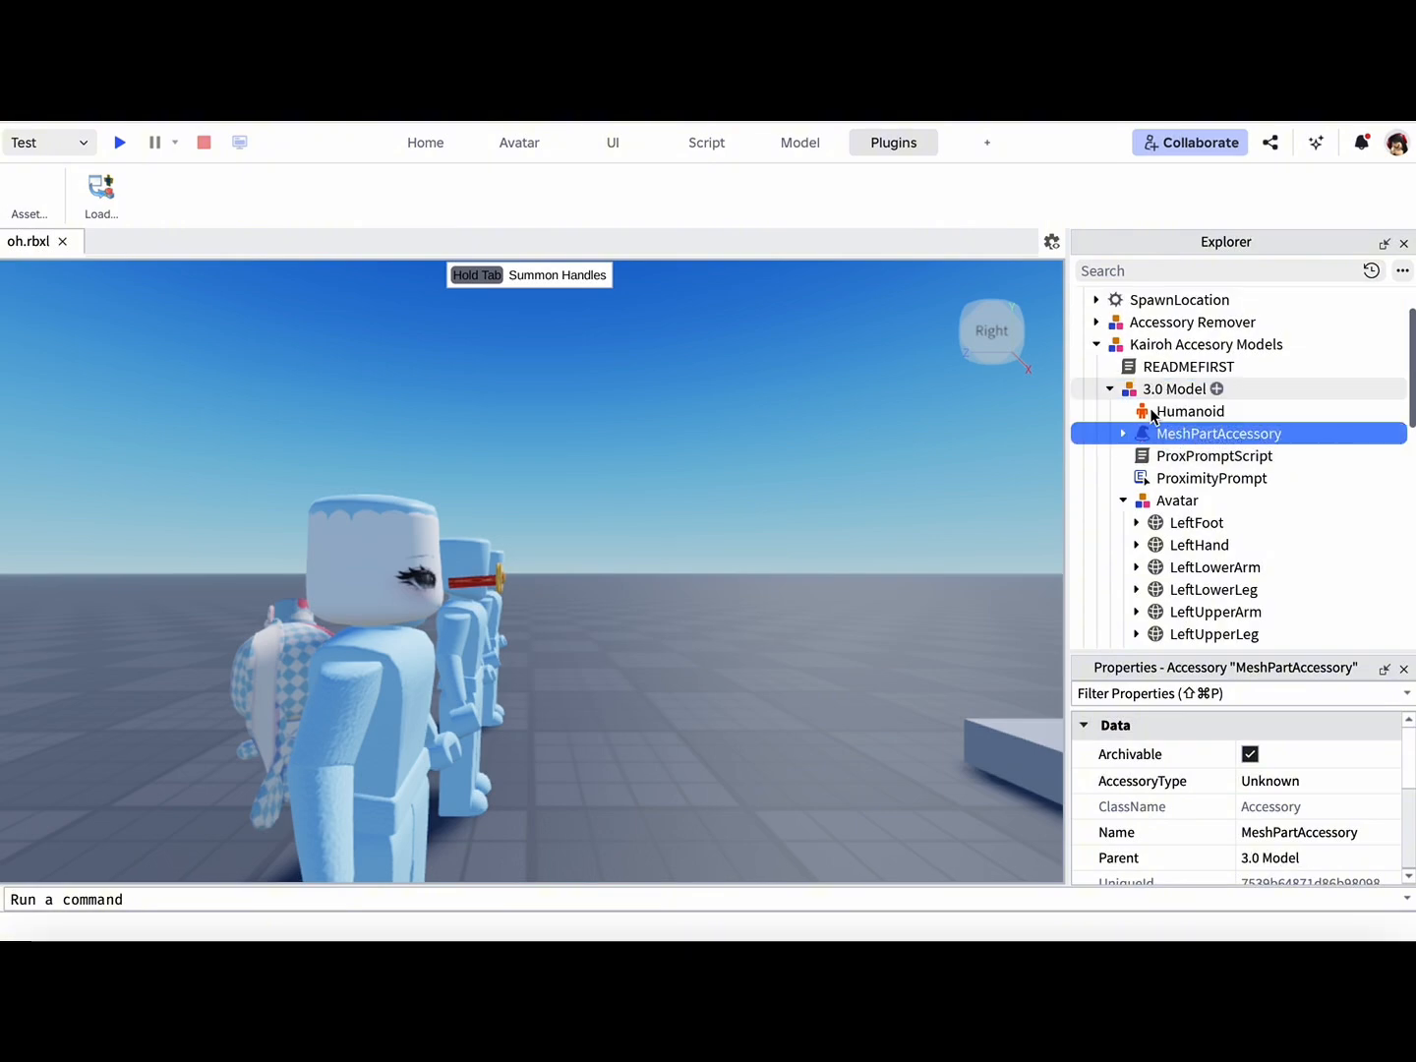
pyautogui.press('F2')
pyautogui.write('emofar')
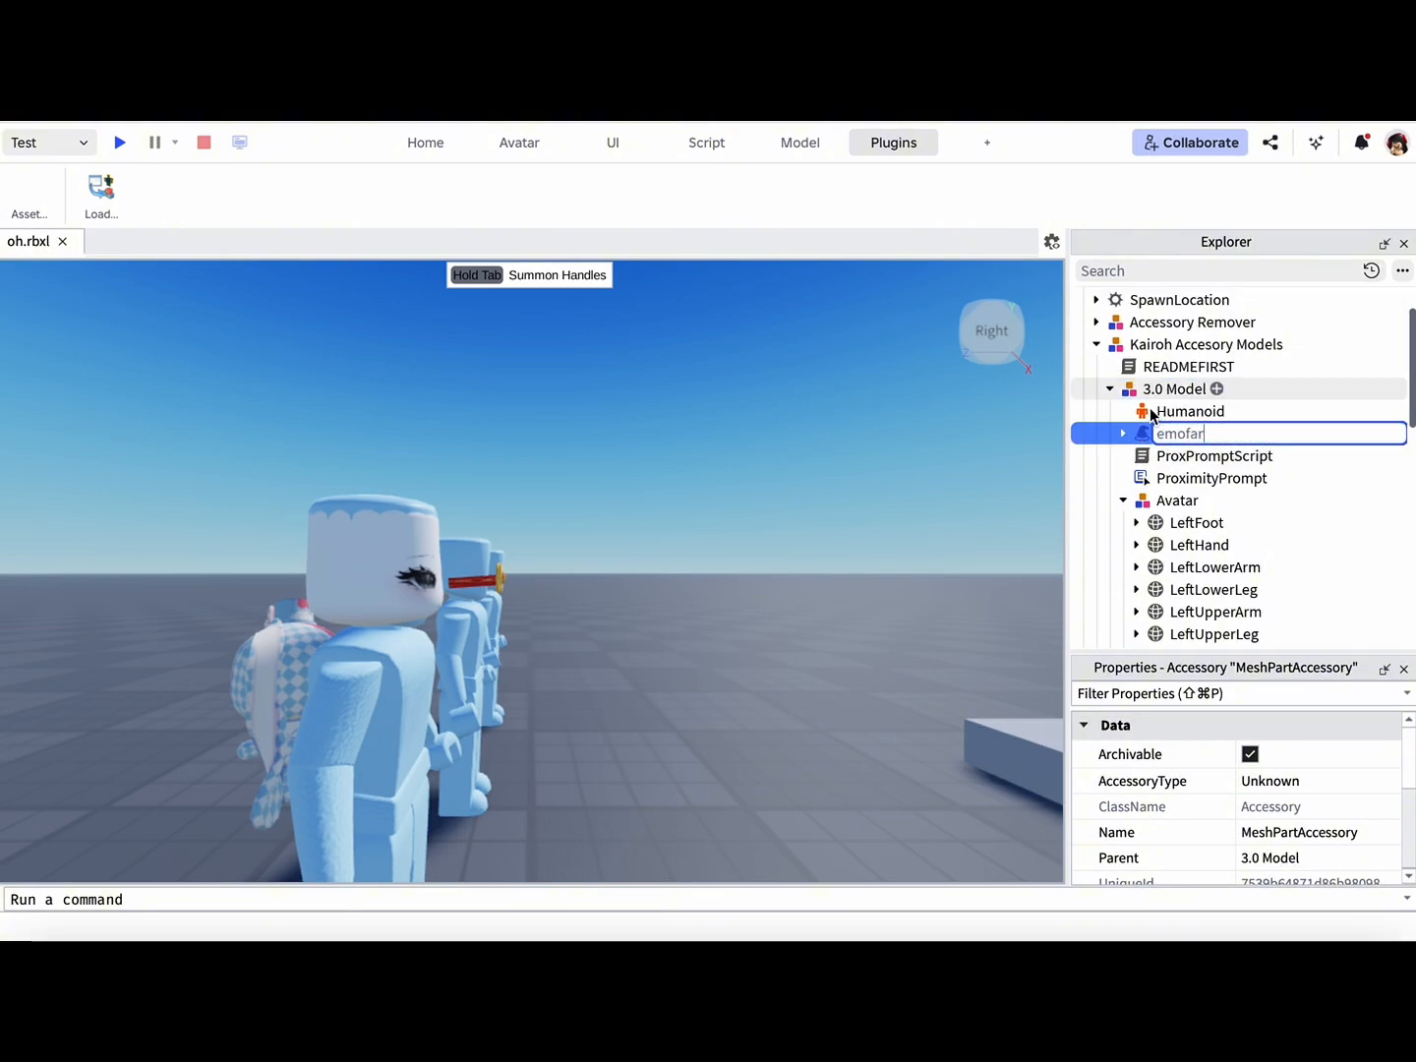
pyautogui.write('t')
pyautogui.press('Return')
# Start a playtest and put the repositioned face accessory on the avatar at the dummy.
pyautogui.click(120, 144)
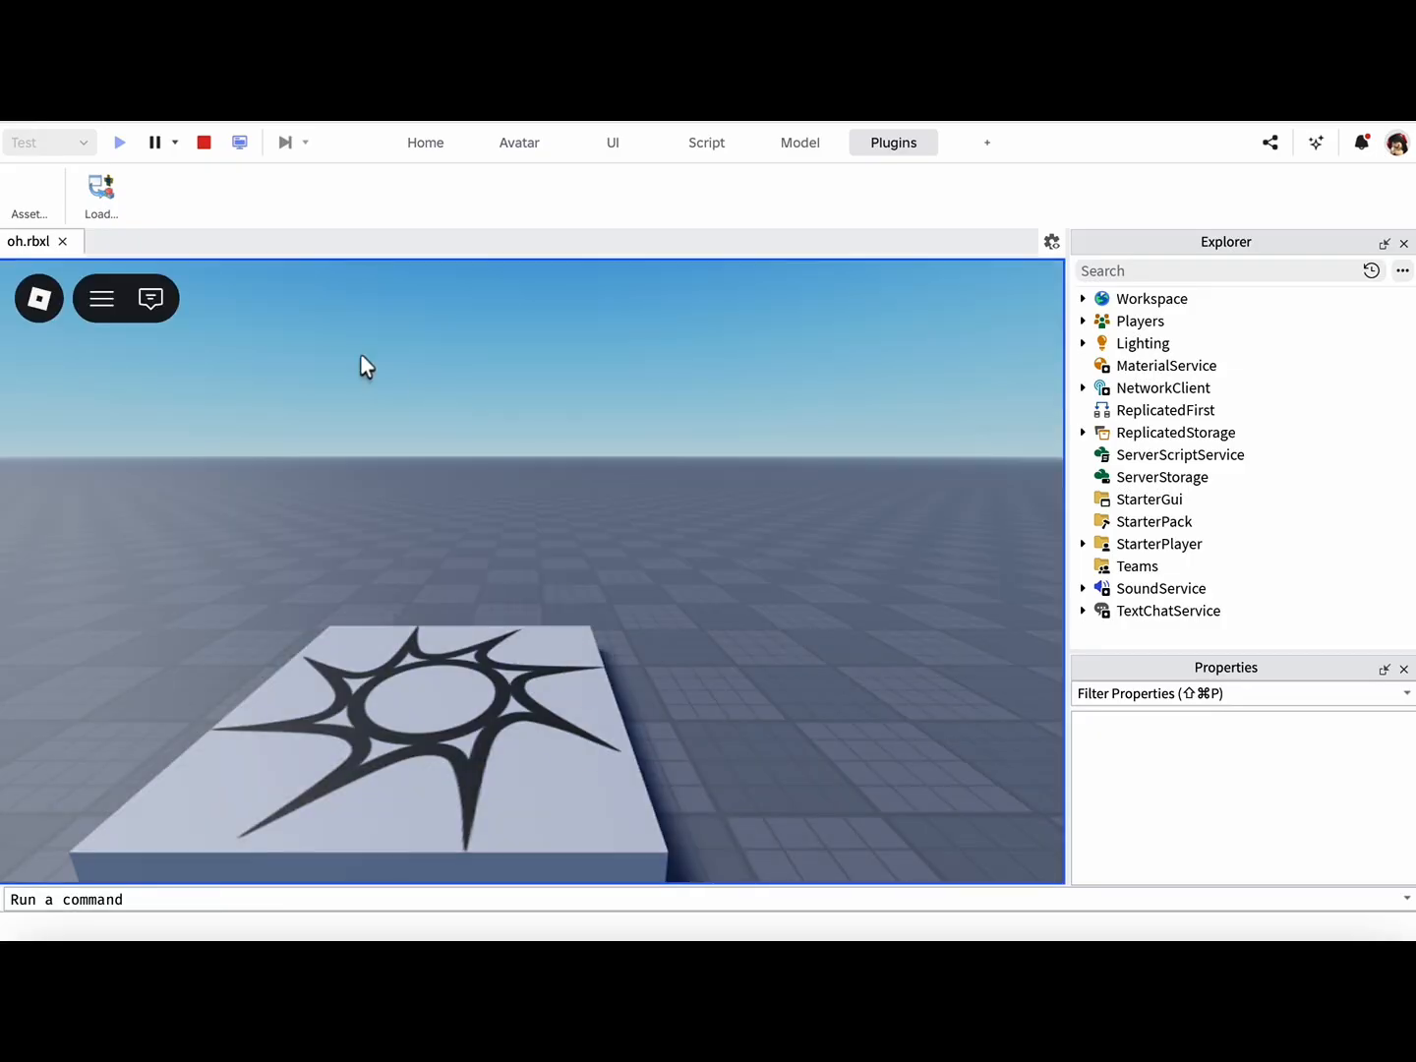
pyautogui.press('s')
pyautogui.press('e')
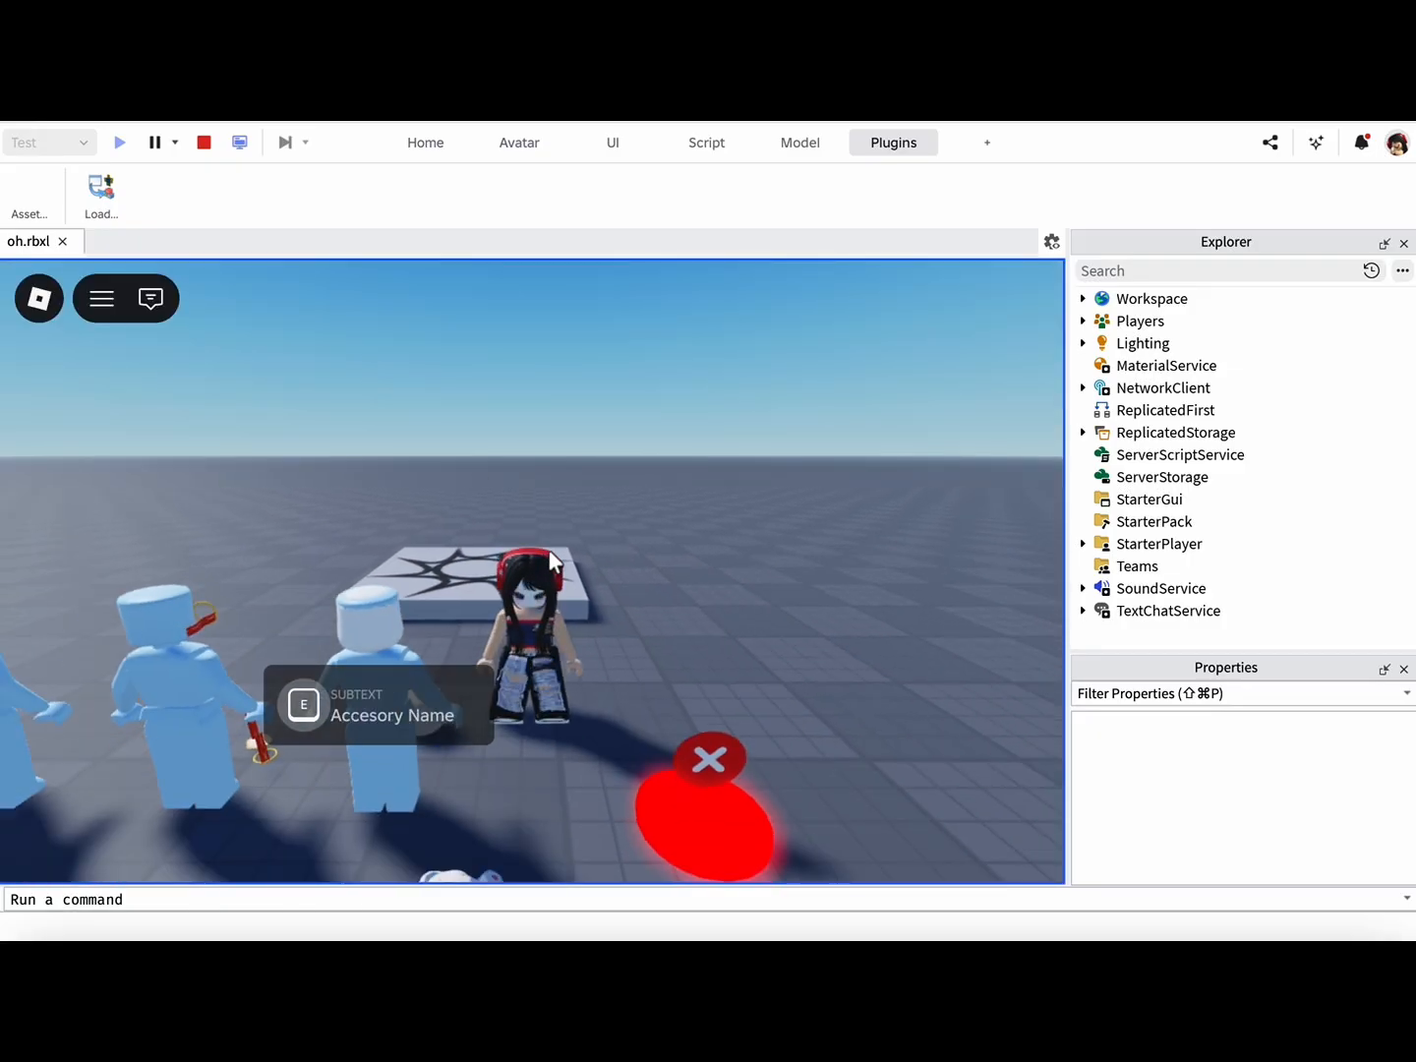
# Examine the repositioned face on the avatar with hair and headphones, from close up and farther away.
pyautogui.scroll(1, 492, 451)
pyautogui.scroll(5, 491, 451)
pyautogui.moveTo(492, 450); pyautogui.dragTo(480, 462, button='right')
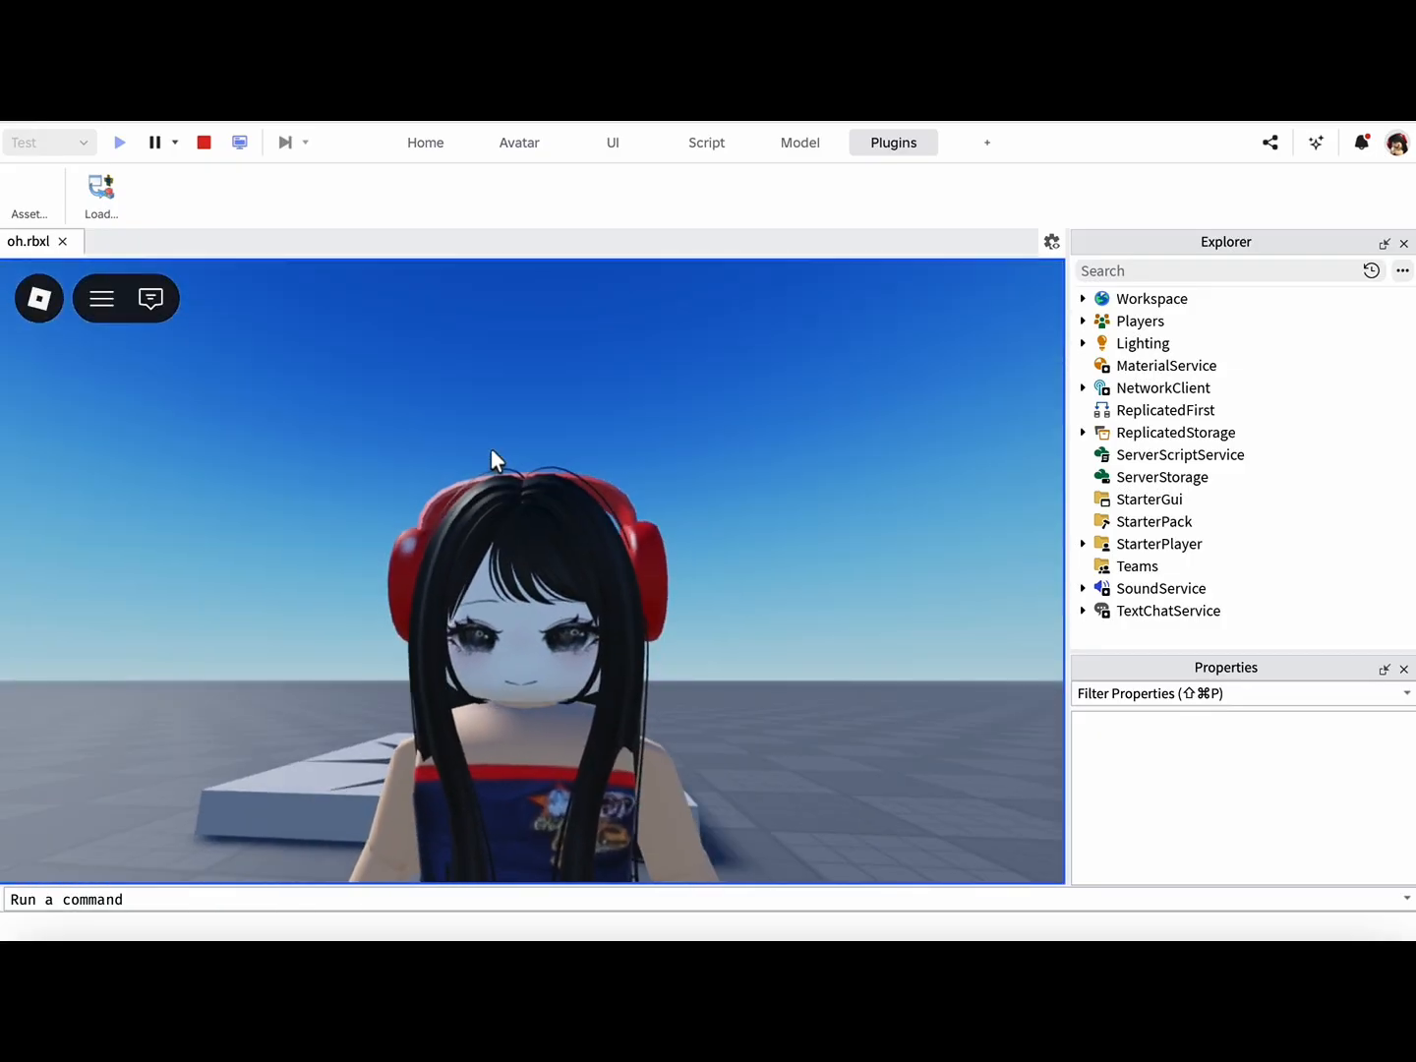
pyautogui.press('s')
pyautogui.scroll(2, 492, 450)
pyautogui.scroll(-5, 492, 451)
pyautogui.scroll(3, 492, 450)
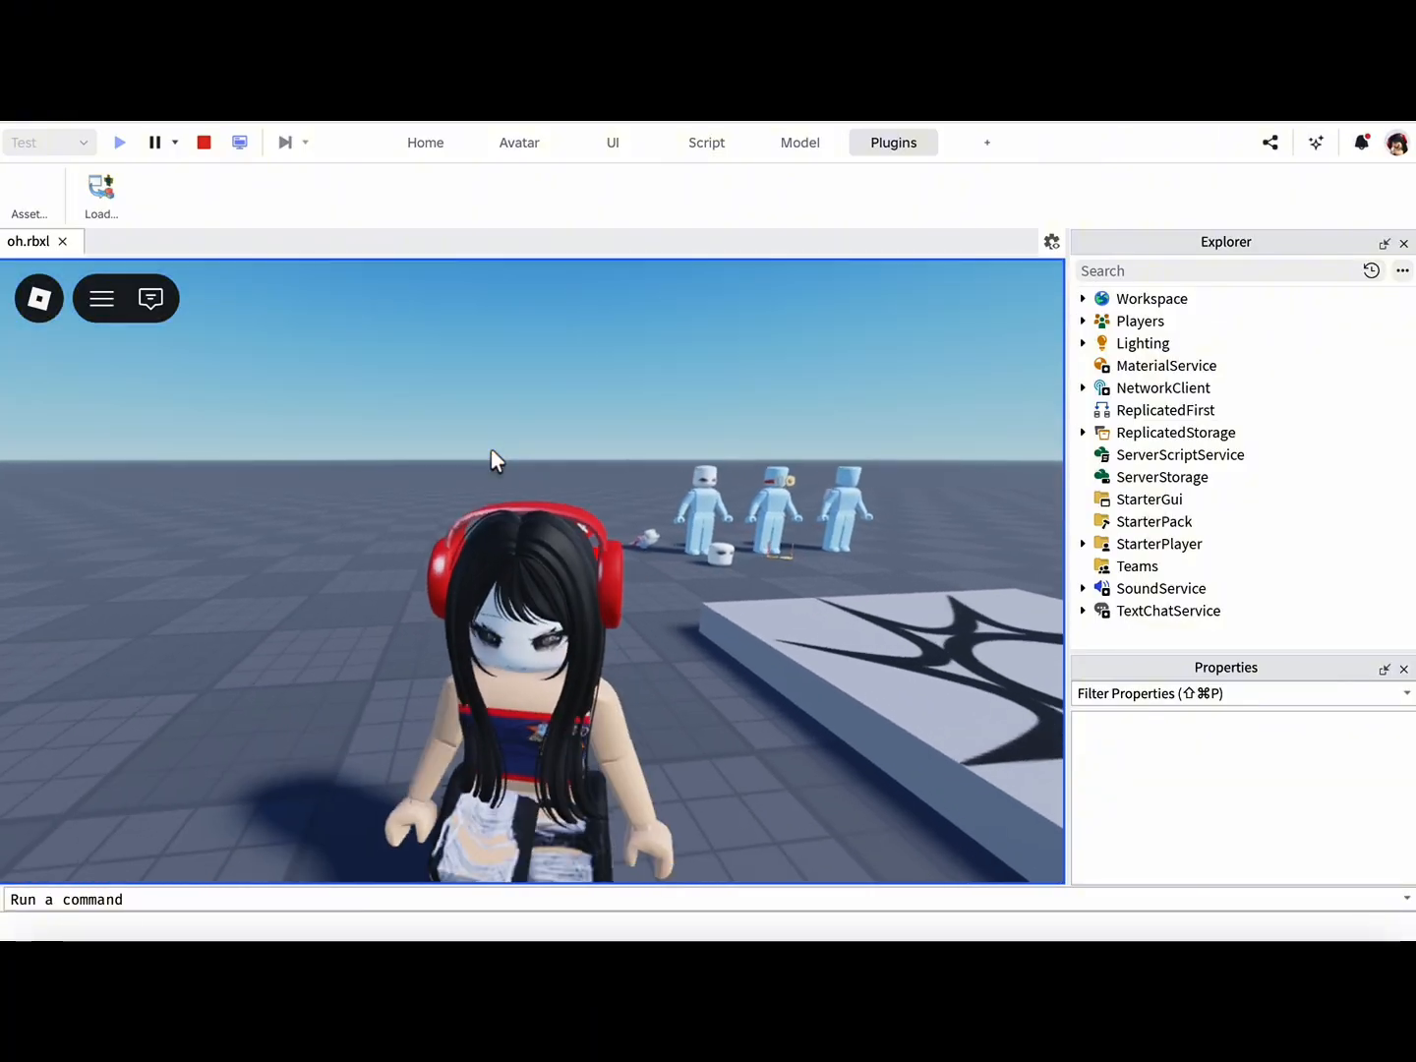
pyautogui.press('a')
pyautogui.press('s')
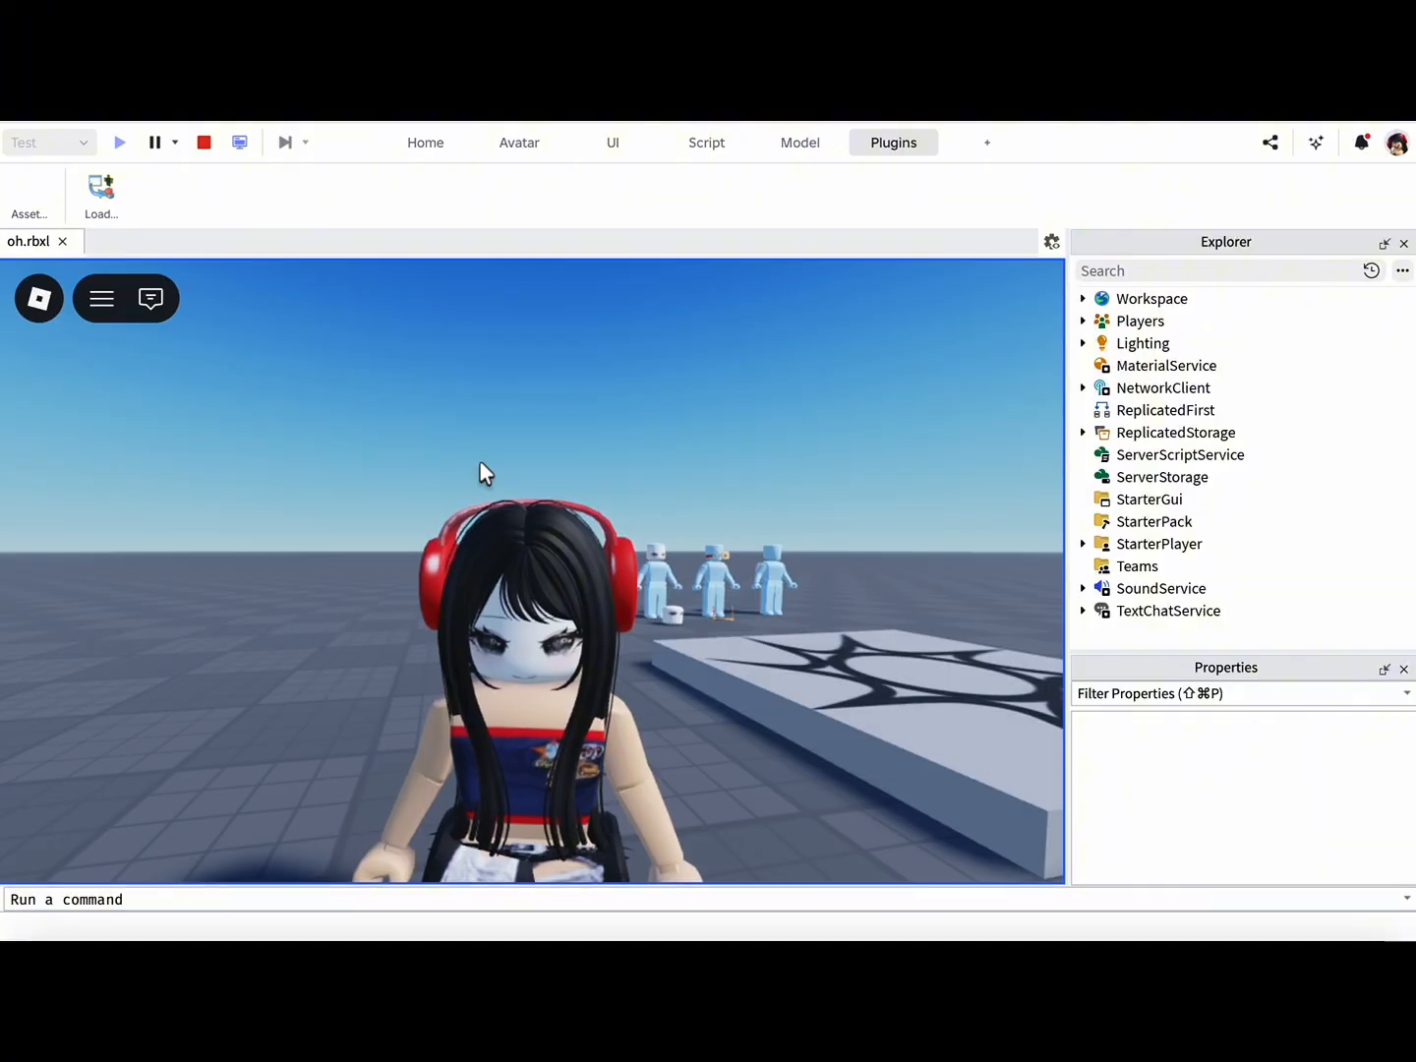
pyautogui.press('d')
pyautogui.press('s')
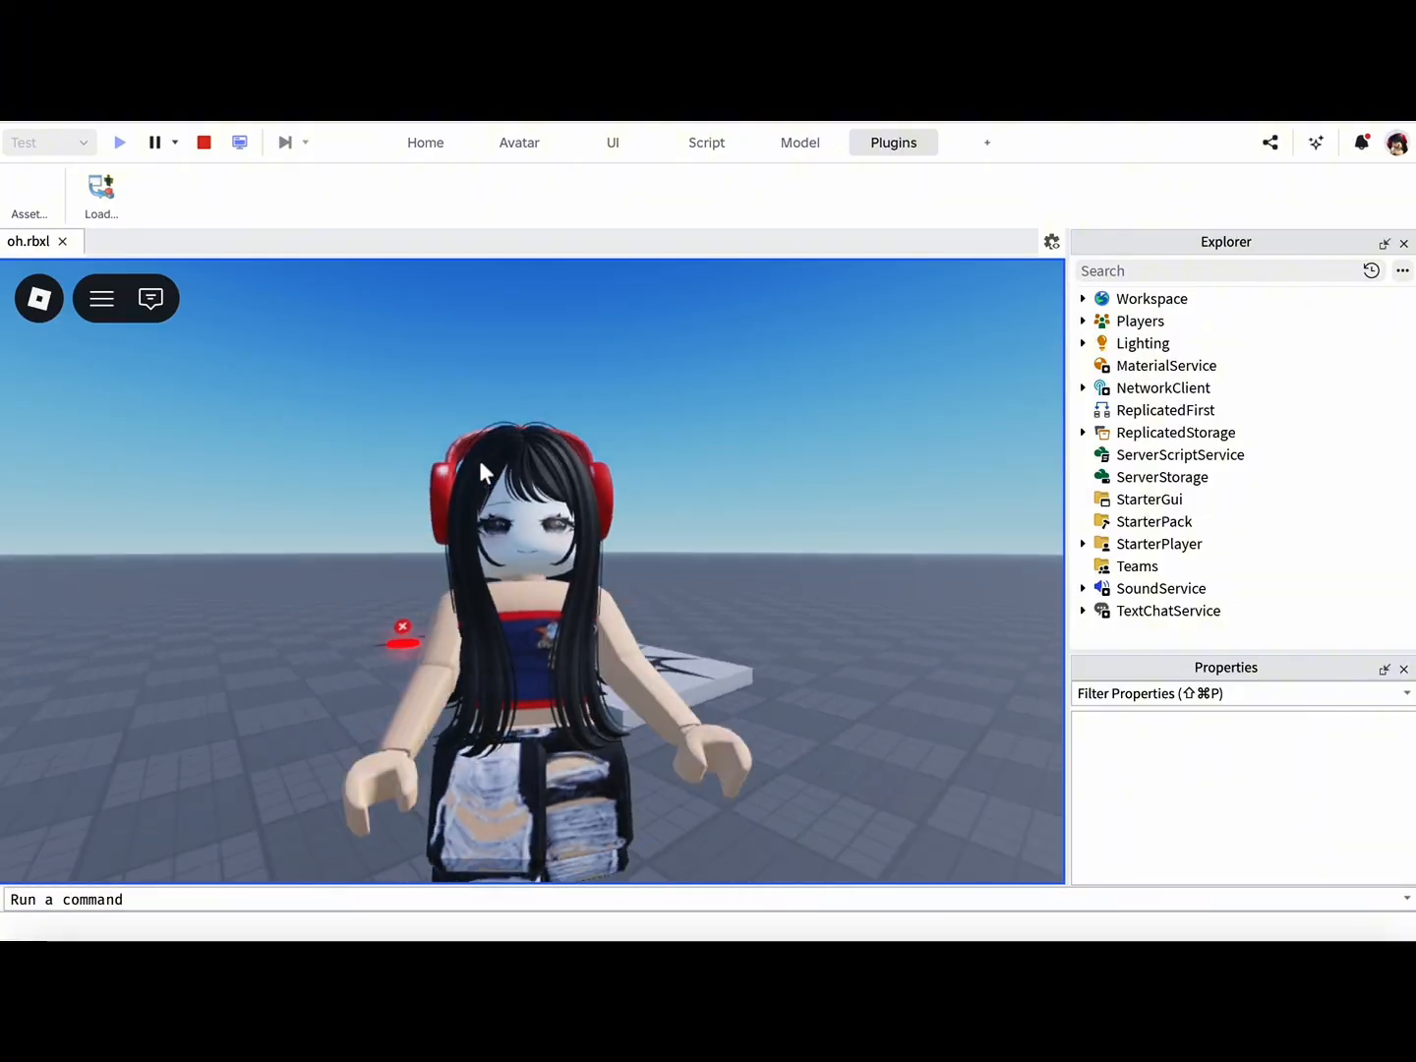
pyautogui.scroll(-4, 480, 463)
pyautogui.press('a')
pyautogui.scroll(4, 480, 462)
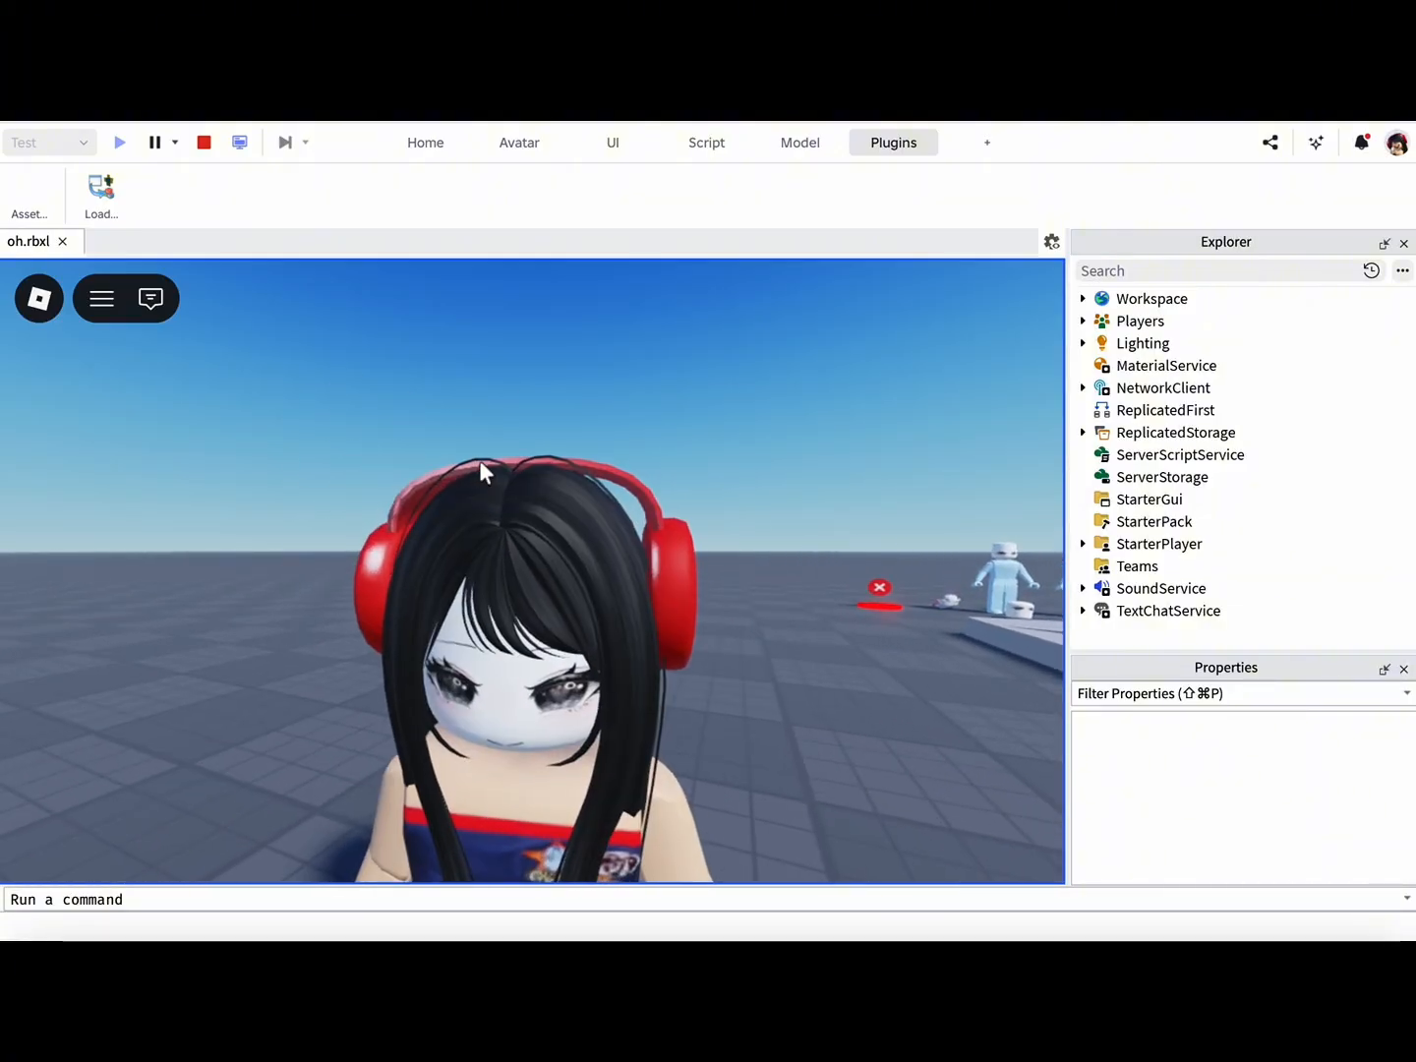
pyautogui.scroll(-3, 480, 462)
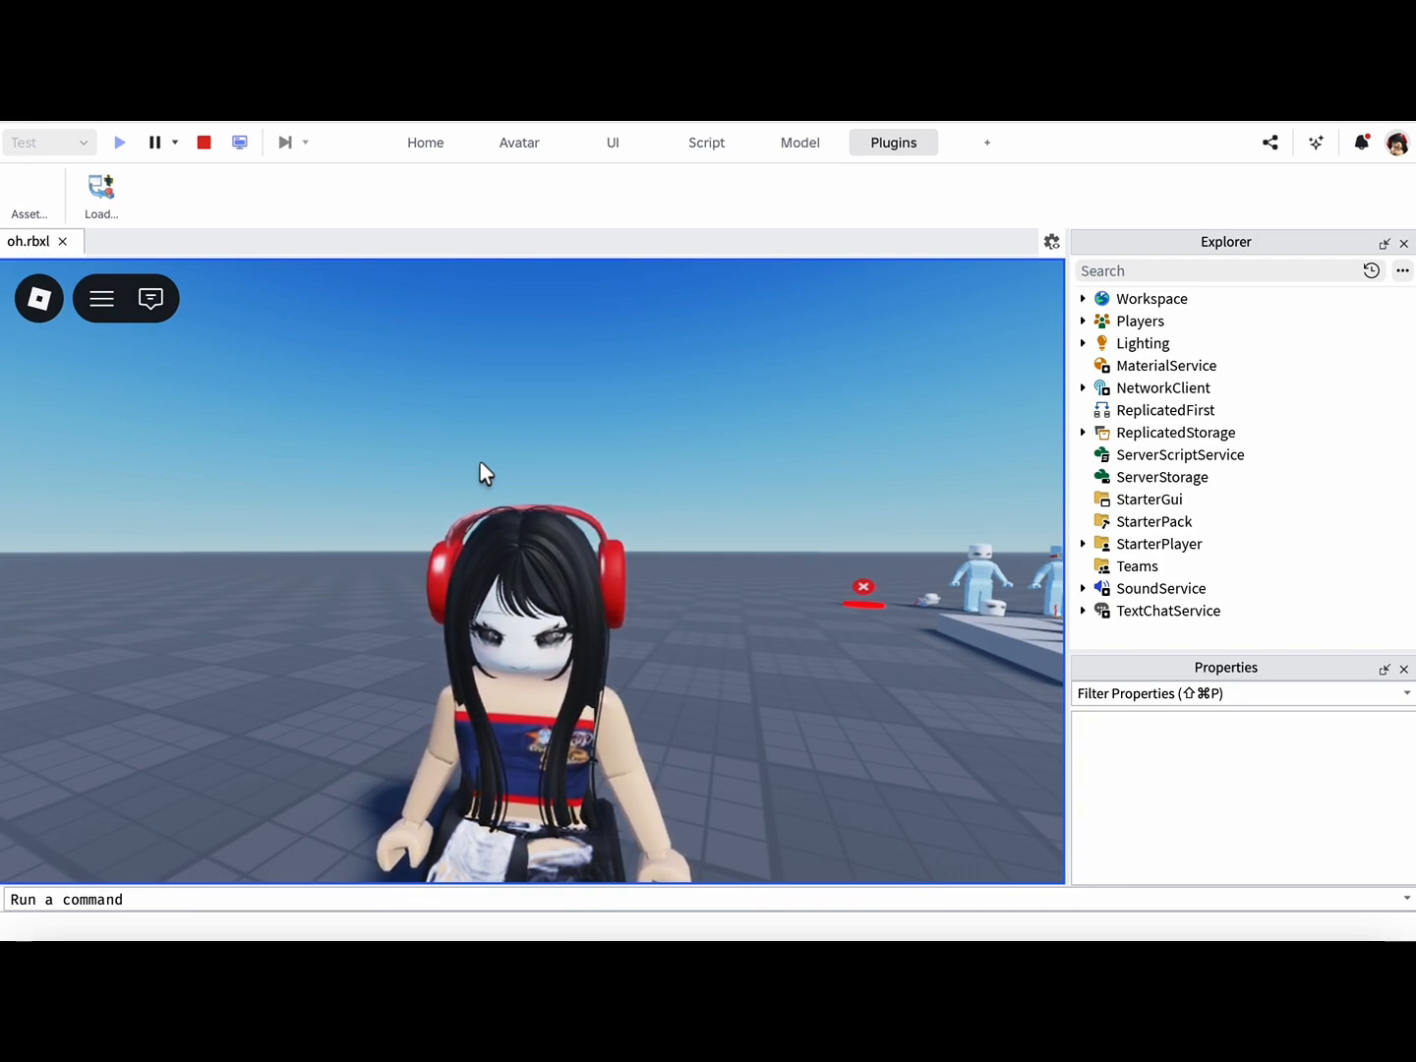
# Walk the avatar over the red Accessory Remover pad to strip all its accessories.
pyautogui.press('w')
pyautogui.press('Right')
pyautogui.moveTo(479, 463); pyautogui.dragTo(479, 459, button='right')
pyautogui.press('w')
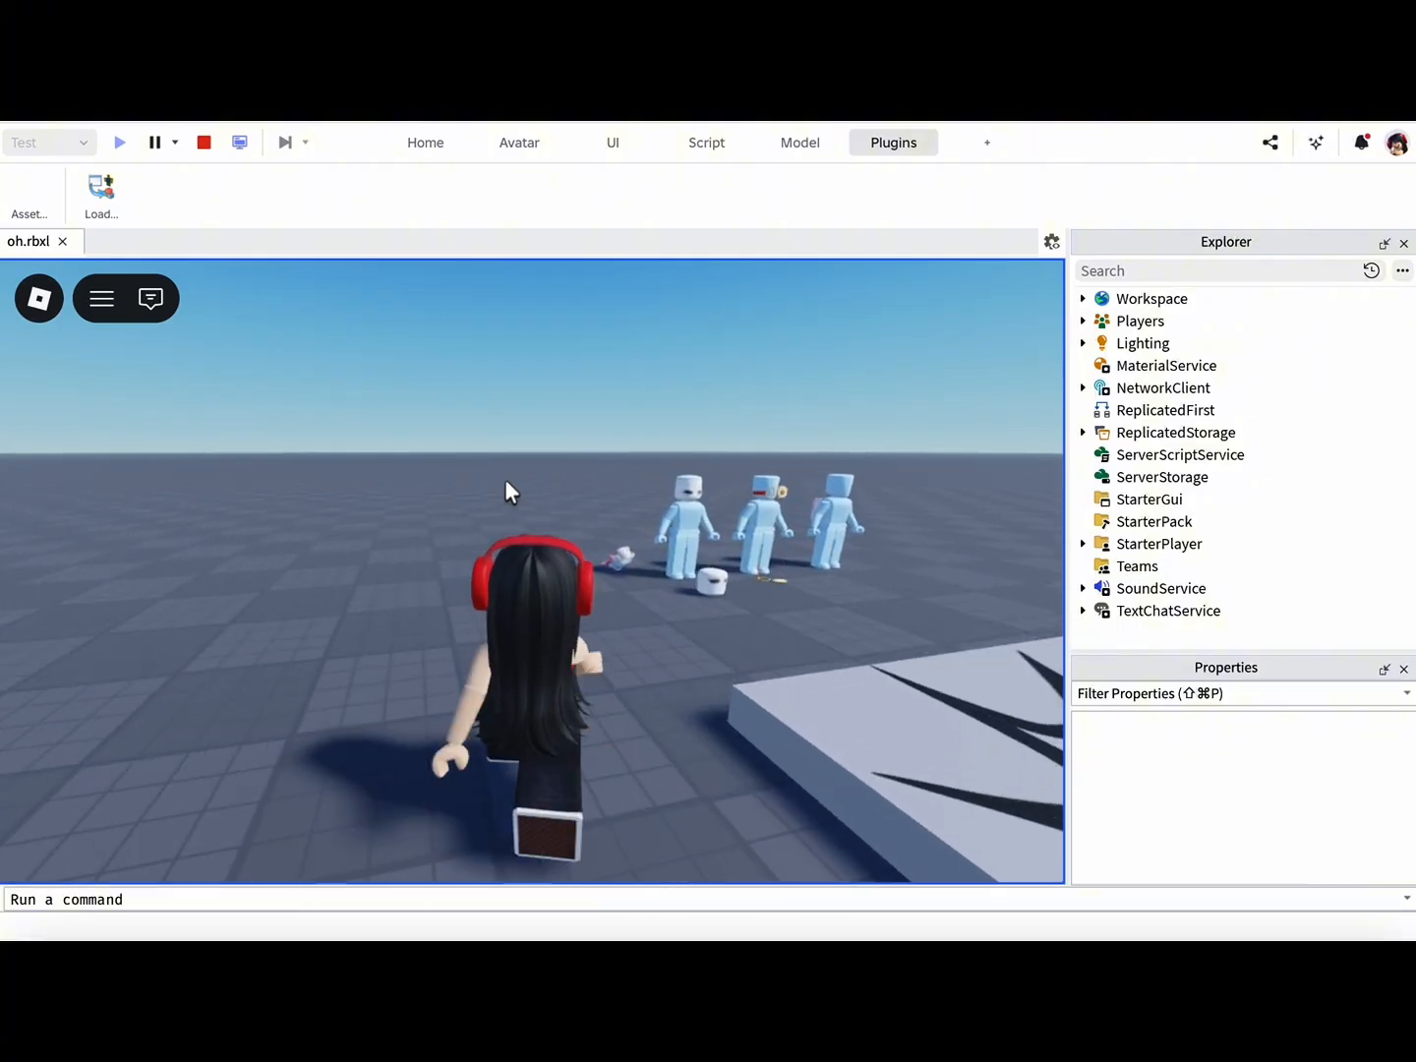
pyautogui.press('w')
pyautogui.press('Right')
pyautogui.press('s')
pyautogui.press('w')
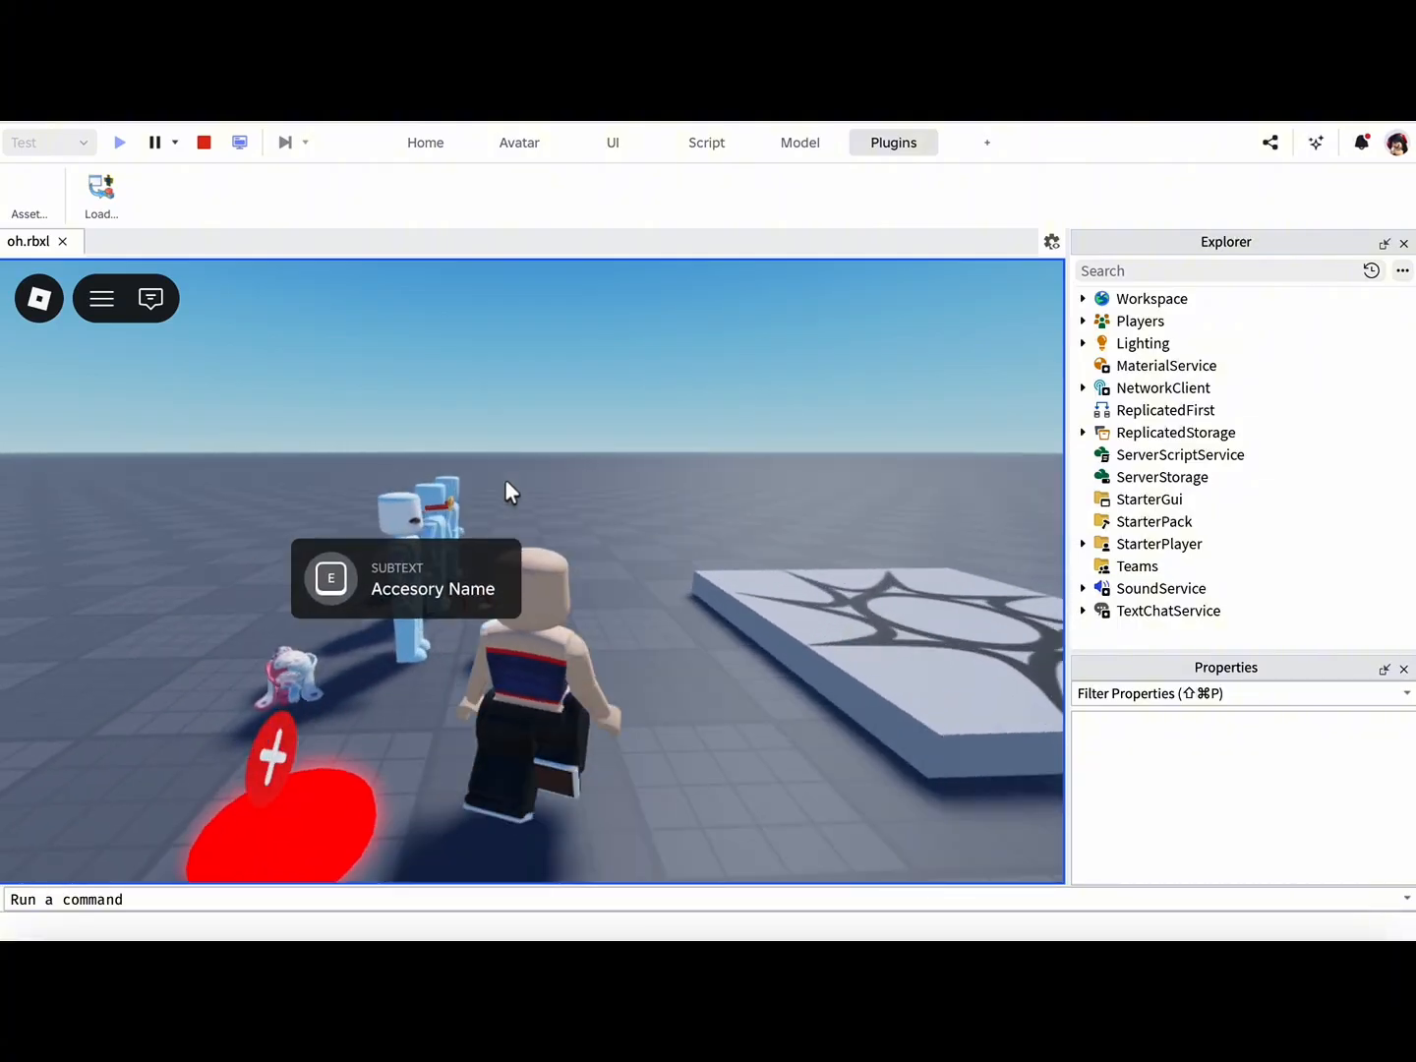
# Put the face accessory back on the bald avatar at the dummy.
pyautogui.press('Left')
pyautogui.press('s')
pyautogui.press('Right')
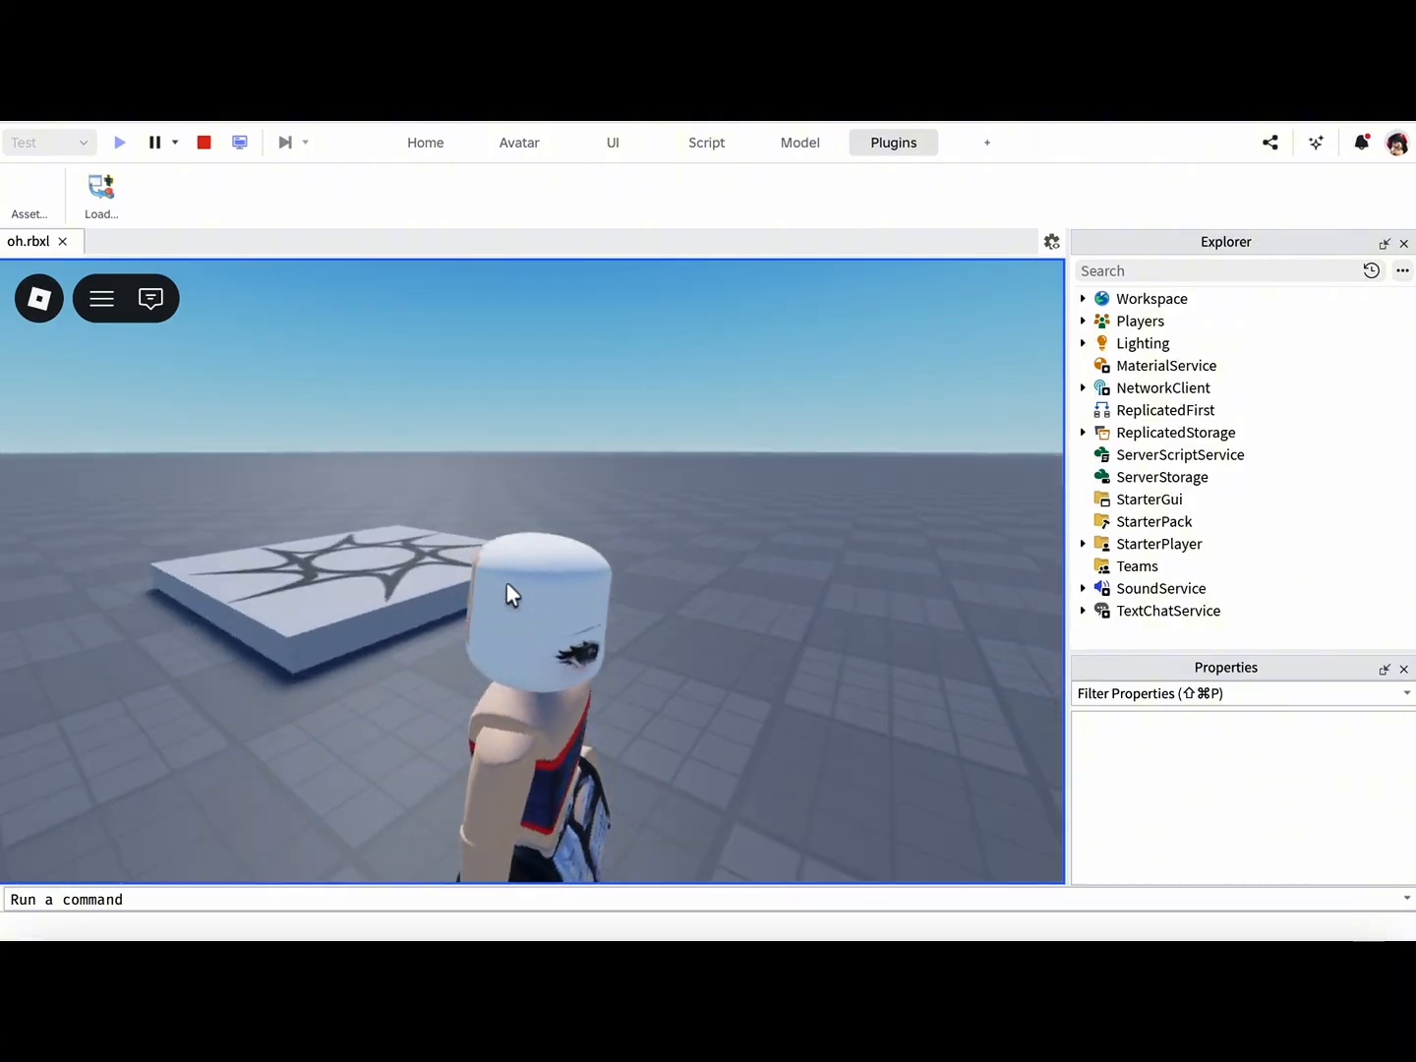
# Examine how the face accessory fits the bald avatar's head from the front, side and back.
pyautogui.press('w')
pyautogui.moveTo(537, 582); pyautogui.dragTo(544, 595, button='right')
pyautogui.press('Left')
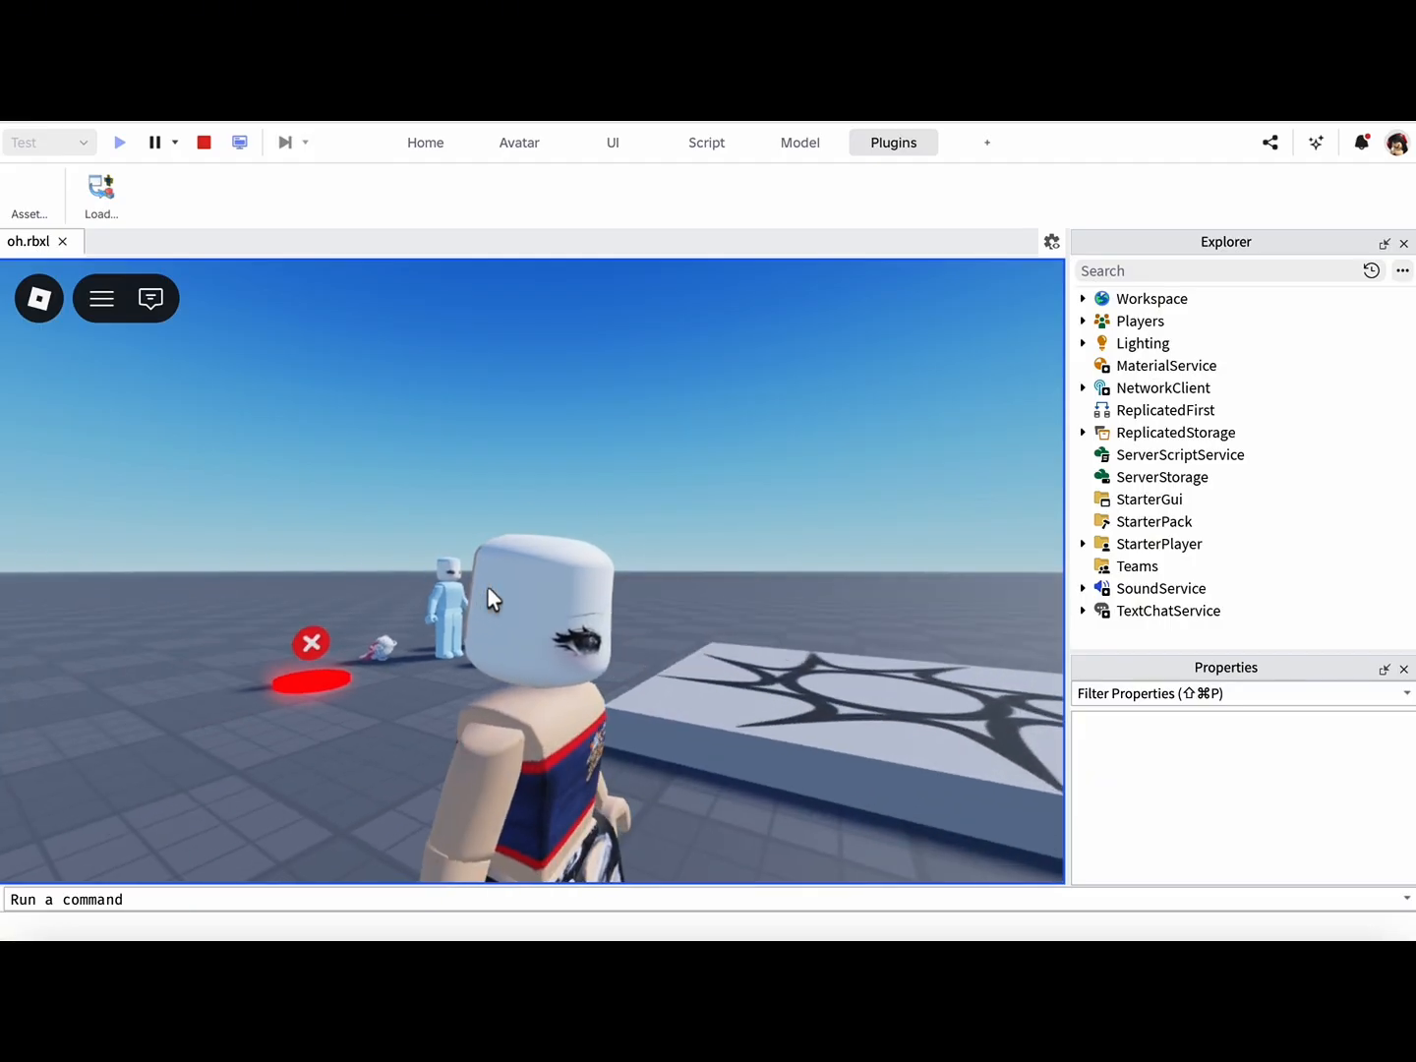
pyautogui.press('Left')
pyautogui.press('w')
pyautogui.press('Right')
pyautogui.press('s')
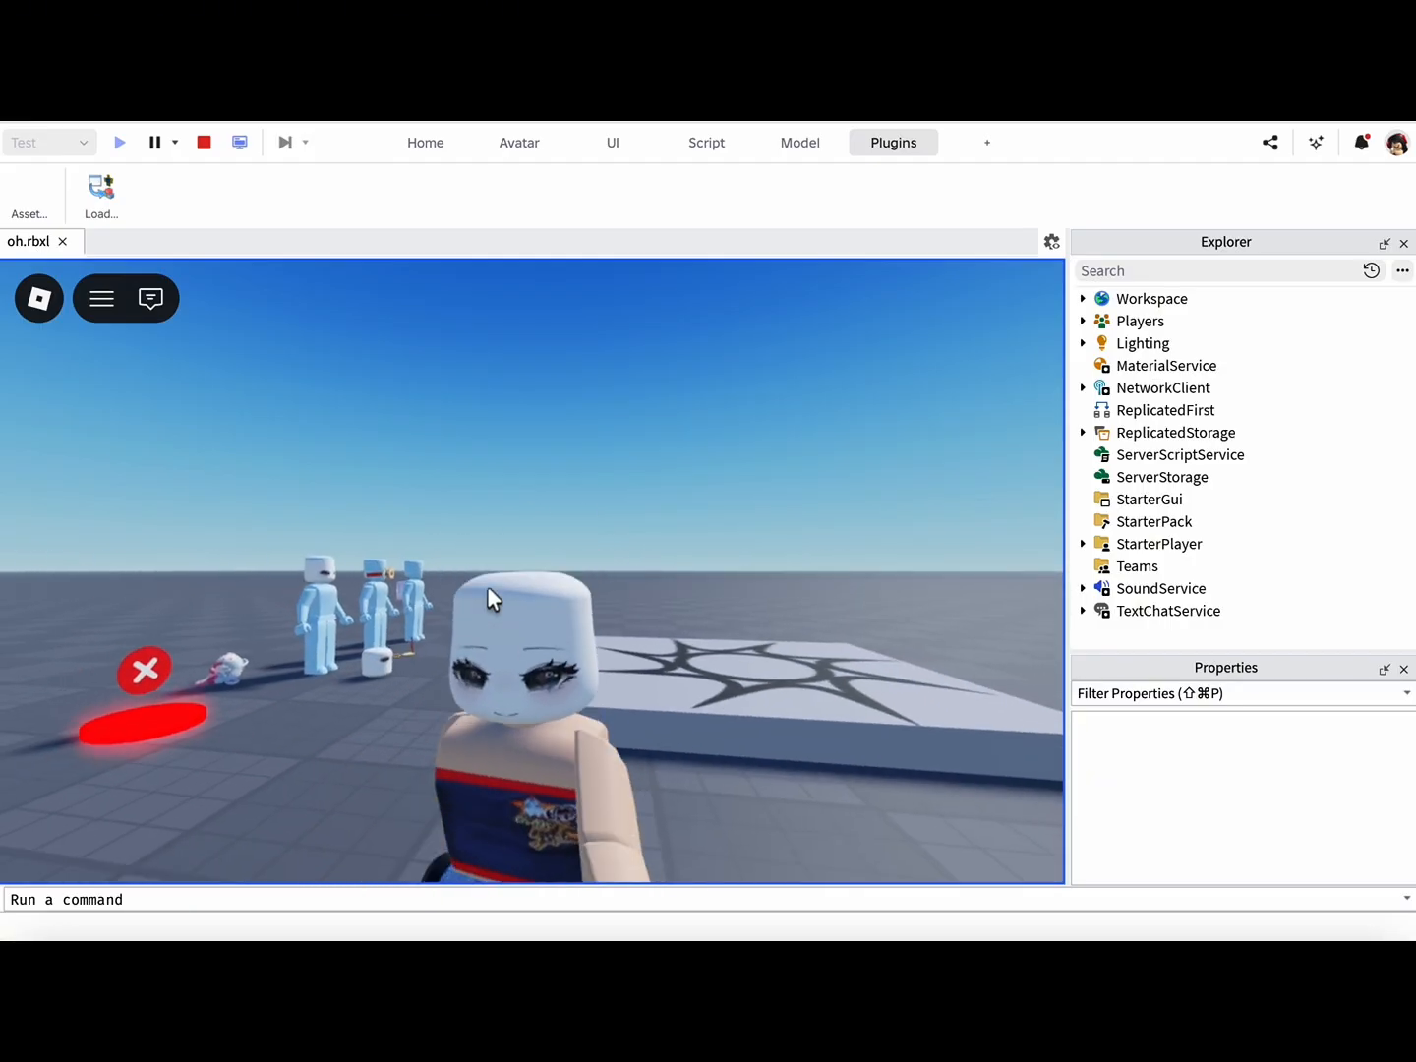
pyautogui.press('w')
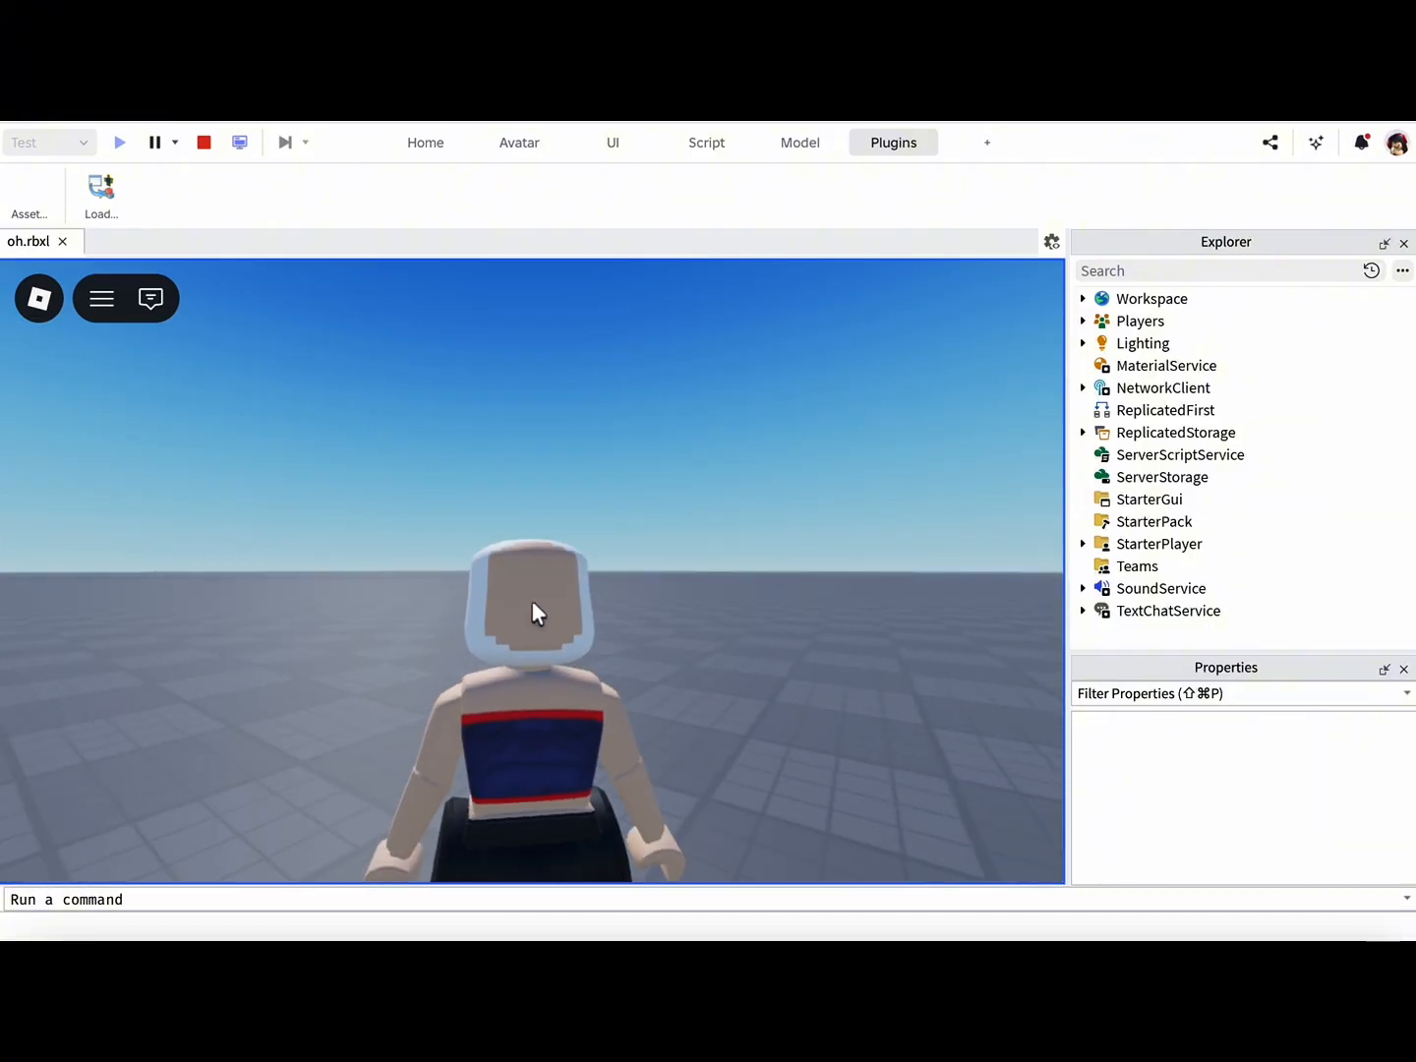
pyautogui.press('s')
pyautogui.press('a')
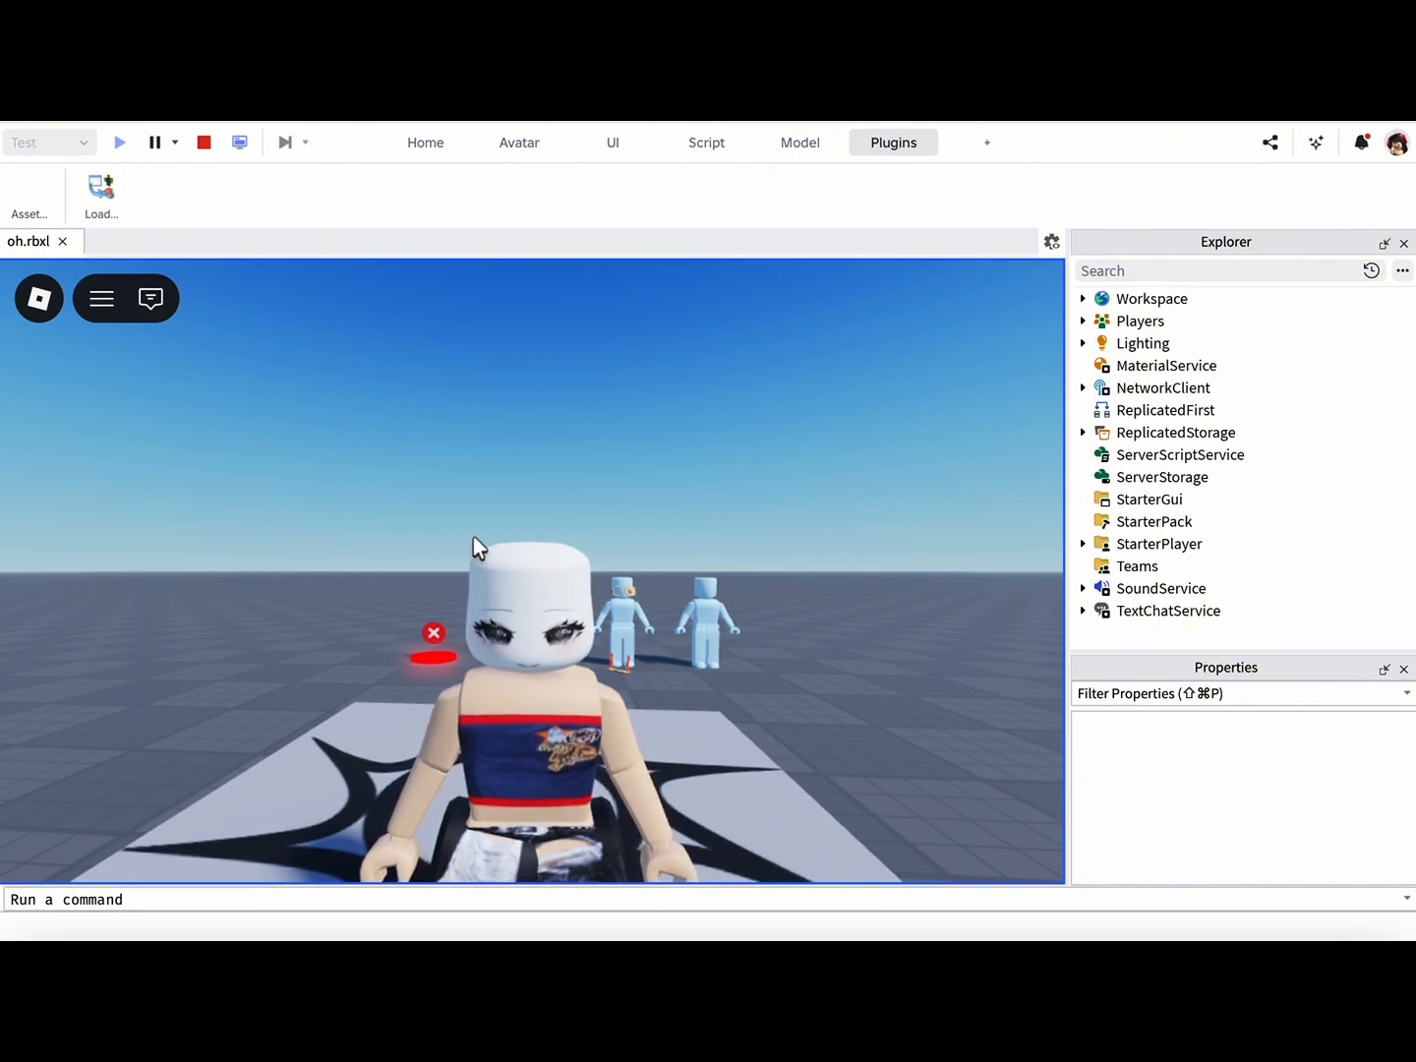
pyautogui.press('w')
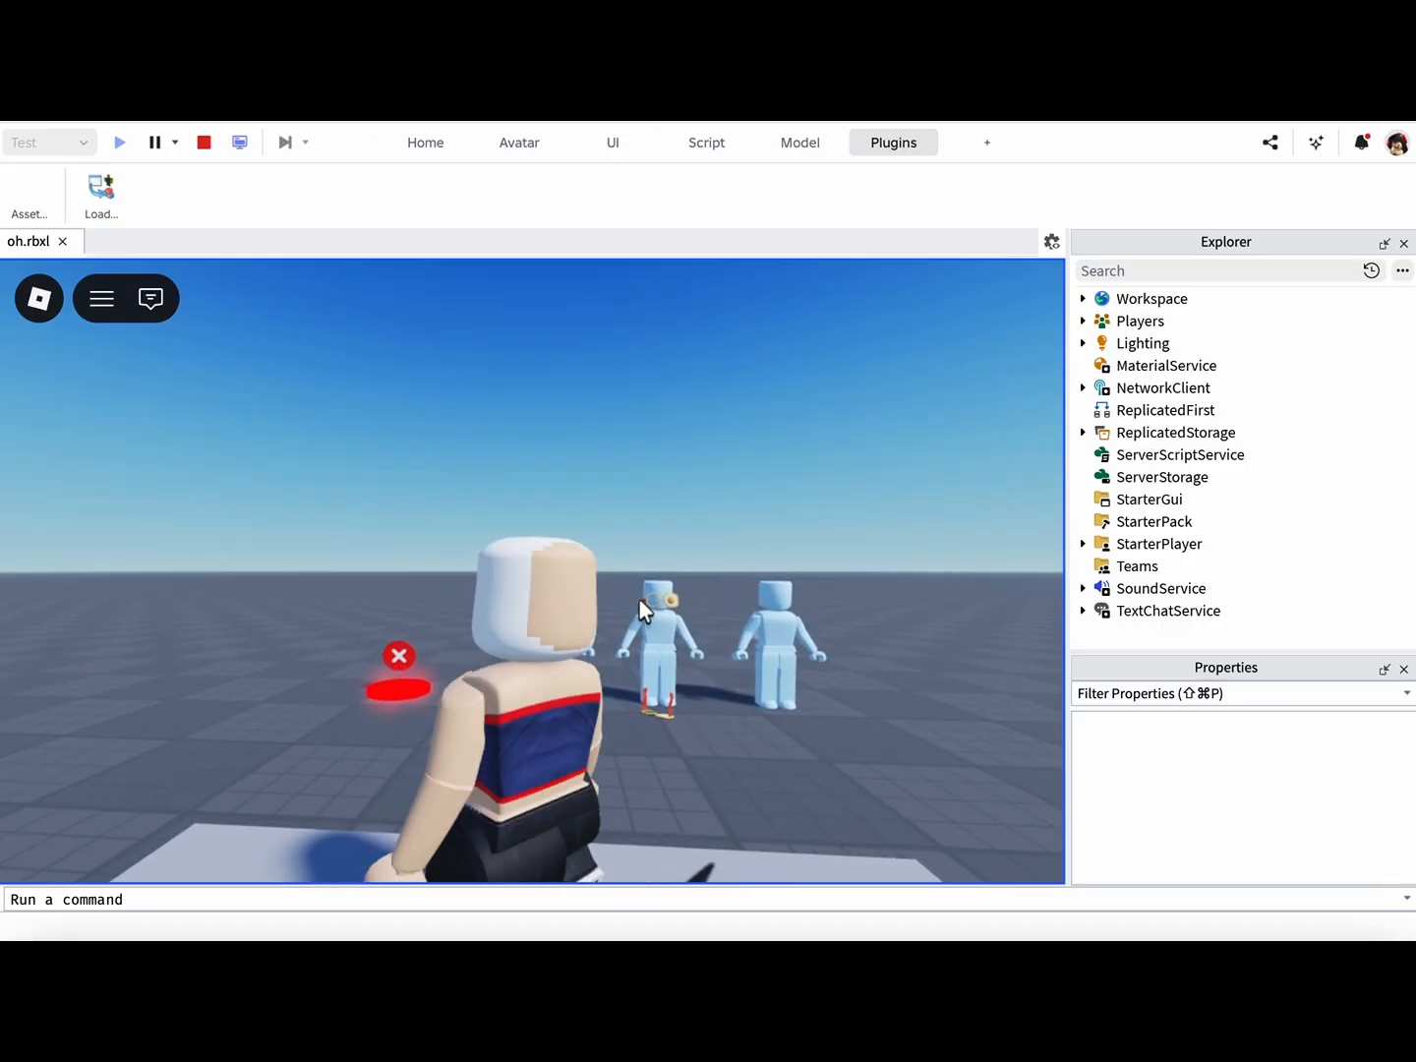
pyautogui.press('s')
pyautogui.press('space')
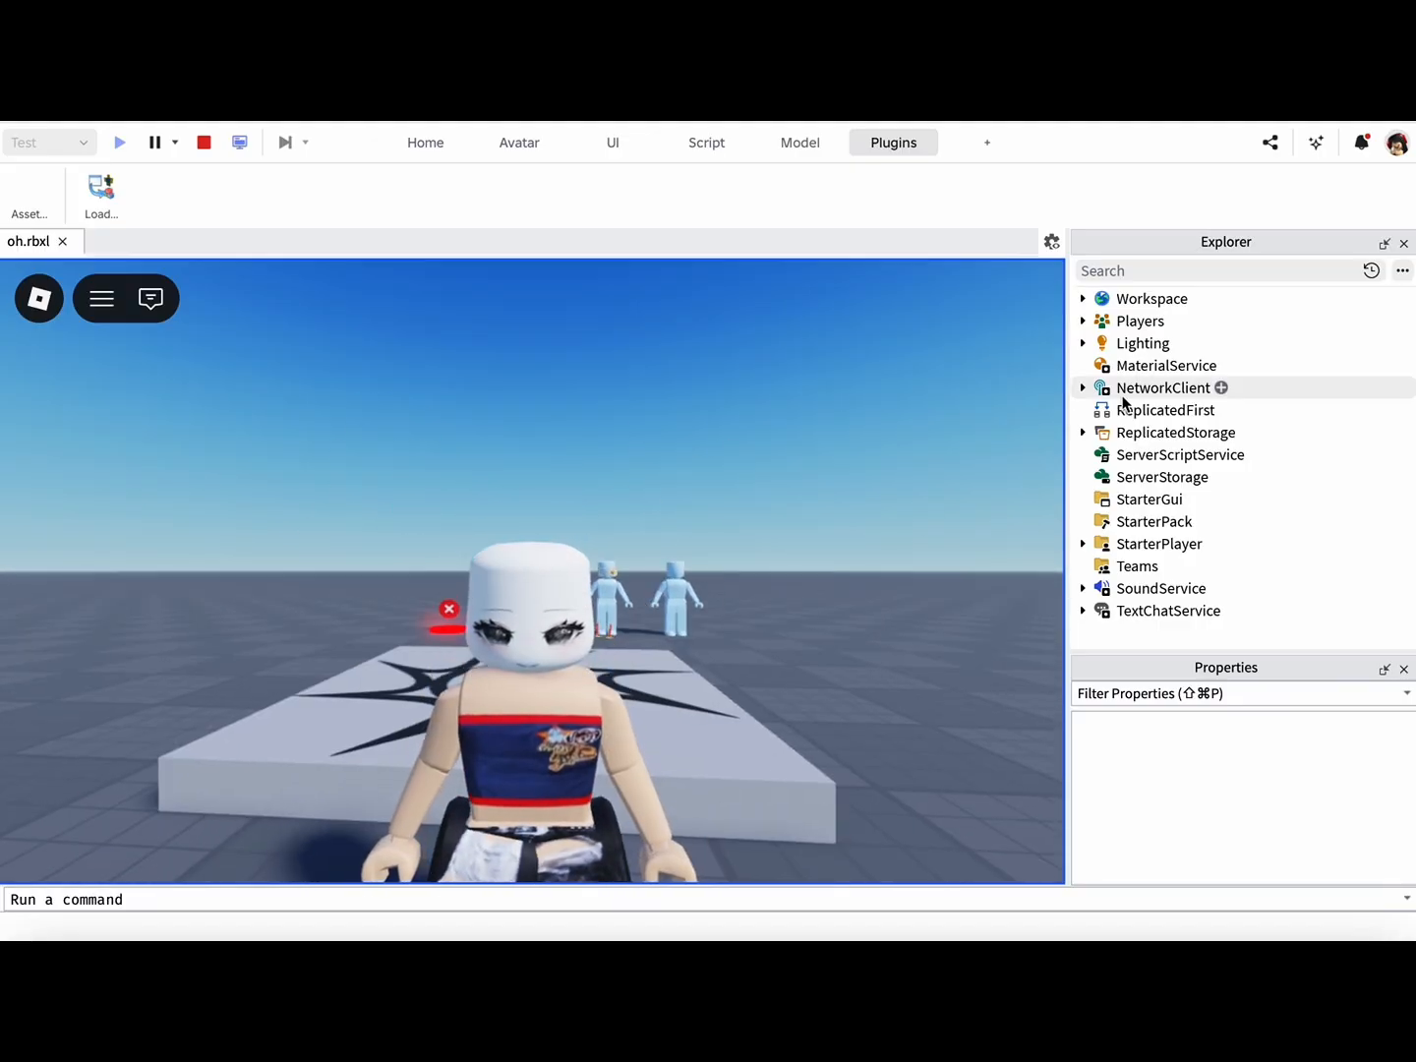